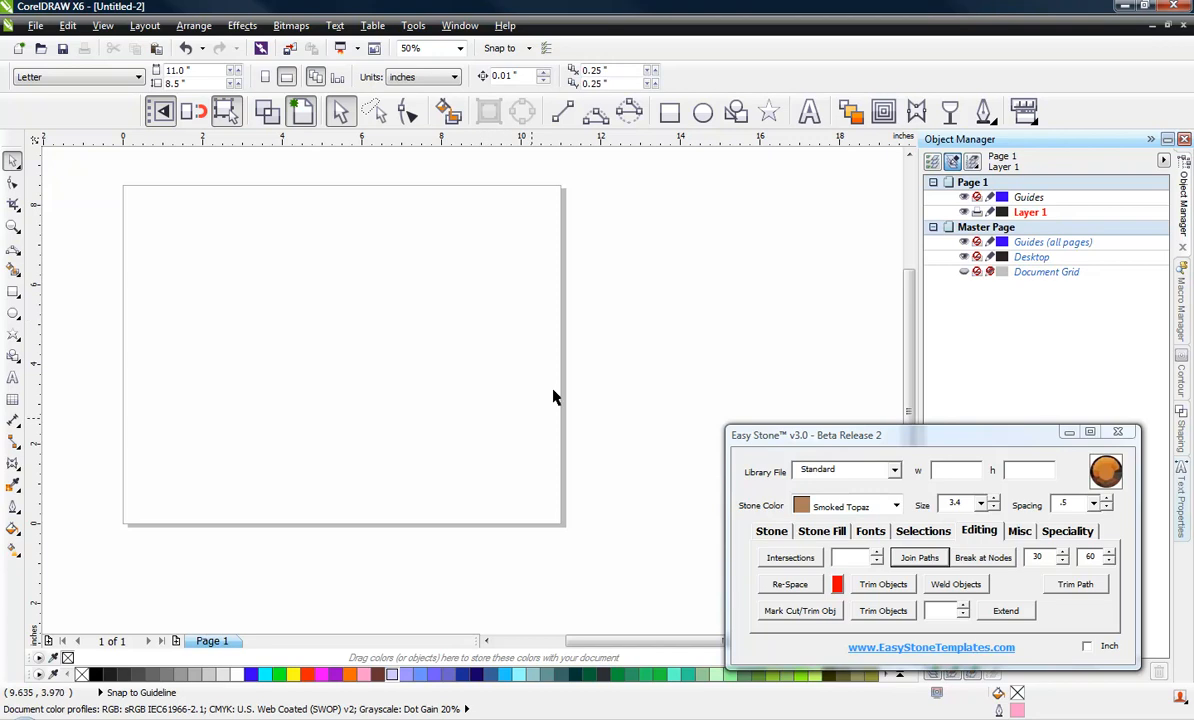
Add the artistic text "ABCDEFG" to the page and enlarge it proportionally to about 8.4 inches wide
left_click(809, 111)
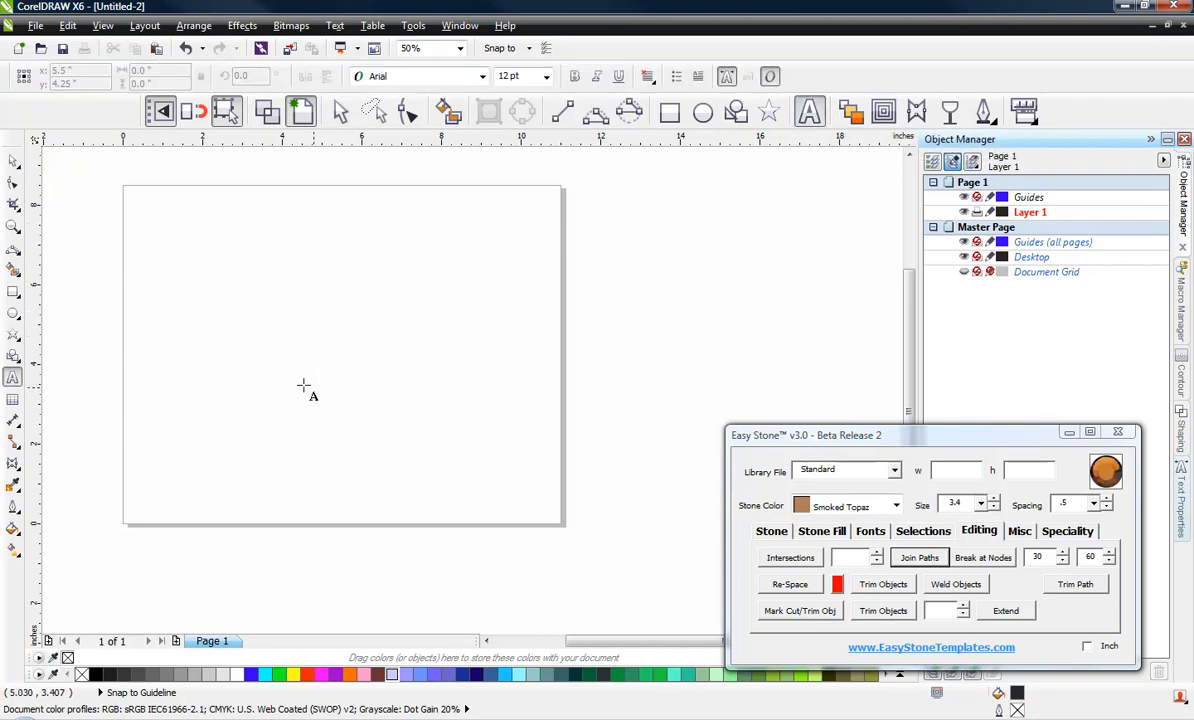
left_click(293, 379)
type("A")
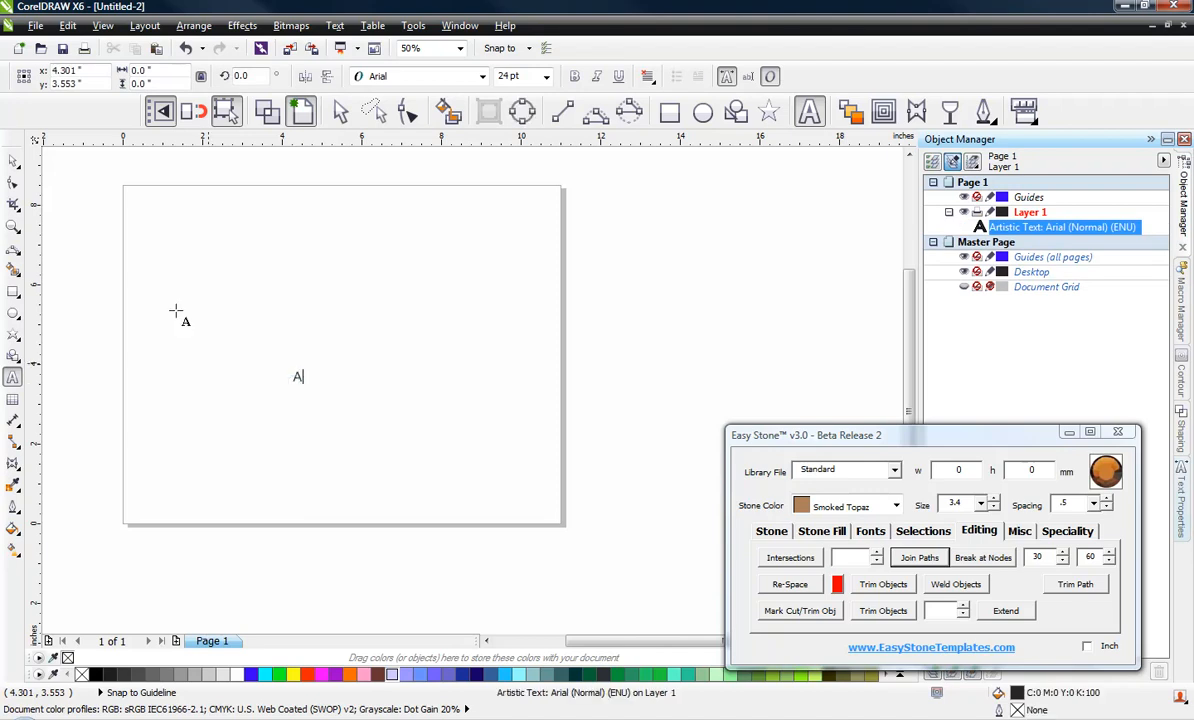
type("BCDEFG")
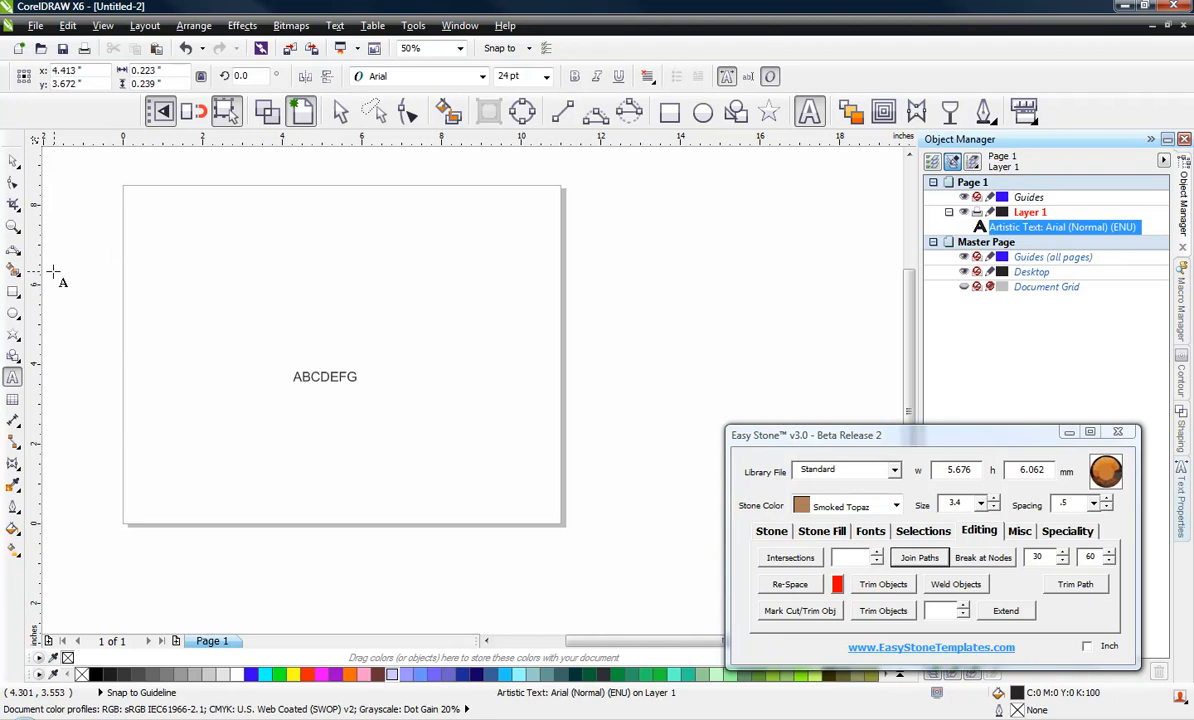
left_click(13, 161)
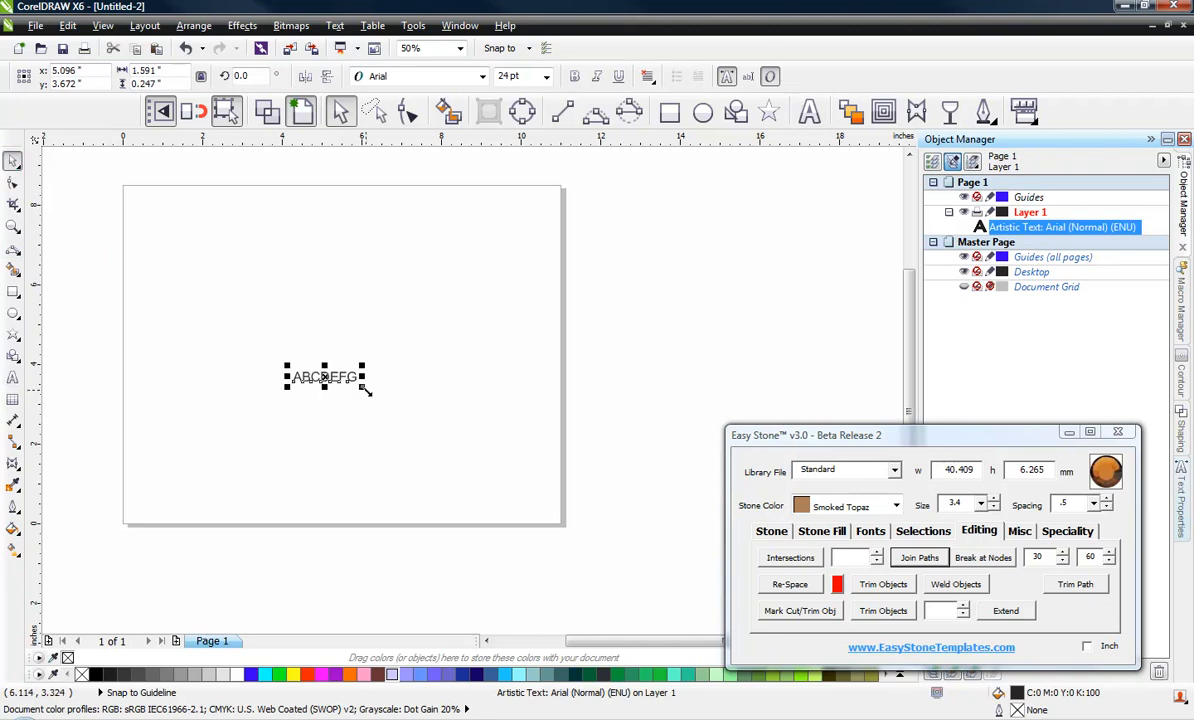
left_click_drag(362, 387, 632, 503)
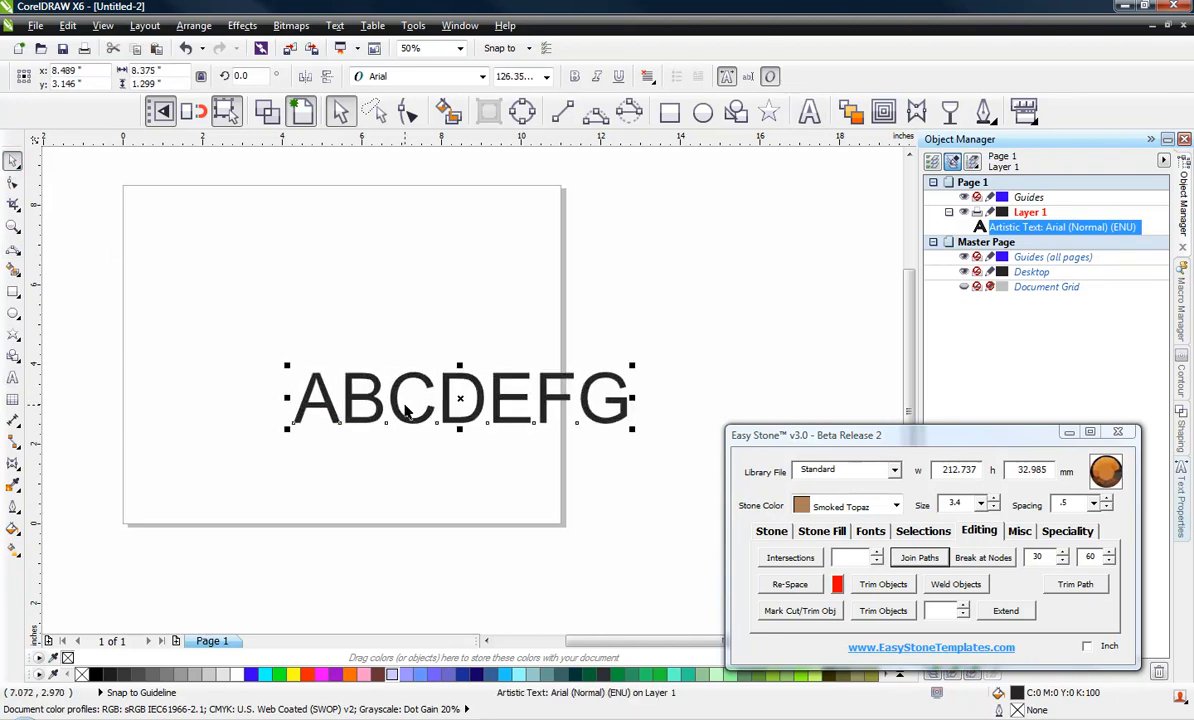
Change the text's font to EST - Athletic Tails and inspect the tail shapes
left_click(480, 76)
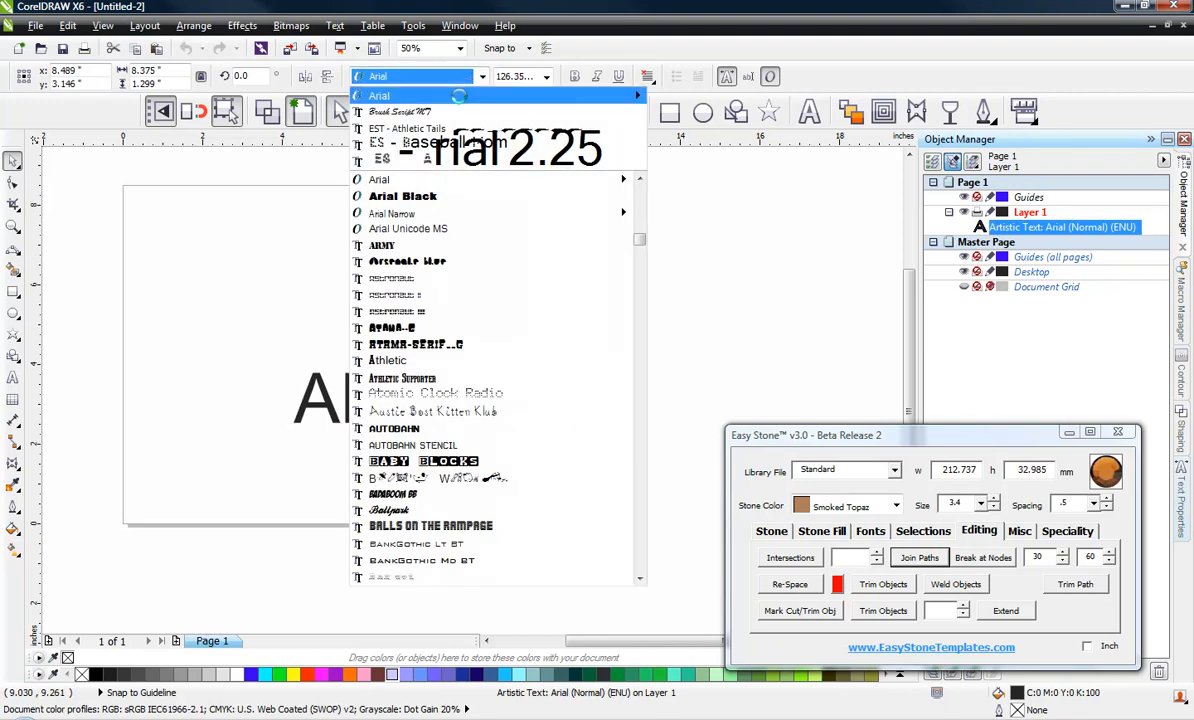
left_click(412, 128)
left_click(714, 430)
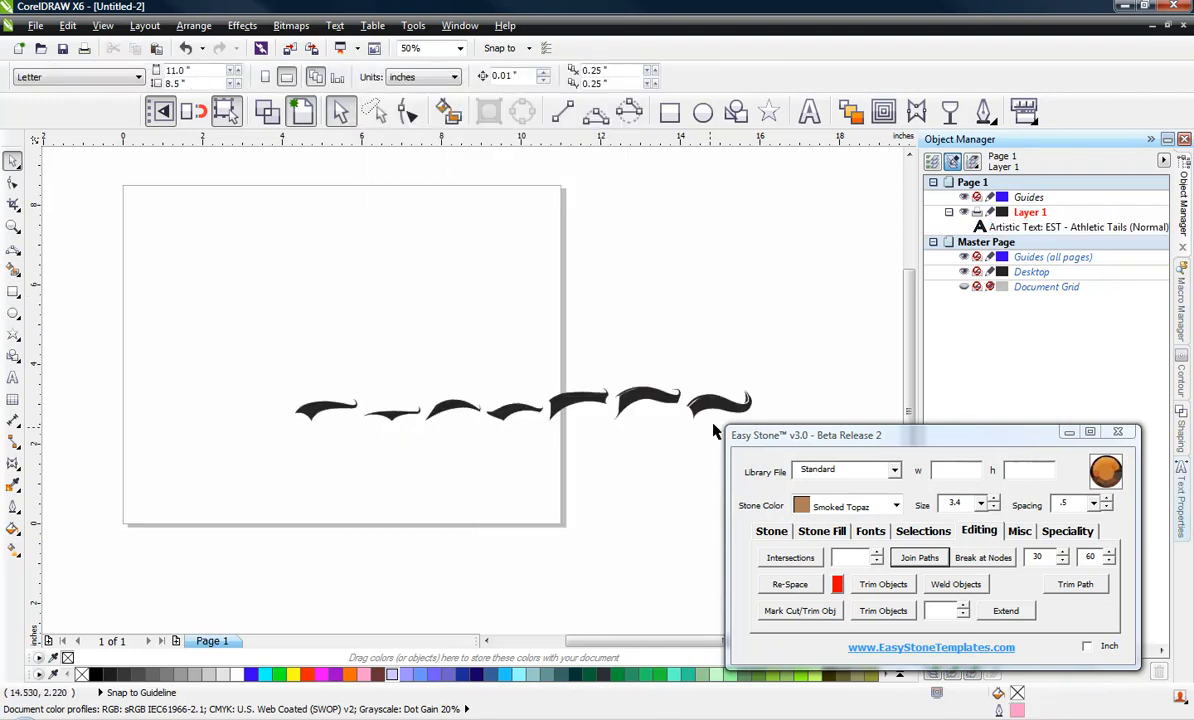
scroll(714, 430, "up", 1)
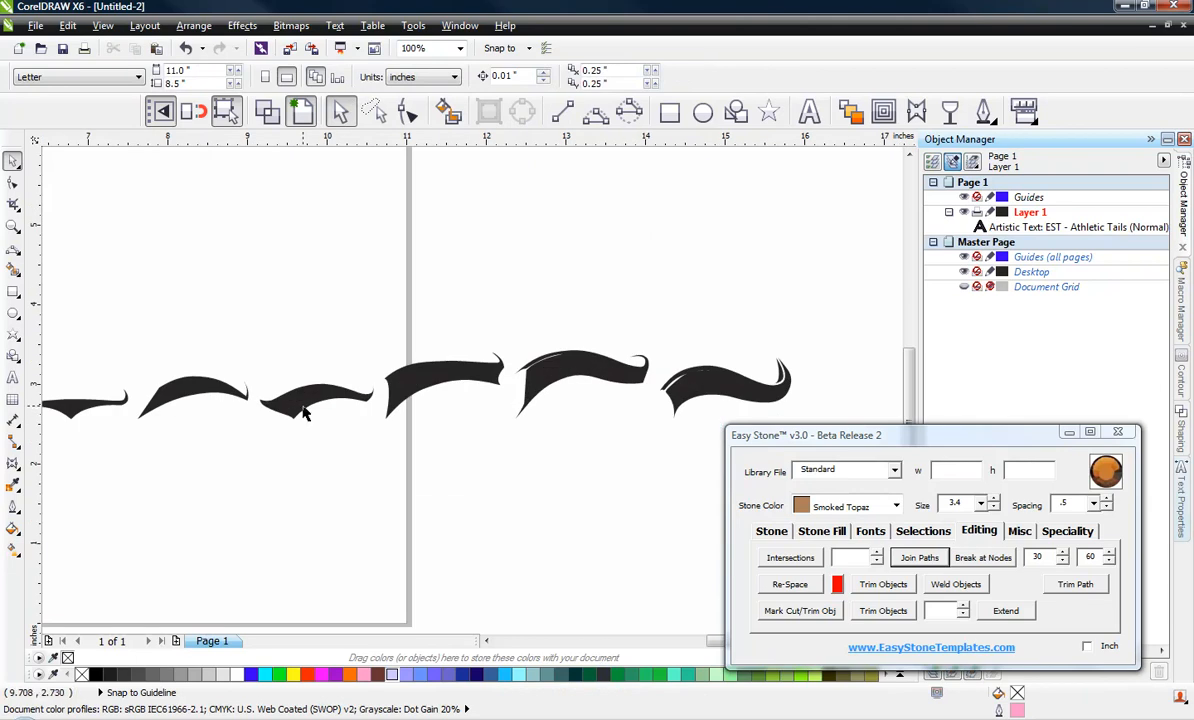
scroll(306, 400, "down", 1)
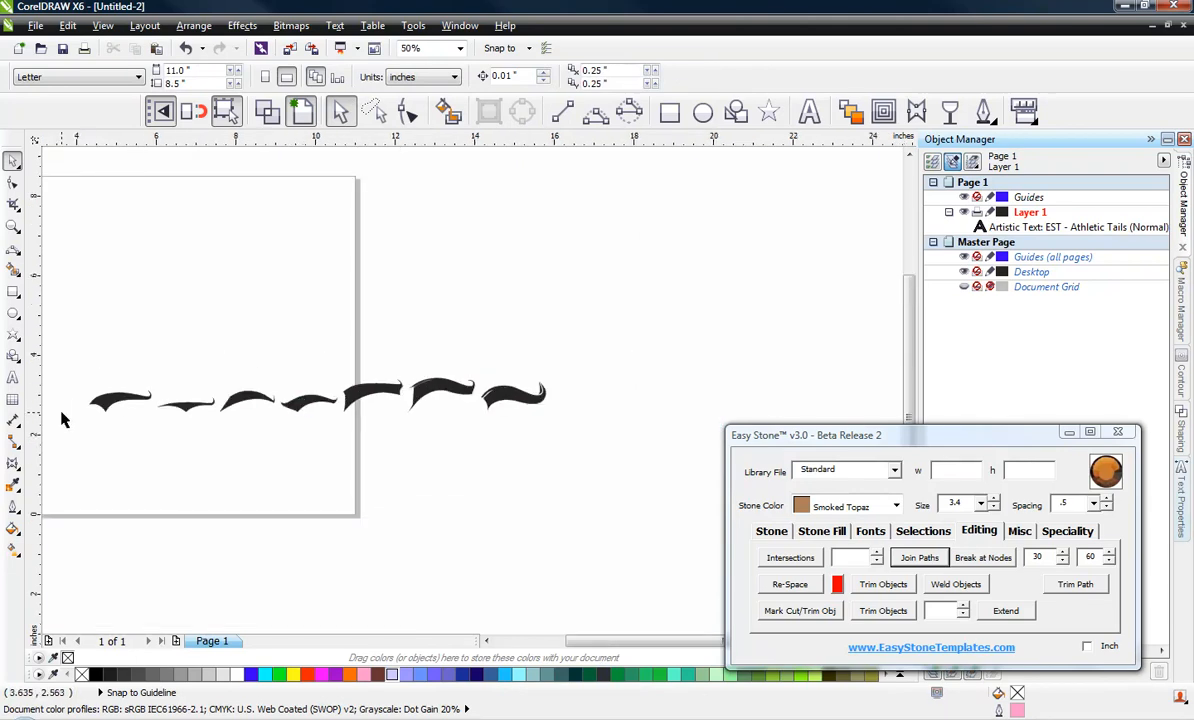
scroll(62, 420, "up", 1)
scroll(165, 412, "down", 1)
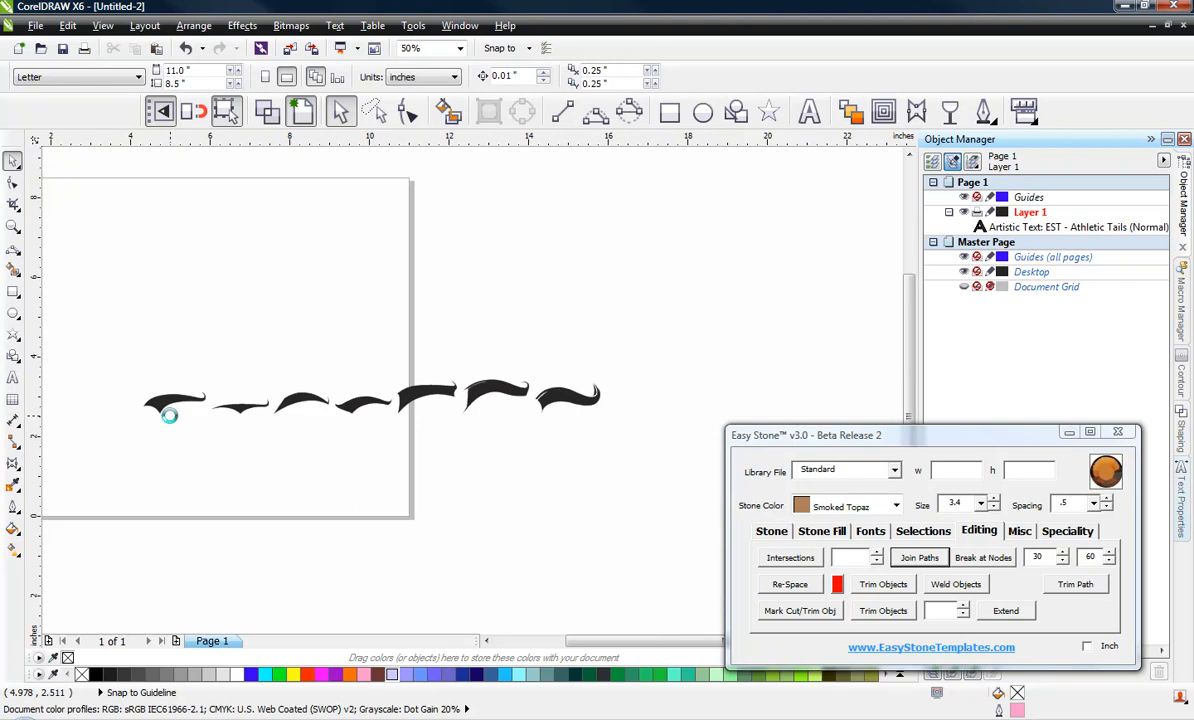
Convert the tails text to curves and break the curve apart into separate shapes
left_click(171, 407)
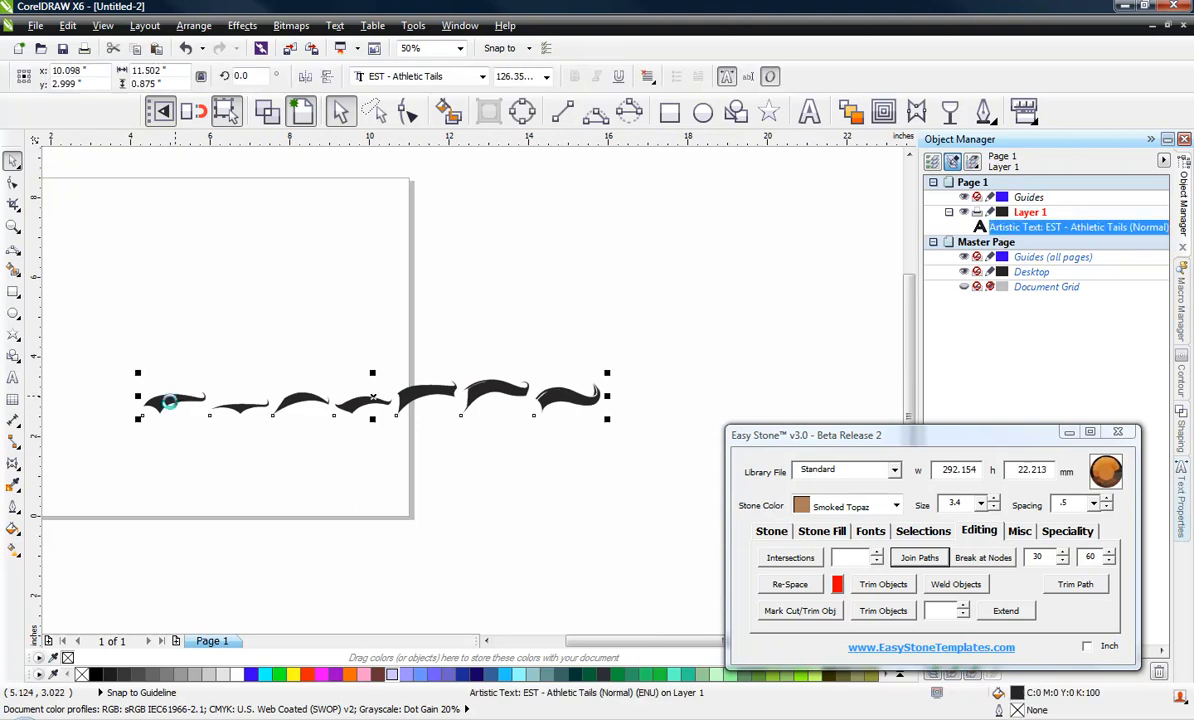
right_click(171, 401)
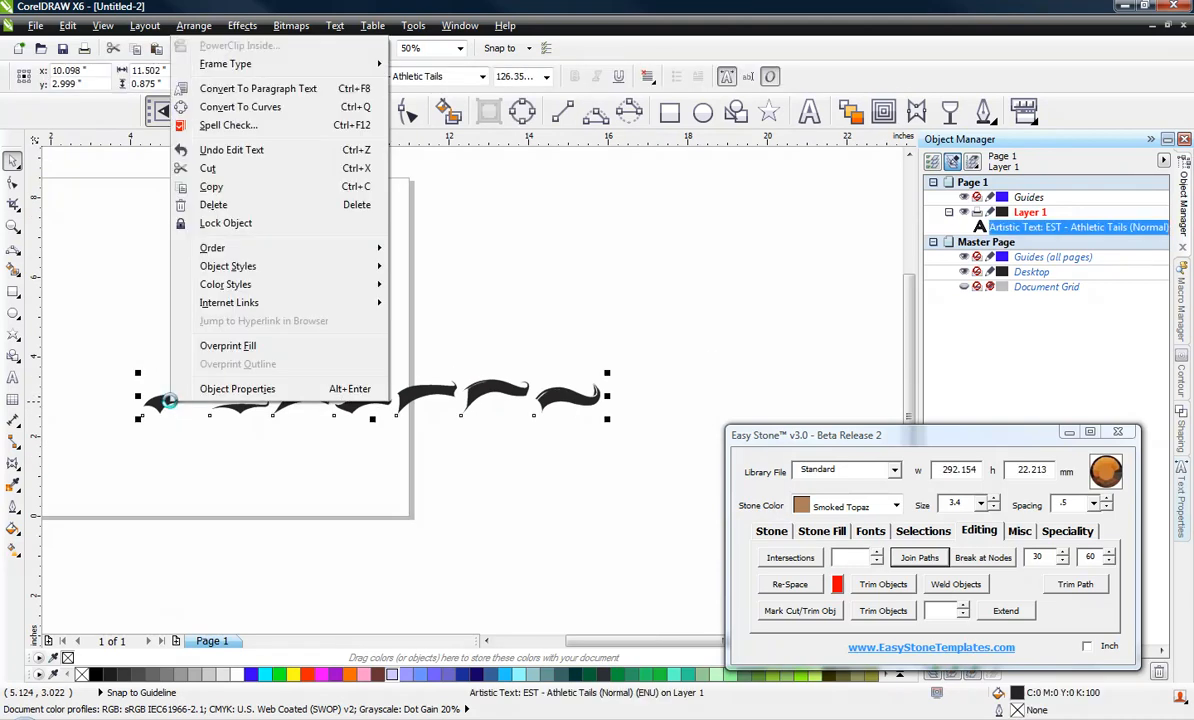
left_click(250, 107)
right_click(290, 378)
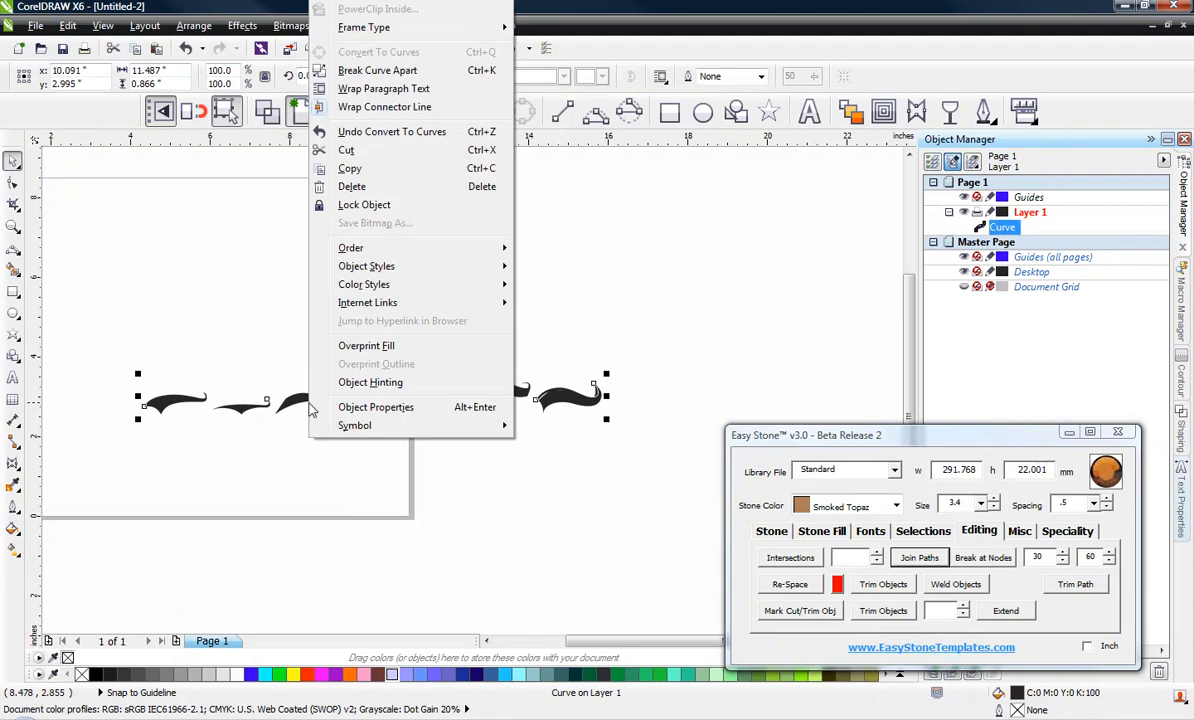
left_click(397, 71)
left_click(269, 325)
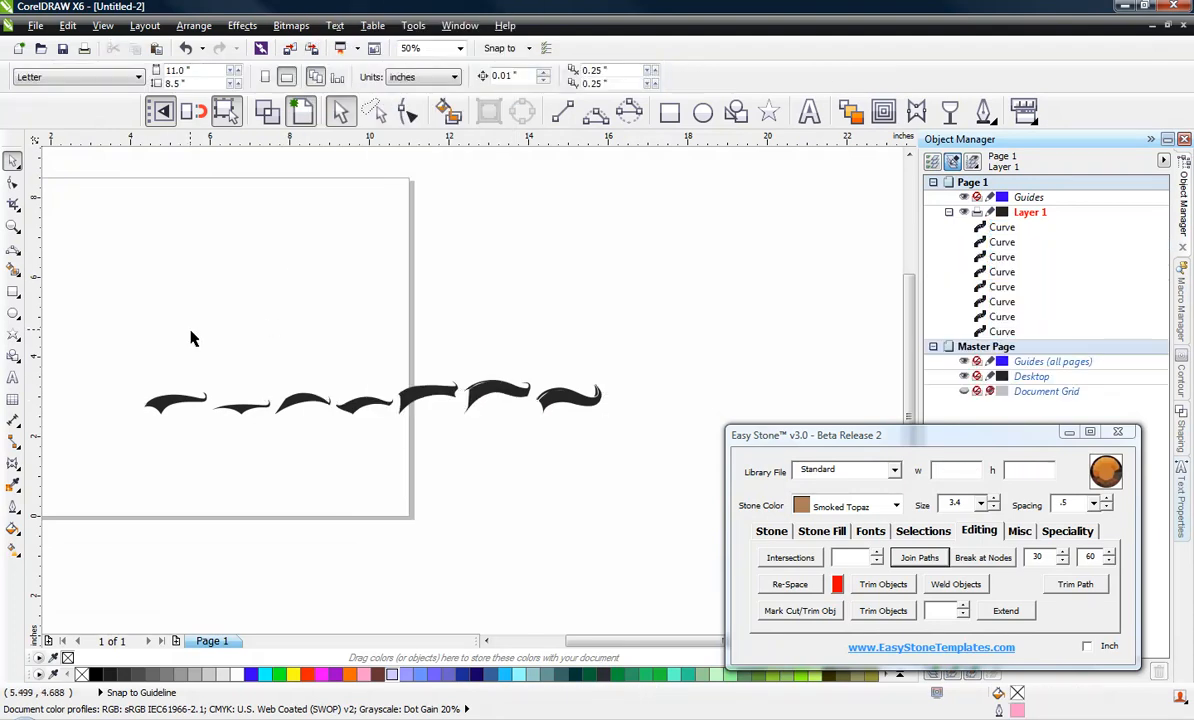
Delete every tail shape except the first one and move that remaining tail off the page into the empty space beside it
left_click_drag(190, 330, 636, 448)
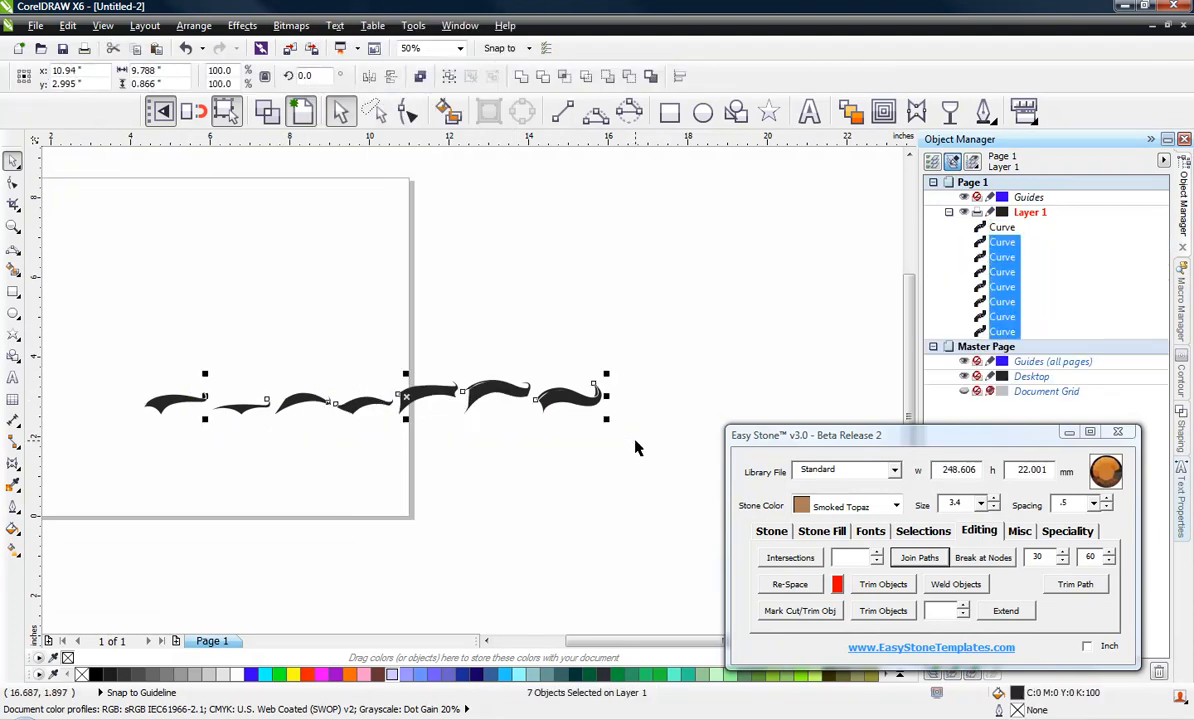
key("Delete")
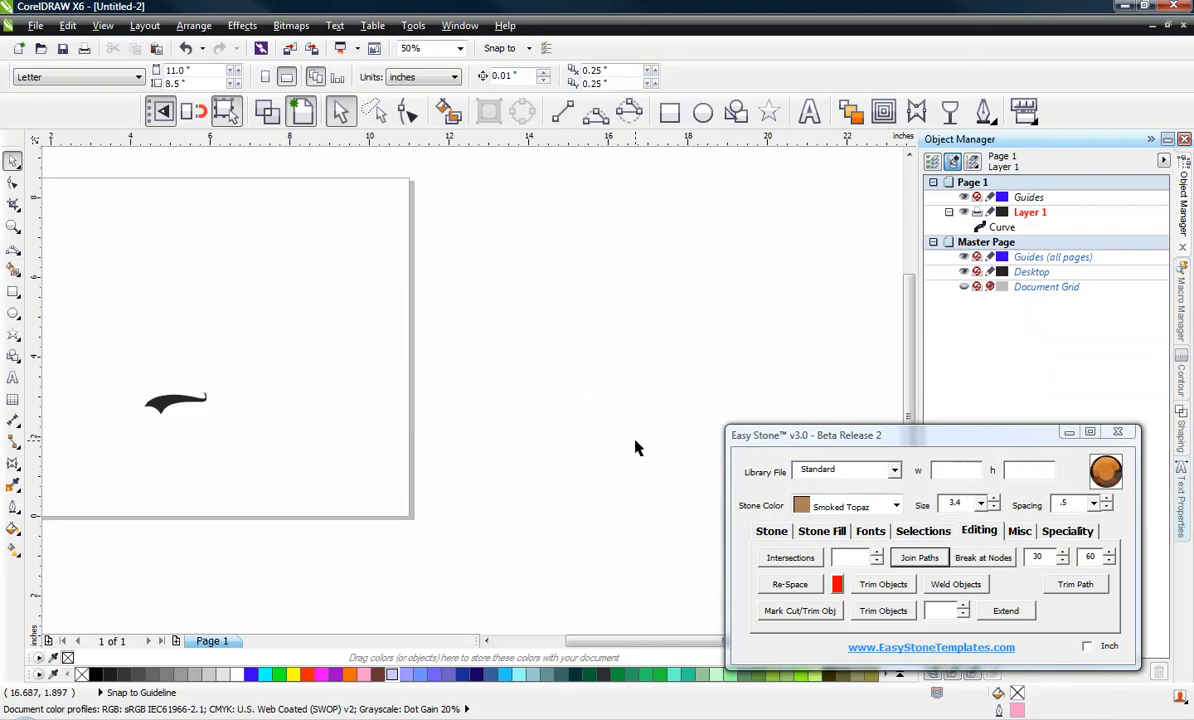
left_click_drag(200, 398, 530, 356)
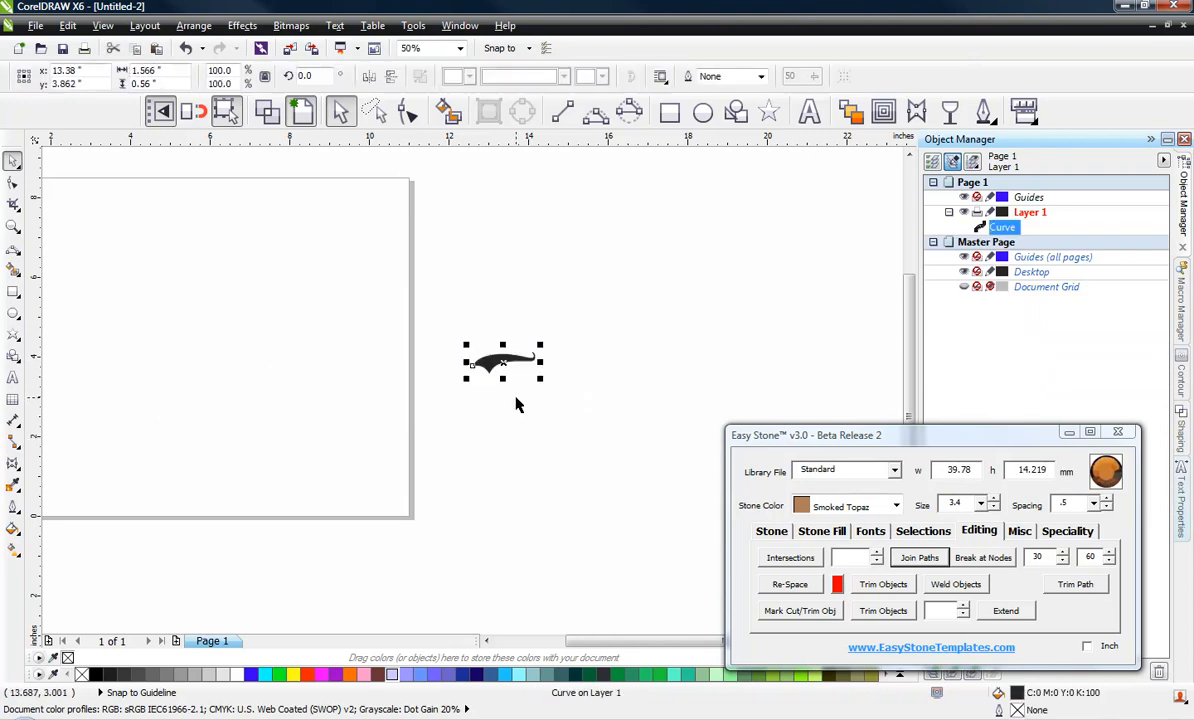
Mirror the remaining tail horizontally so its curl points the opposite way
scroll(594, 362, "up", 2)
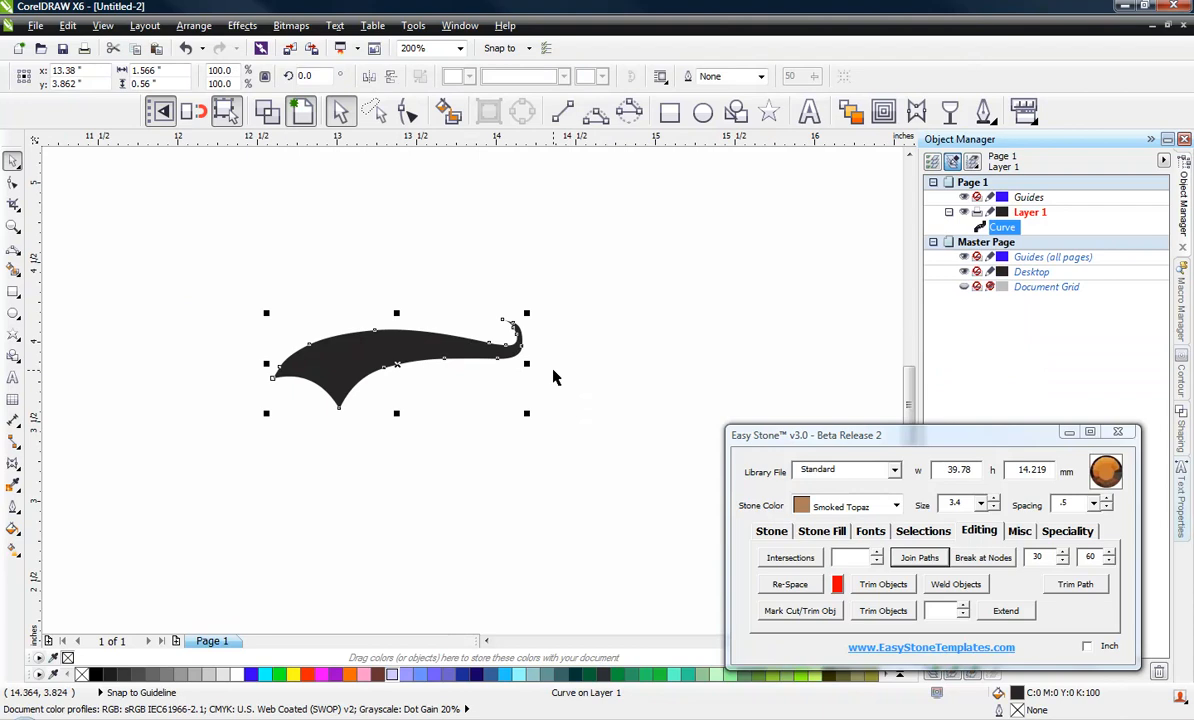
left_click(369, 76)
left_click(323, 437)
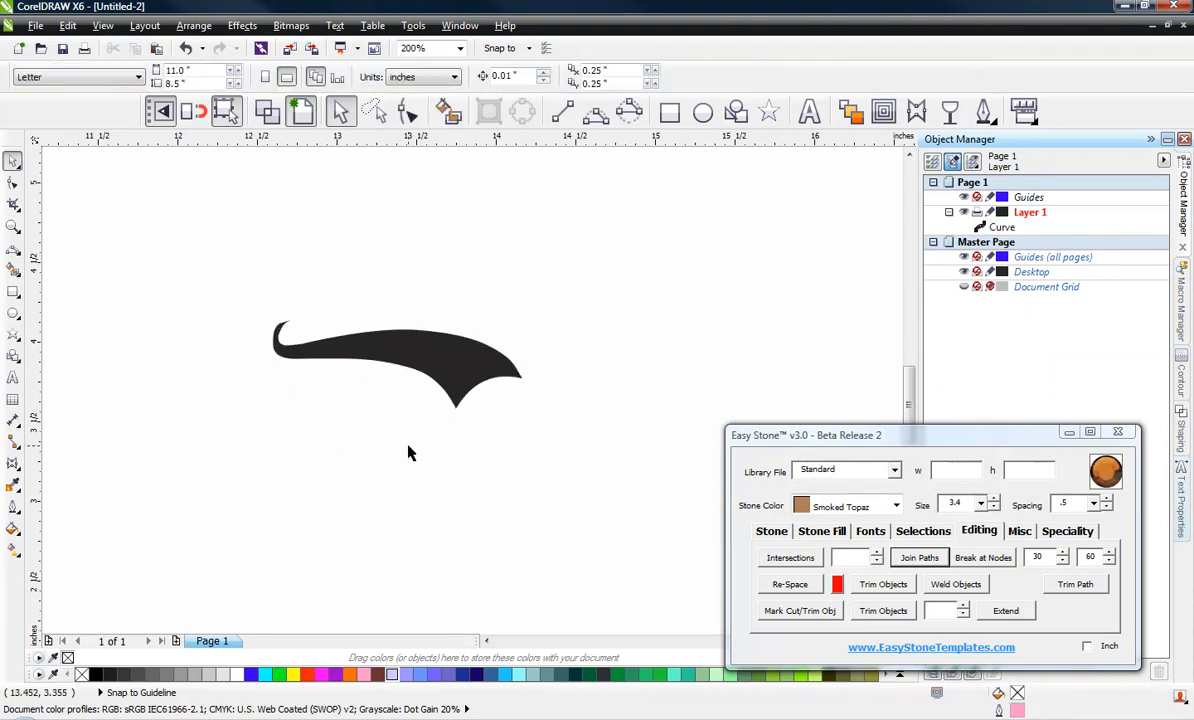
left_click(449, 396)
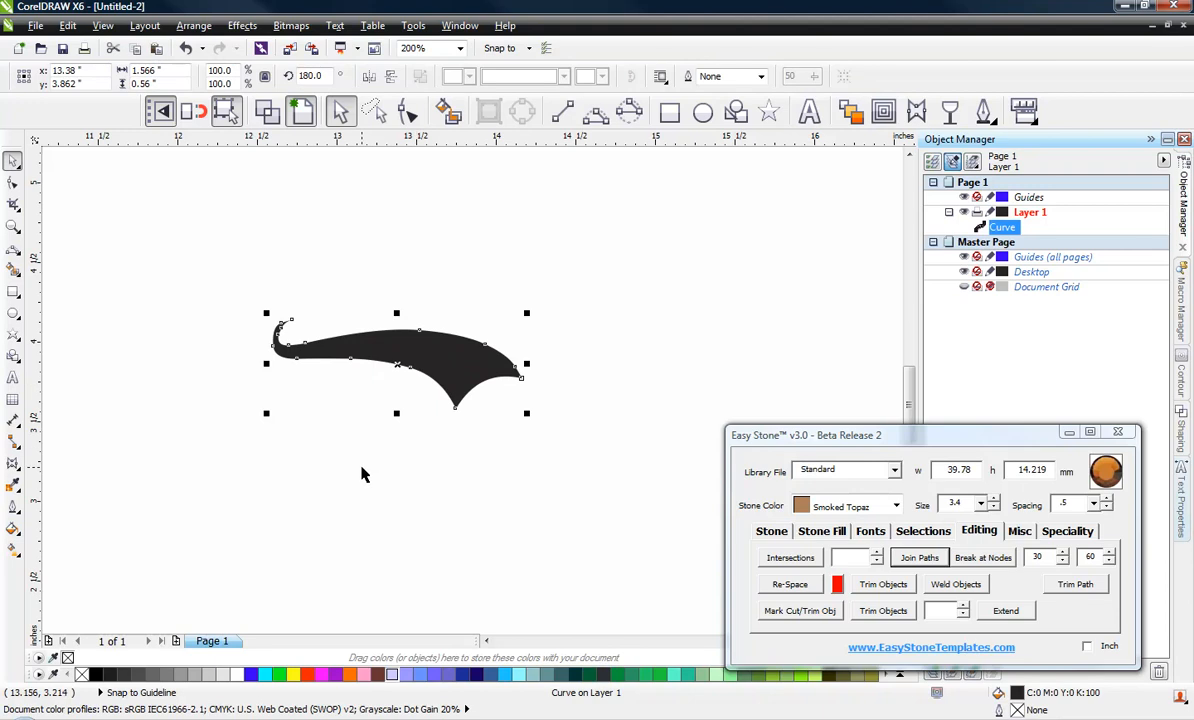
scroll(394, 426, "up", 1)
scroll(405, 395, "down", 1)
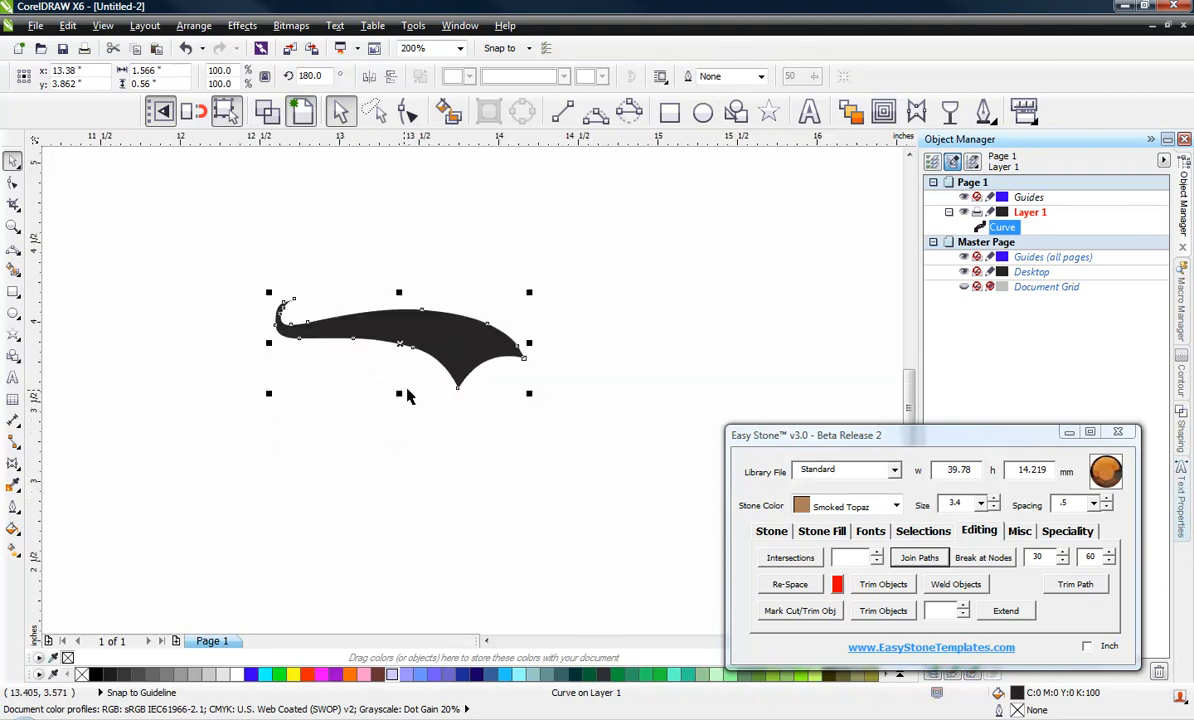
Shift the tail slightly up and to the right, and stretch only its width to about 2.2 inches
left_click_drag(450, 353, 493, 319)
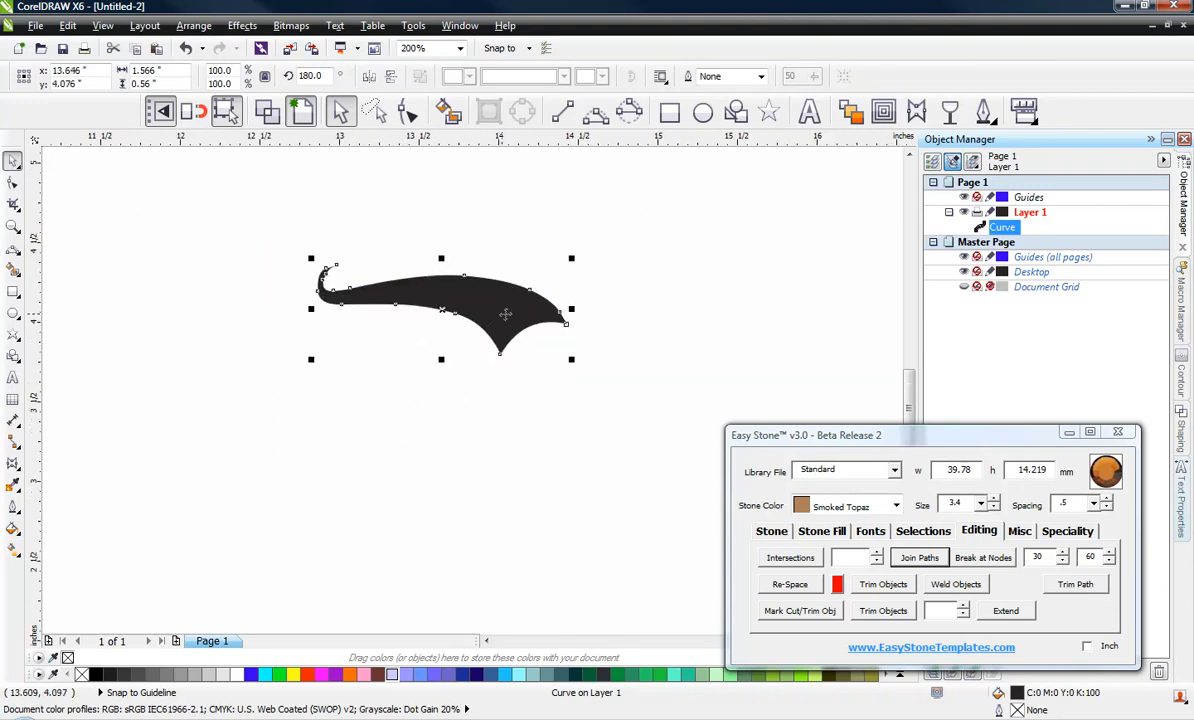
left_click(505, 315)
left_click(580, 345)
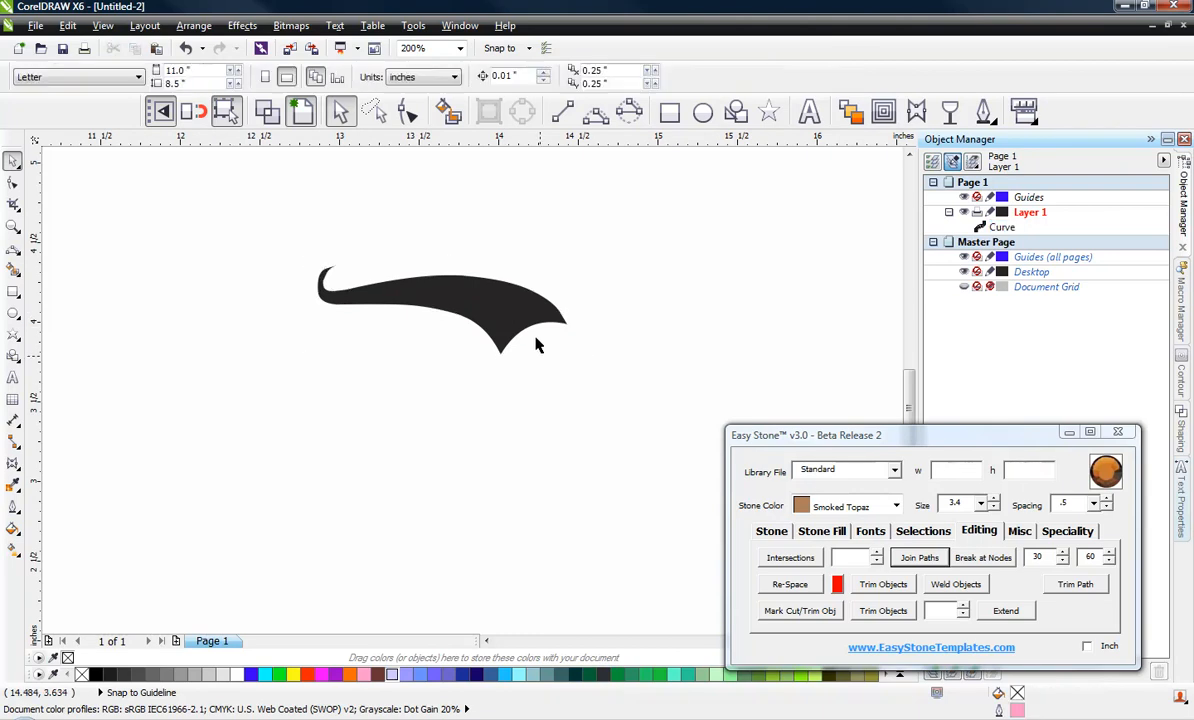
left_click(535, 322)
left_click_drag(573, 310, 685, 327)
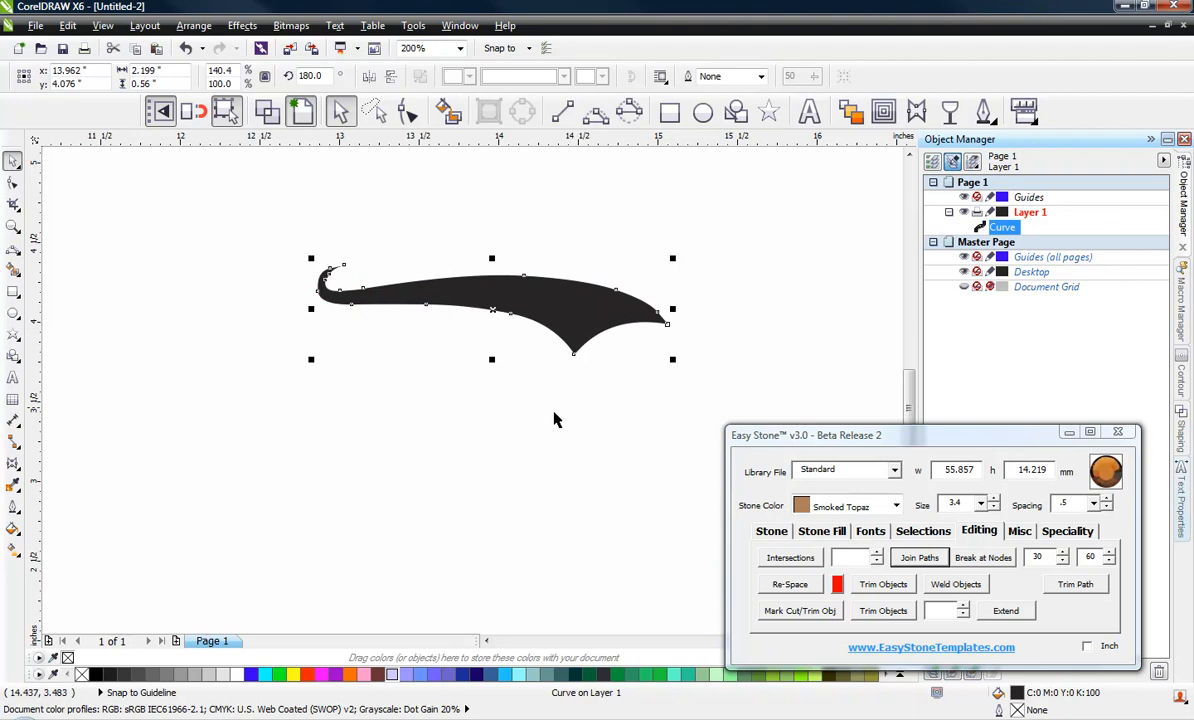
left_click(554, 419)
left_click(553, 300)
Delete the surplus nodes along the tail's long upper and lower edges with the Shape tool, keeping the corner points and the curl
key("F10")
scroll(558, 330, "up", 1)
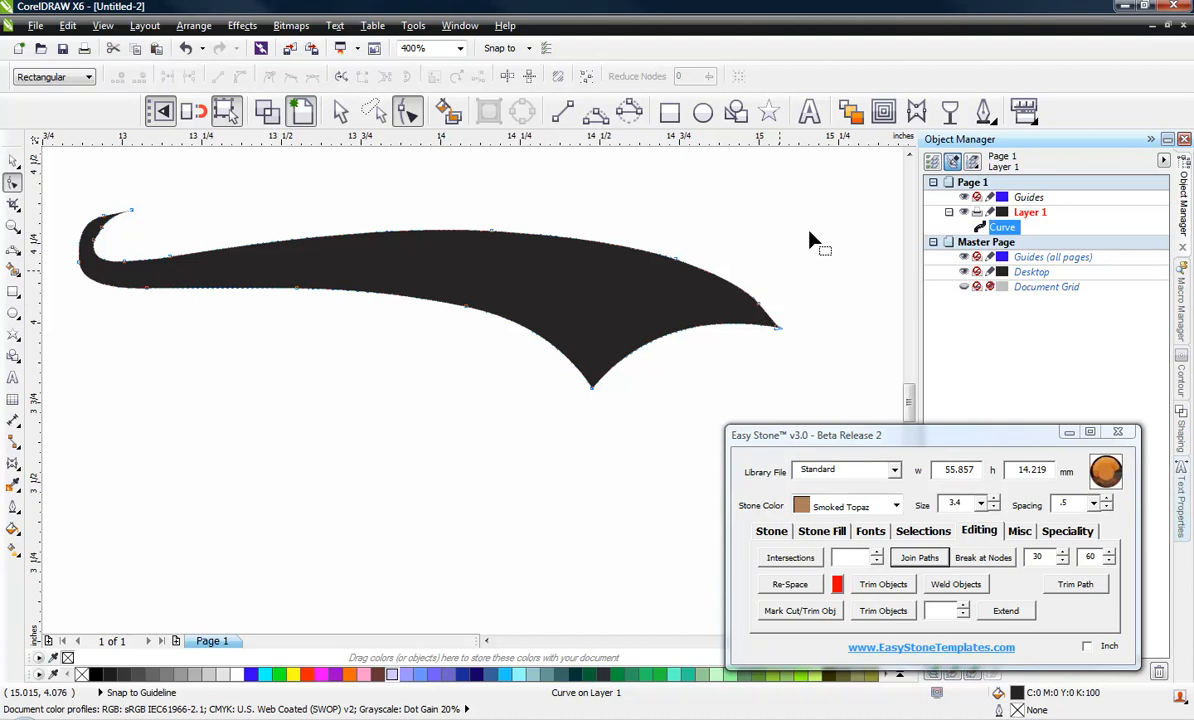
left_click_drag(809, 229, 700, 320)
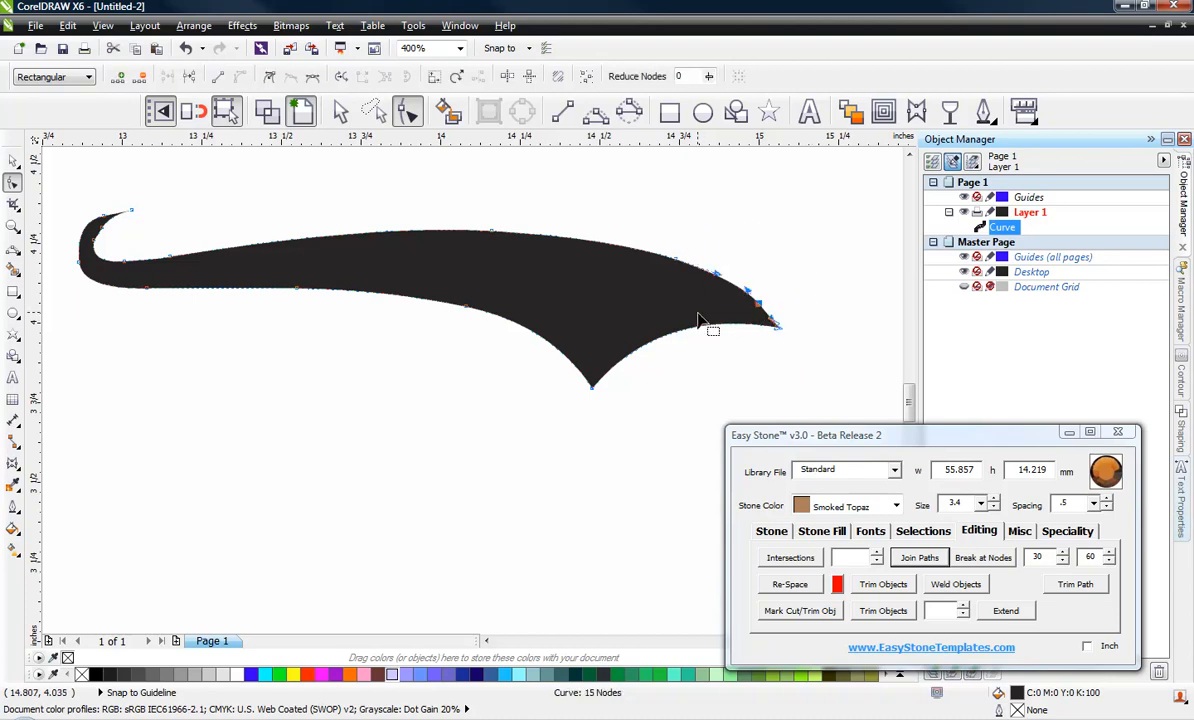
key("Delete")
left_click(601, 248)
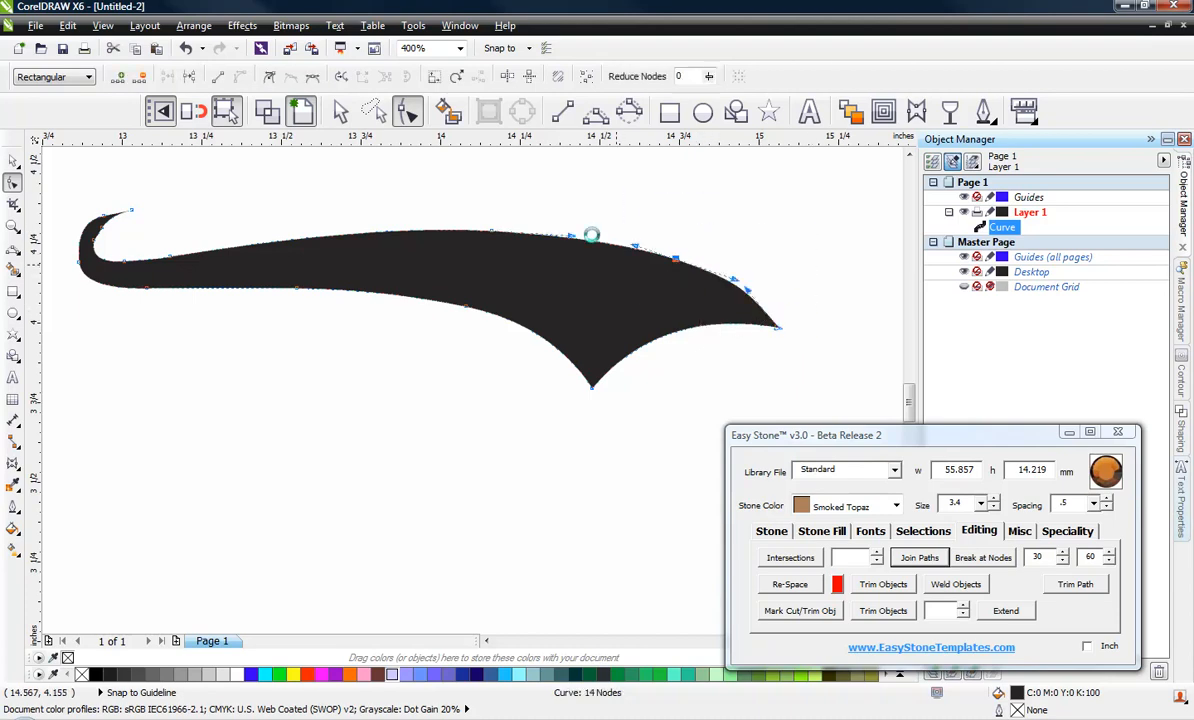
key("Delete")
mouse_move(566, 185)
left_mouse_down()
mouse_move(485, 240)
mouse_move(354, 266)
mouse_move(333, 320)
mouse_move(293, 338)
left_mouse_up()
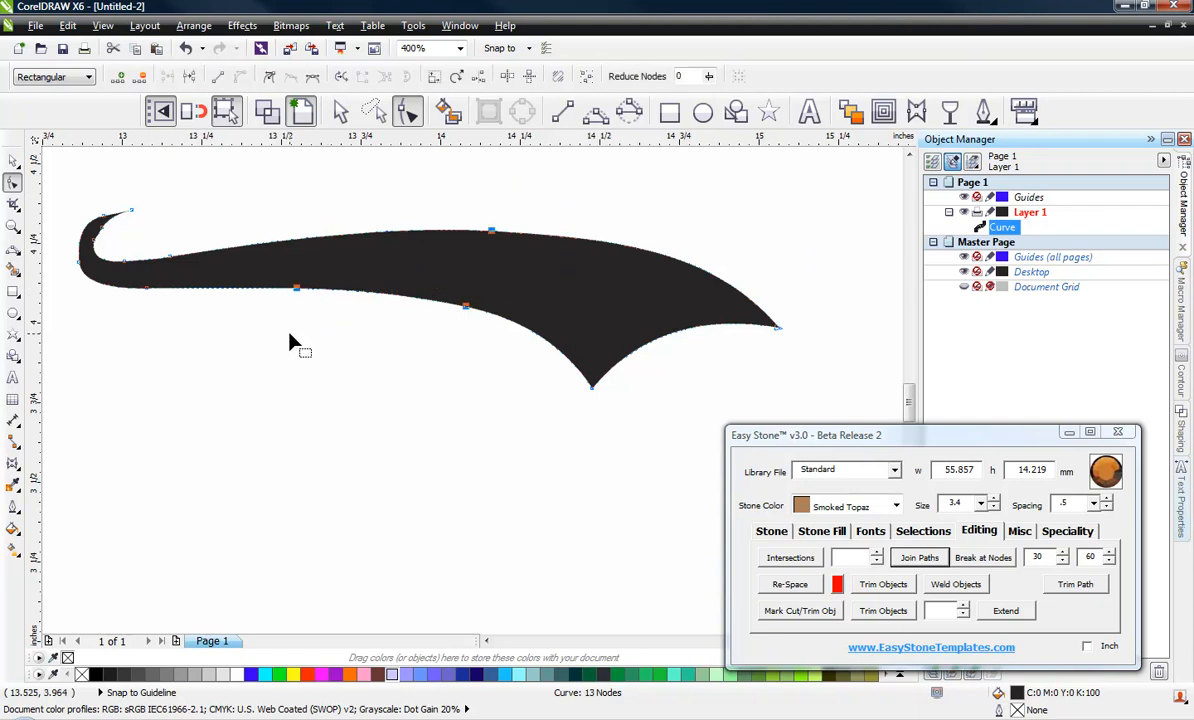
key("Delete")
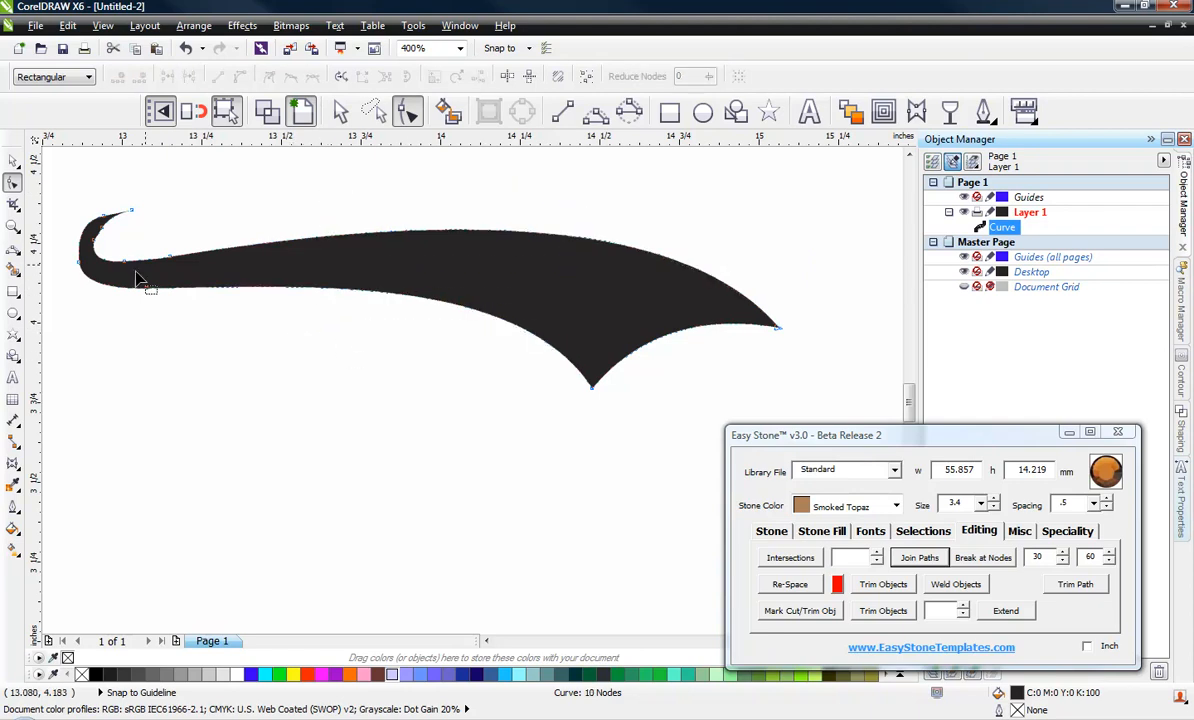
left_click_drag(155, 237, 237, 312)
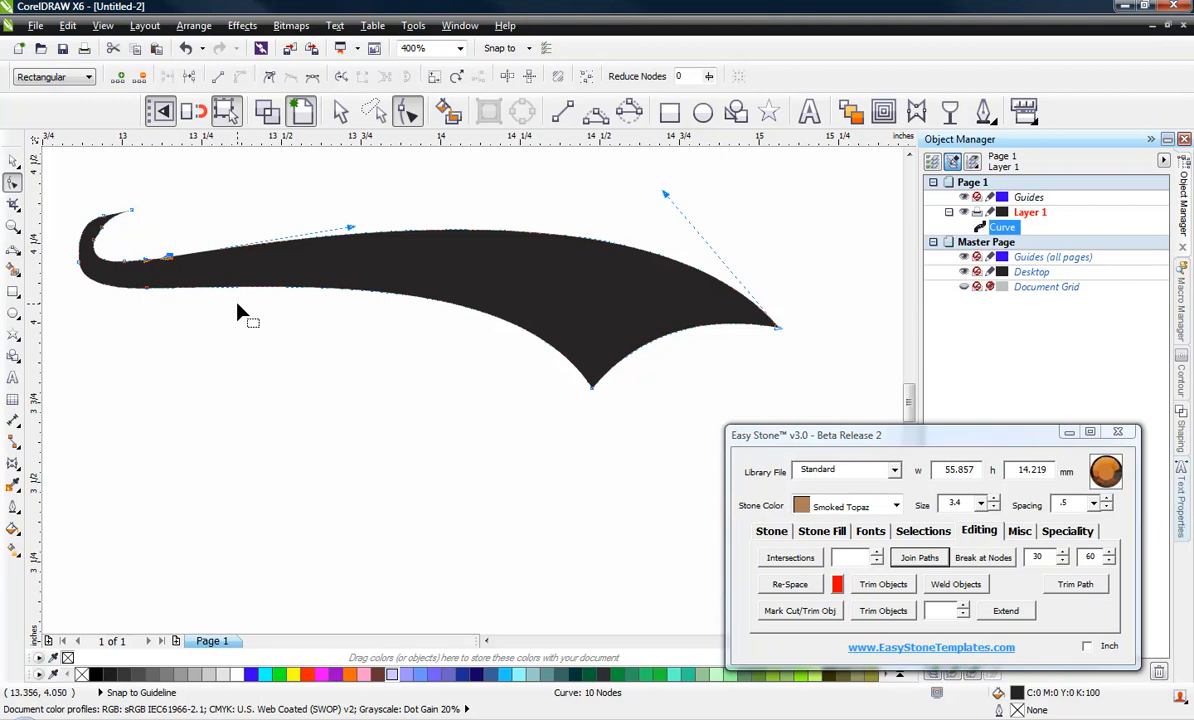
key("Delete")
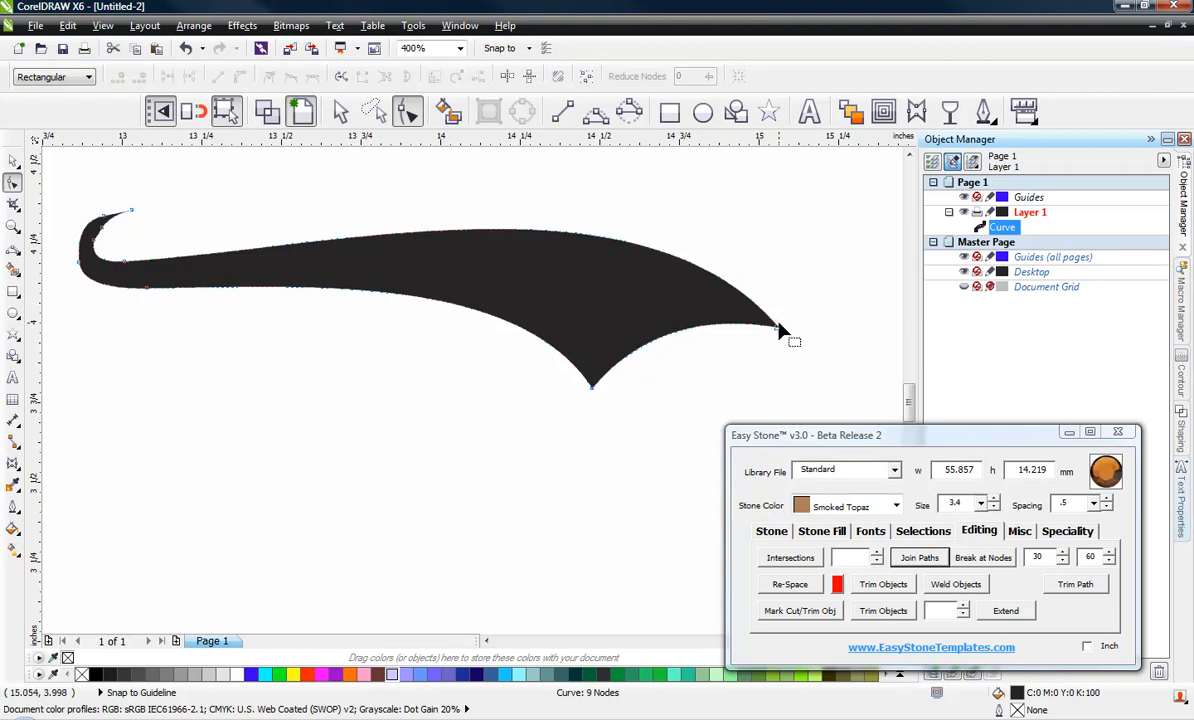
Rotate the tail slightly counter-clockwise so that its curled end sits lower, and deselect it
left_click(14, 162)
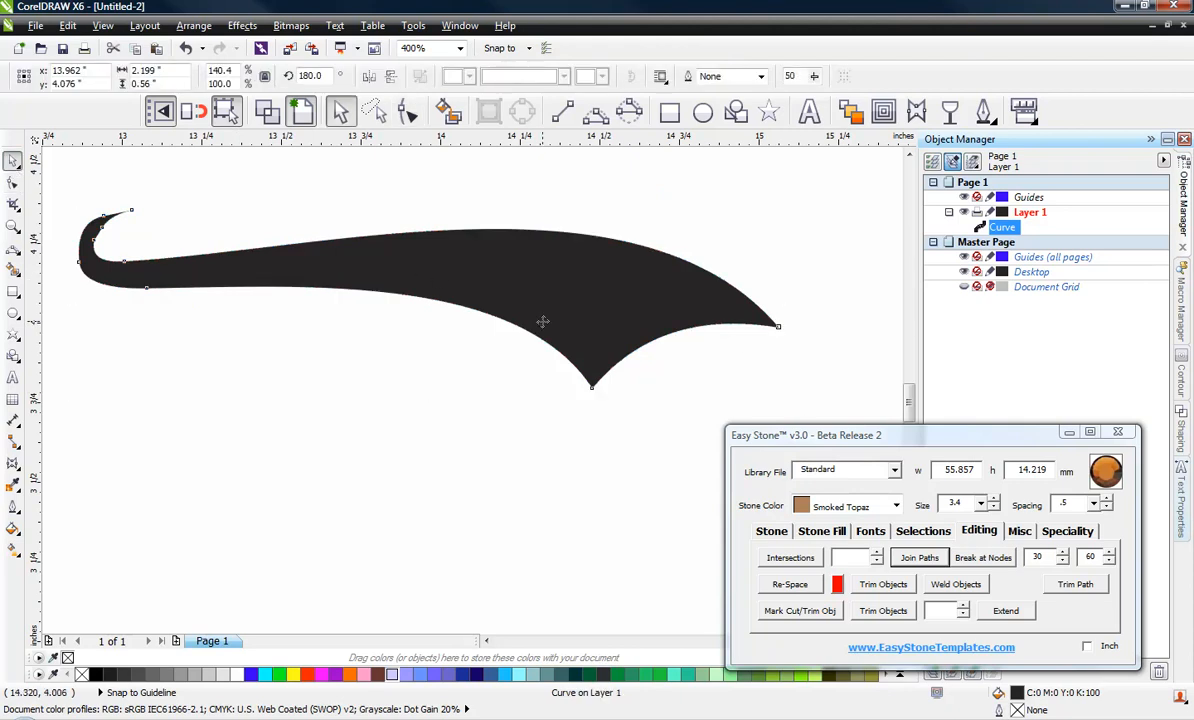
scroll(558, 373, "down", 1)
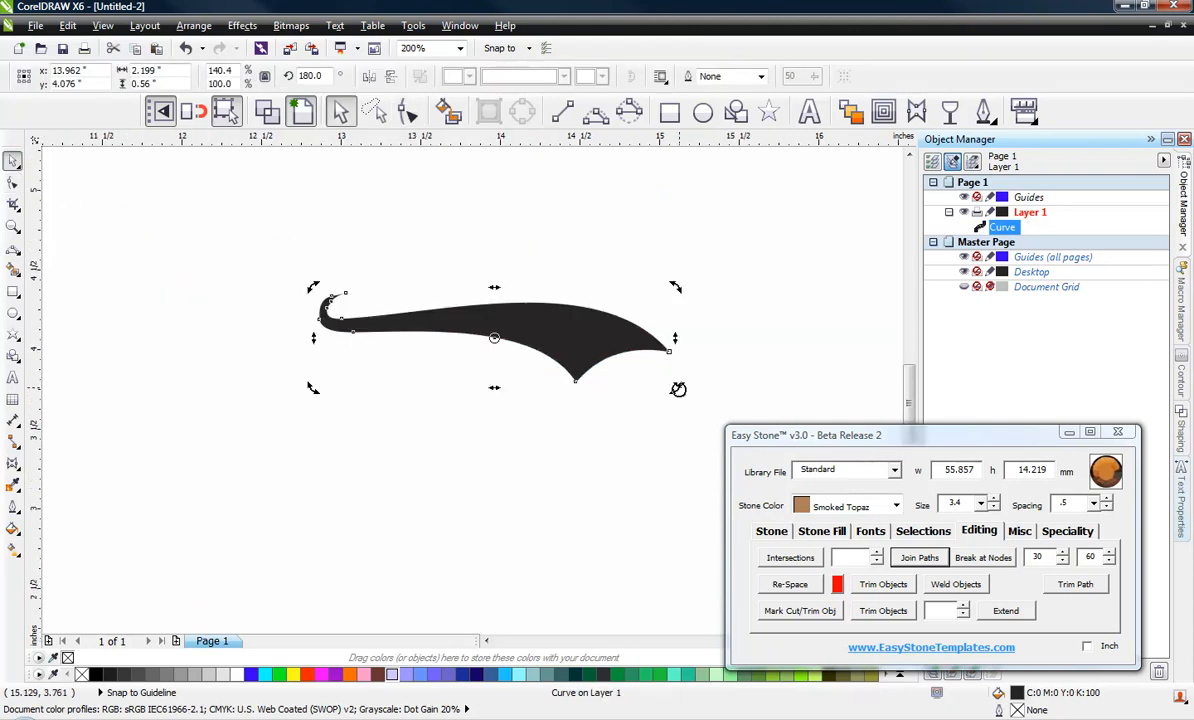
left_click_drag(678, 389, 695, 366)
left_click(402, 474)
scroll(480, 312, "up", 1)
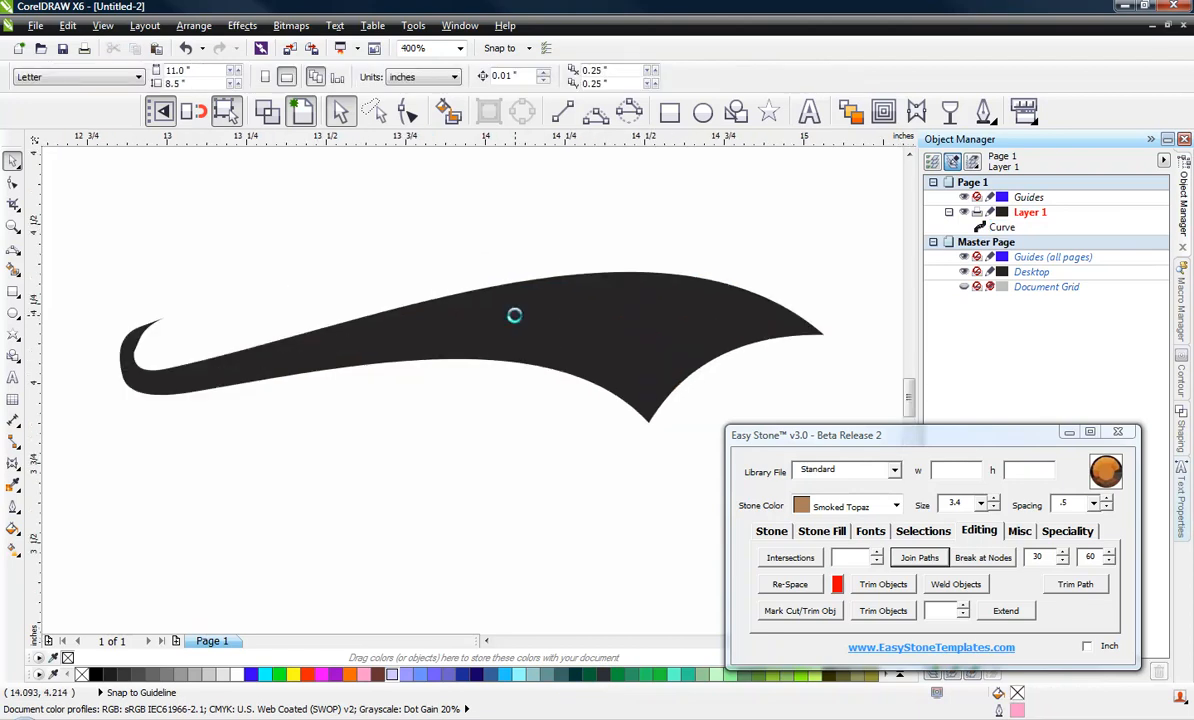
left_click(521, 332)
left_click(373, 445)
scroll(371, 438, "down", 1)
scroll(259, 405, "up", 1)
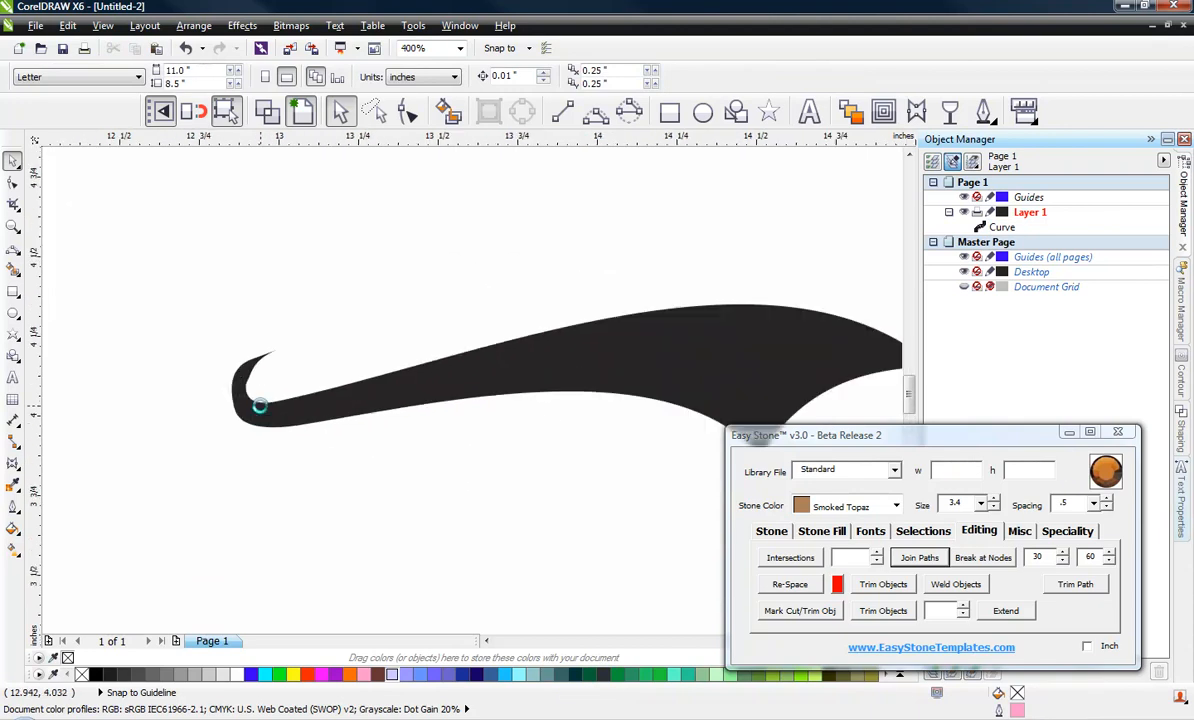
Add two separate artistic text objects above the tail, "C" and "heerleader"
scroll(259, 405, "down", 1)
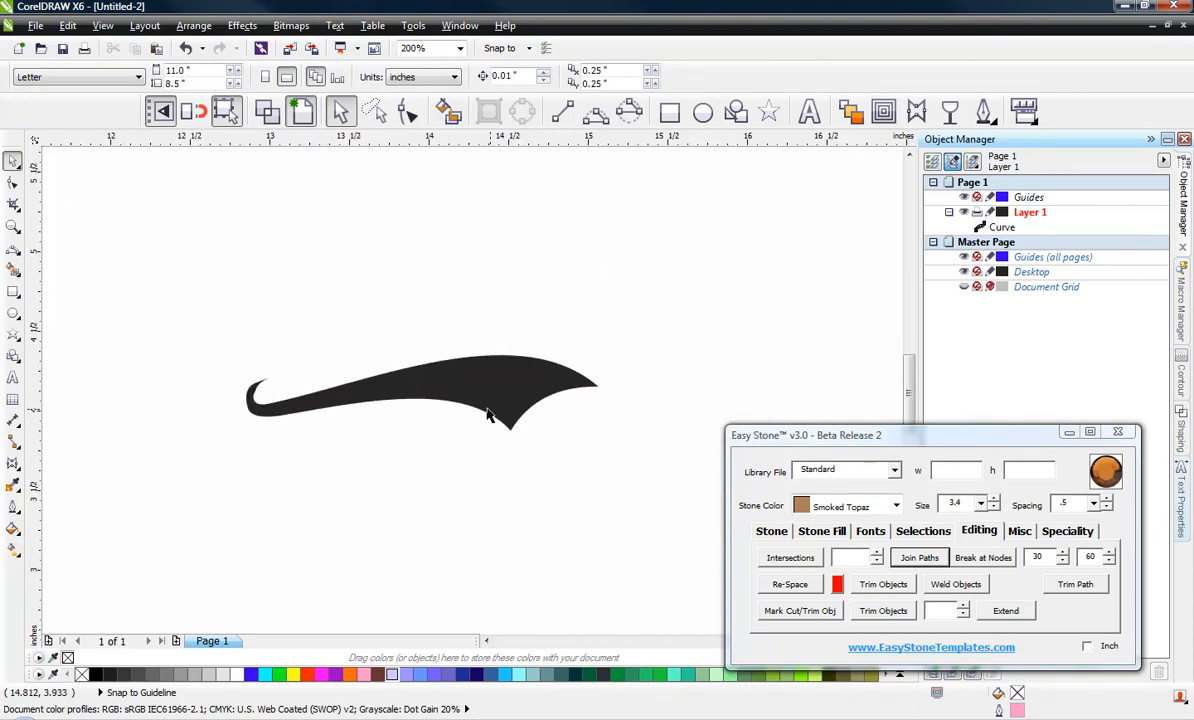
scroll(379, 420, "up", 1)
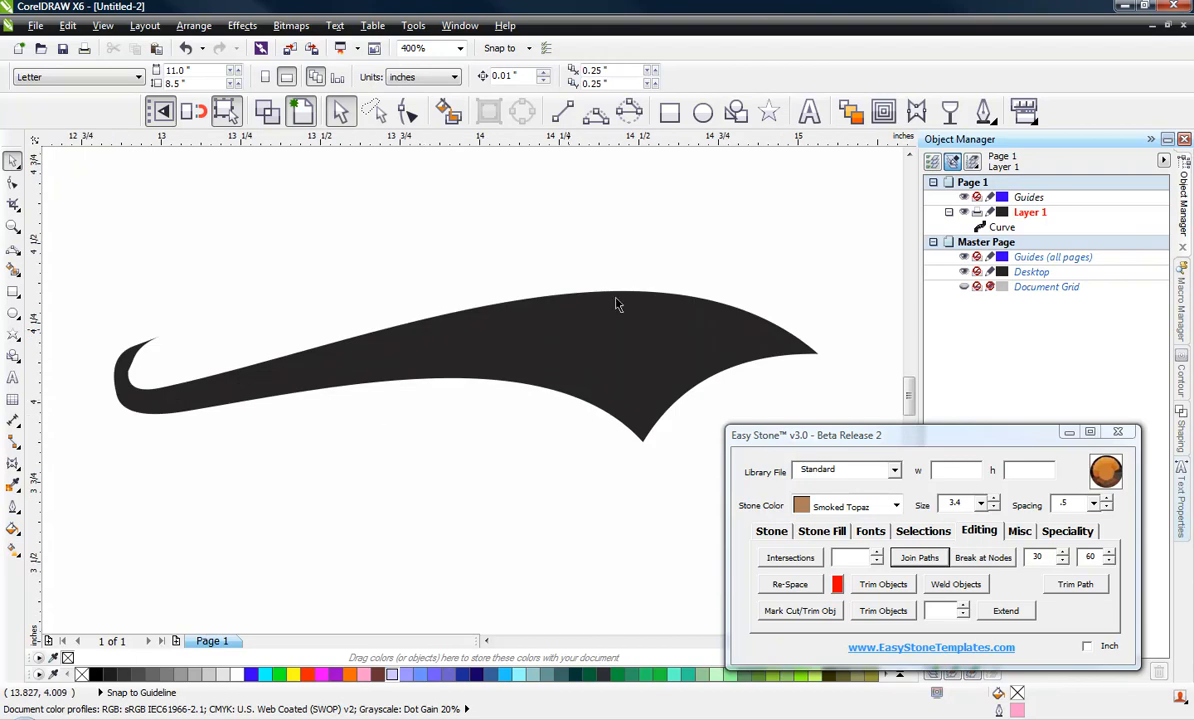
left_click(809, 111)
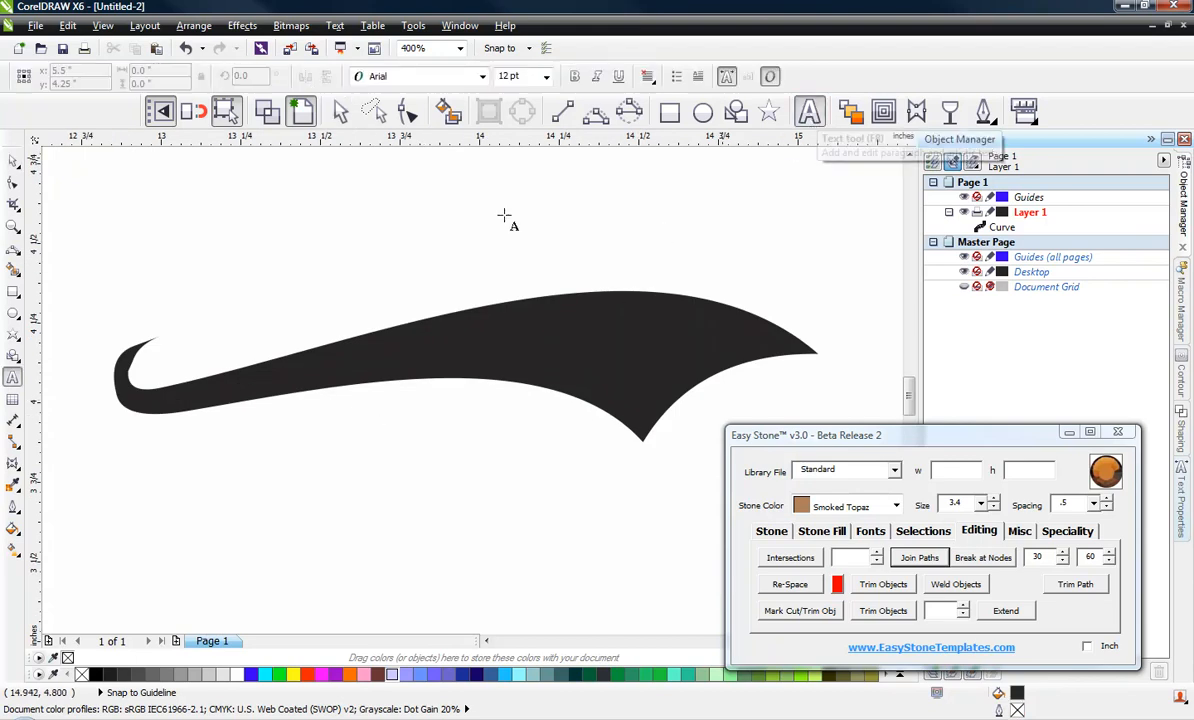
left_click(240, 228)
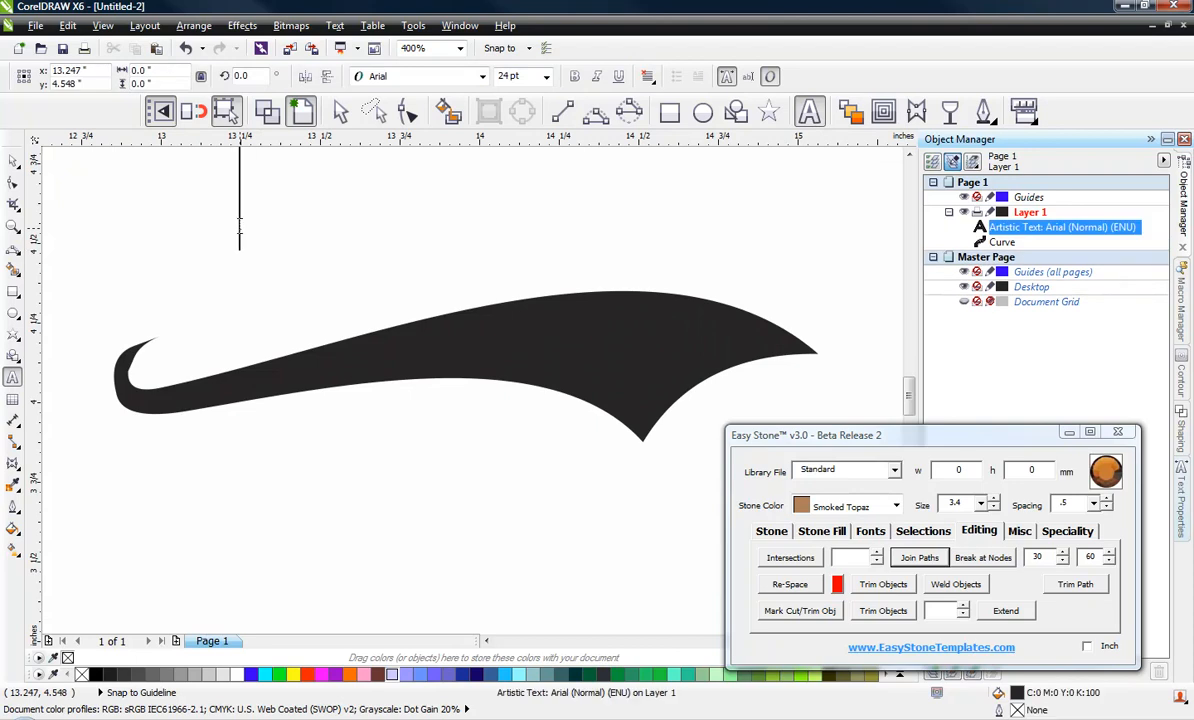
type("C")
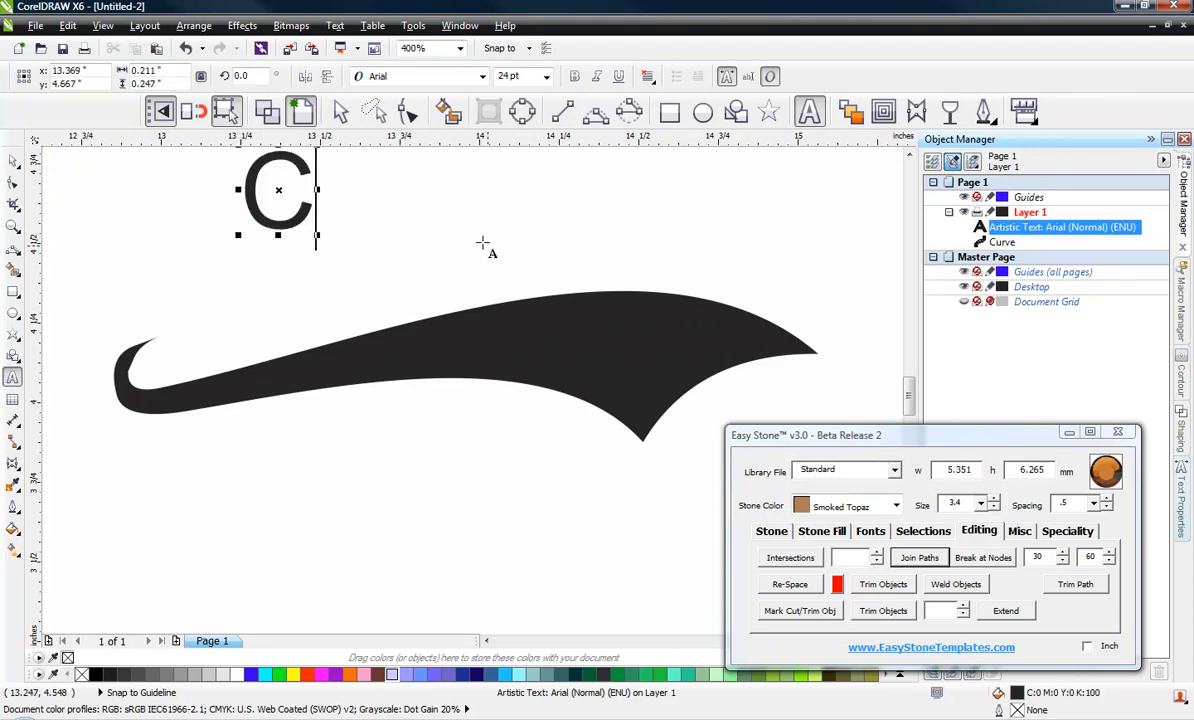
left_click(481, 243)
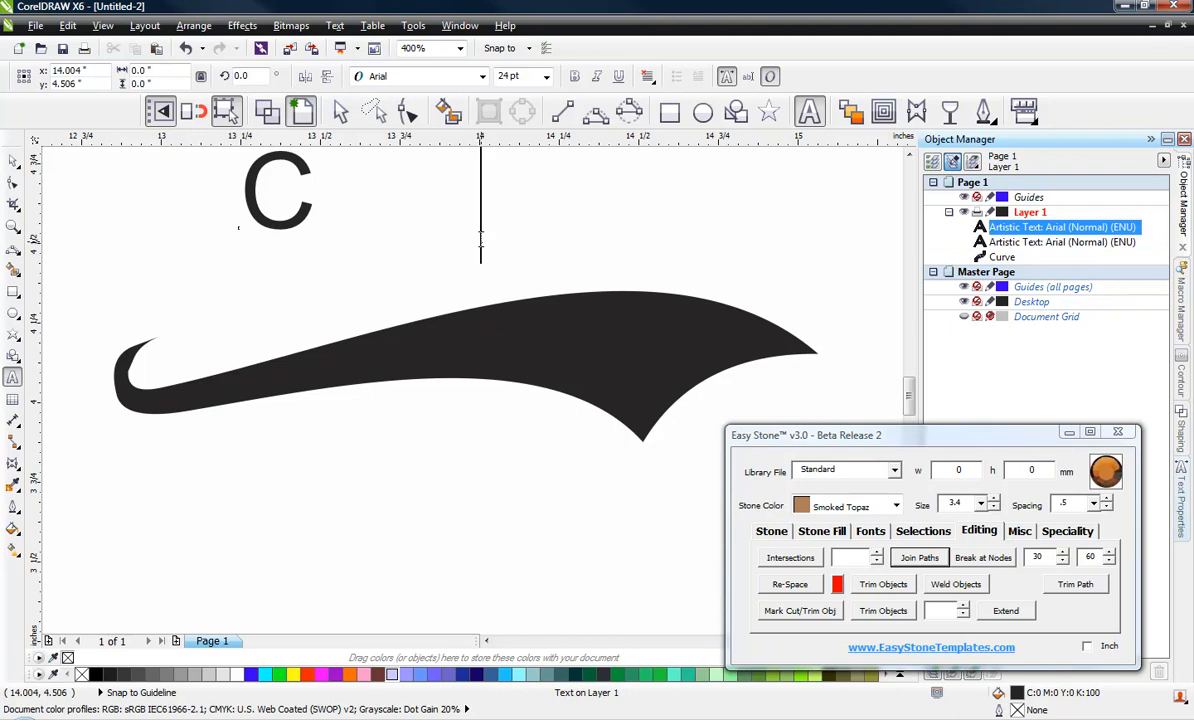
type("heerleader")
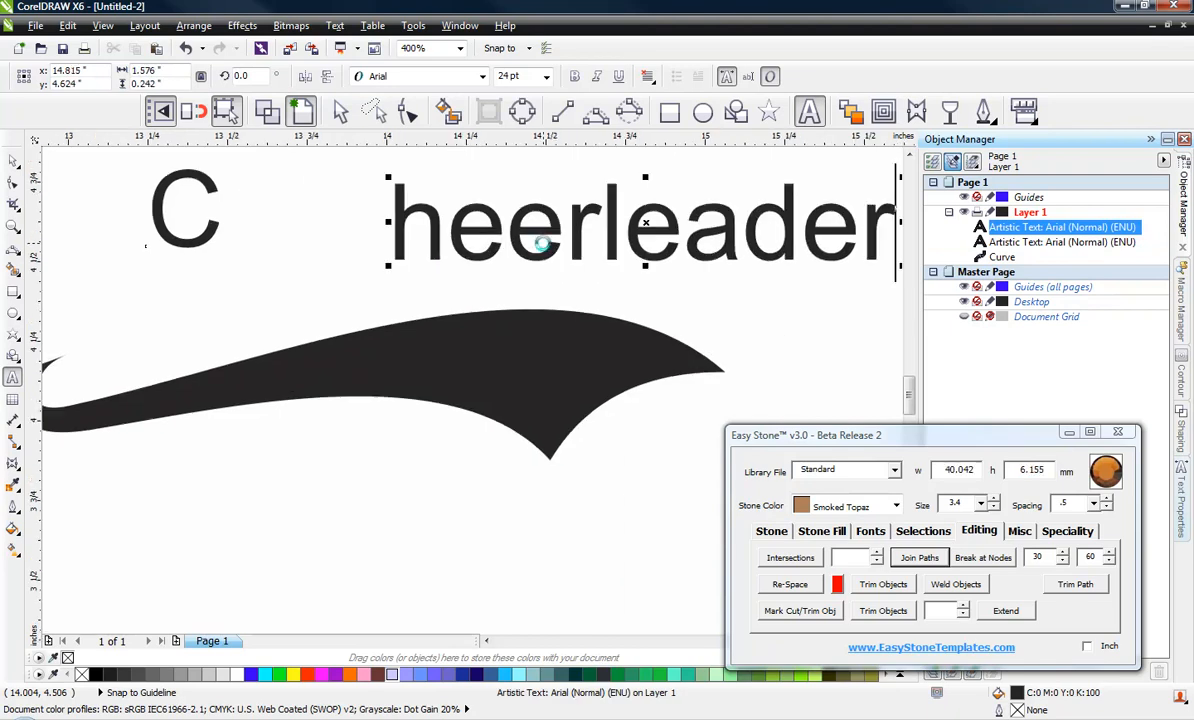
Change the font of both text objects to Brush Script MT and deselect them
key("F3")
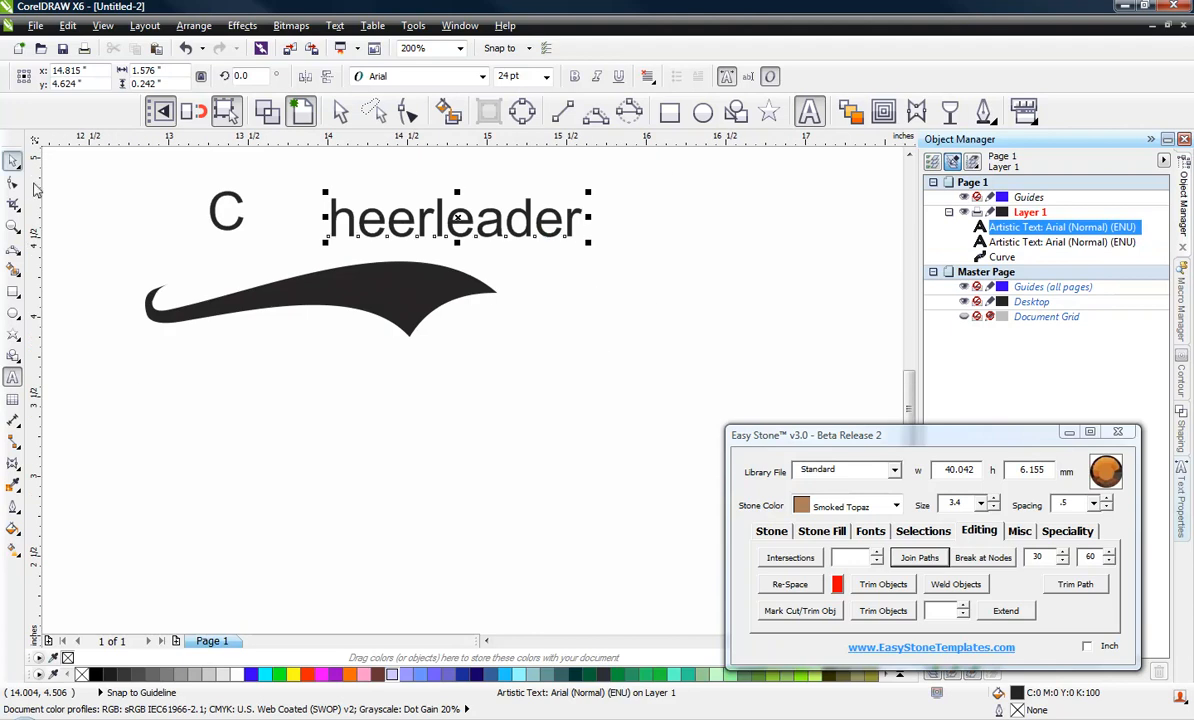
left_click(13, 160)
left_click_drag(178, 172, 648, 288)
left_click(478, 77)
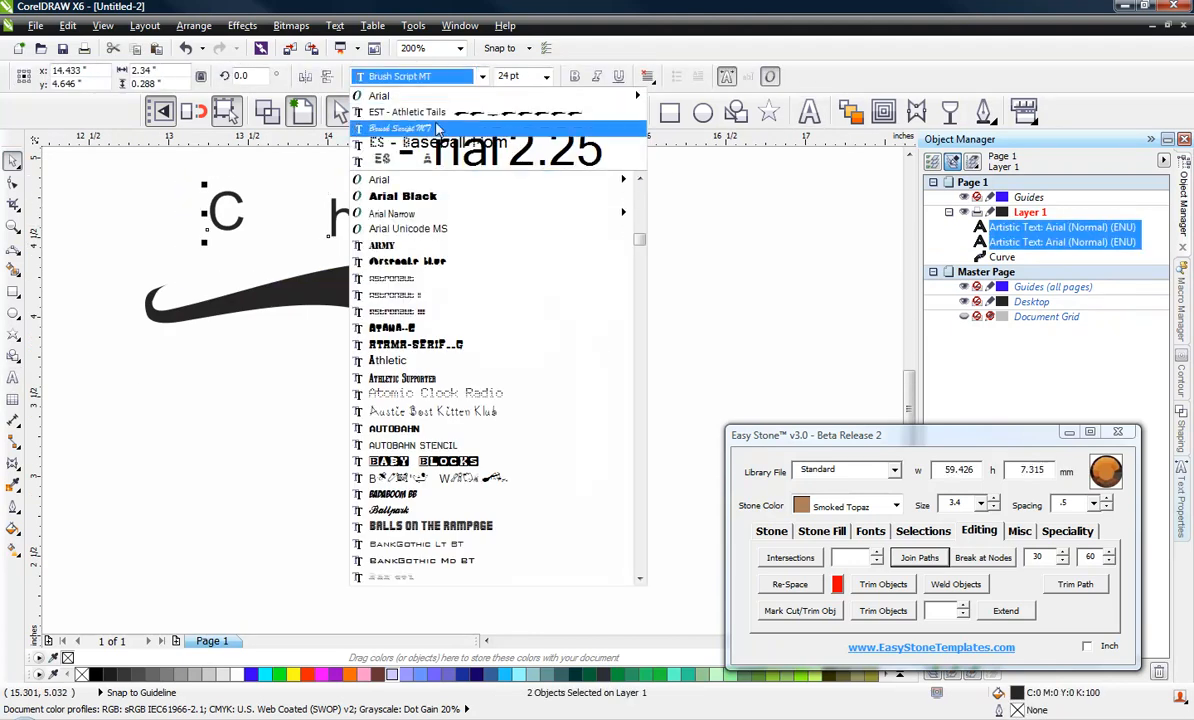
left_click(470, 128)
key("Escape")
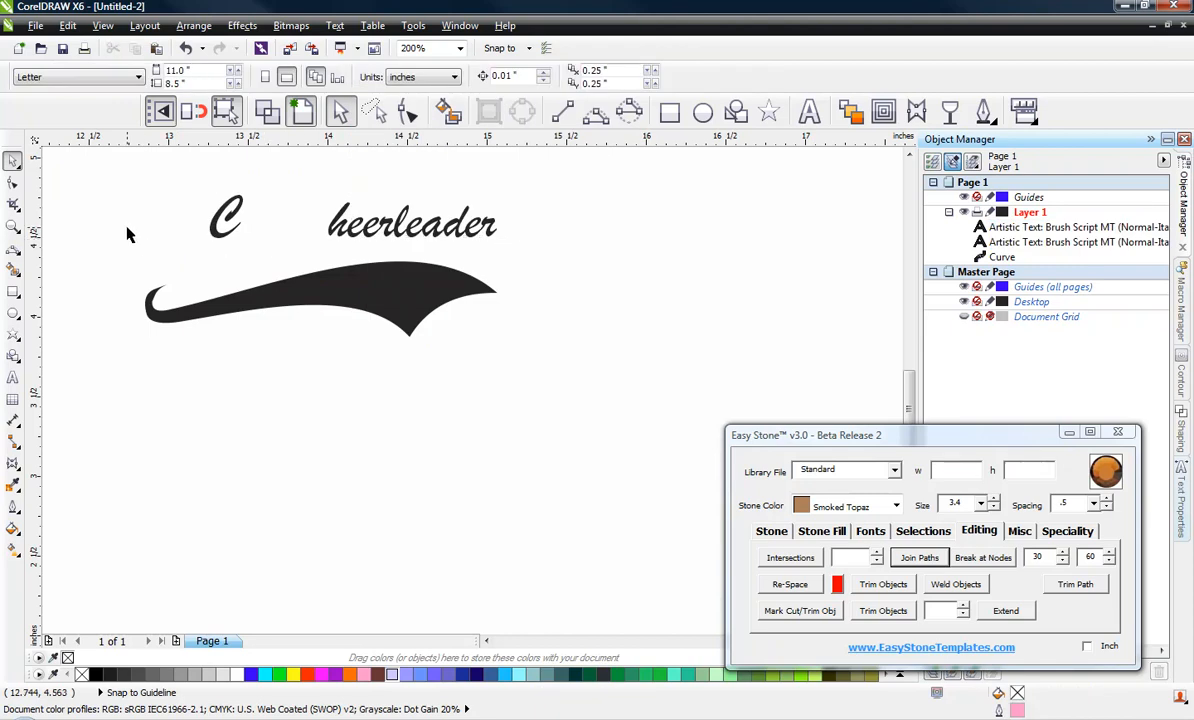
Enlarge the C to about 0.59 by 0.76 inches and place it over the tail's curled end
scroll(378, 245, "down", 2)
scroll(329, 240, "up", 3)
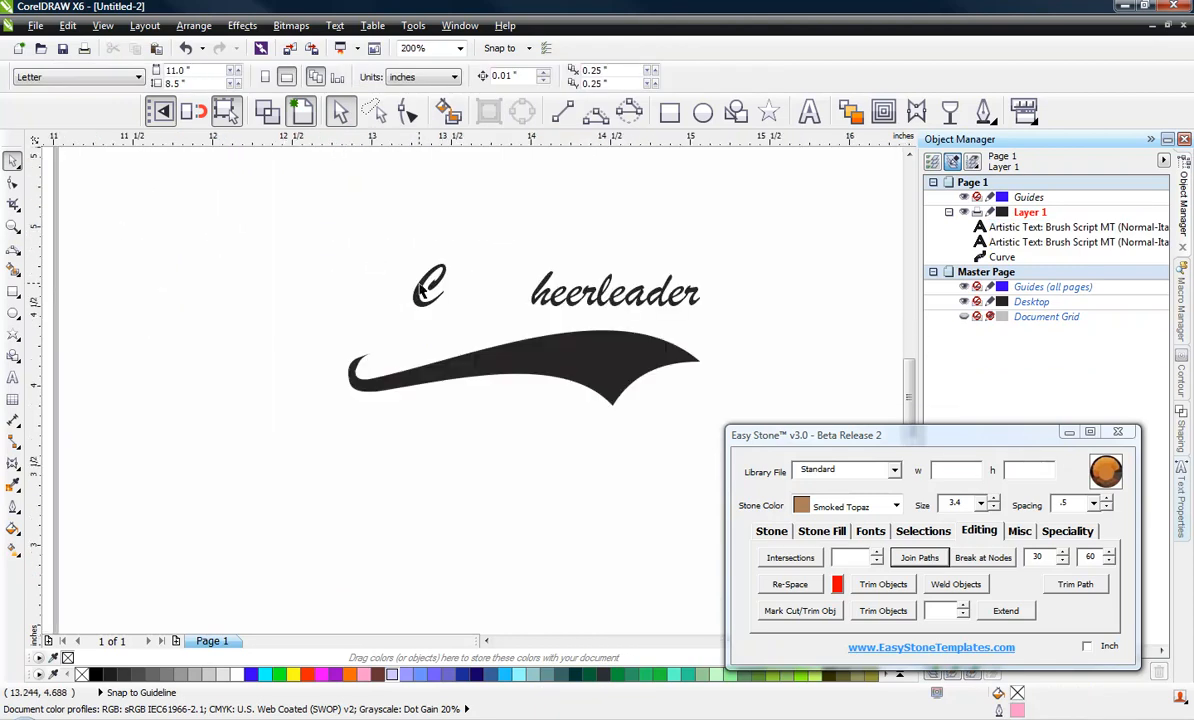
left_click_drag(416, 315, 291, 477)
left_click_drag(361, 403, 412, 273)
scroll(295, 224, "down", 2)
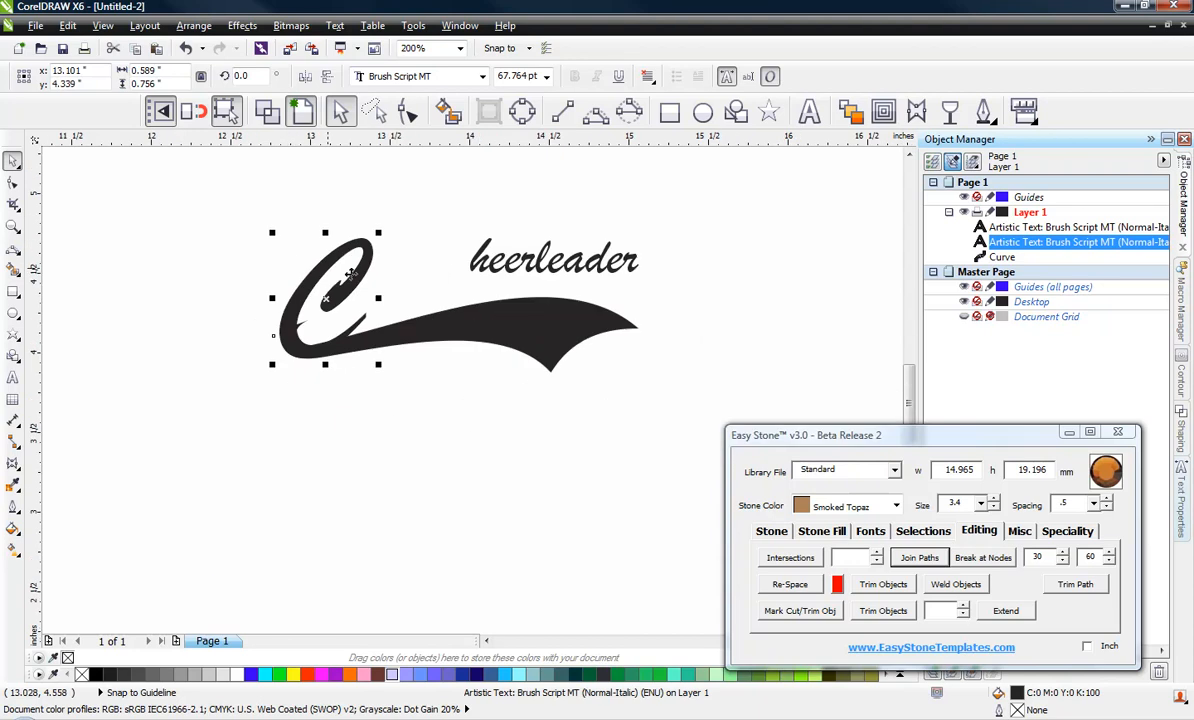
Rotate the C 13.6 degrees counter-clockwise and reposition it so its lower curve follows the tail's curl, leaving it deselected
scroll(366, 274, "up", 2)
left_click(312, 253)
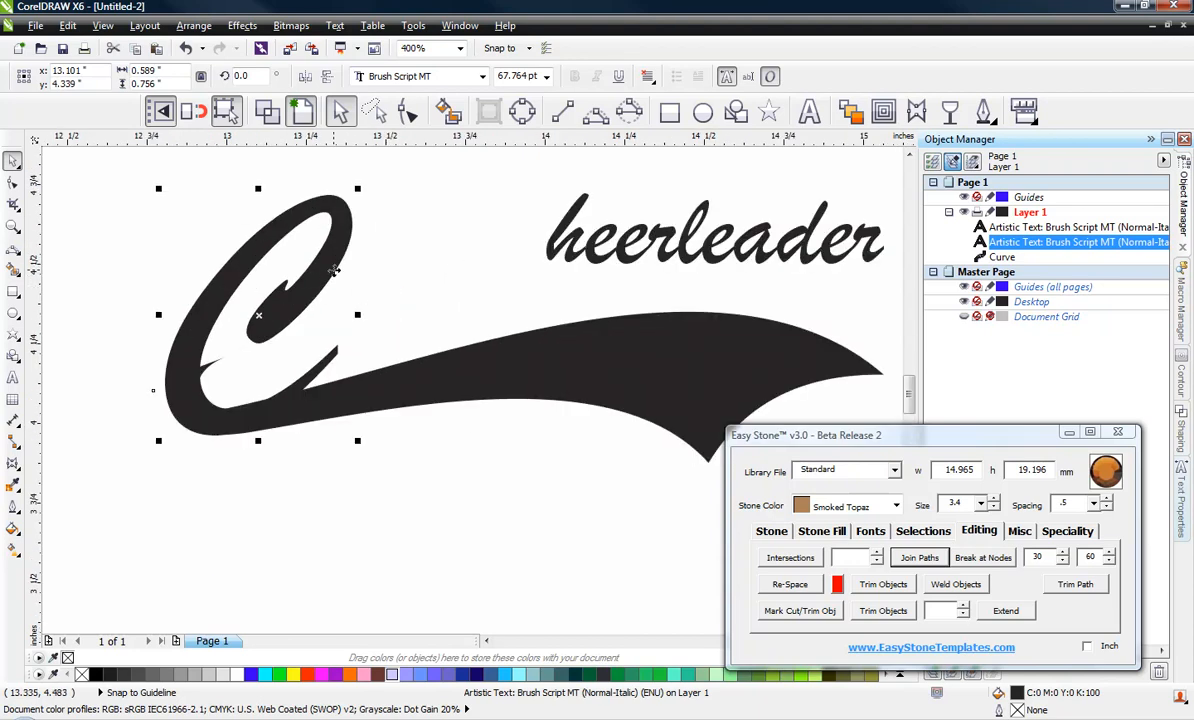
left_click_drag(357, 440, 395, 410)
left_click(381, 259)
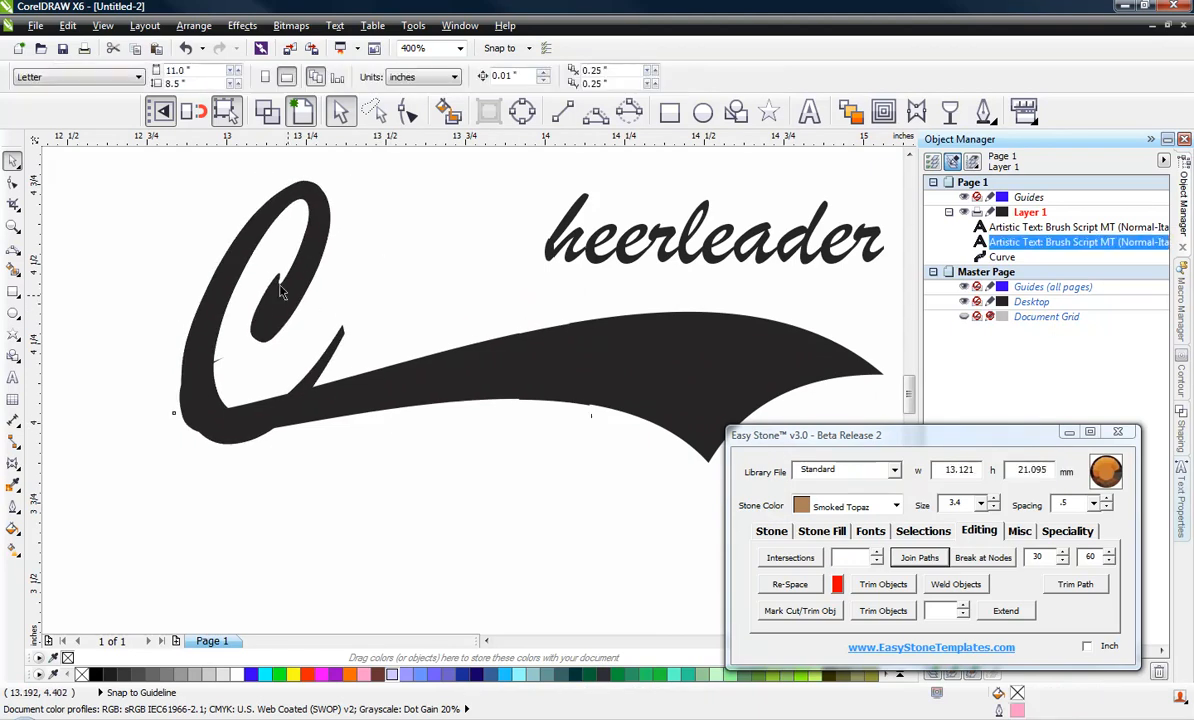
left_click_drag(288, 294, 274, 287)
left_click(241, 492)
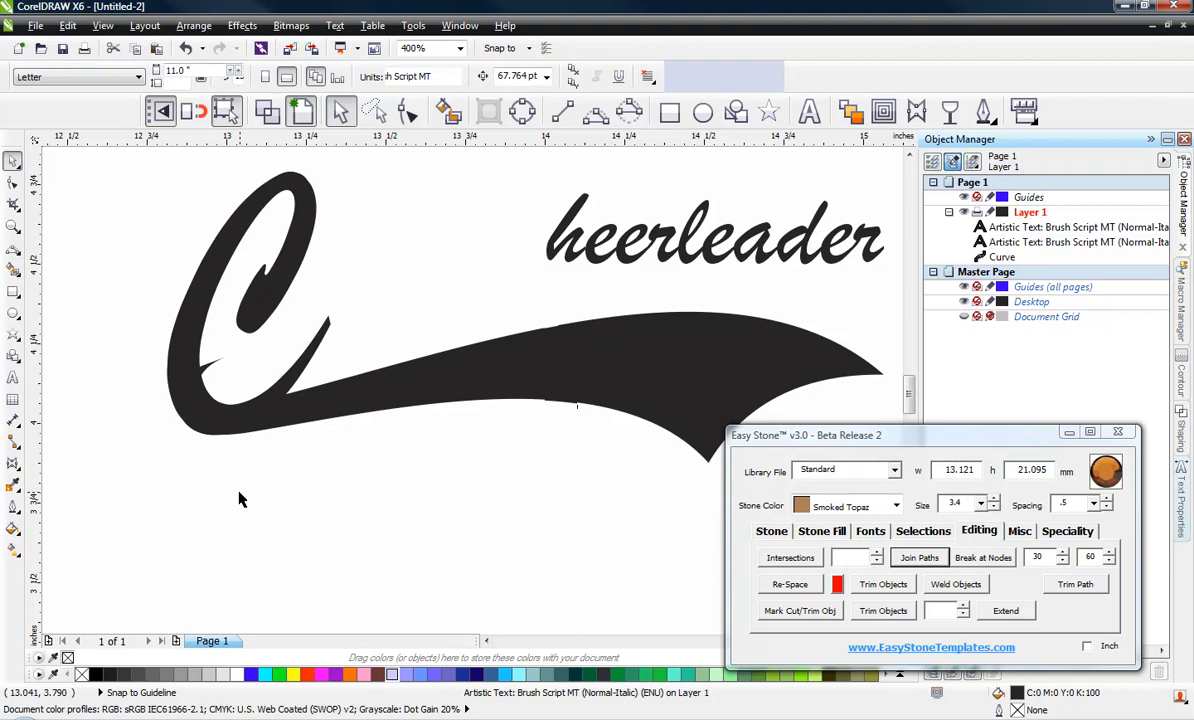
scroll(190, 405, "down", 2)
scroll(241, 443, "up", 1)
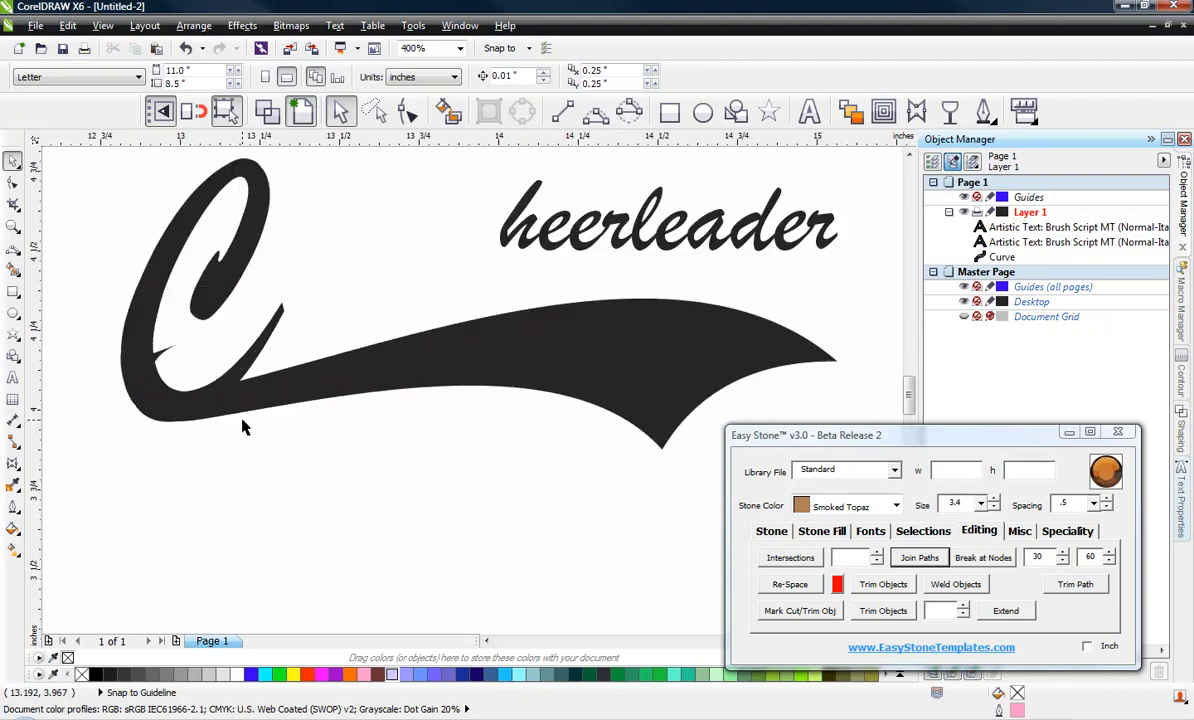
Scale the C down to about 0.44 by 0.70 inches, keeping its lower curve on the tail's end
left_click(238, 262)
scroll(251, 316, "down", 1)
scroll(215, 249, "up", 1)
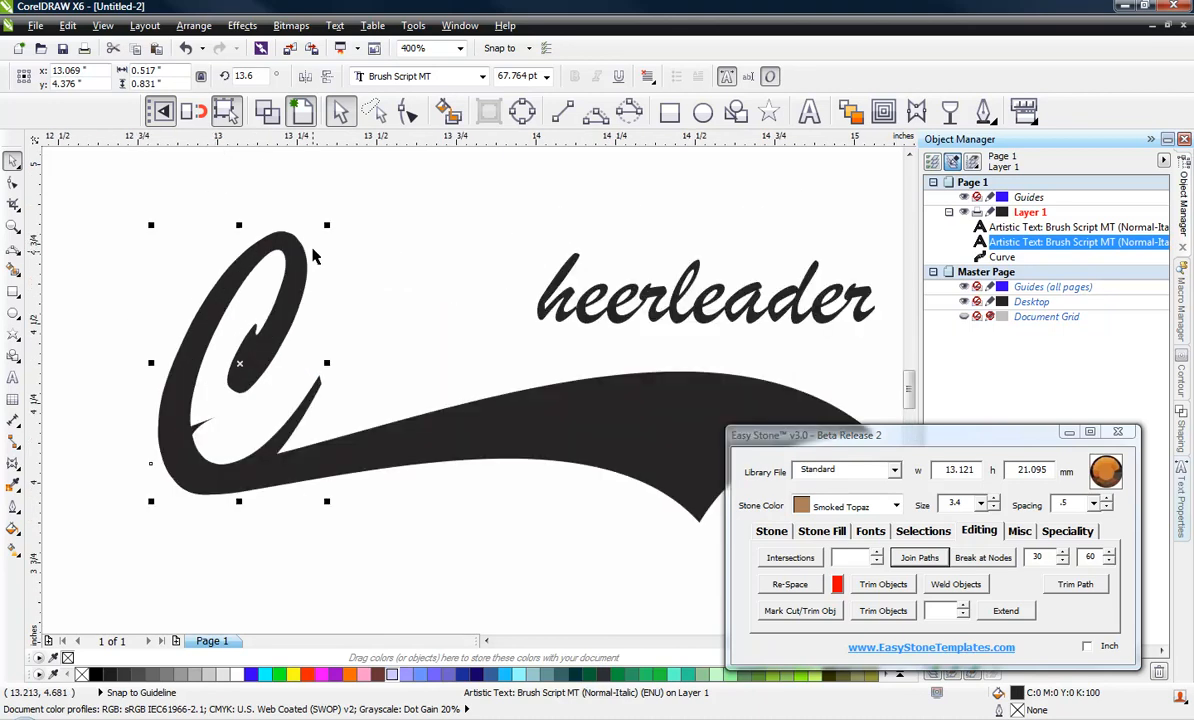
left_click_drag(333, 232, 321, 268)
left_click(340, 240)
scroll(233, 302, "down", 1)
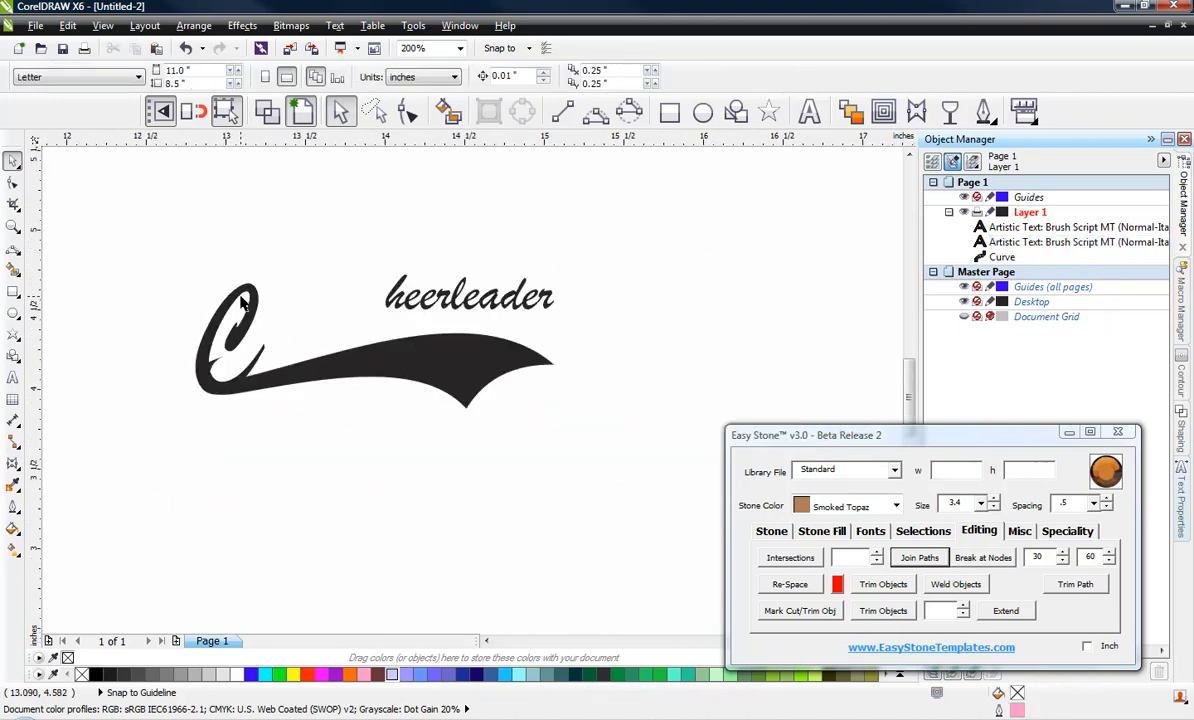
scroll(271, 368, "up", 1)
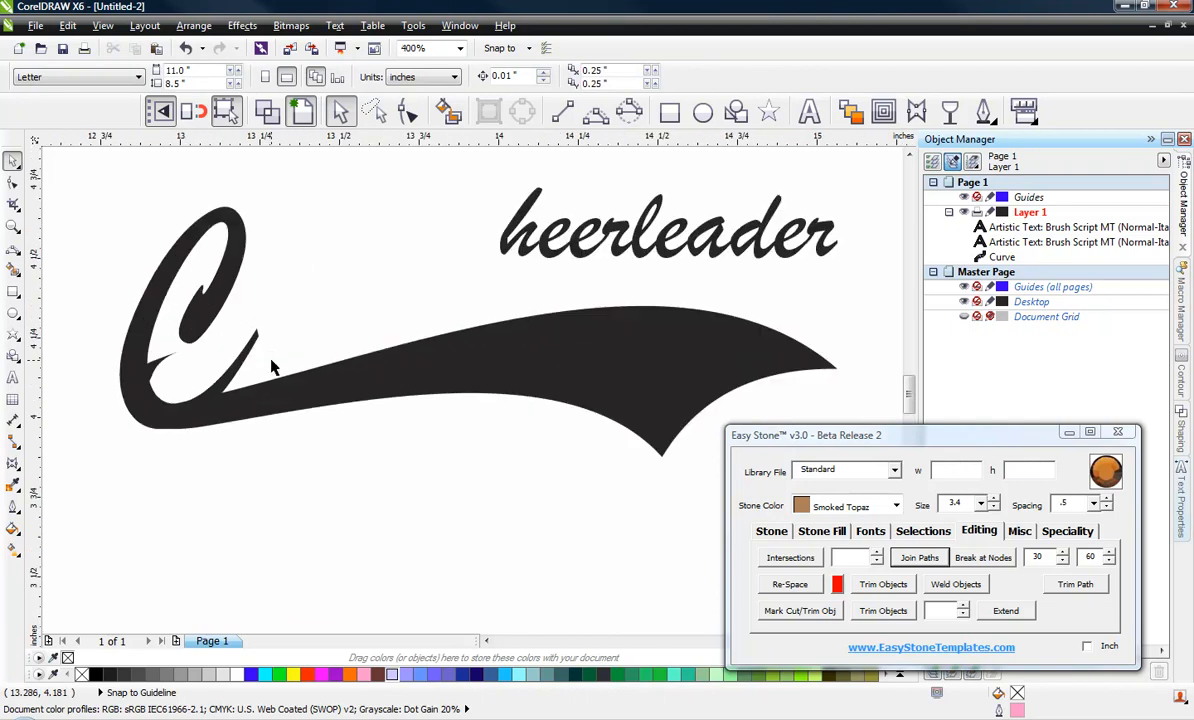
Weld the C and the tail into one curve and deselect it
left_click(228, 286)
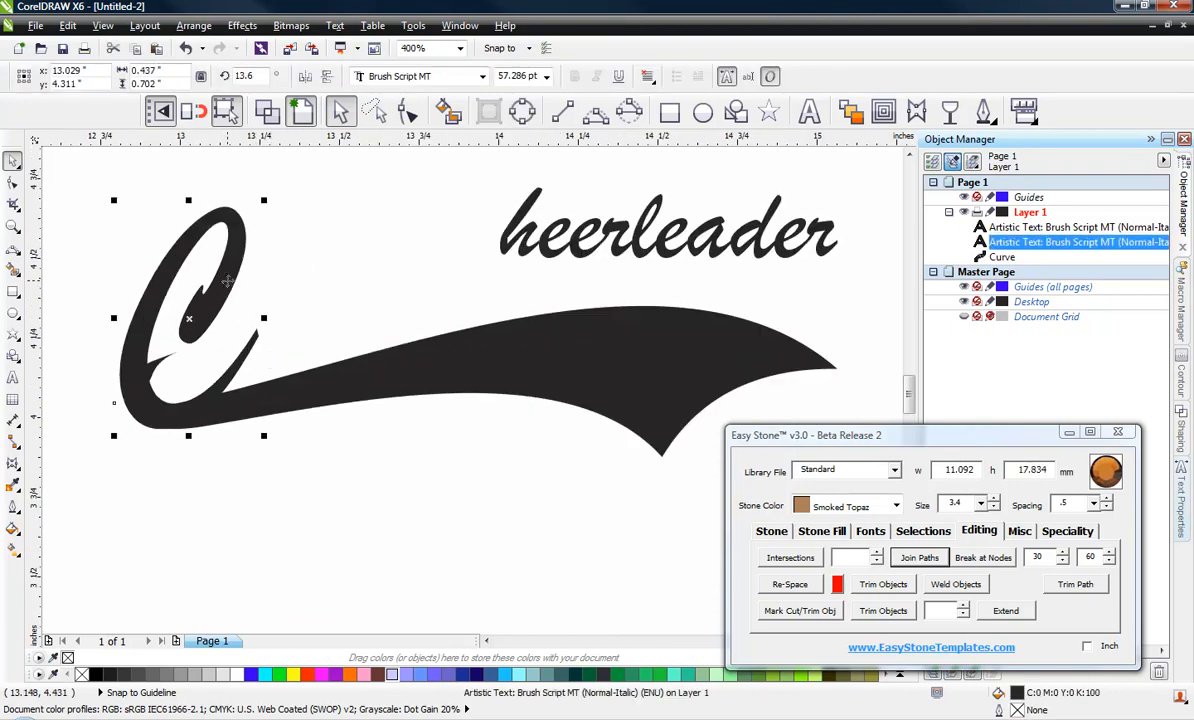
left_click(503, 373, "shift")
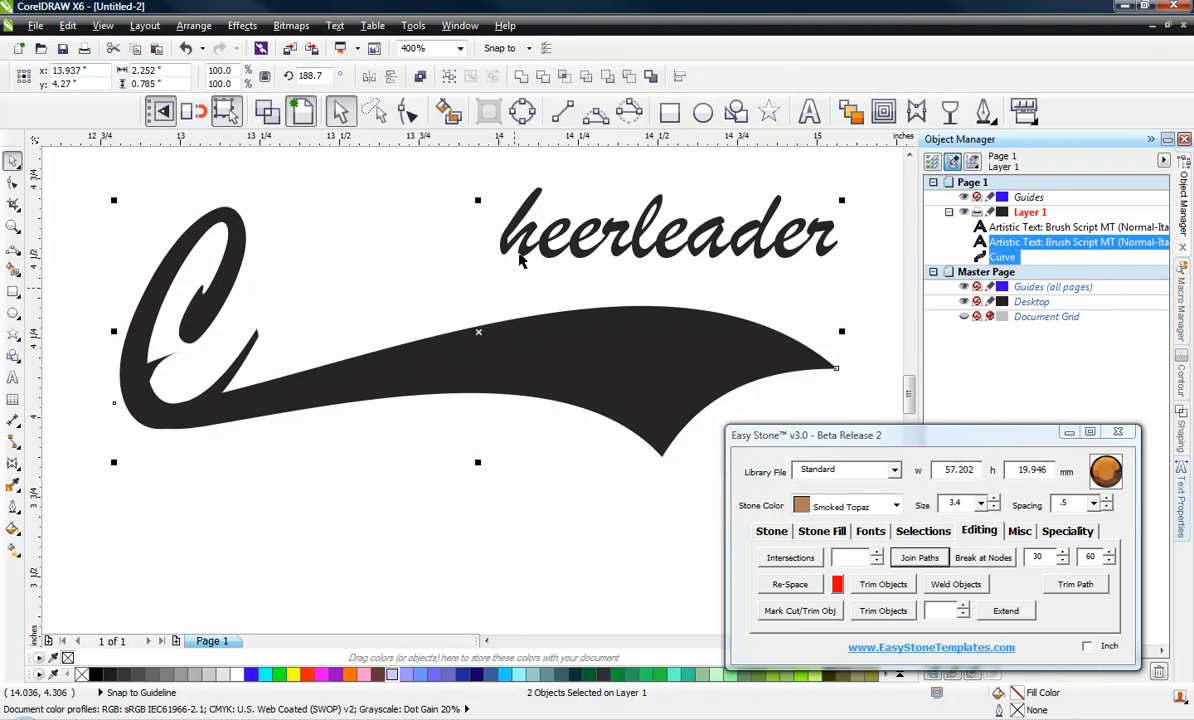
left_click(530, 82)
left_click(141, 419)
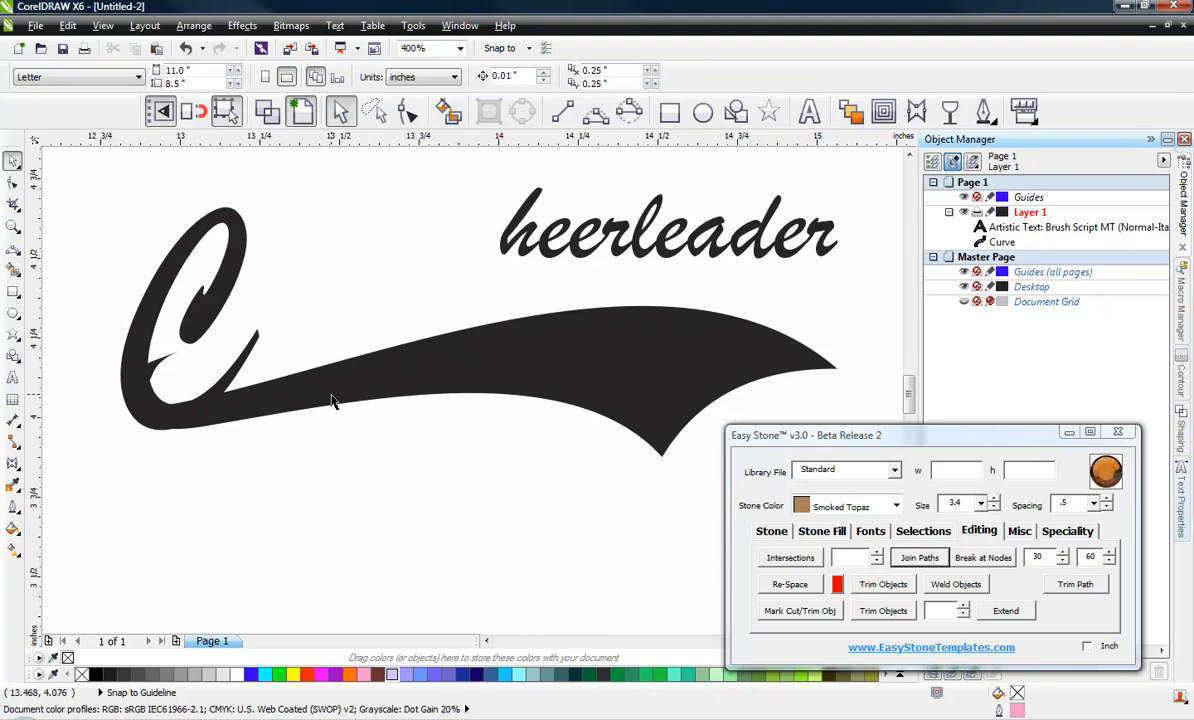
Delete the nodes of the C's lower end stroke with the Shape tool so the bend runs directly into the tail
scroll(130, 424, "up", 3)
scroll(120, 419, "down", 3)
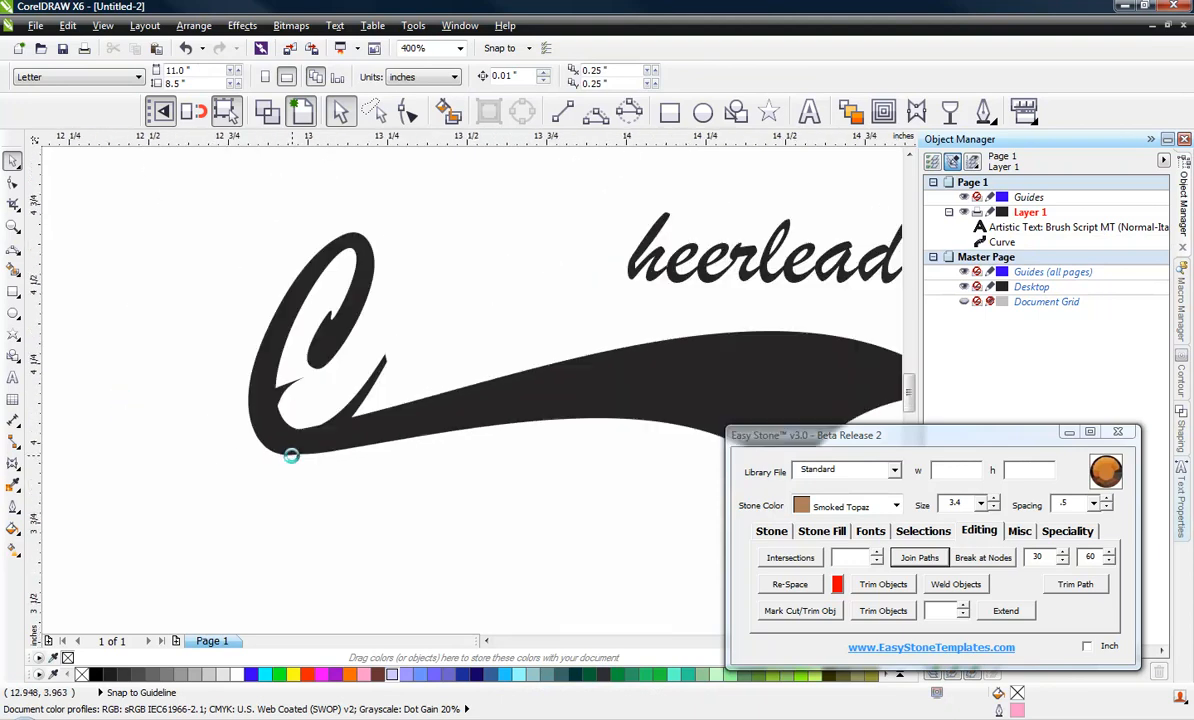
scroll(368, 388, "up", 2)
left_click(362, 410)
key("F10")
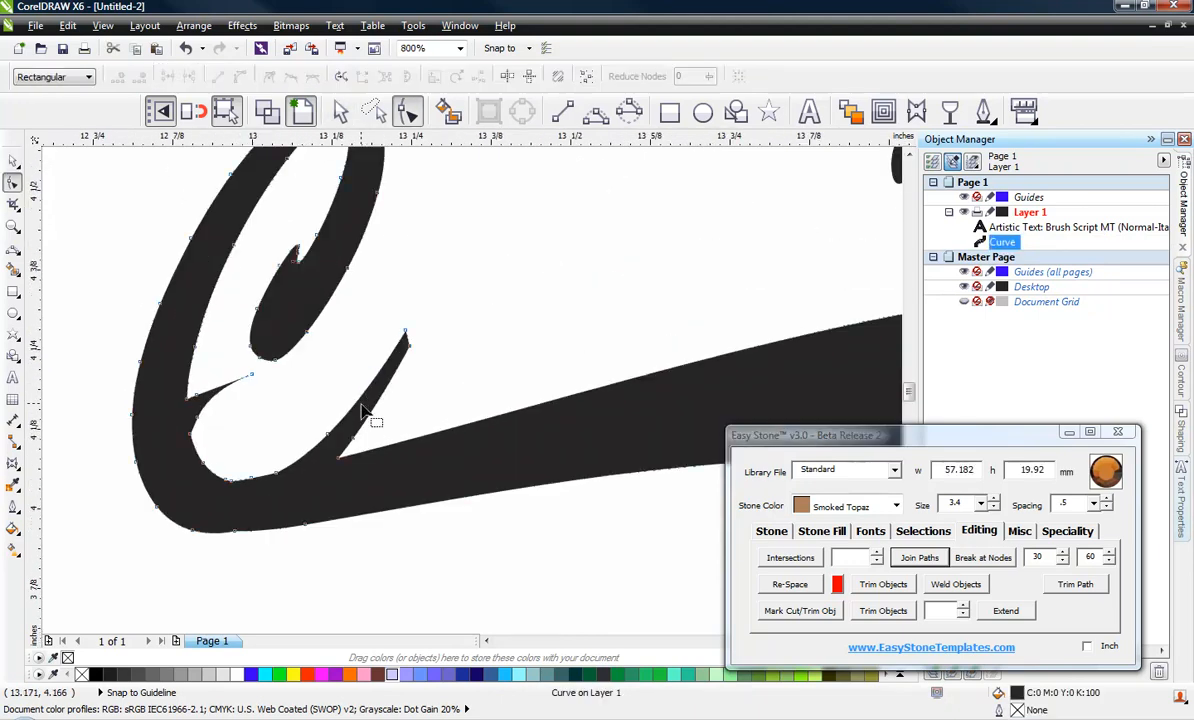
mouse_move(443, 320)
left_mouse_down()
mouse_move(320, 485)
mouse_move(268, 490)
mouse_move(347, 473)
left_mouse_up()
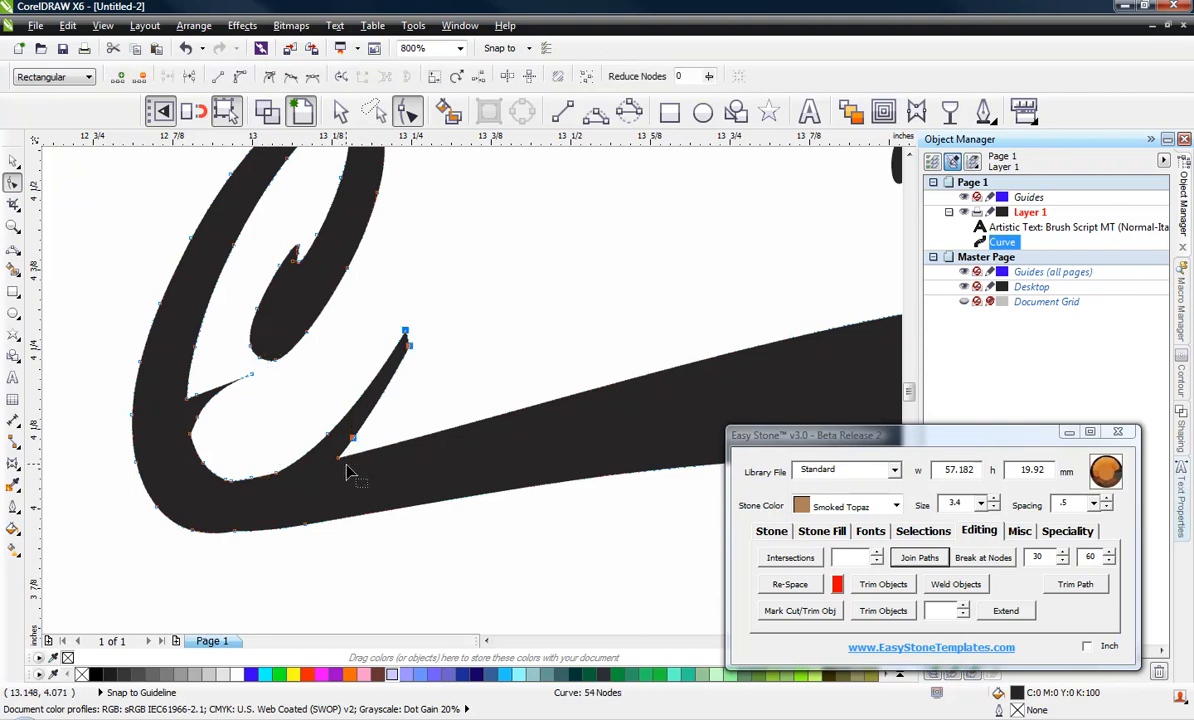
key("Delete")
left_click_drag(264, 450, 362, 490)
key("Delete")
left_click(326, 435)
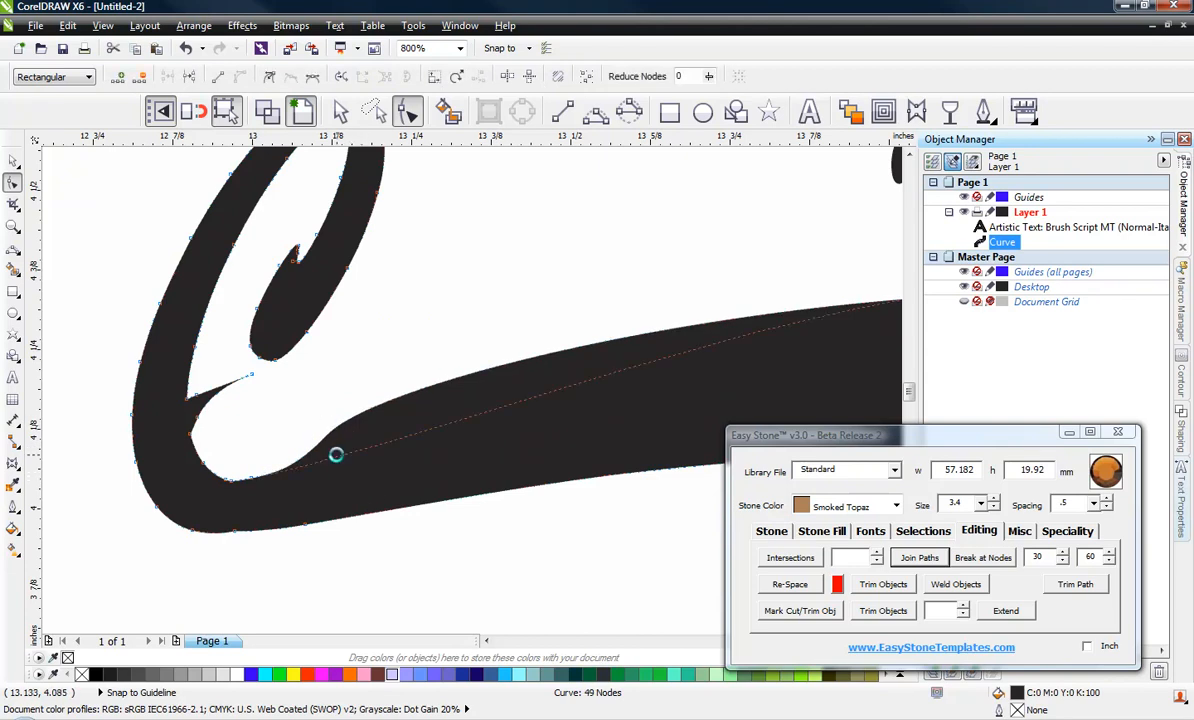
key("Delete")
scroll(262, 479, "down", 5)
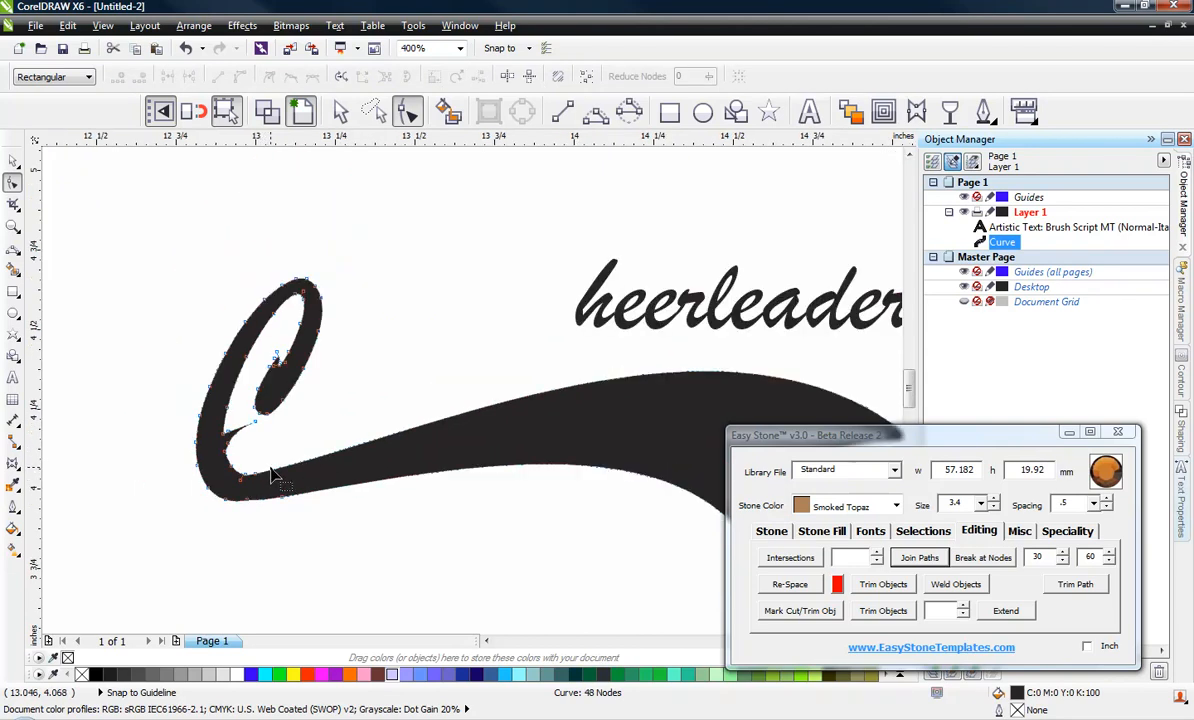
Delete the nodes forming the pointed spur inside the C's lower curve
scroll(250, 481, "up", 5)
left_click_drag(248, 378, 155, 440)
key("Delete")
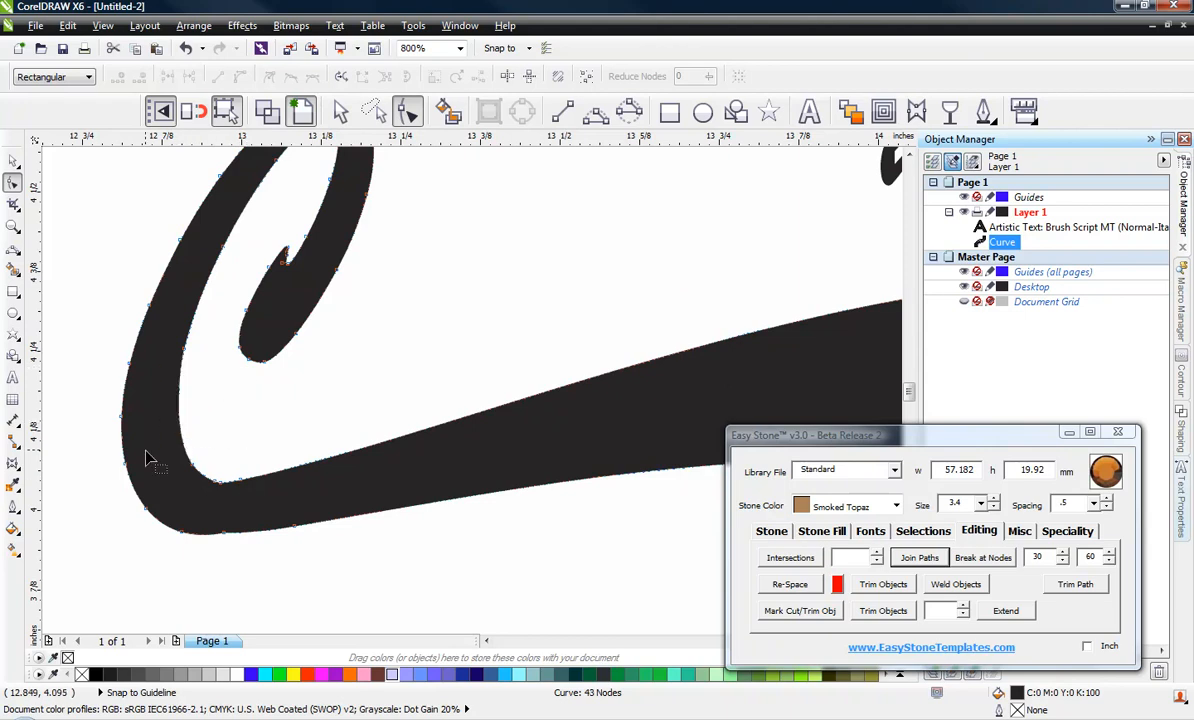
Delete one surplus node on the inside and one on the underside of the bend joining the C to the tail
double_click(239, 482)
scroll(228, 503, "down", 3)
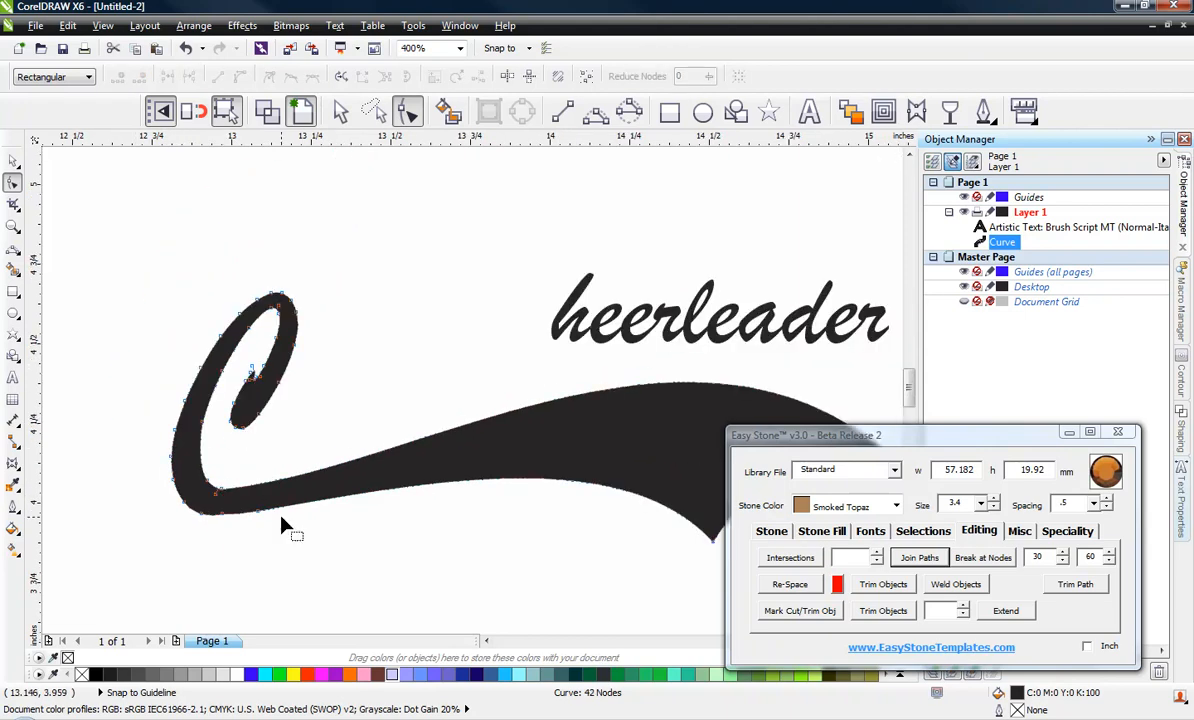
scroll(275, 522, "up", 3)
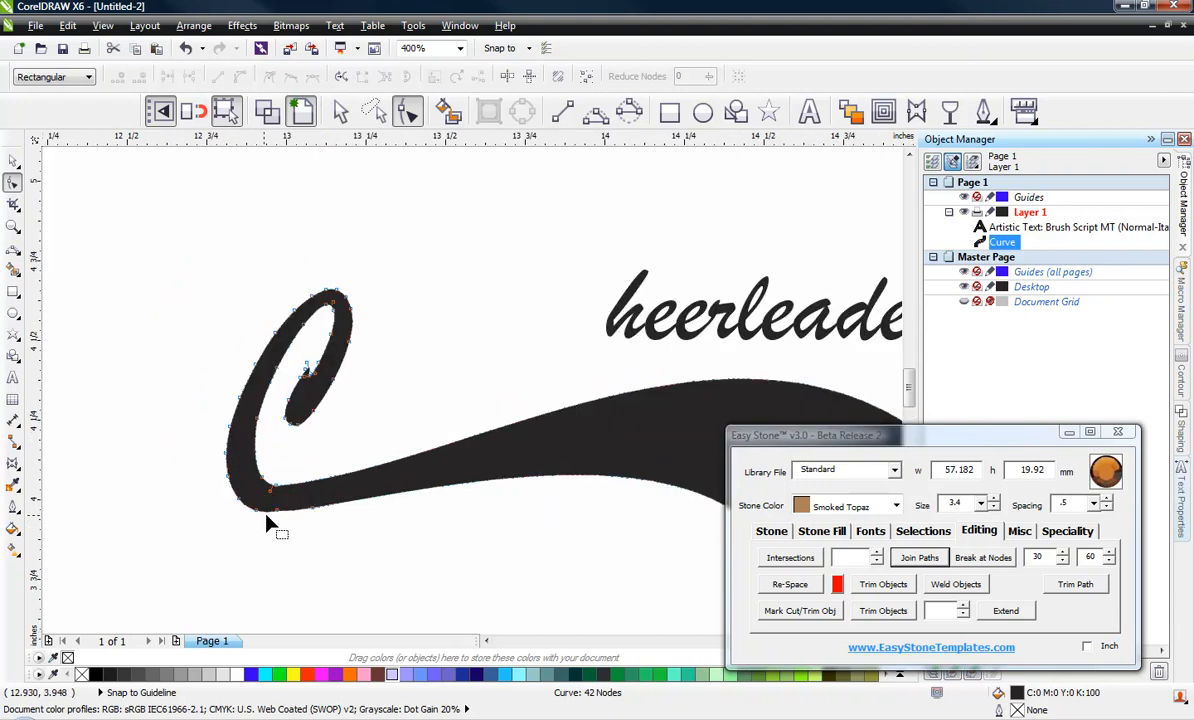
double_click(284, 507)
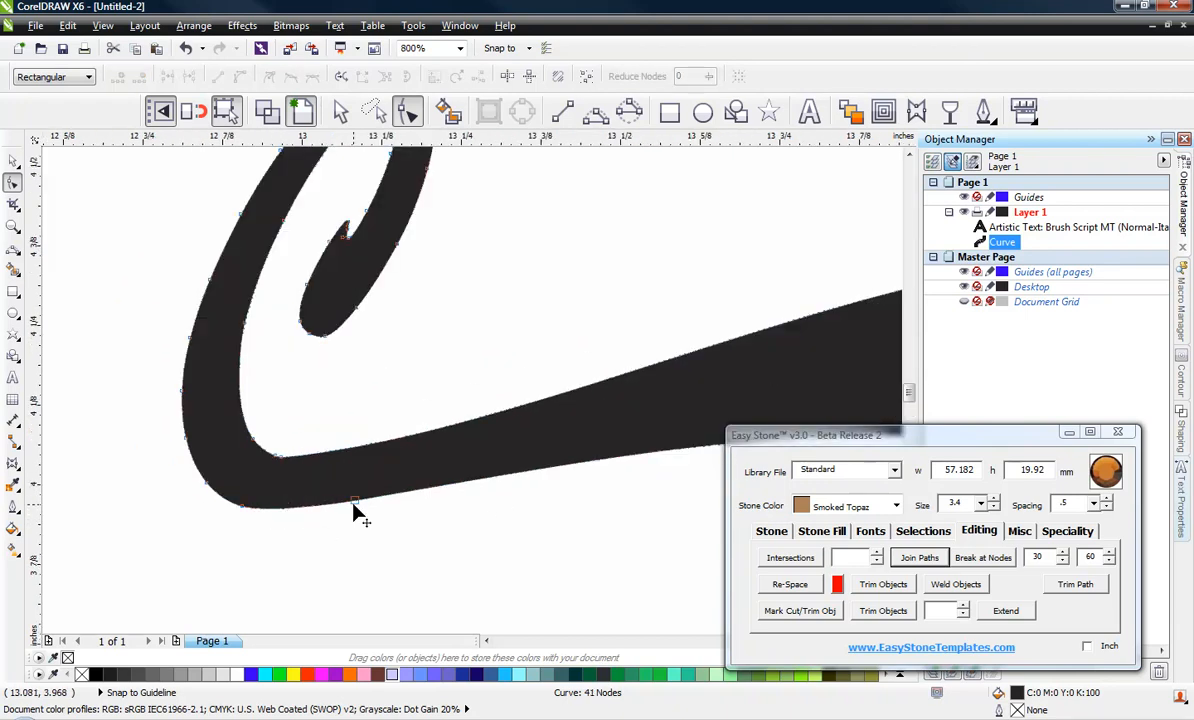
Try deleting further nodes along the underside of the C's bend
double_click(252, 502)
scroll(262, 508, "down", 2)
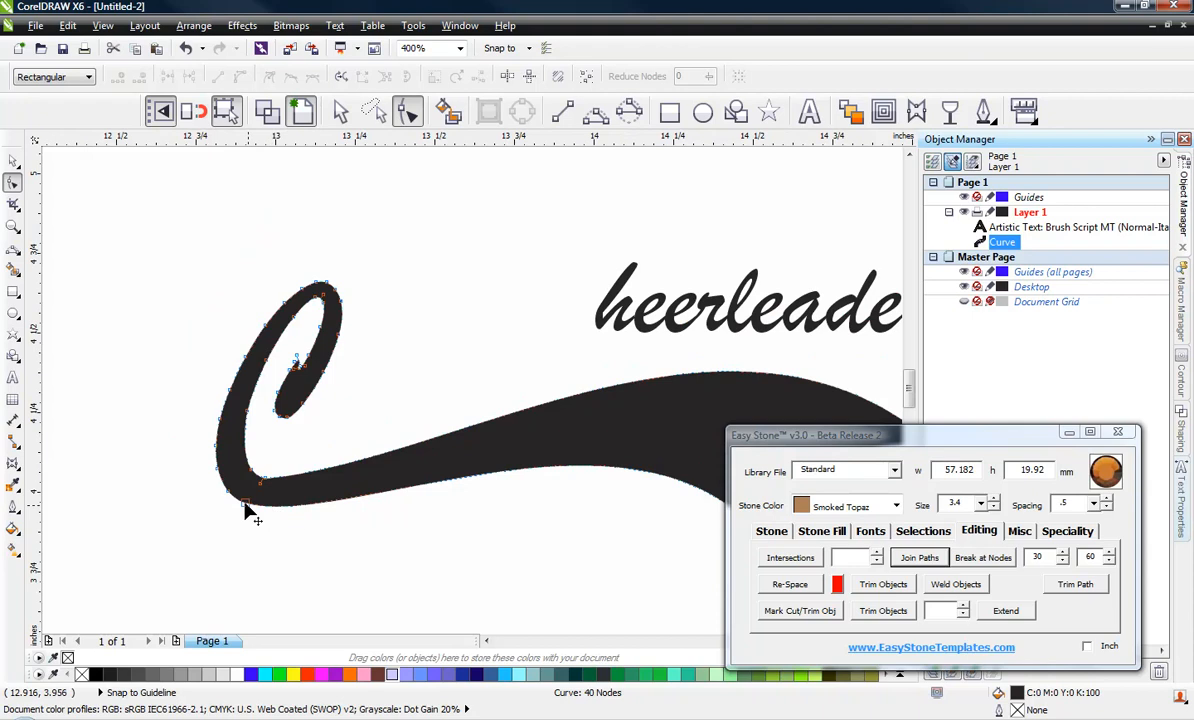
left_click(245, 501)
left_click_drag(340, 527, 393, 528)
left_click(390, 529)
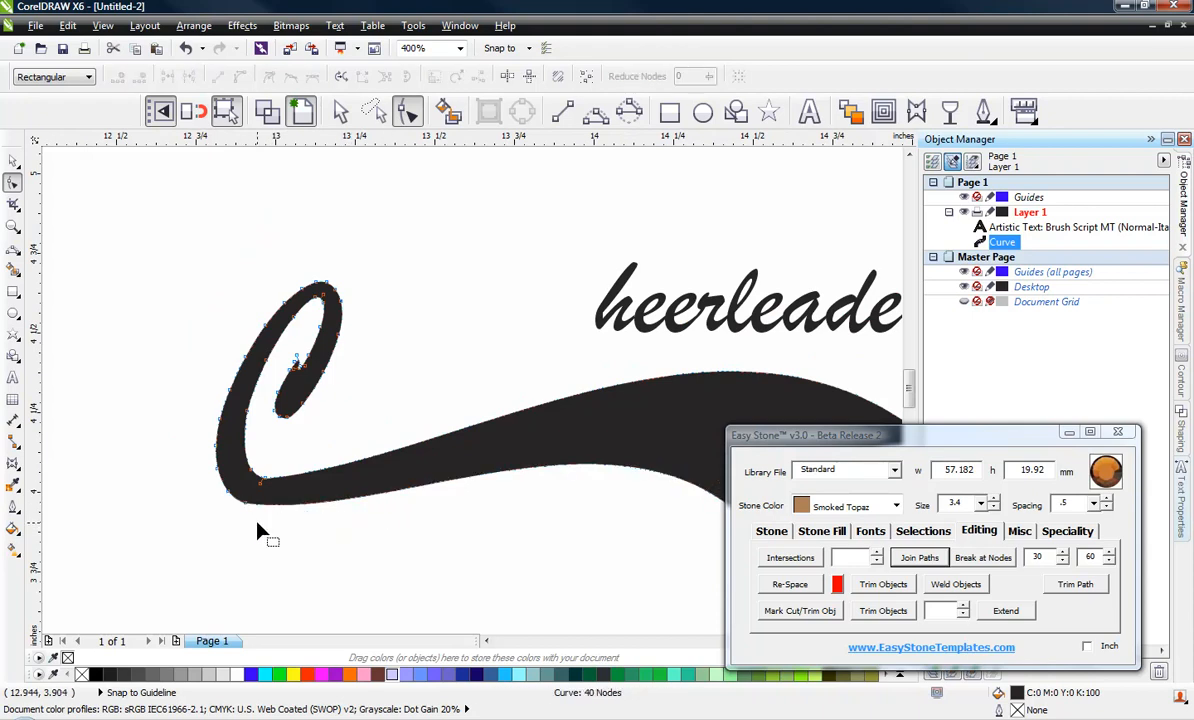
Undo the last node deletions on the underside of the bend
key("ctrl+z")
key("ctrl+z")
key("ctrl+z")
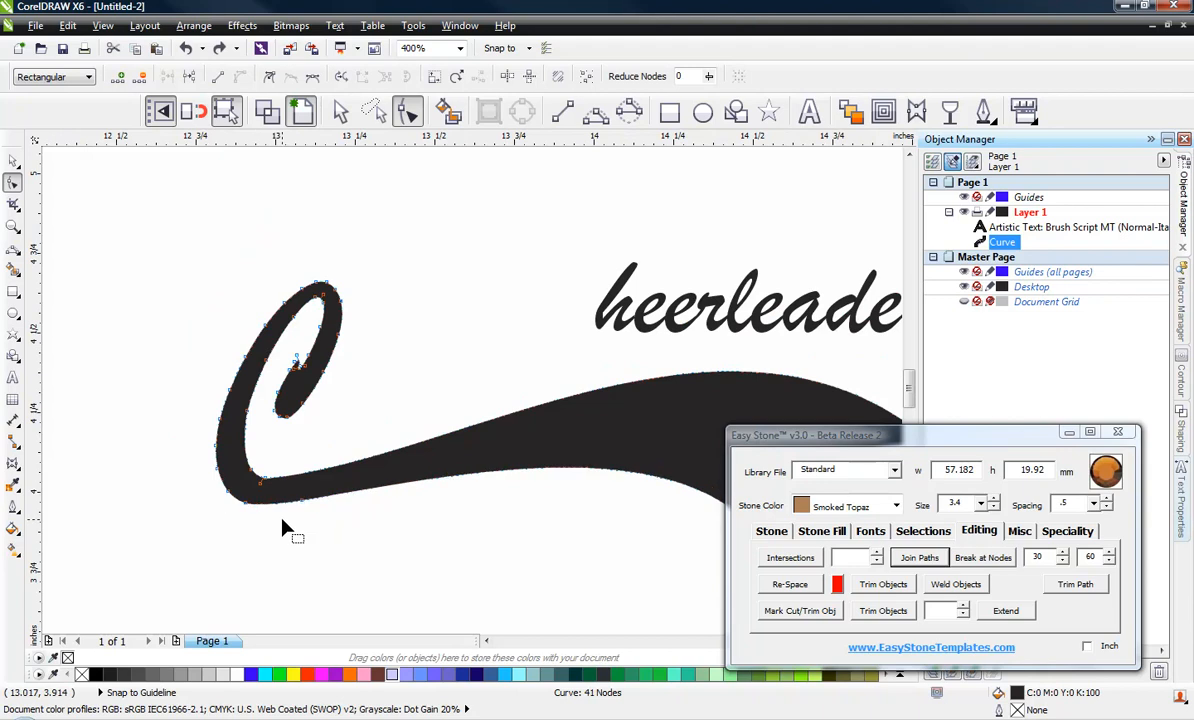
scroll(294, 505, "up", 1)
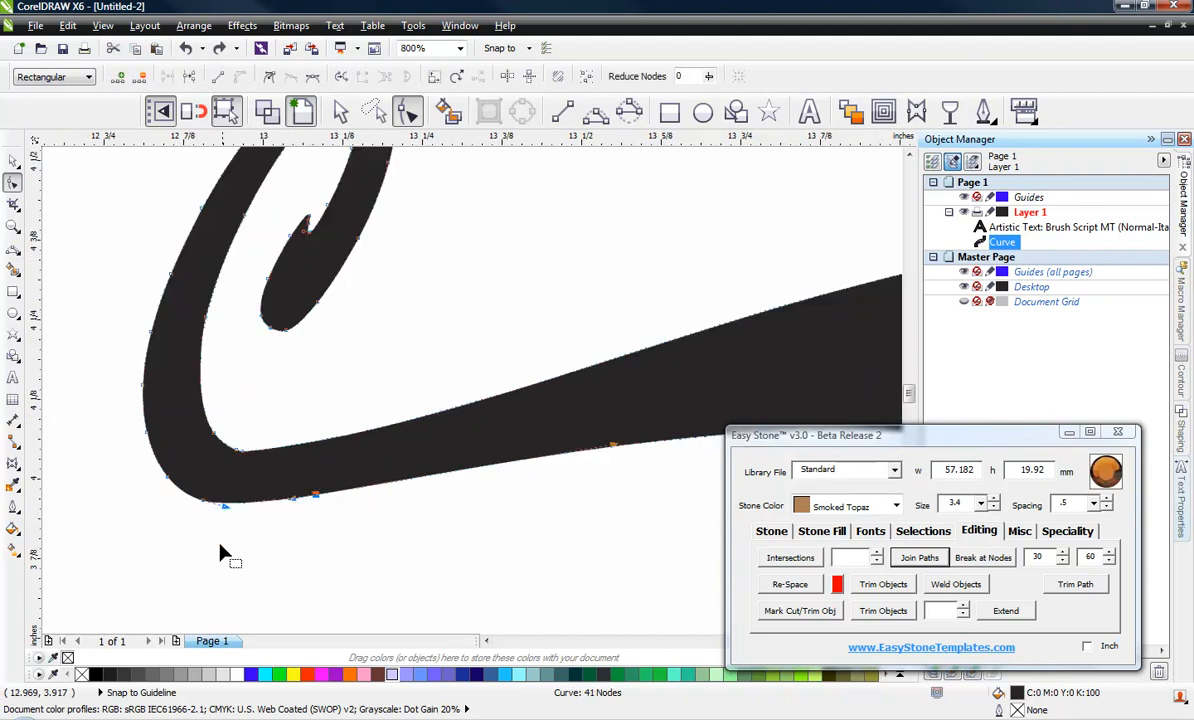
Delete the surplus nodes on the underside of the bend joining the C to the tail
right_click(203, 502)
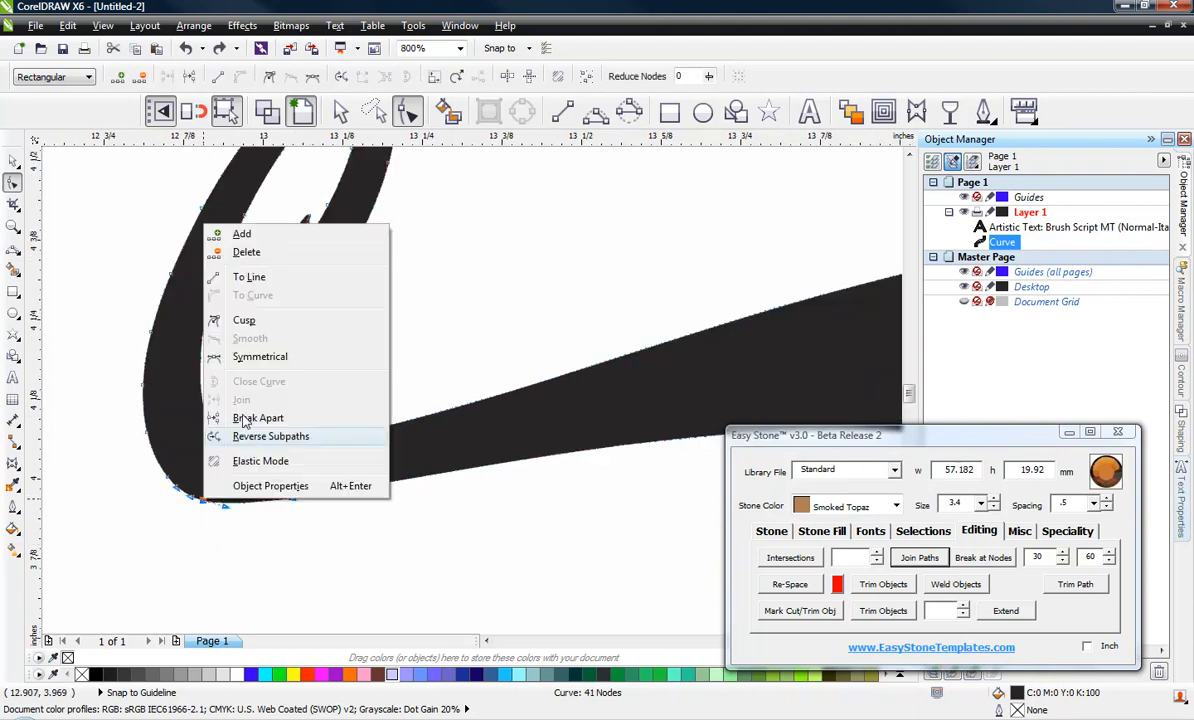
left_click(229, 531)
double_click(199, 503)
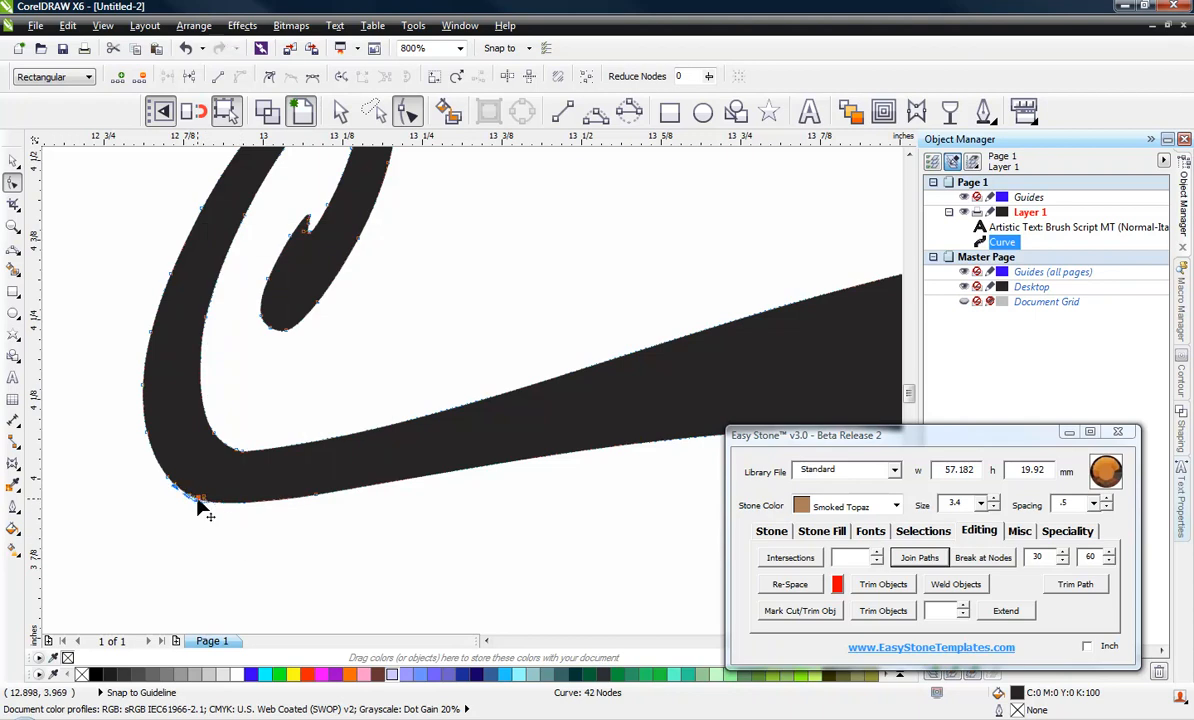
scroll(176, 518, "up", 1)
left_click_drag(176, 518, 316, 457)
key("Delete")
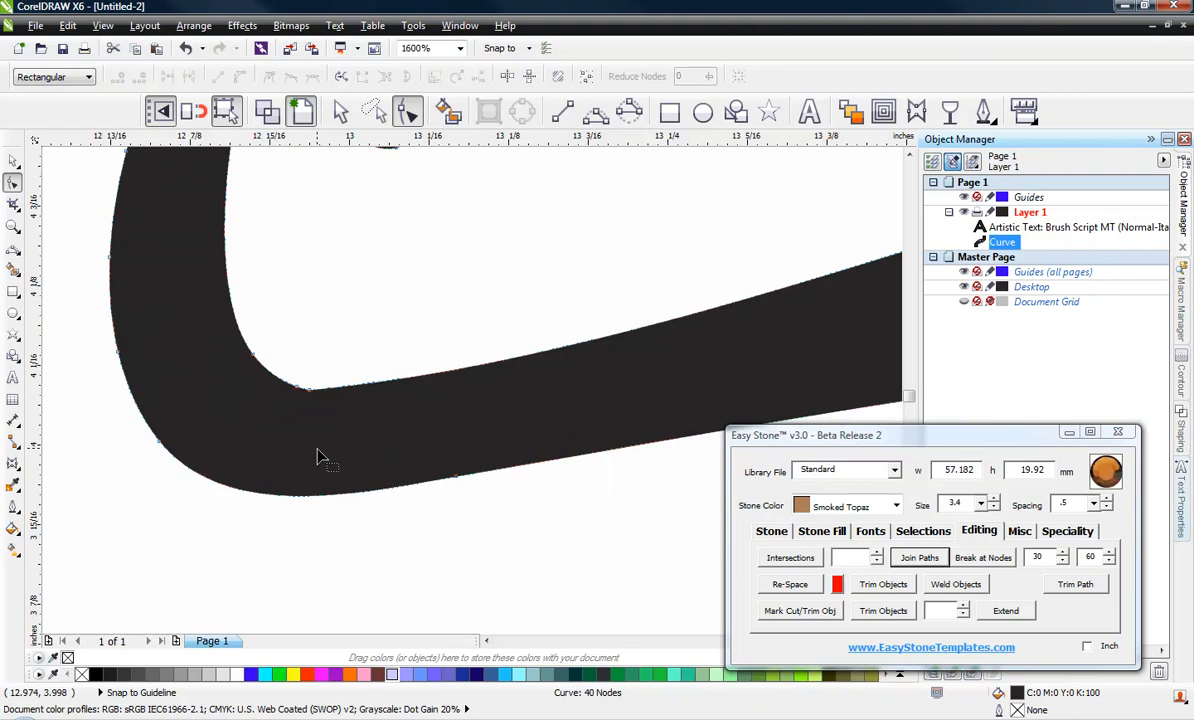
scroll(318, 456, "down", 2)
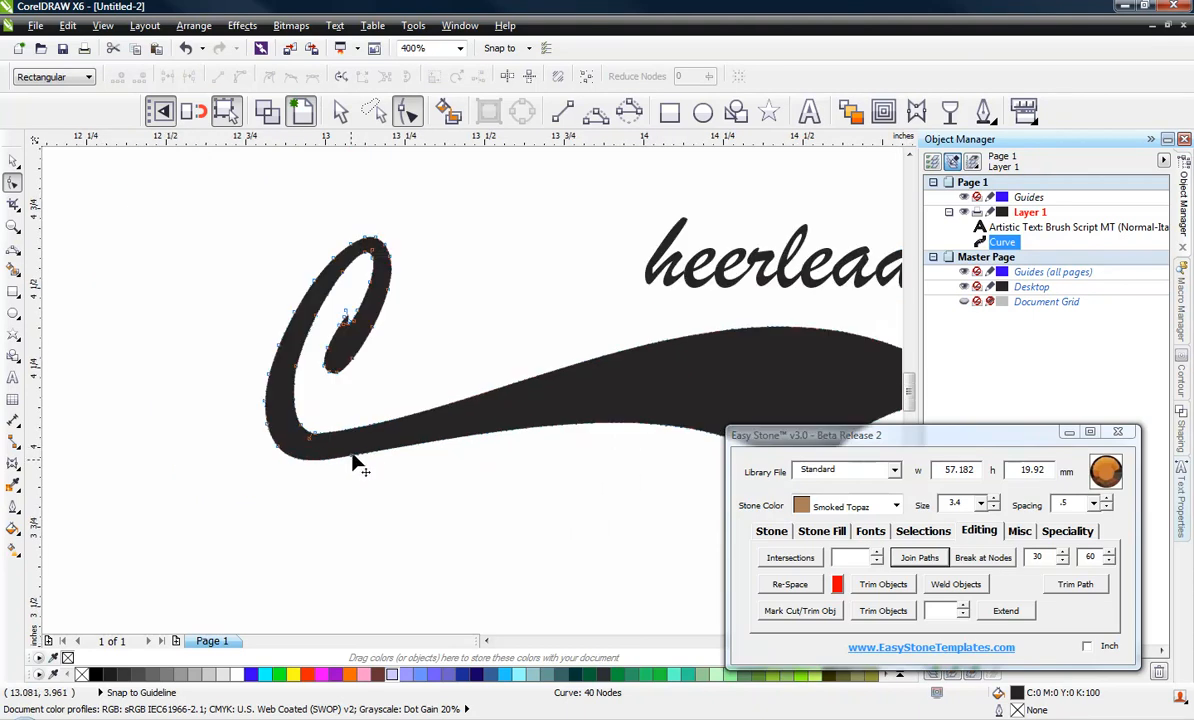
Slim the tail by reshaping its lower curve and raising its lower tip
left_click(352, 461)
left_click_drag(498, 431, 517, 398)
scroll(517, 403, "down", 1)
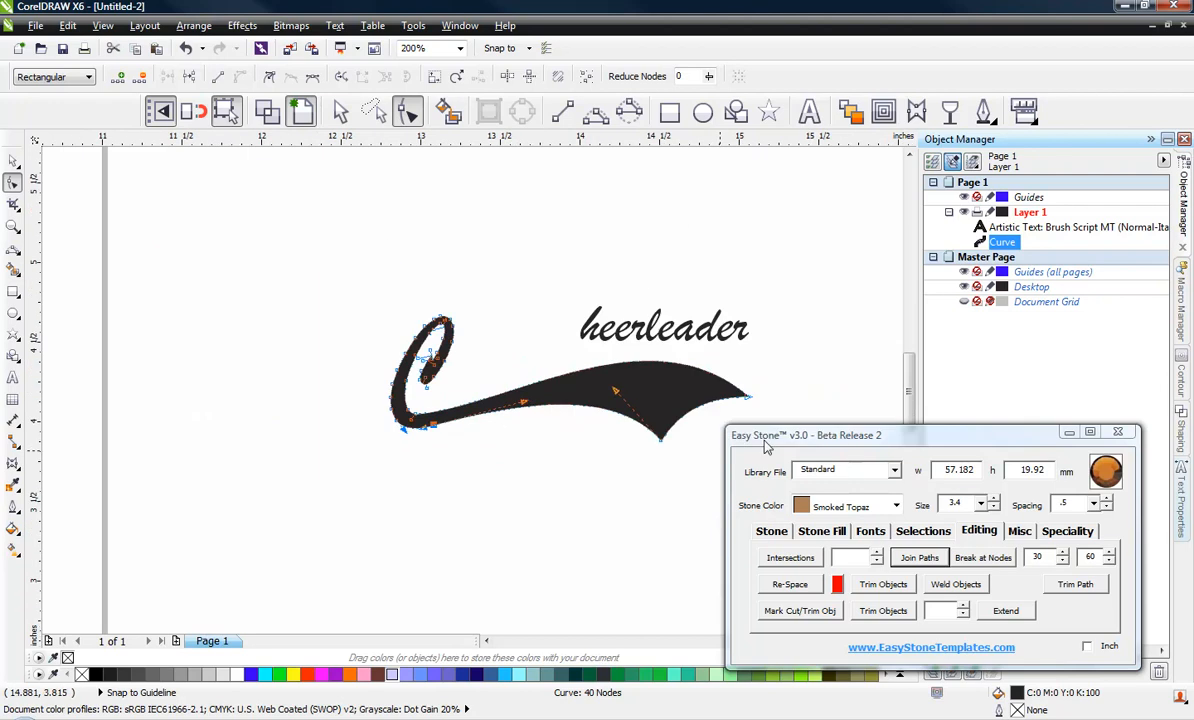
scroll(700, 433, "up", 1)
left_click_drag(602, 455, 670, 415)
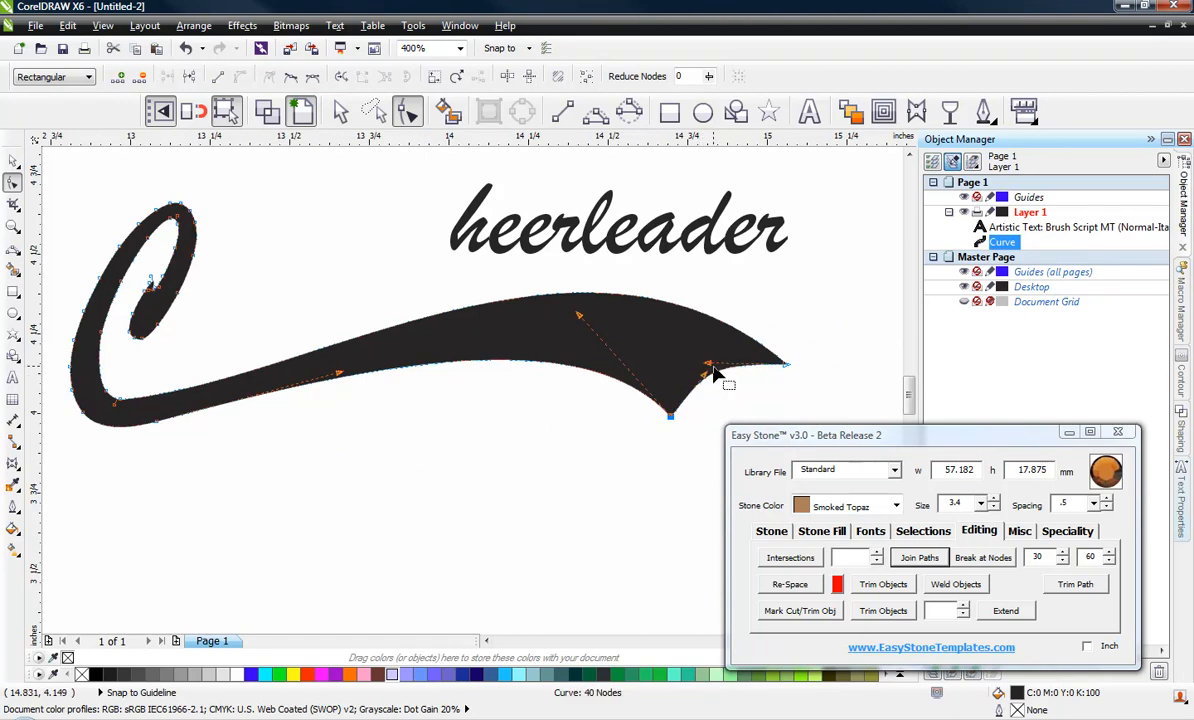
Adjust the curve of the notch between the tail's two tips and deselect the shape
scroll(707, 370, "up", 1)
left_click_drag(701, 364, 679, 408)
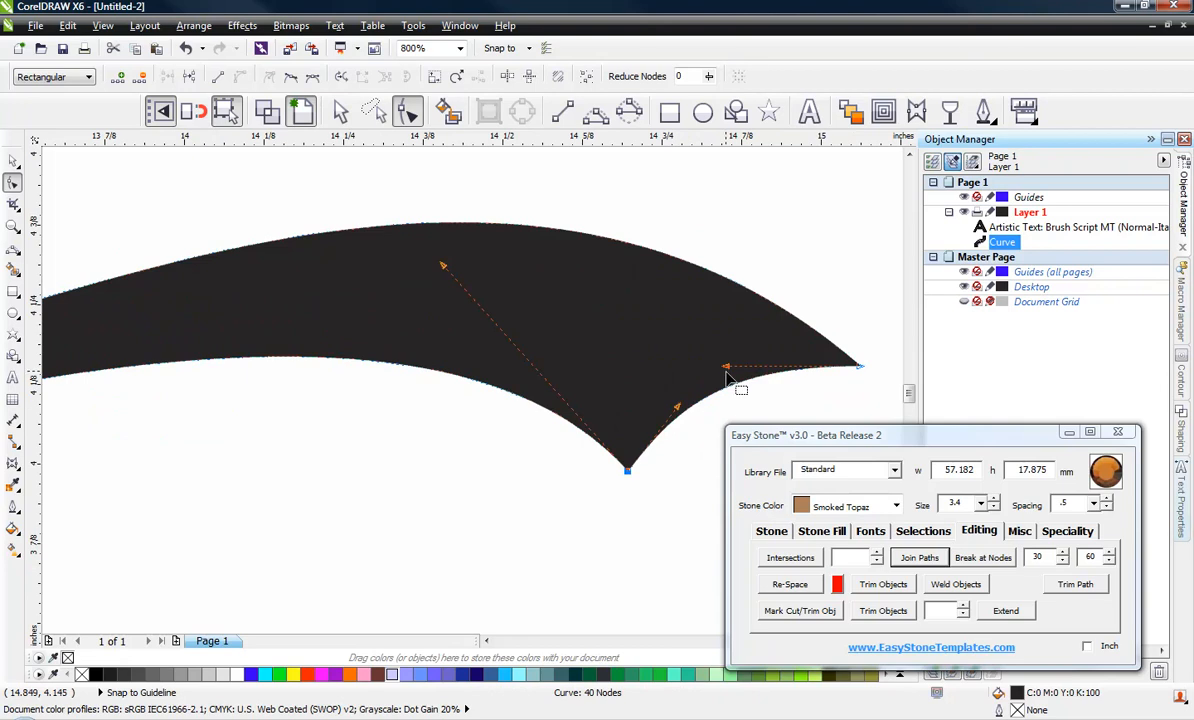
scroll(578, 440, "down", 2)
scroll(565, 425, "up", 1)
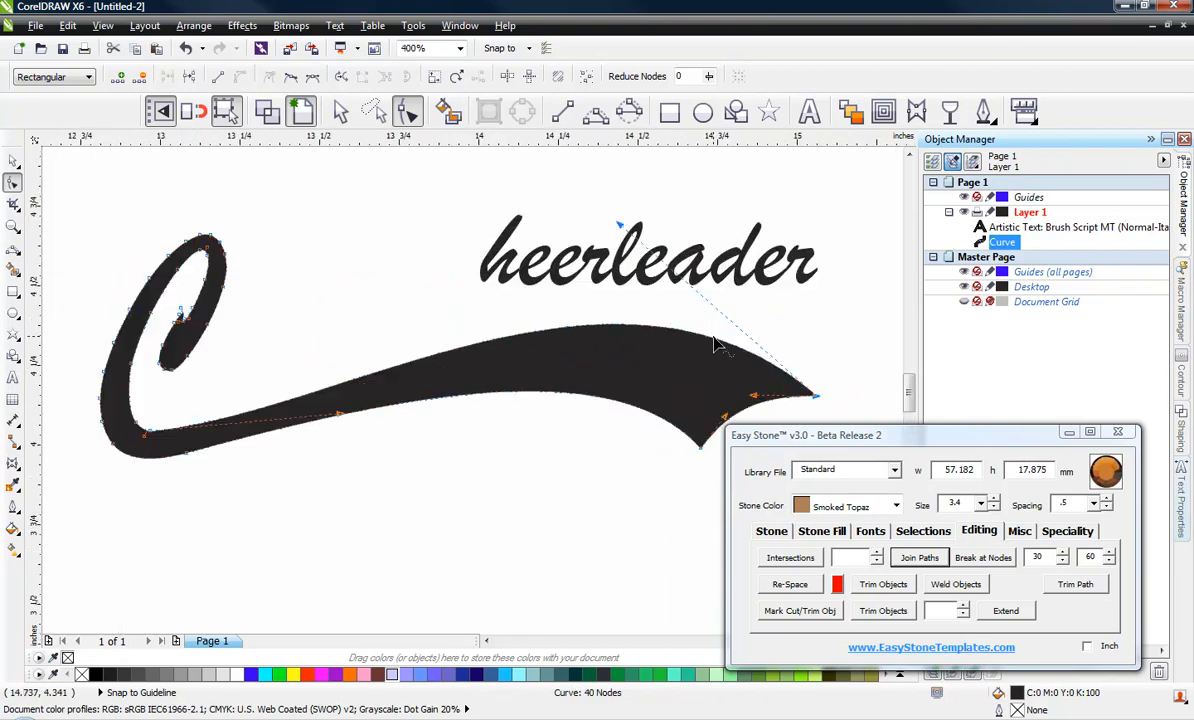
left_click(12, 160)
left_click(335, 374)
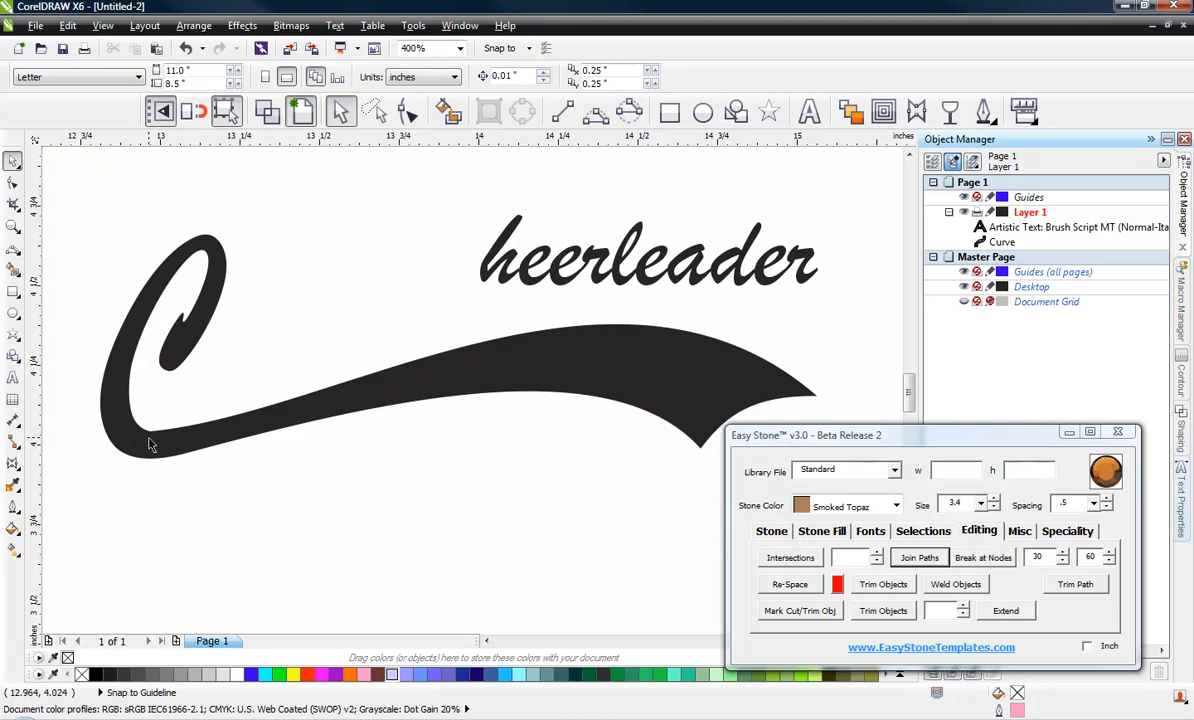
Round the inside of the C's bend by adding a node on the tail's upper edge and deleting the surplus nodes in the corner
scroll(145, 446, "up", 1)
double_click(109, 408)
scroll(109, 421, "up", 2)
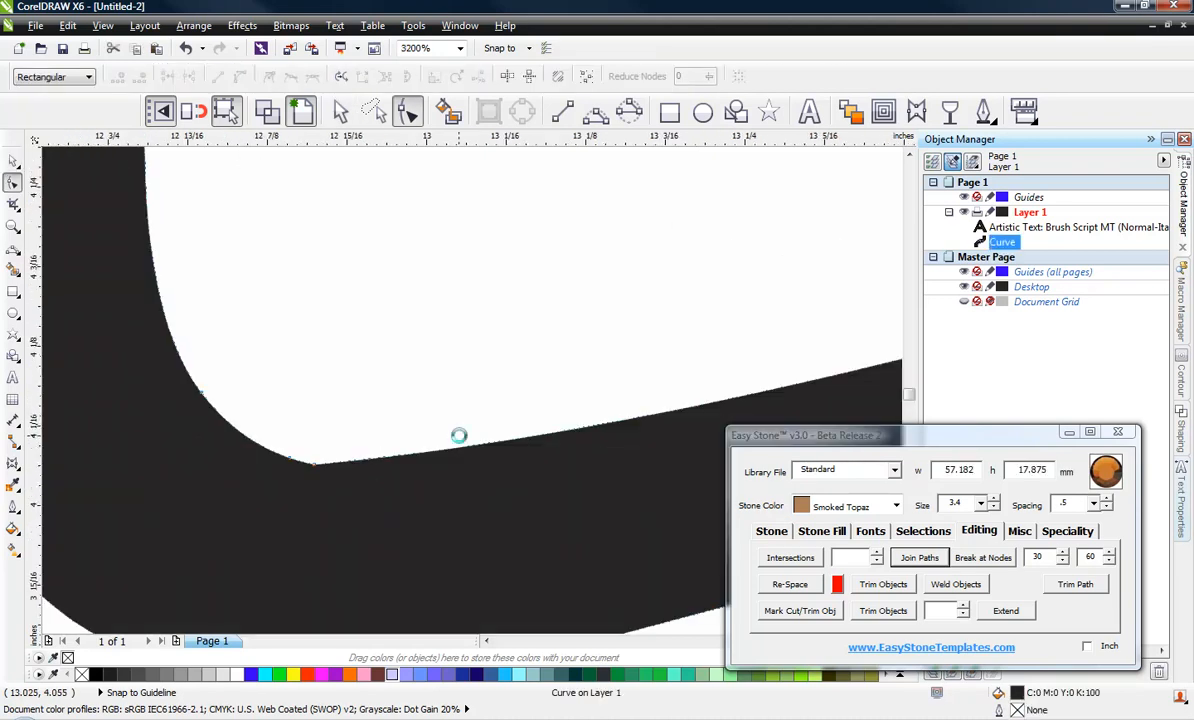
scroll(458, 435, "down", 1)
left_click(550, 436)
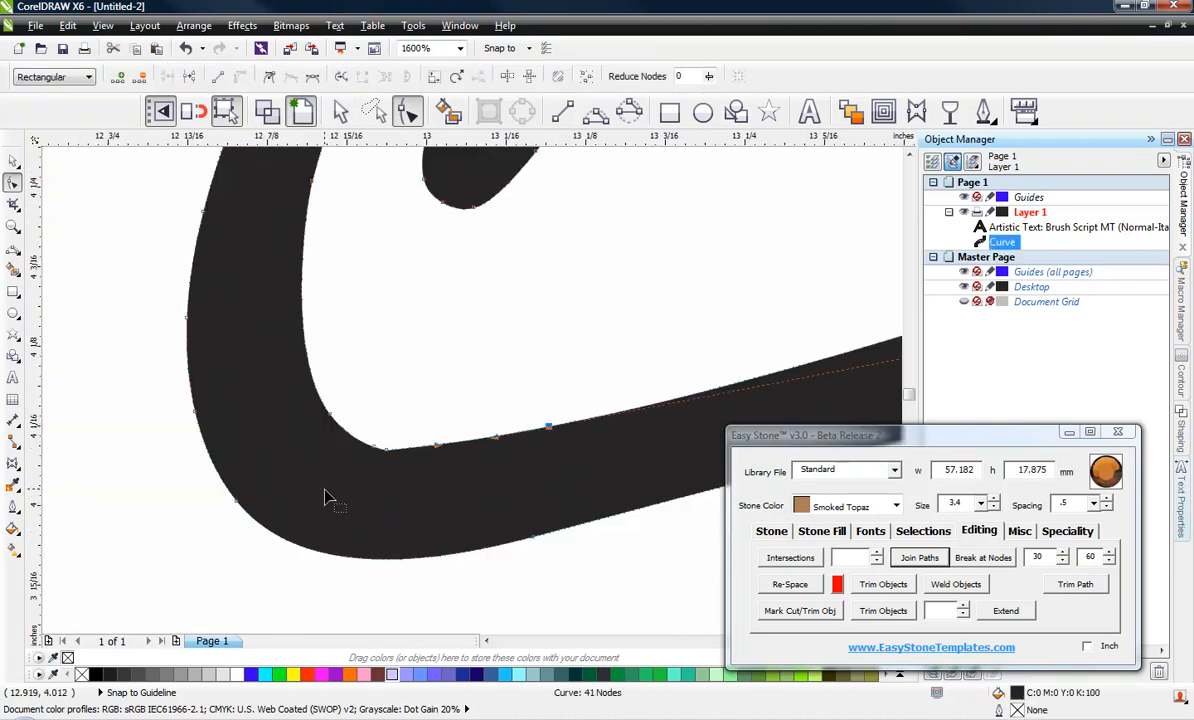
left_click_drag(352, 473, 457, 410)
left_click_drag(309, 473, 443, 393)
key("Delete")
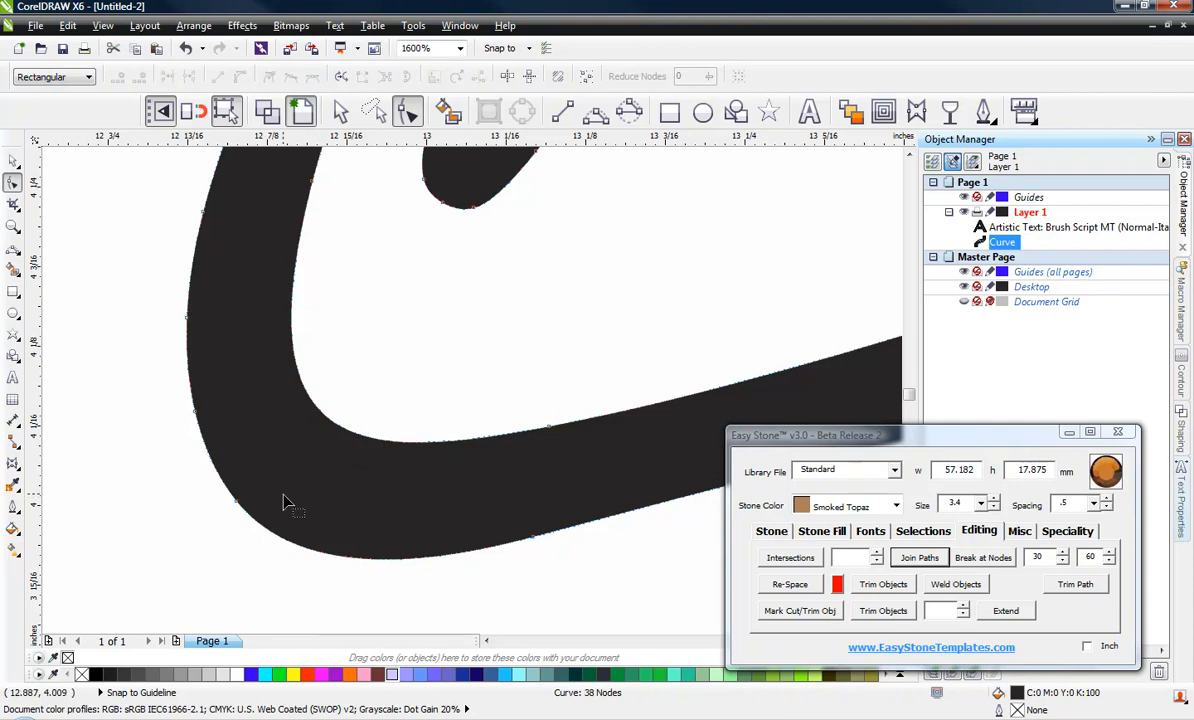
scroll(285, 498, "down", 2)
scroll(228, 480, "down", 1)
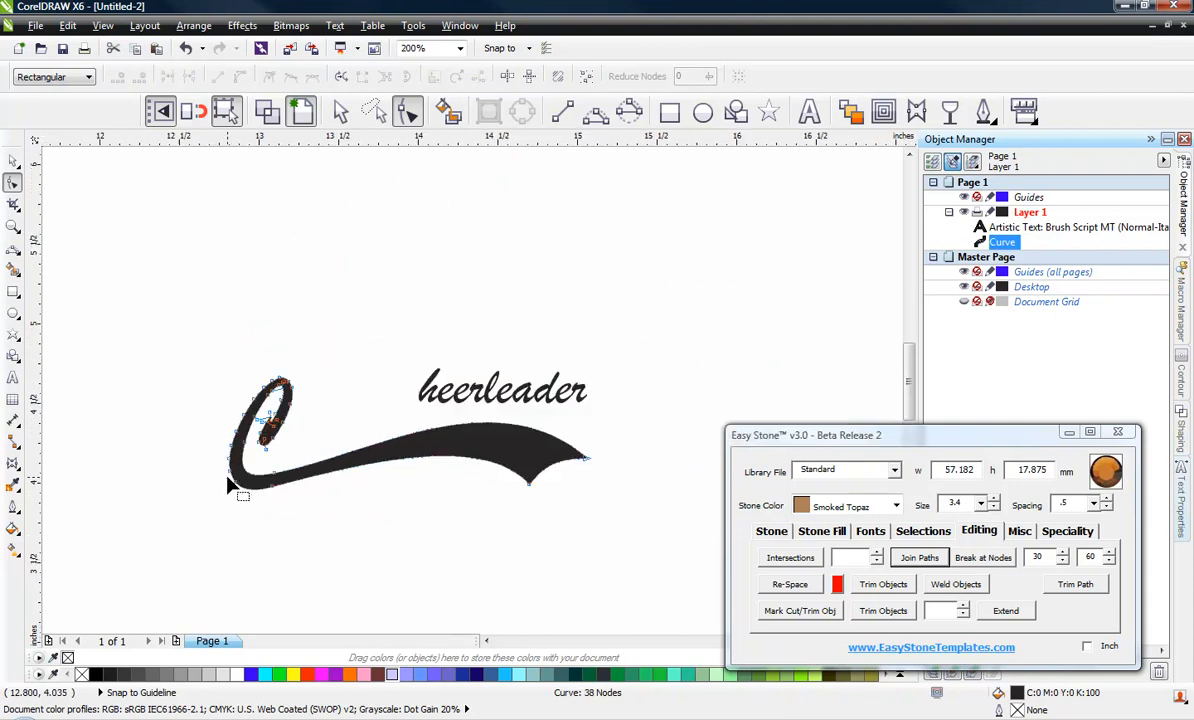
left_click(14, 161)
left_click(253, 303)
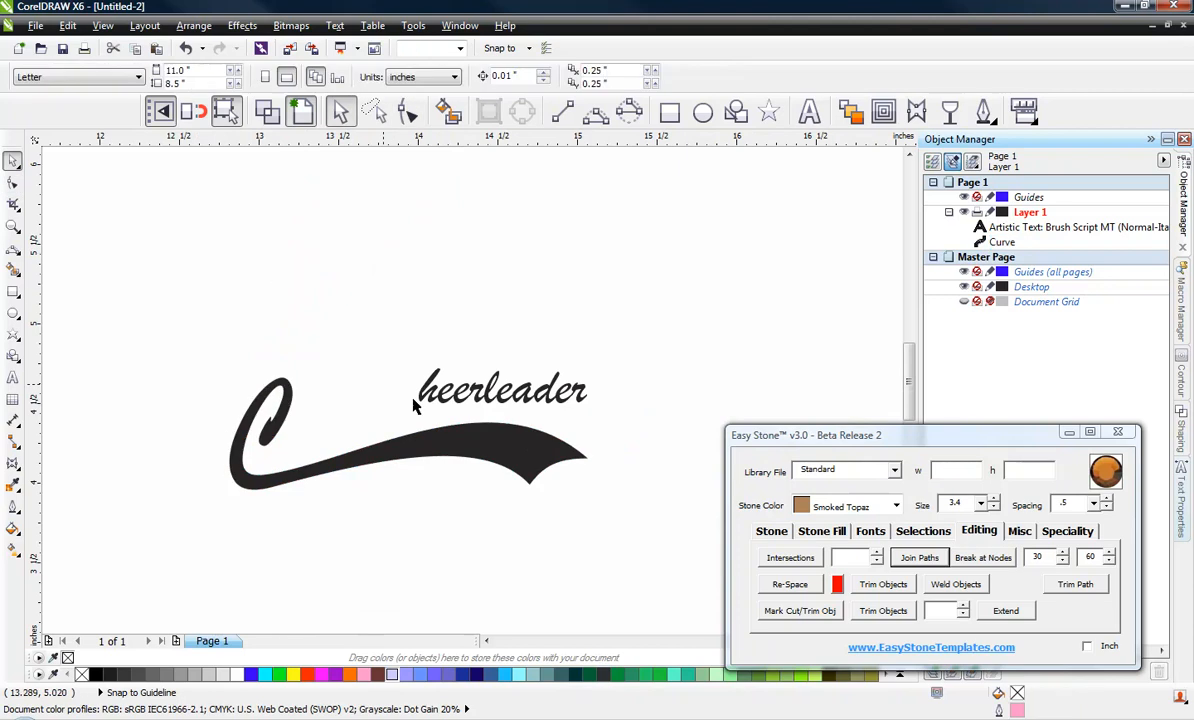
Enlarge the "heerleader" text to about 40.6 pt and place it beside the C above the tail
scroll(420, 405, "up", 2)
scroll(437, 391, "down", 1)
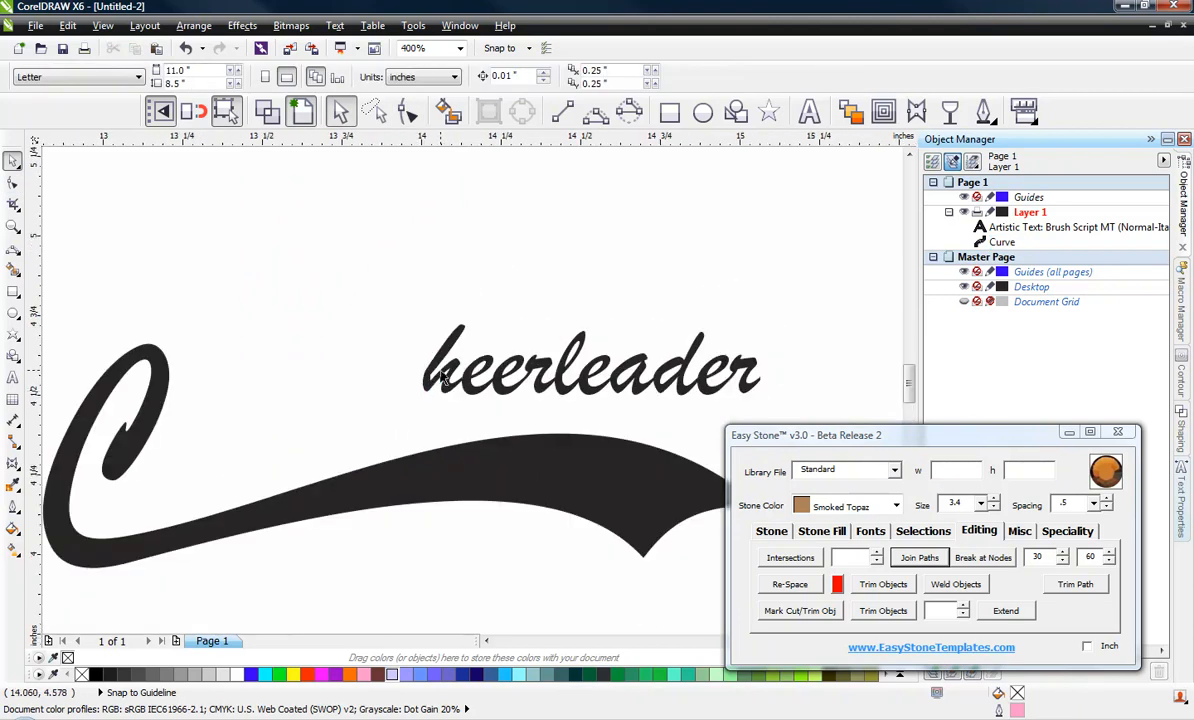
left_click(449, 380)
scroll(375, 350, "down", 1)
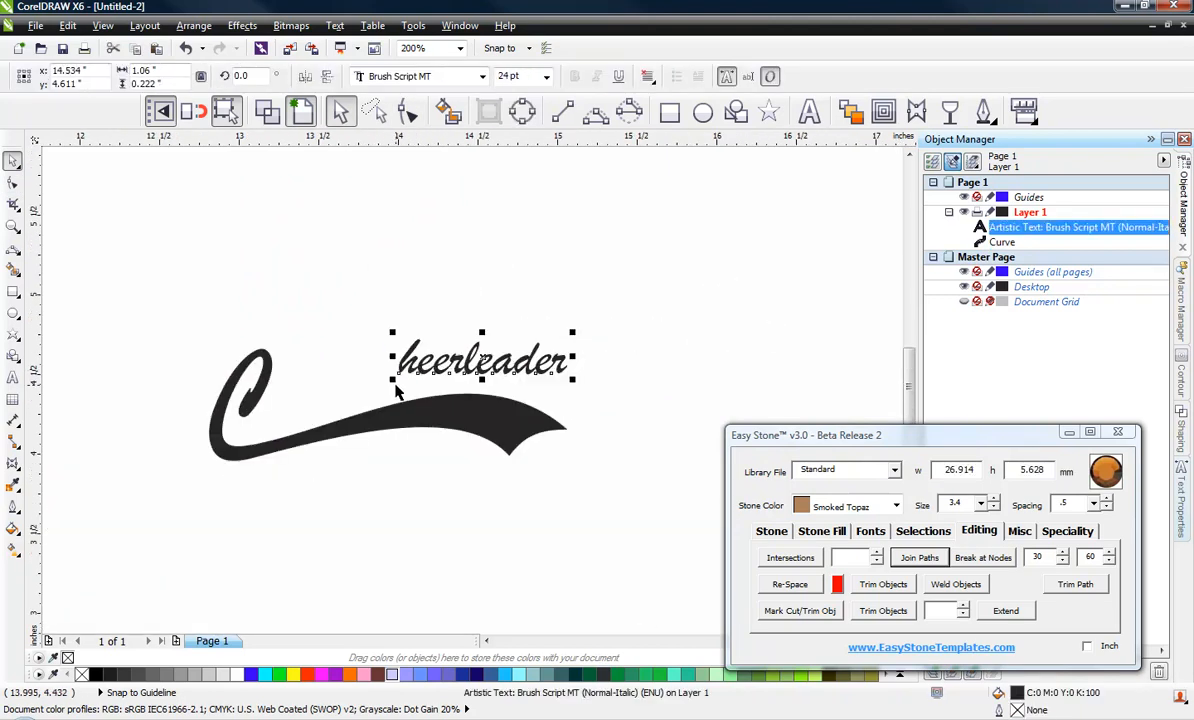
left_click_drag(392, 377, 291, 466)
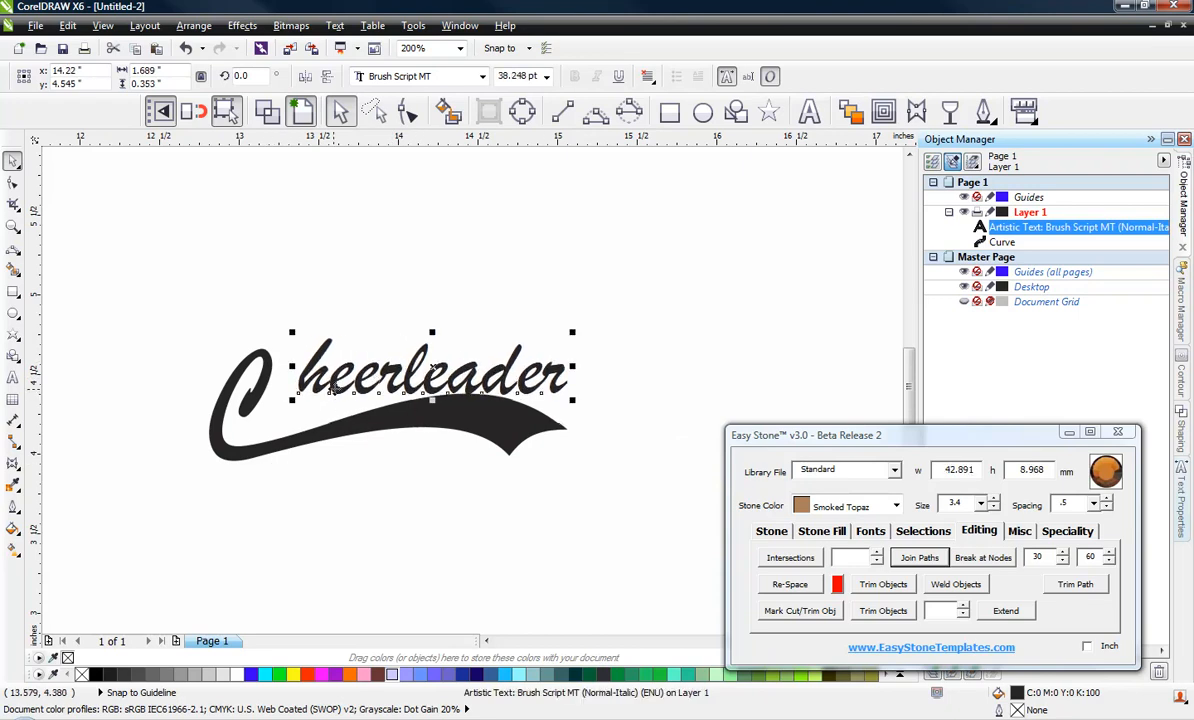
left_click_drag(333, 387, 281, 400)
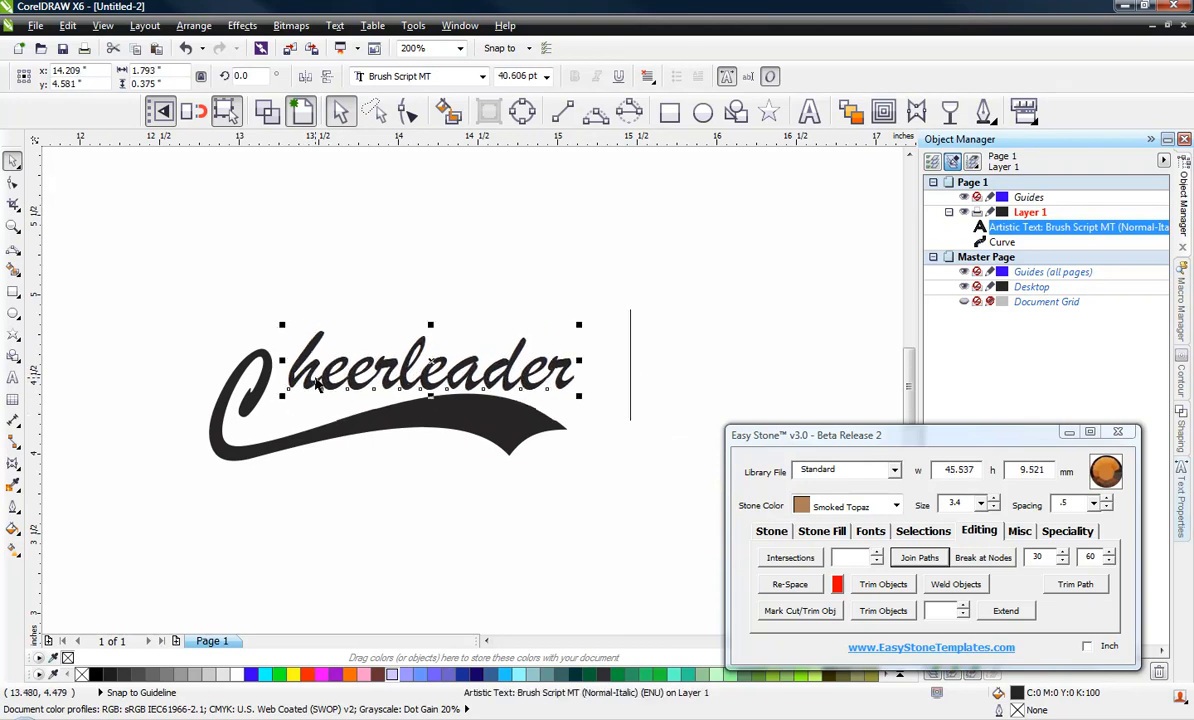
Apply an unconstrained envelope to the "heerleader" text and raise the middle node of its bottom edge into an arch
left_click(916, 111)
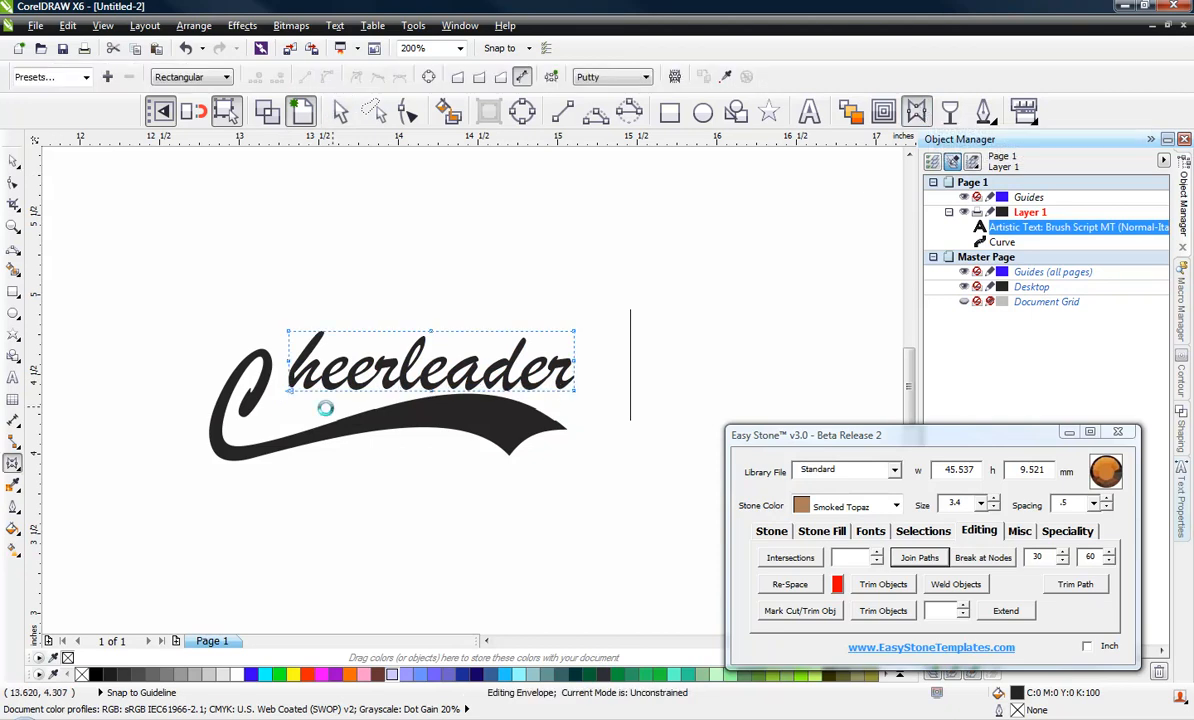
scroll(300, 385, "up", 2)
scroll(215, 378, "down", 2)
scroll(281, 372, "up", 1)
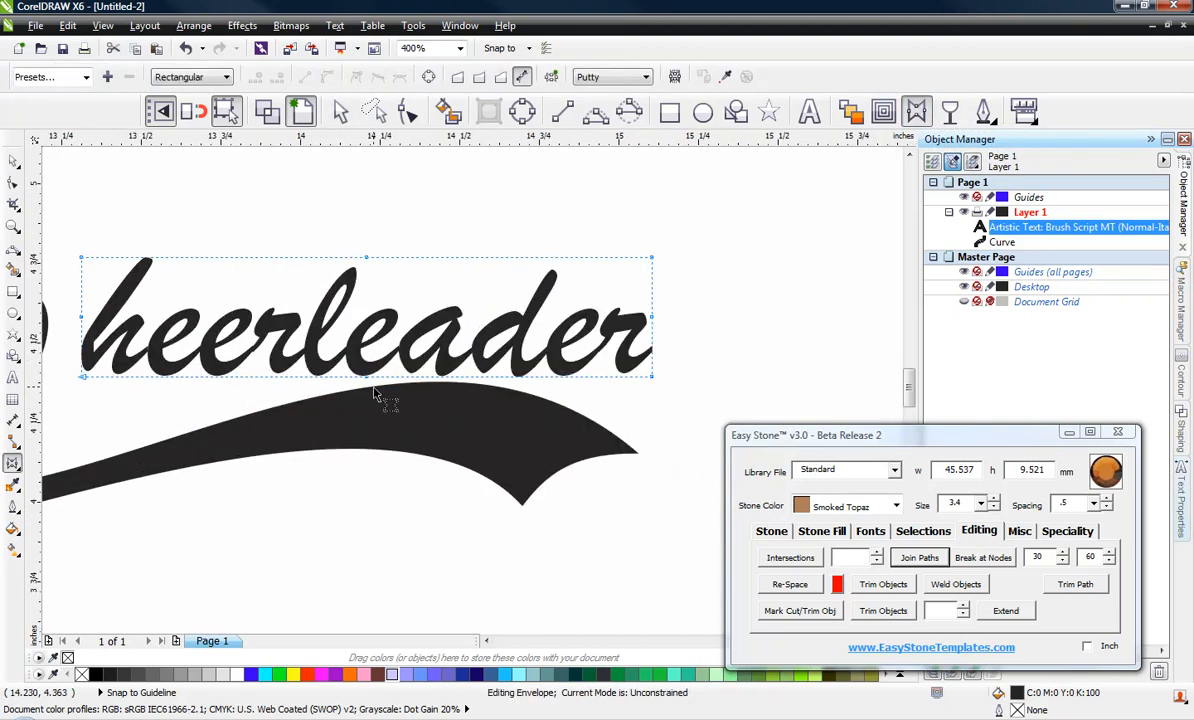
left_click_drag(368, 378, 373, 352)
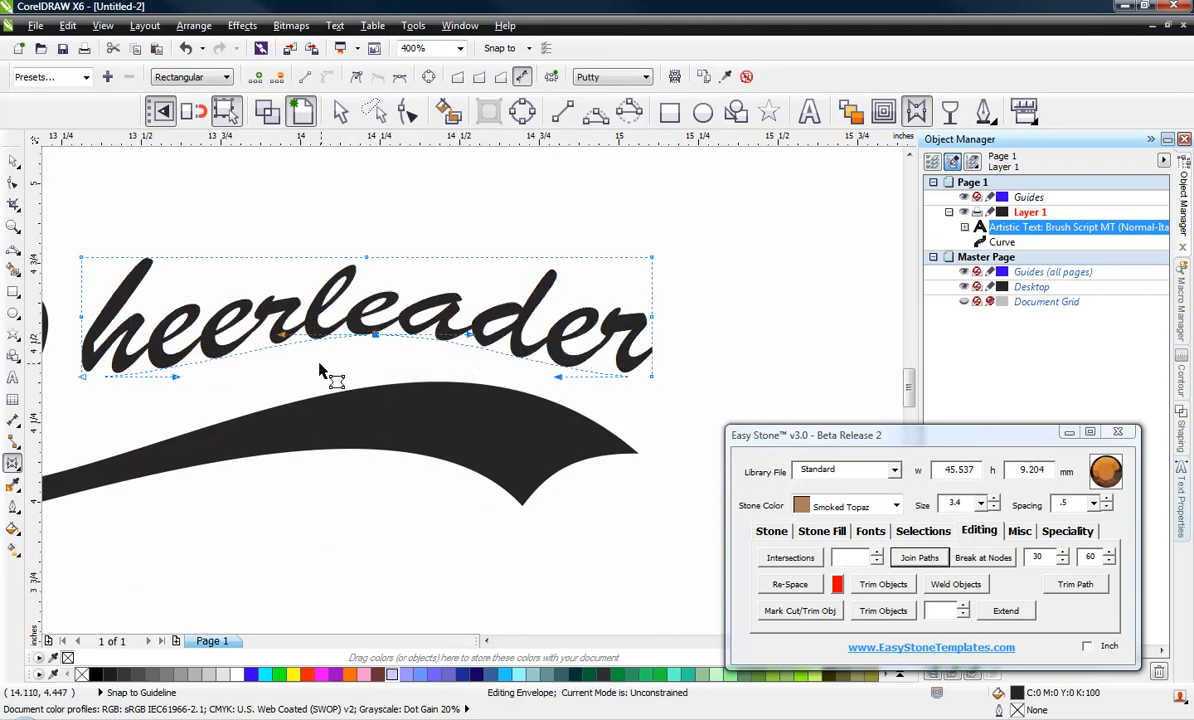
scroll(330, 373, "down", 1)
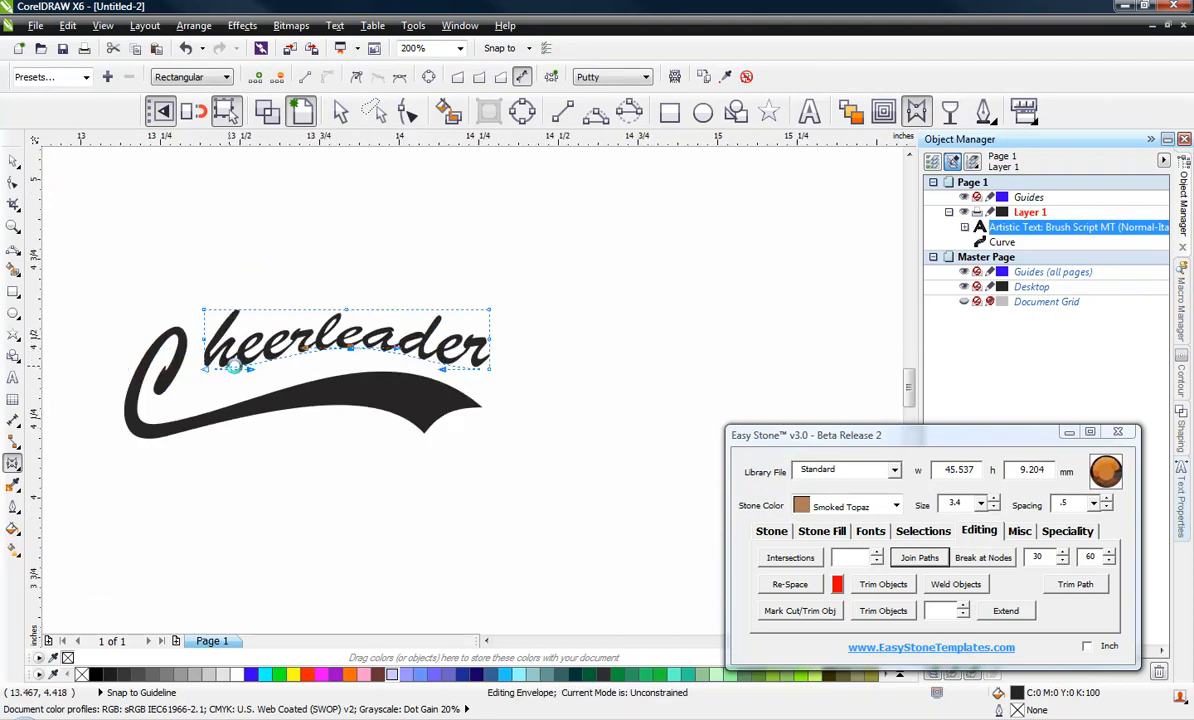
scroll(228, 371, "up", 1)
left_click(14, 160)
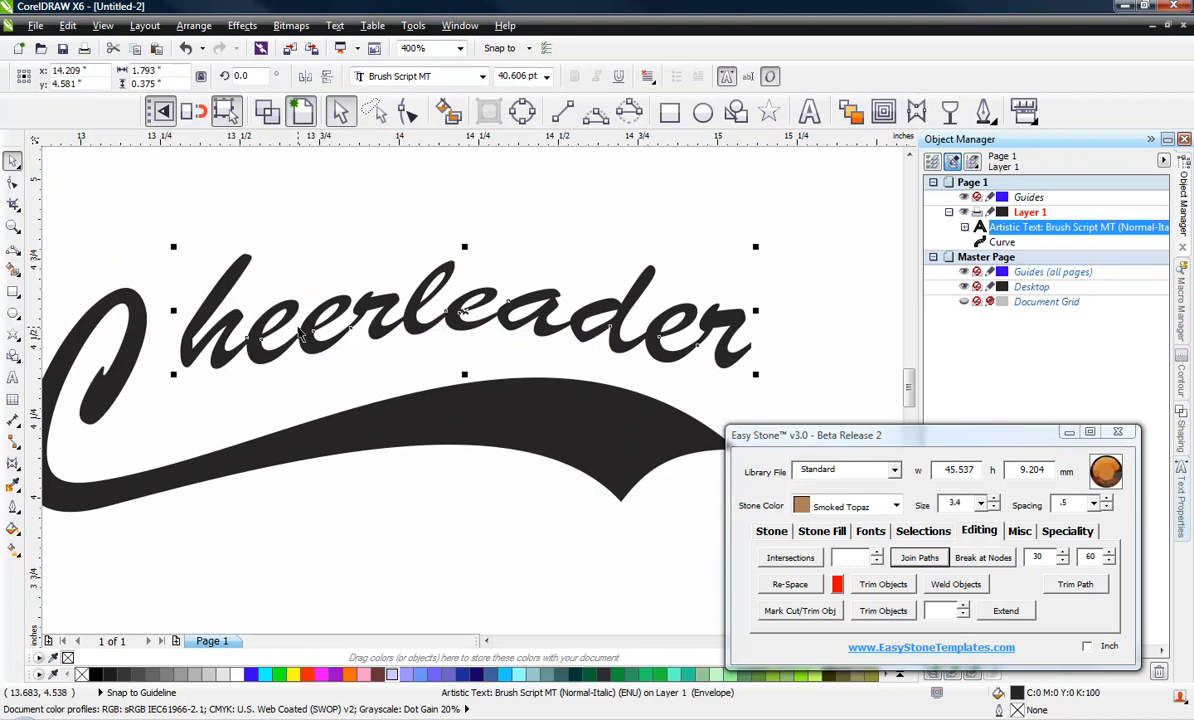
Move the "heerleader" text down against the C and raise the envelope nodes at the word's end
left_click_drag(307, 336, 254, 425)
key("space")
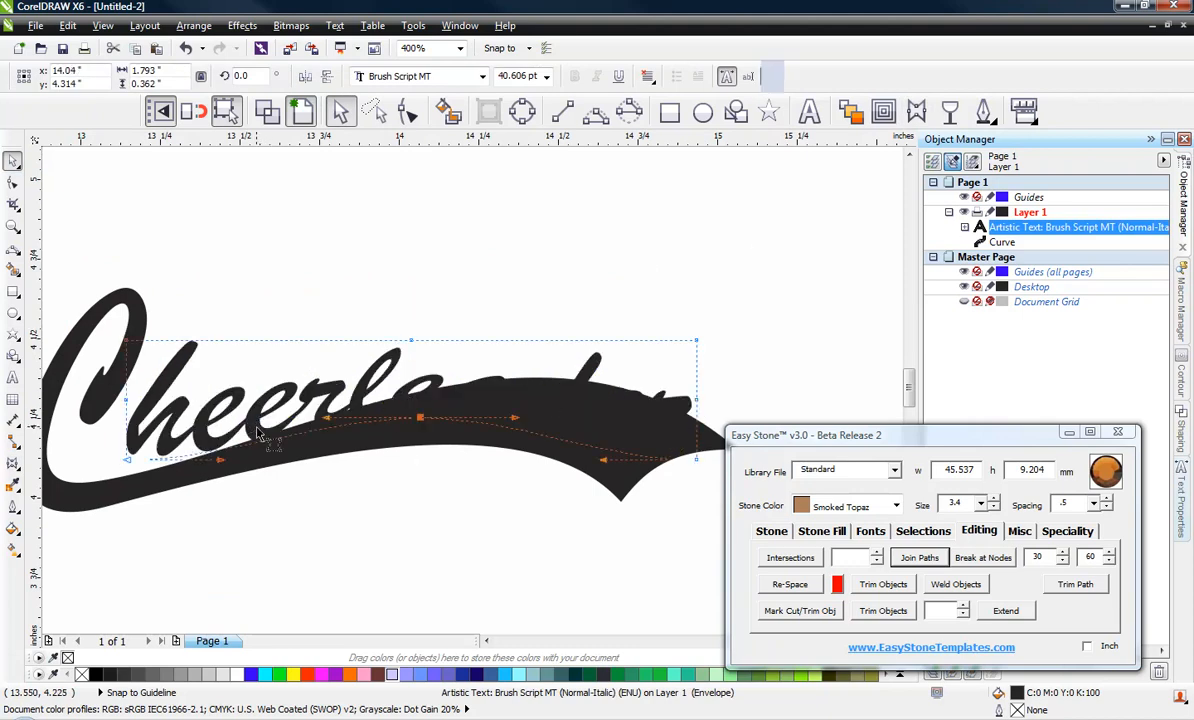
left_click_drag(740, 297, 716, 393)
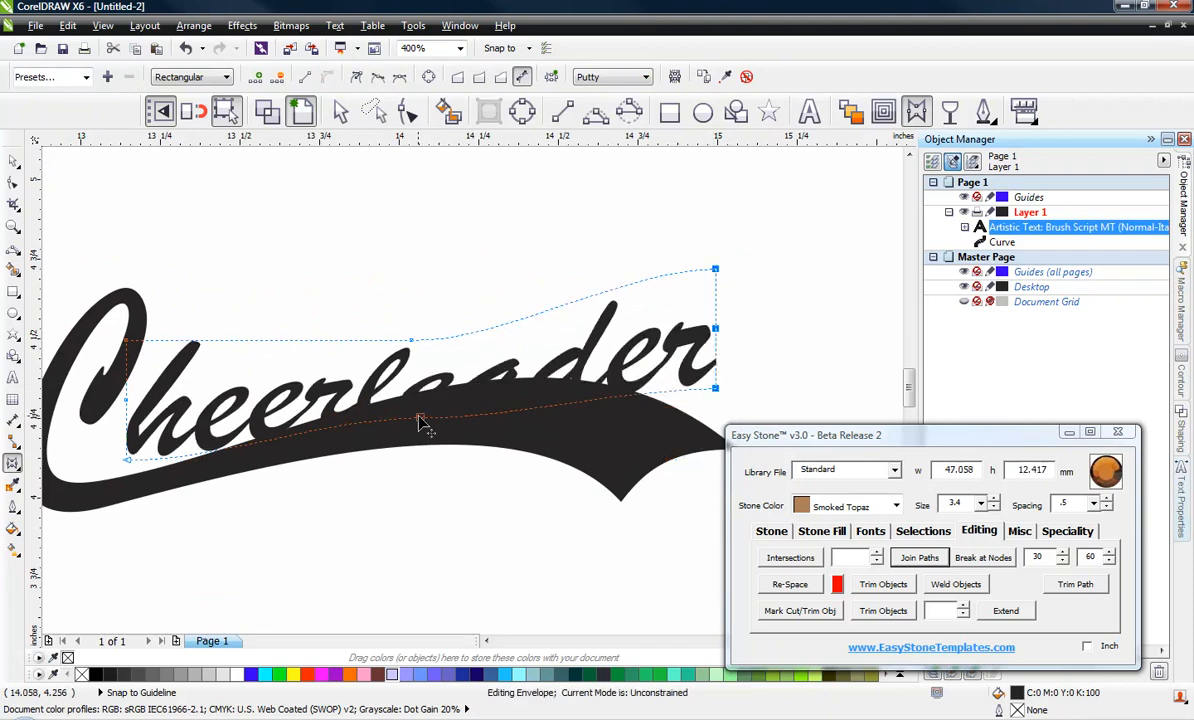
Reshape the envelope's bottom edge with its nodes and handles so the lettering follows the tail's upper curve
left_click_drag(419, 418, 432, 390)
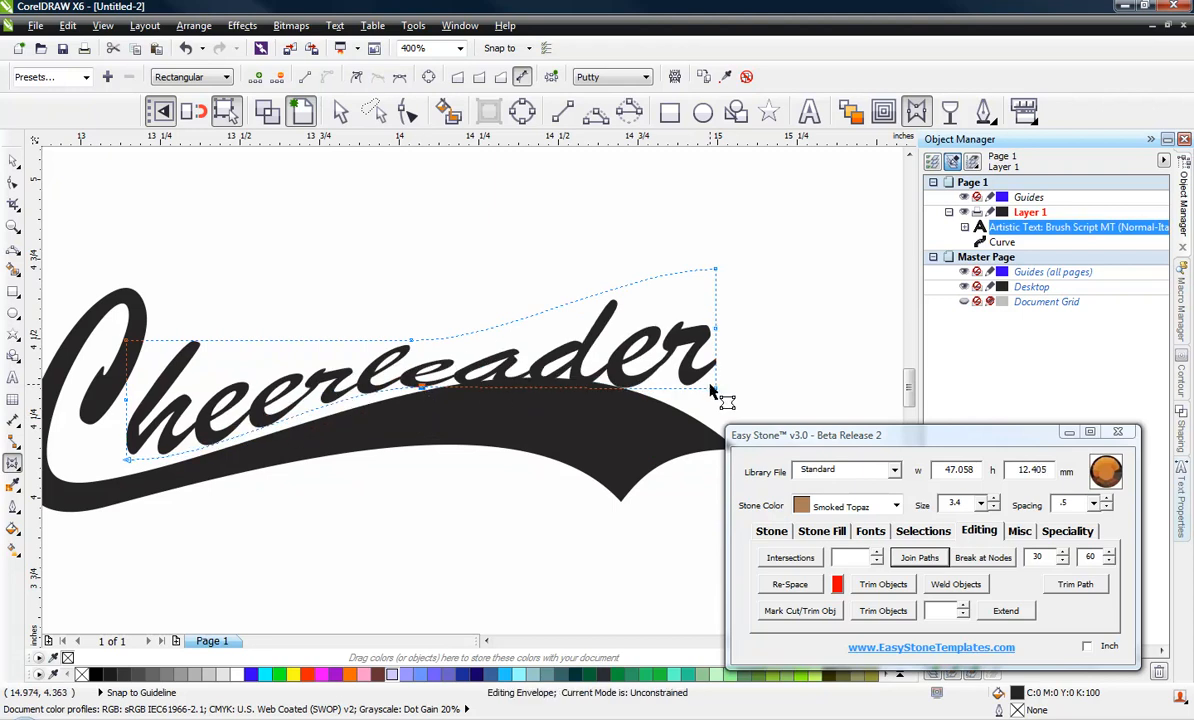
left_click_drag(716, 390, 713, 420)
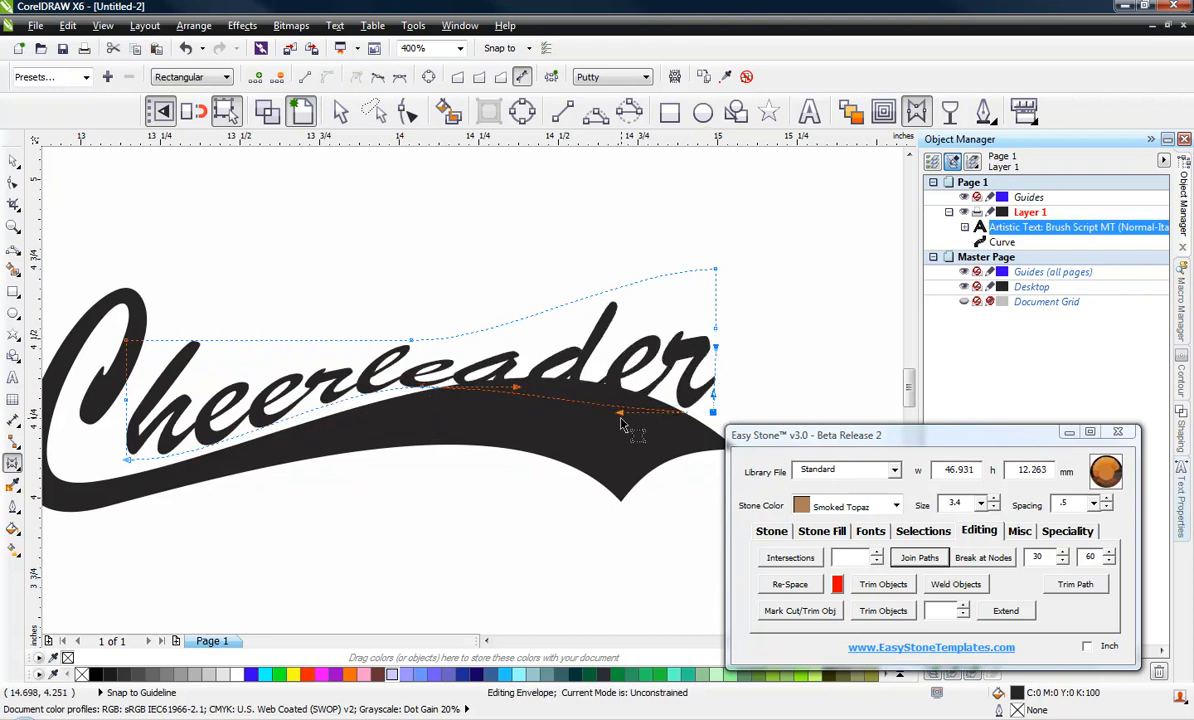
left_click_drag(621, 414, 625, 356)
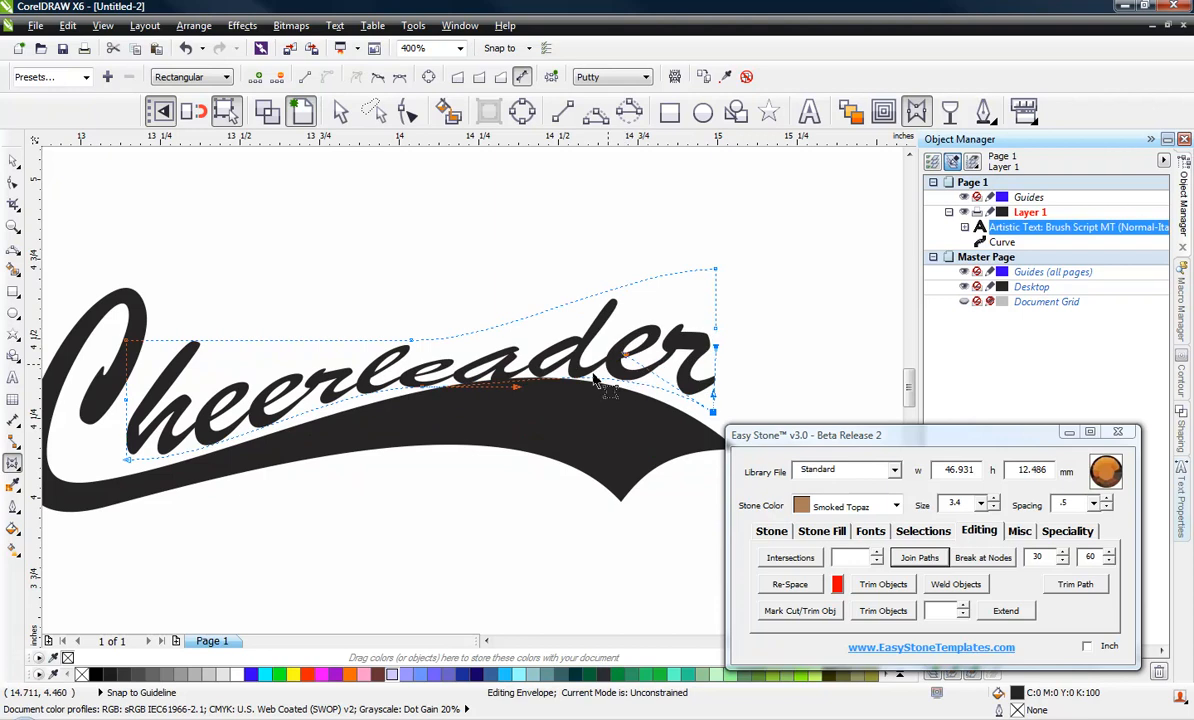
left_click(424, 391)
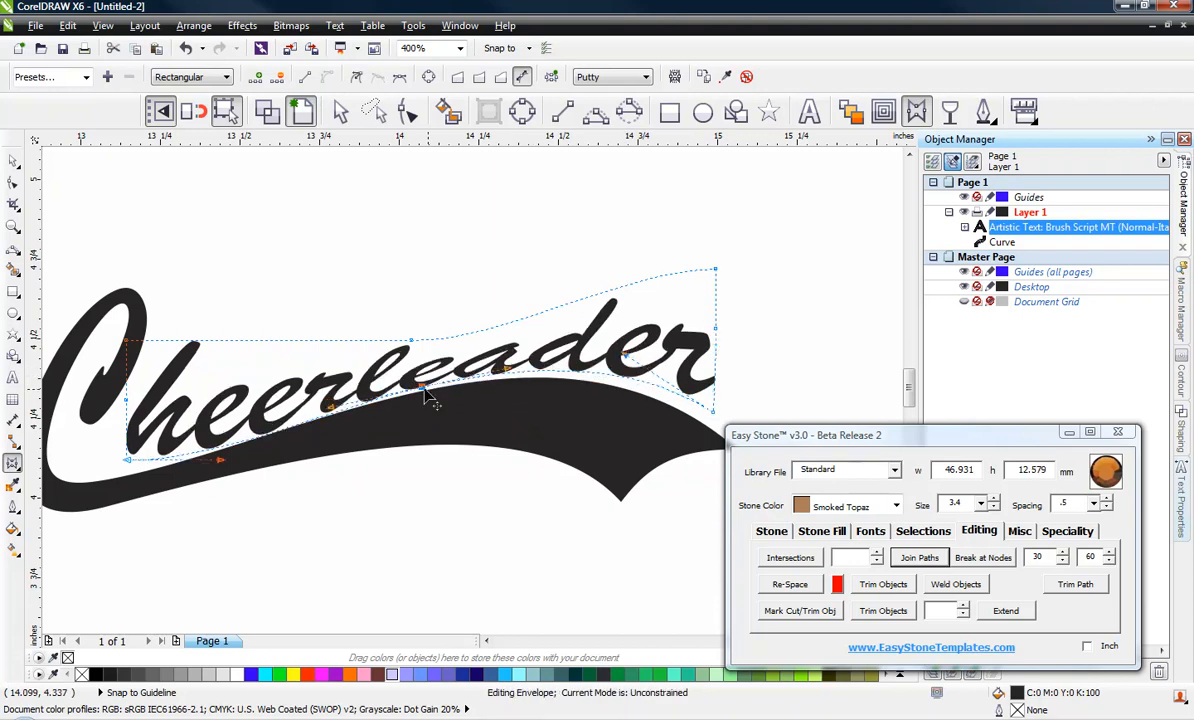
left_click_drag(426, 396, 414, 366)
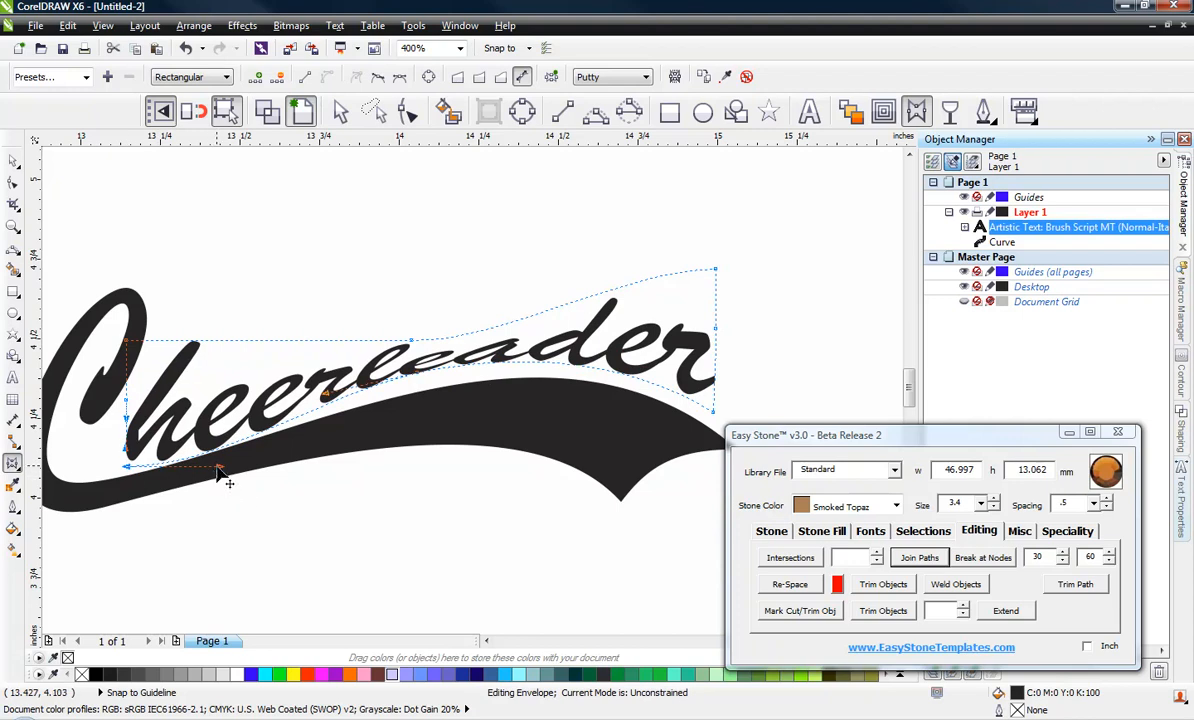
left_click_drag(220, 461, 214, 436)
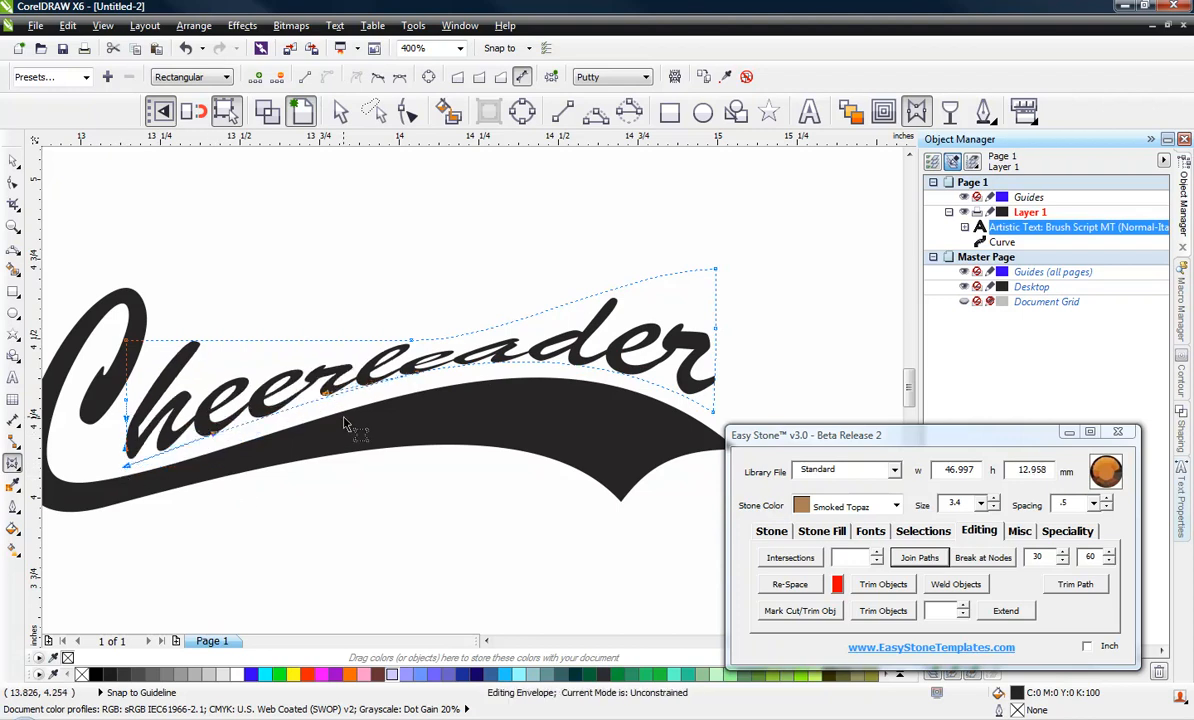
Raise the envelope's top middle node and adjust the handles toward the "h" to form a smooth upper arc
left_click_drag(408, 340, 377, 288)
left_click_drag(218, 338, 195, 328)
left_click_drag(287, 292, 285, 302)
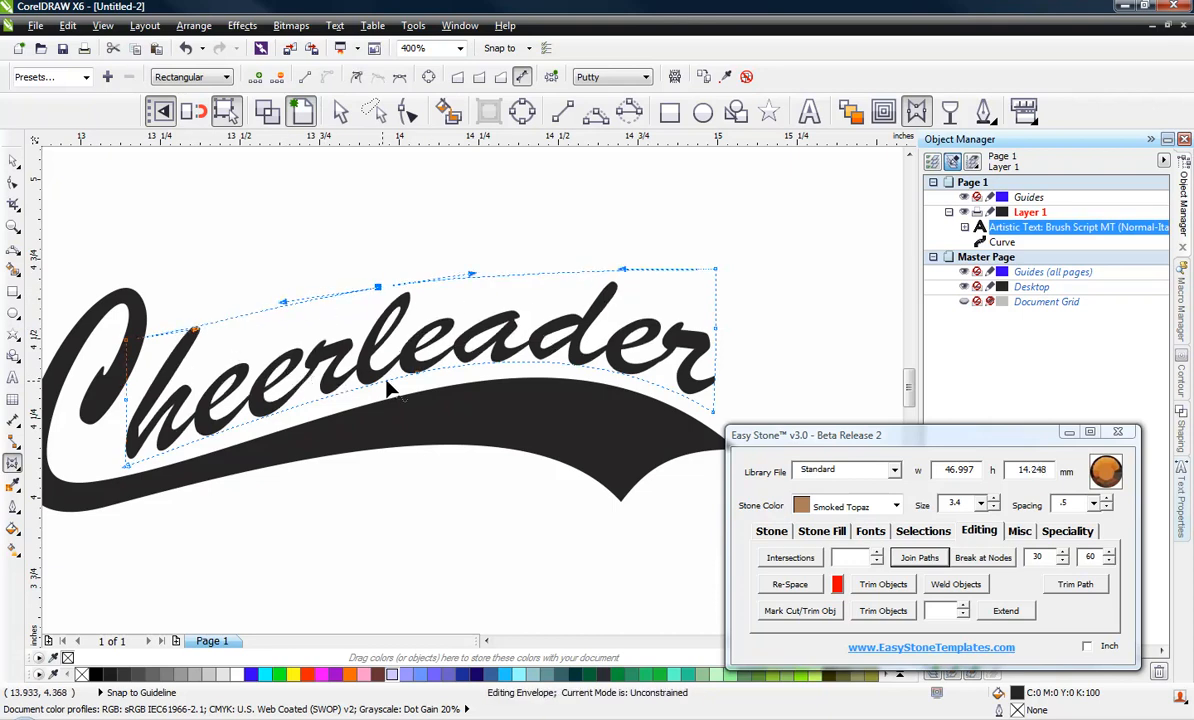
Fine-tune the envelope's bottom curve, and lower and slant its upper corner above the final "r"
left_click_drag(420, 375, 430, 378)
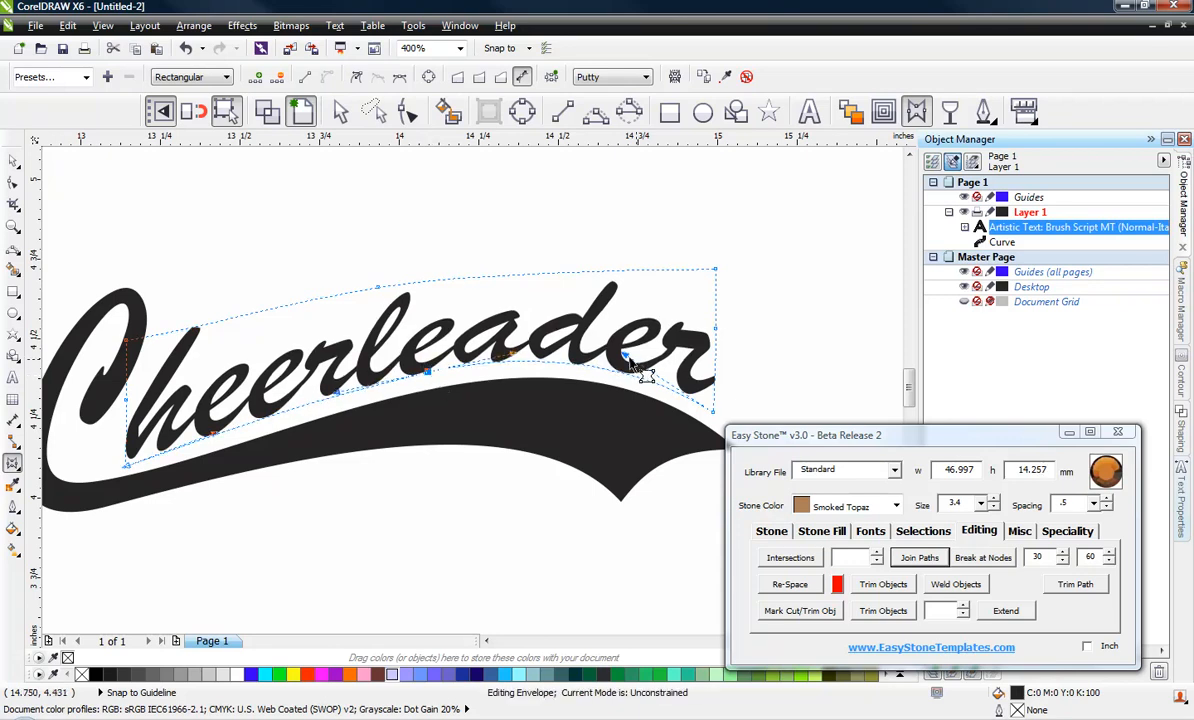
left_click_drag(629, 360, 641, 366)
left_click_drag(720, 278, 711, 295)
left_click_drag(617, 300, 638, 271)
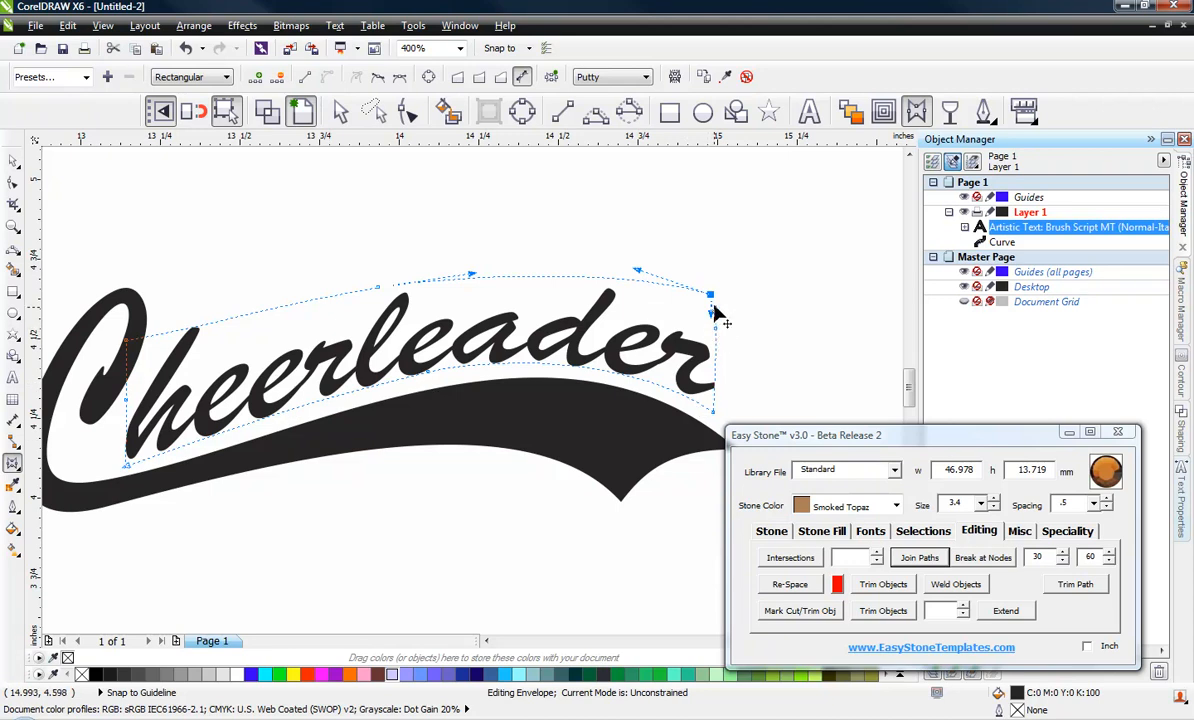
left_click_drag(711, 305, 726, 333)
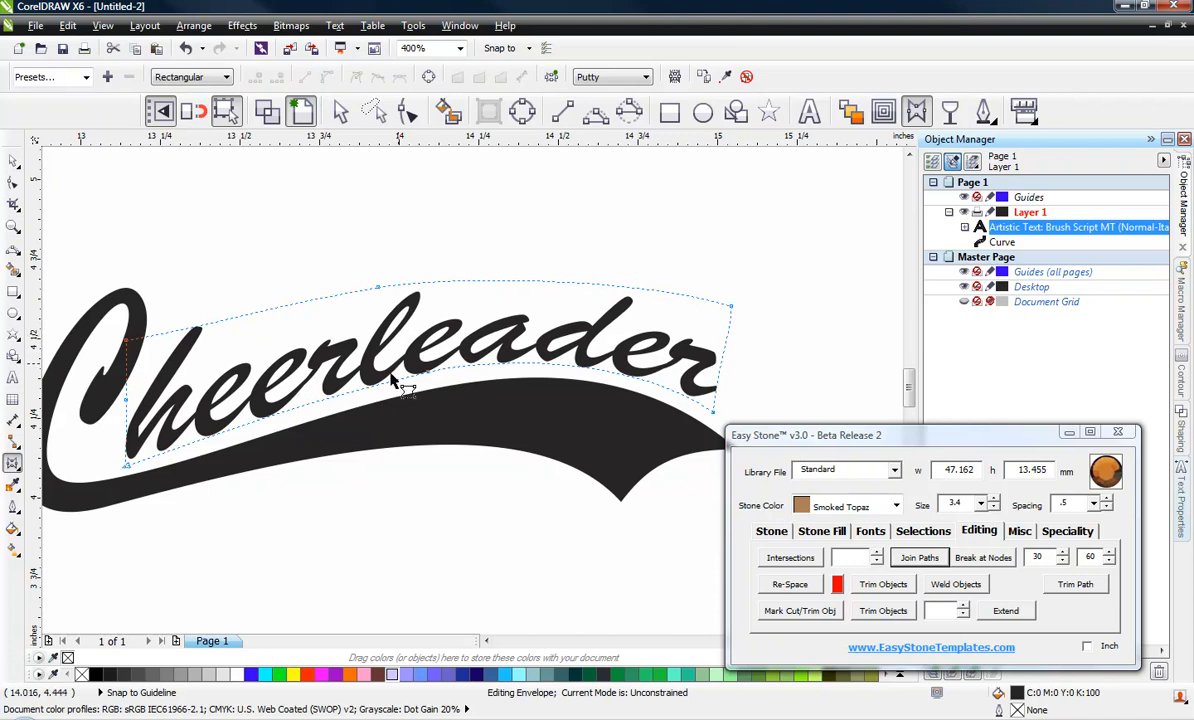
Raise the envelope's top middle node slightly and finish editing the lettering's envelope
left_click_drag(377, 291, 376, 286)
left_click(13, 161)
left_click(408, 266)
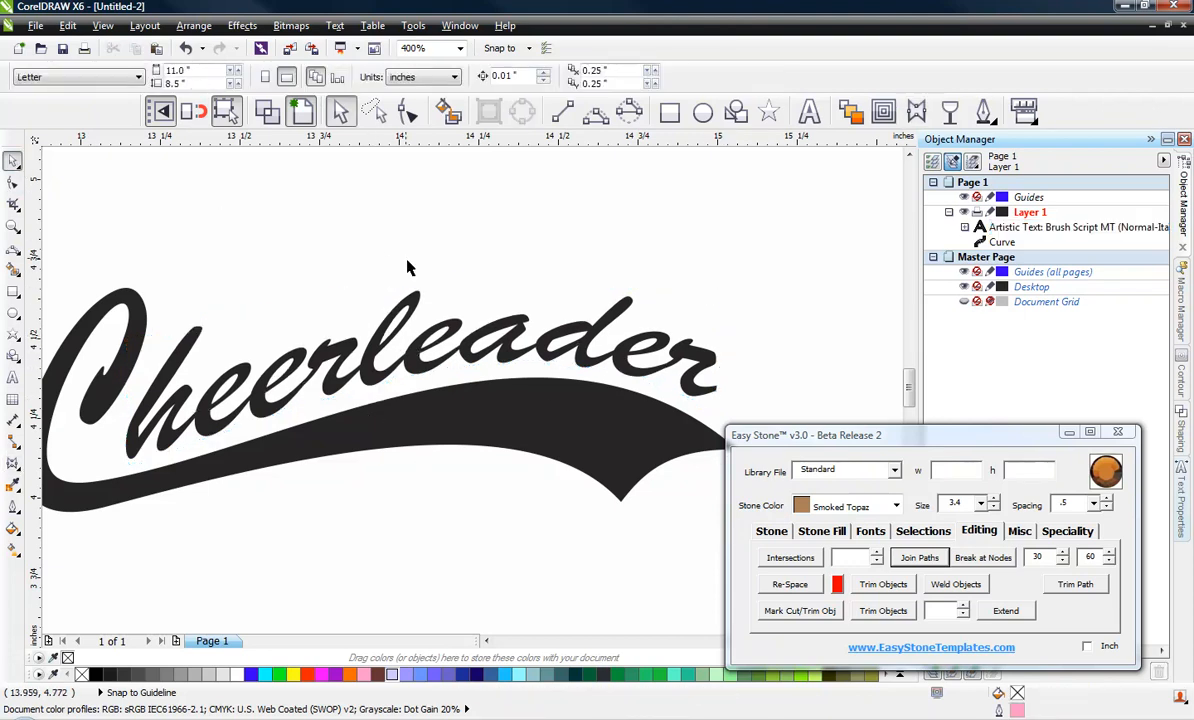
Fill both the "heerleader" lettering and the C with its tail with magenta
scroll(414, 290, "down", 2)
scroll(361, 317, "up", 1)
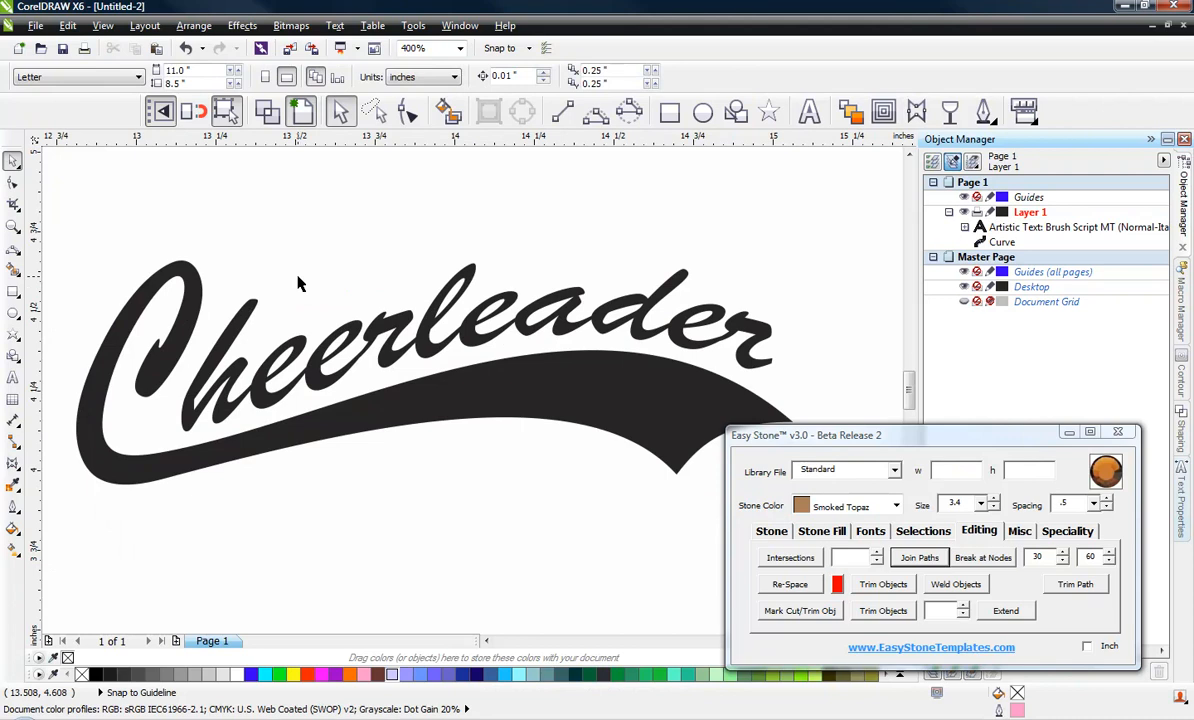
scroll(262, 262, "down", 1)
left_click_drag(165, 250, 606, 428)
left_click(322, 675)
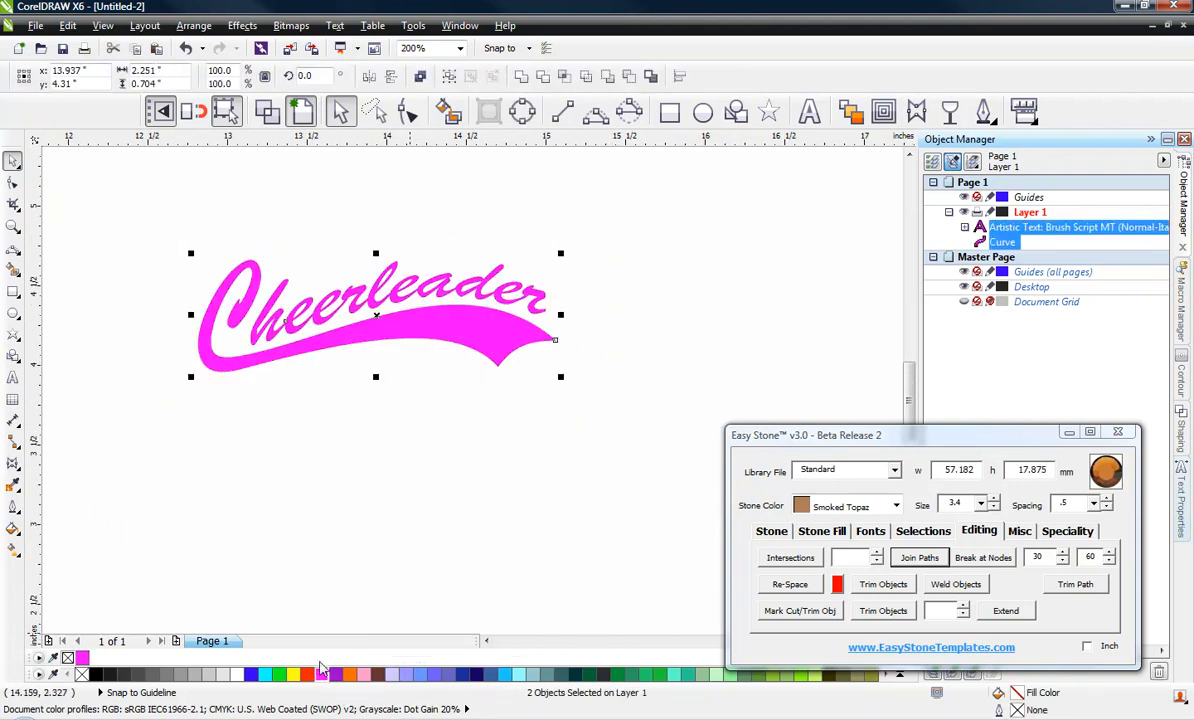
left_click(346, 520)
Scale the lettering and the C with its tail together, proportionally, to a width of 9.5 inches
scroll(305, 300, "up", 1)
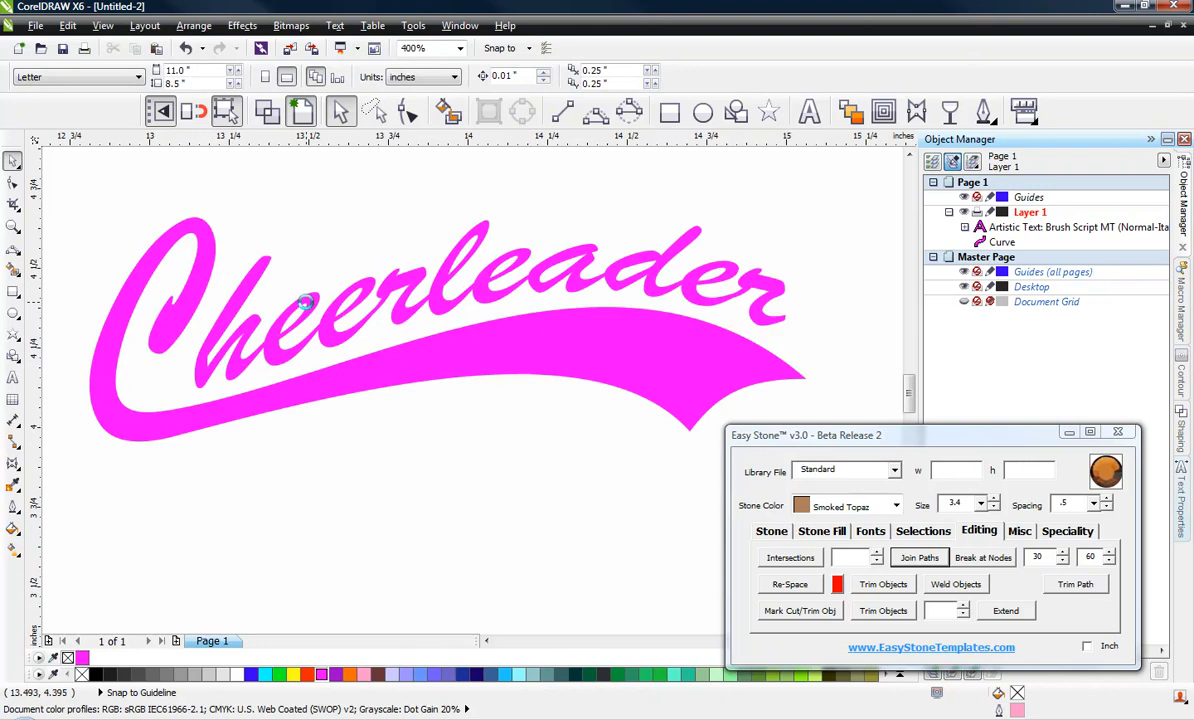
scroll(380, 395, "down", 1)
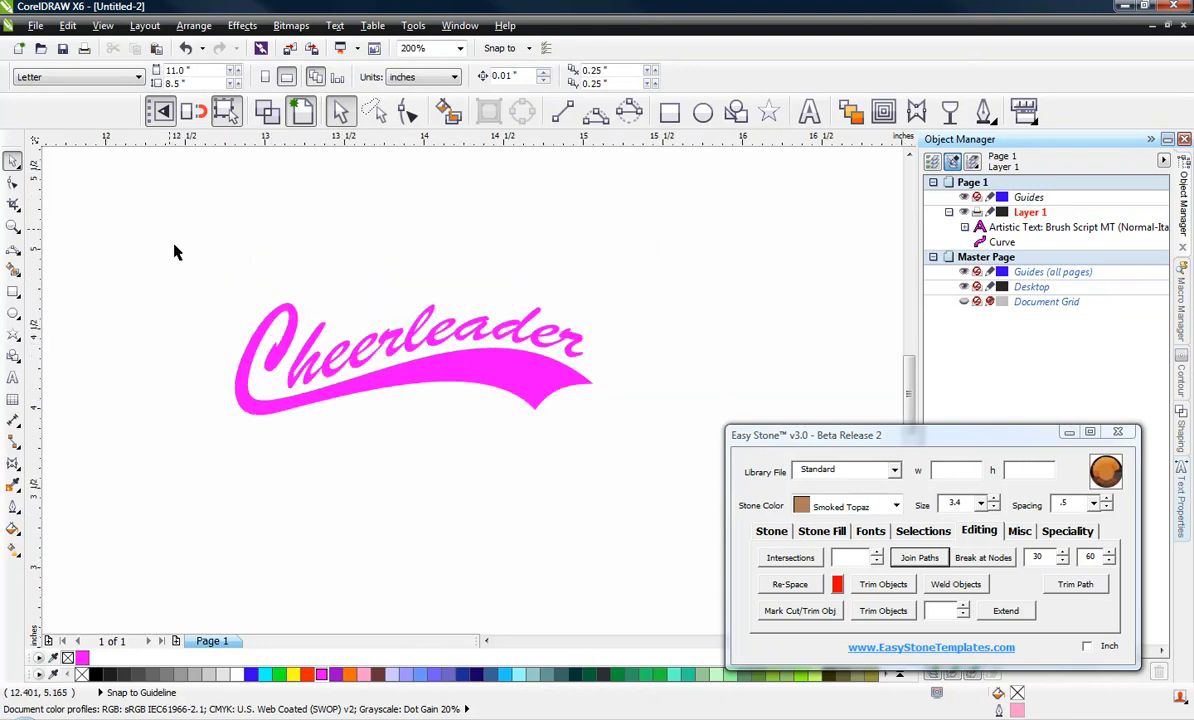
left_click_drag(176, 253, 606, 430)
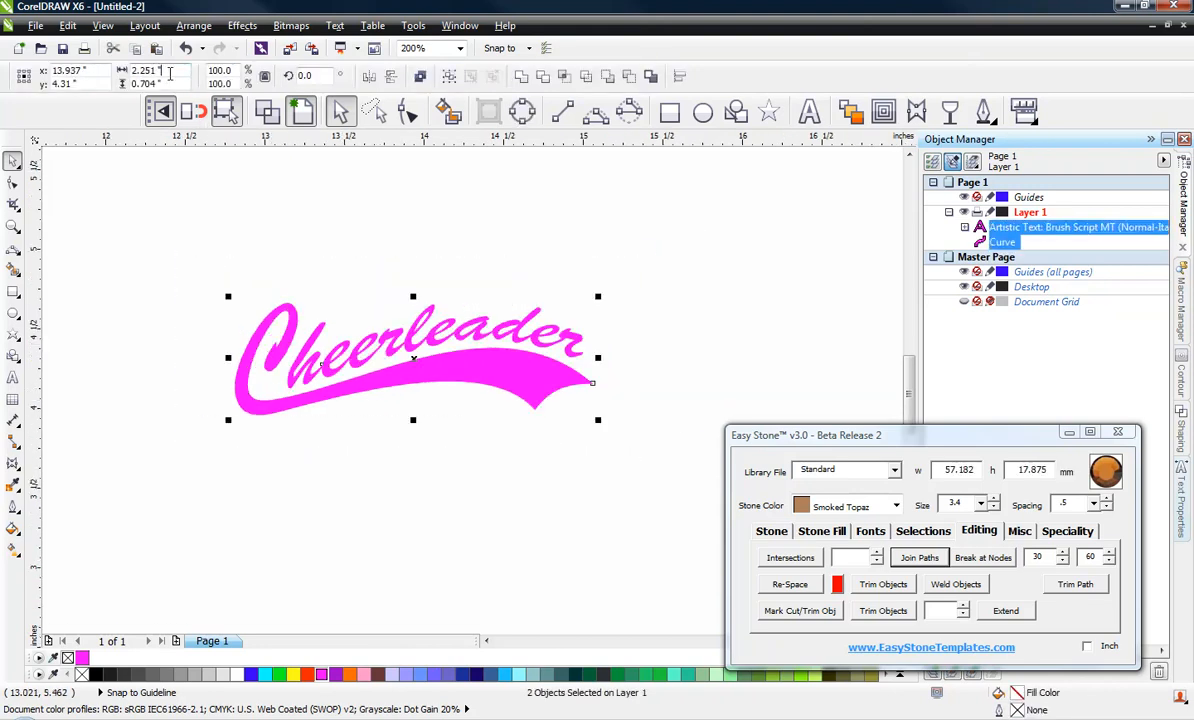
double_click(170, 73)
type("9.")
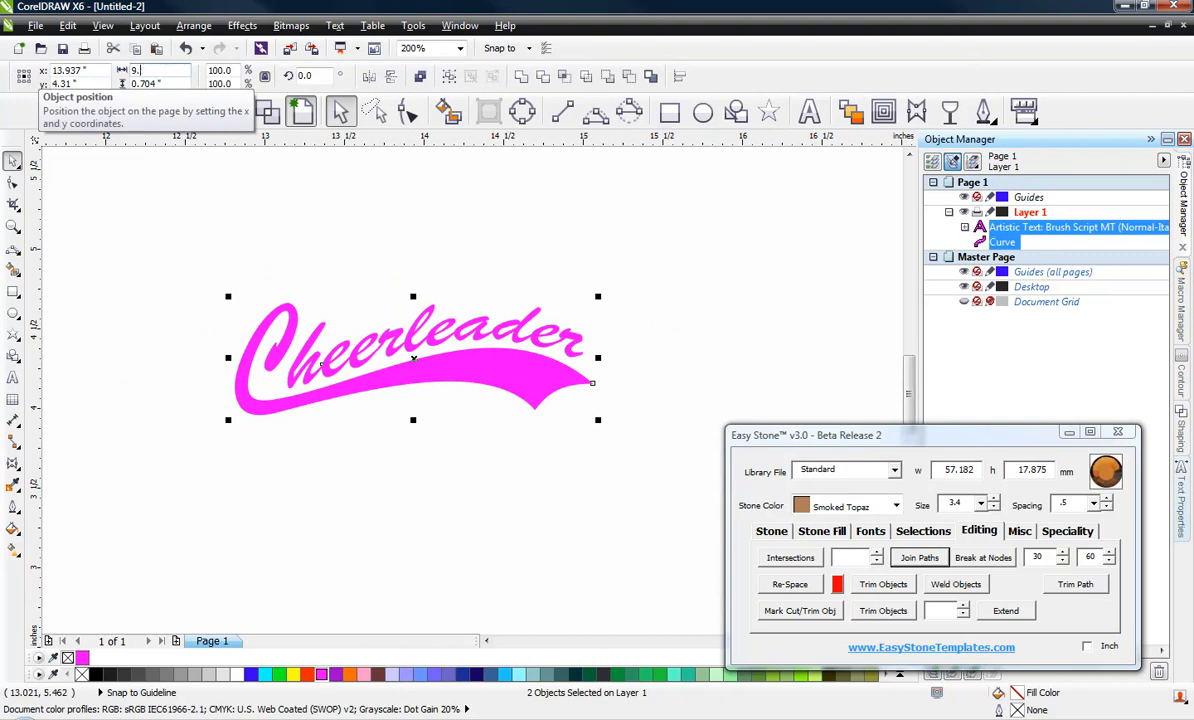
type("5")
key("Return")
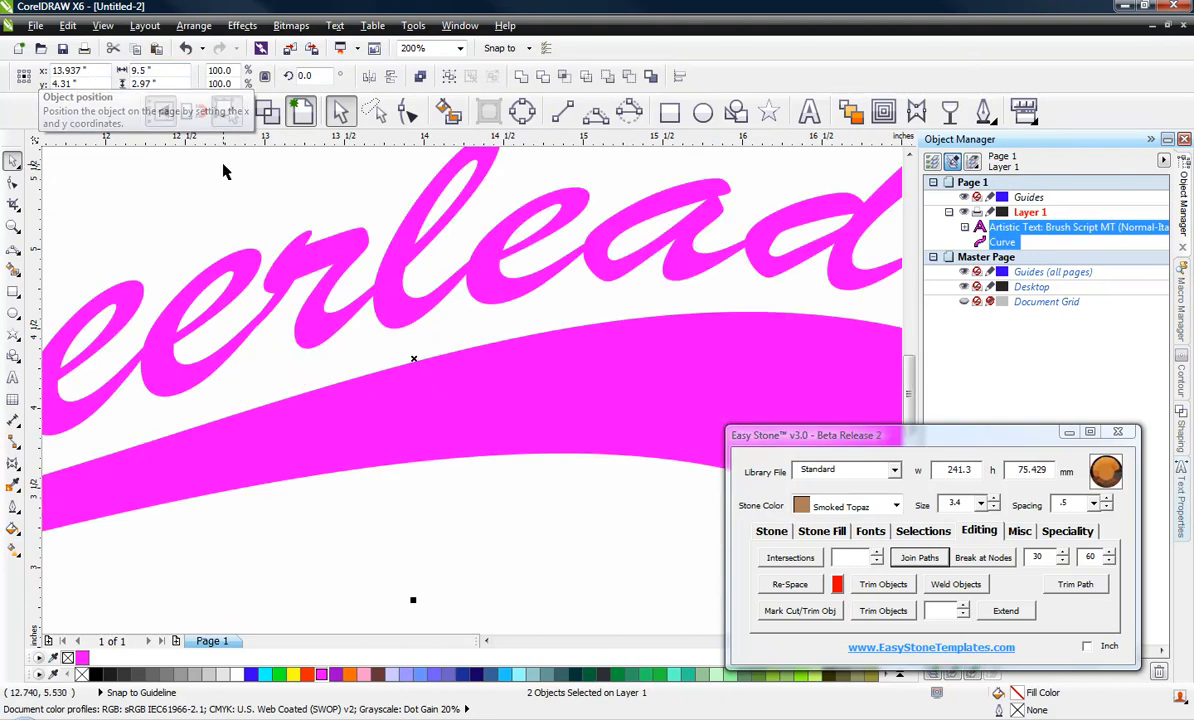
Move the enlarged artwork to the empty area beside the page, centred at about X 18.27, Y 5.622 inches
scroll(442, 413, "down", 2)
left_click_drag(483, 407, 654, 334)
left_click(616, 436)
scroll(532, 335, "down", 1)
scroll(598, 331, "up", 1)
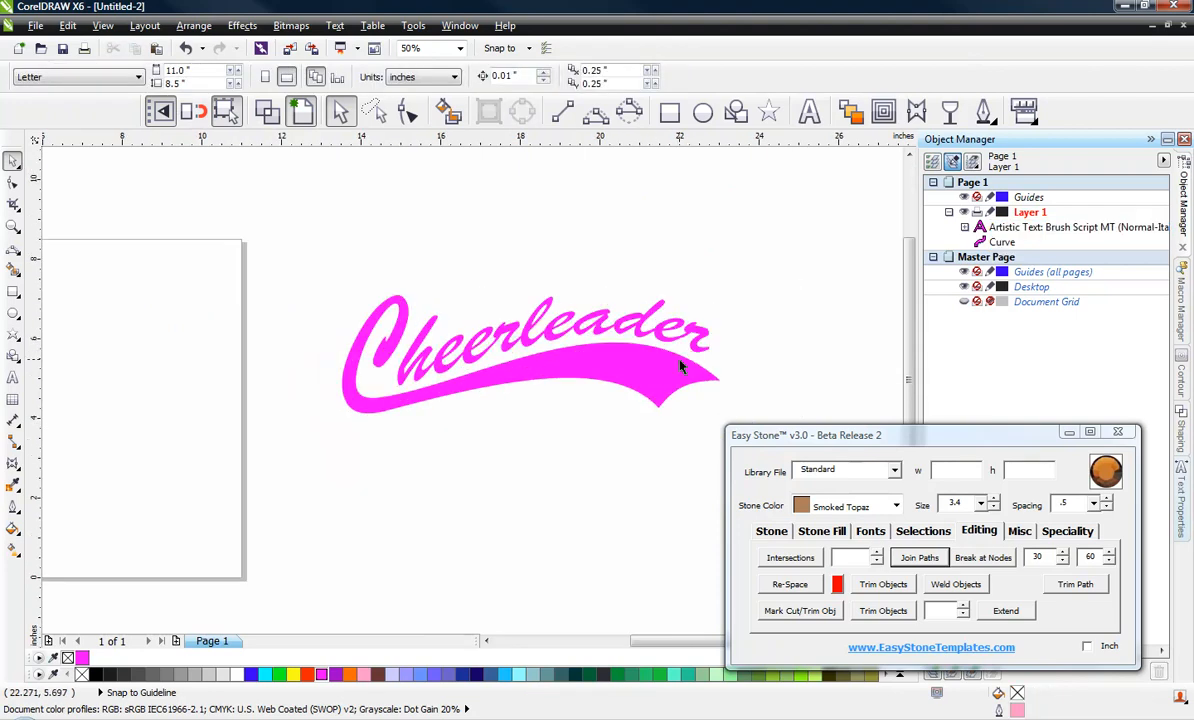
Apply an 8 pt black outline to the lettering and the C with its tail
left_click(636, 331)
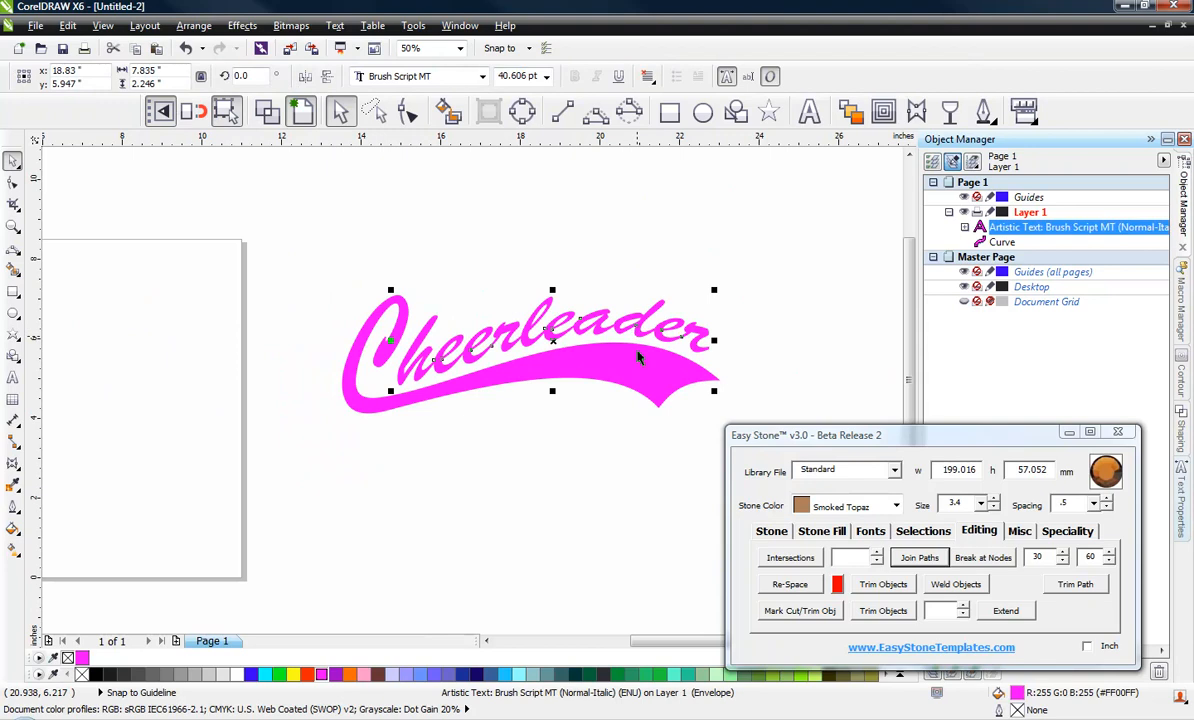
left_click(645, 377, "shift")
left_click(984, 115)
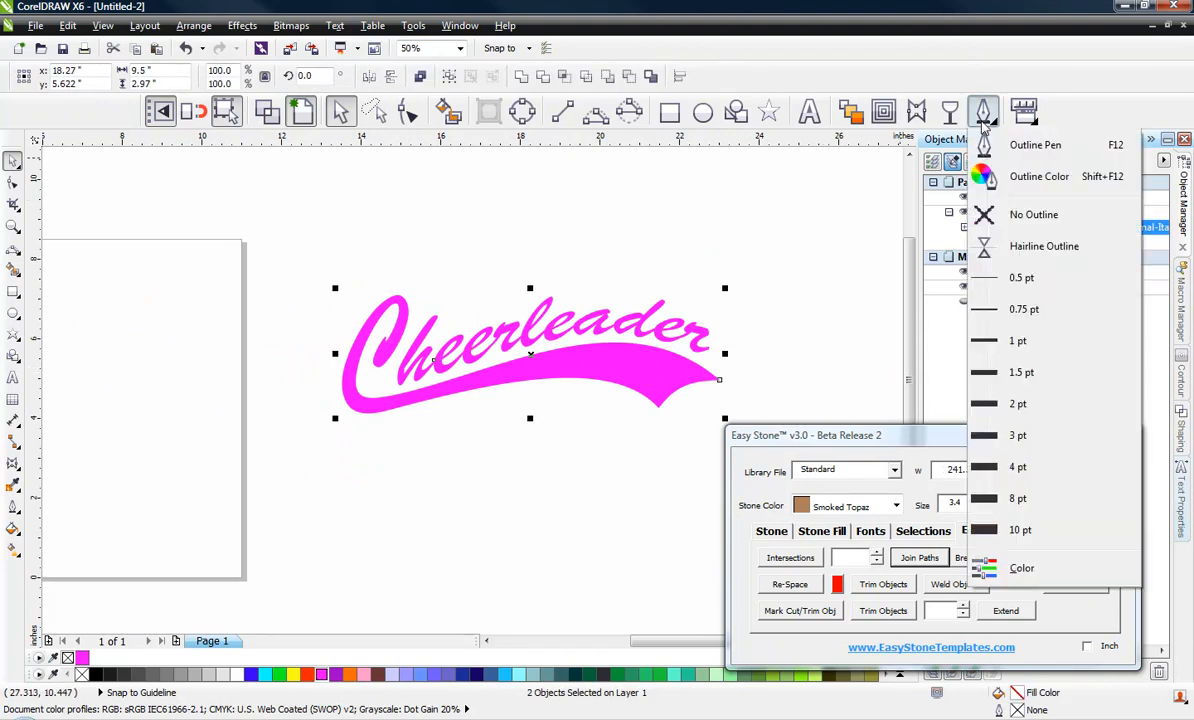
left_click(990, 145)
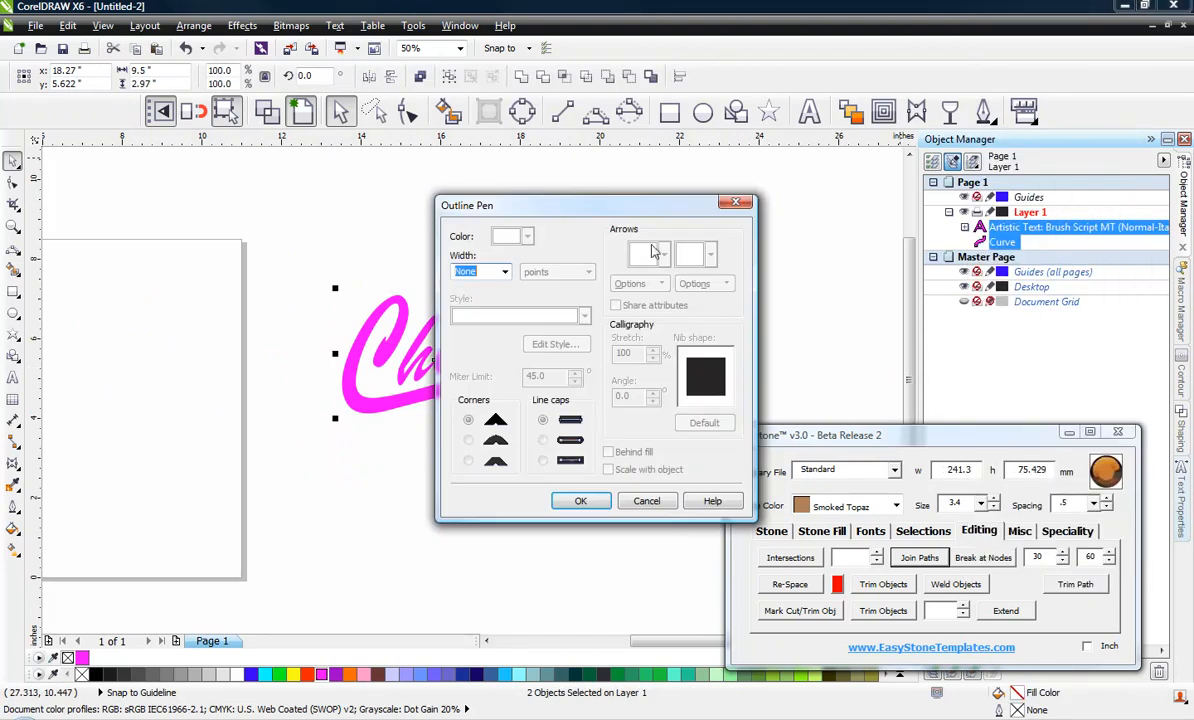
left_click_drag(584, 215, 815, 208)
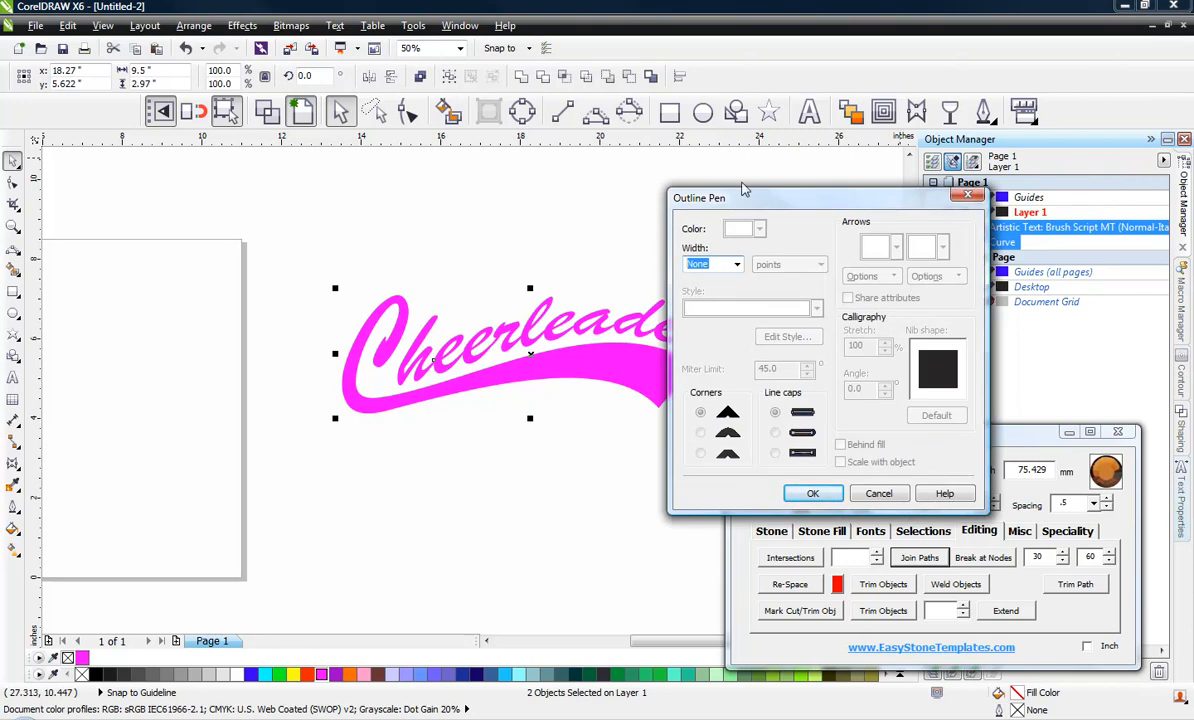
left_click_drag(743, 207, 828, 197)
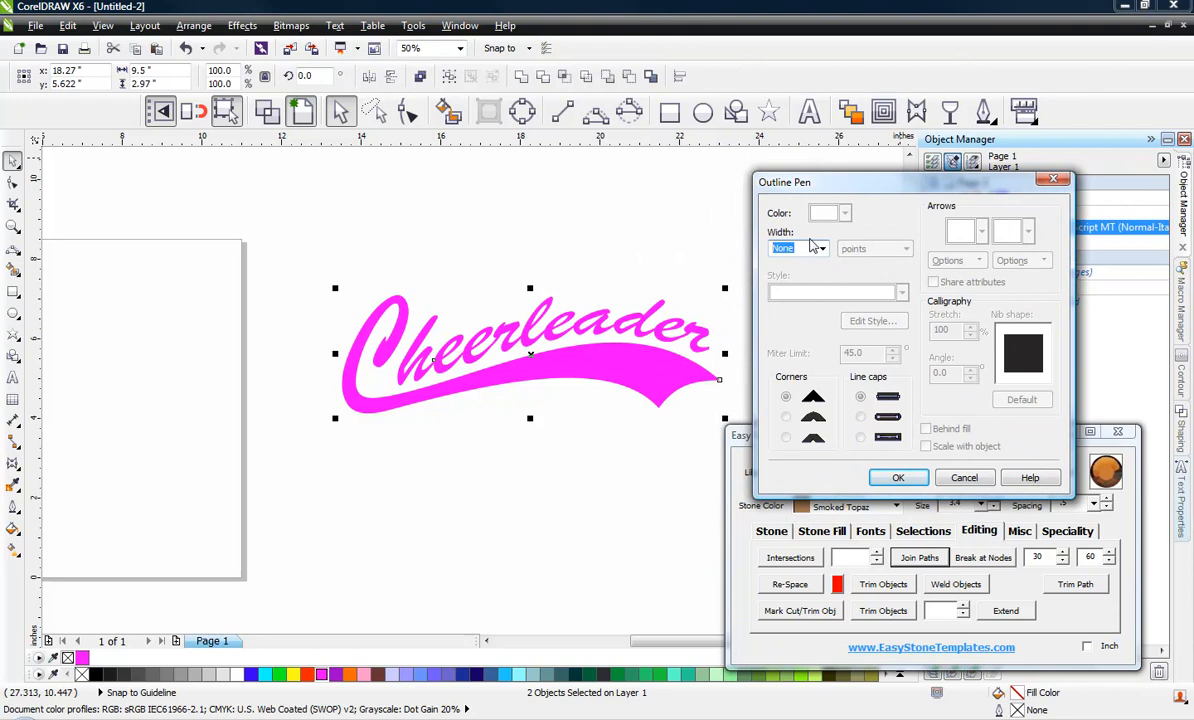
left_click_drag(811, 252, 757, 257)
type("8")
left_click(897, 477)
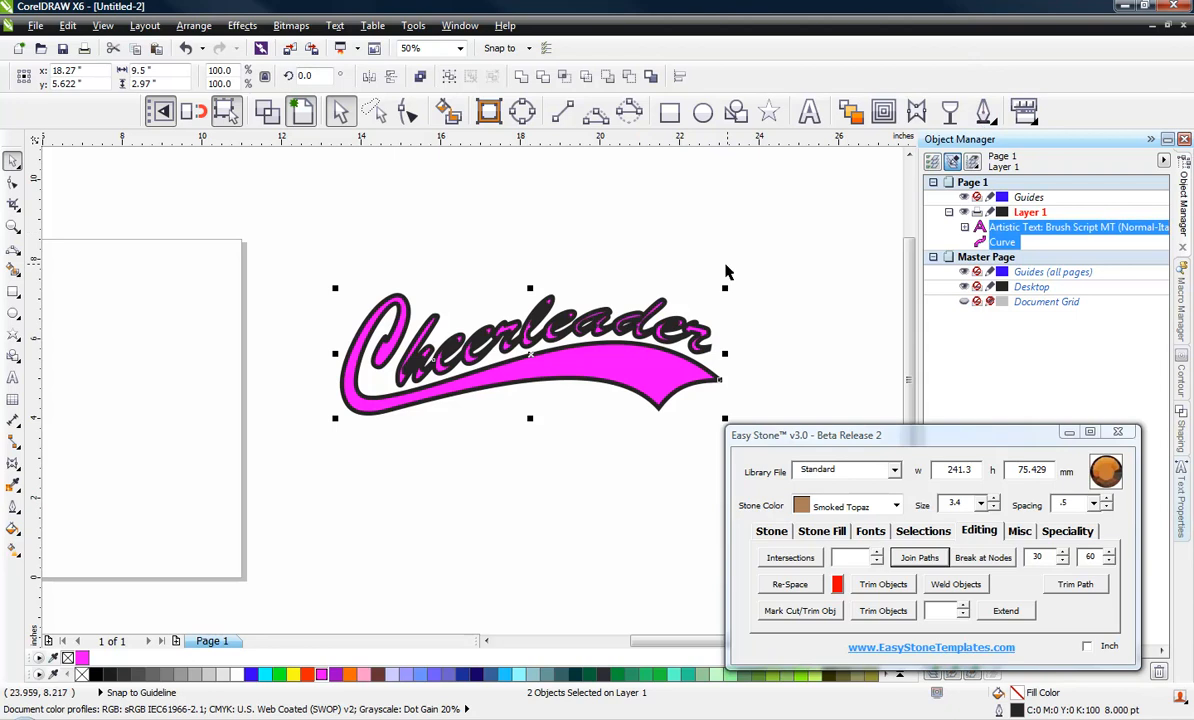
Place the outline of both objects behind their fill
left_click(985, 113)
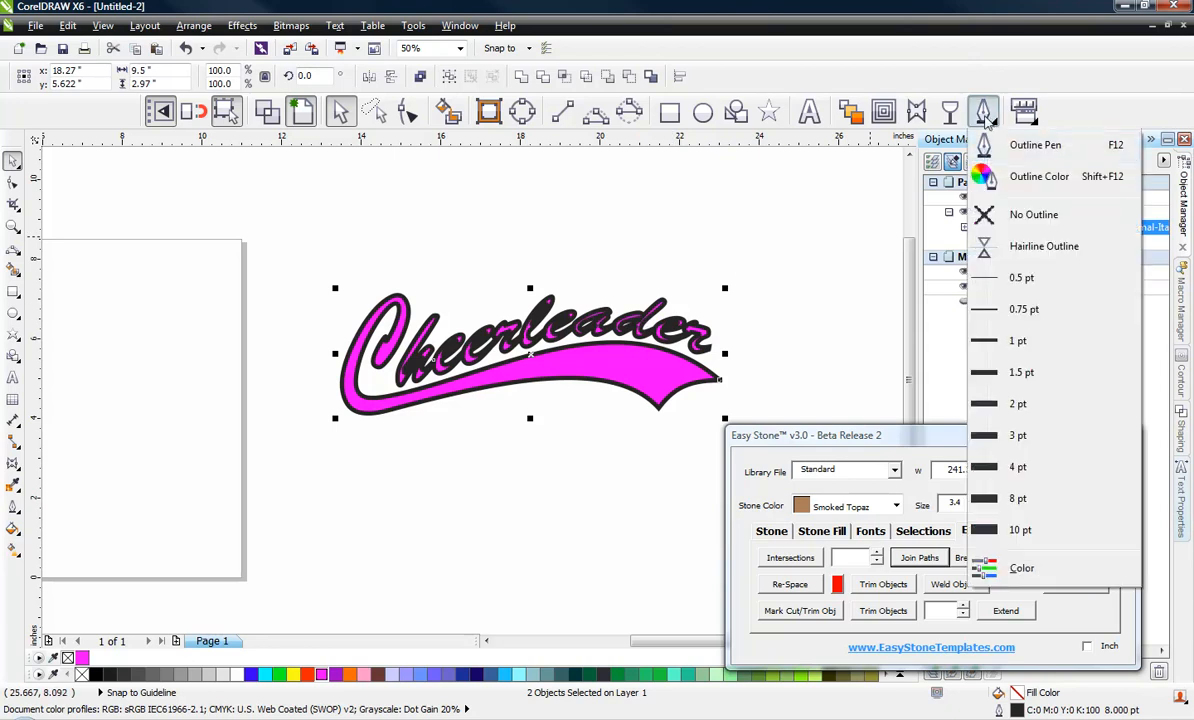
left_click(945, 142)
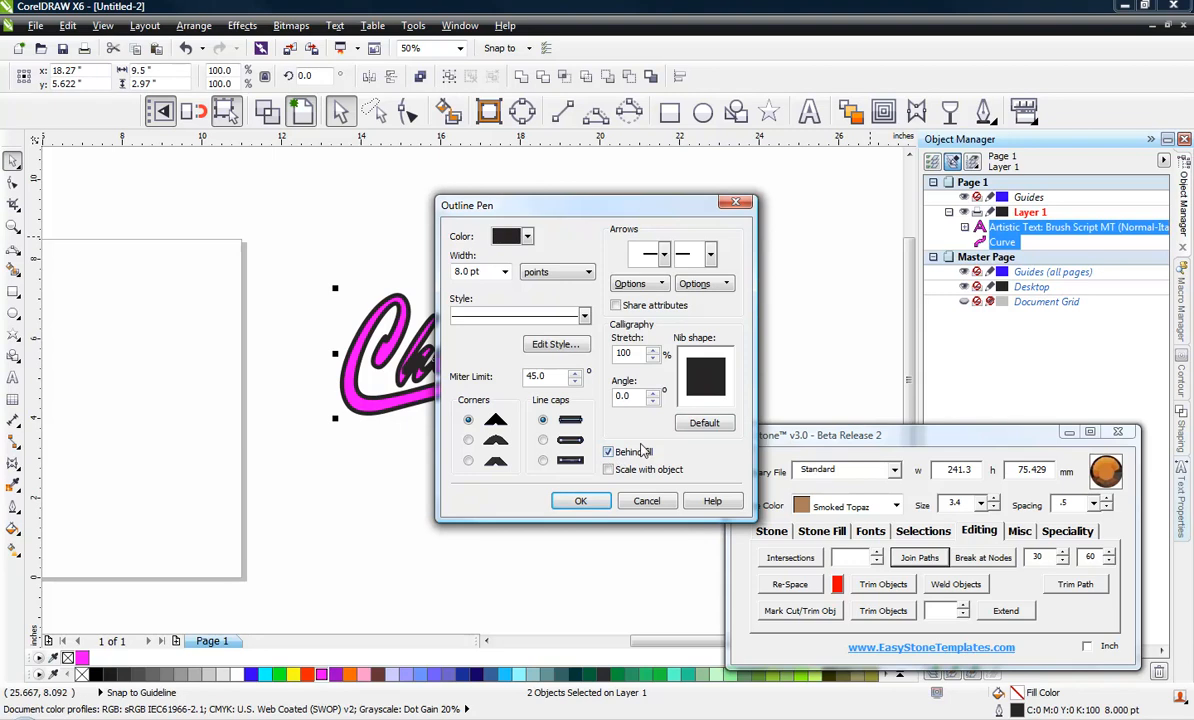
left_click(578, 500)
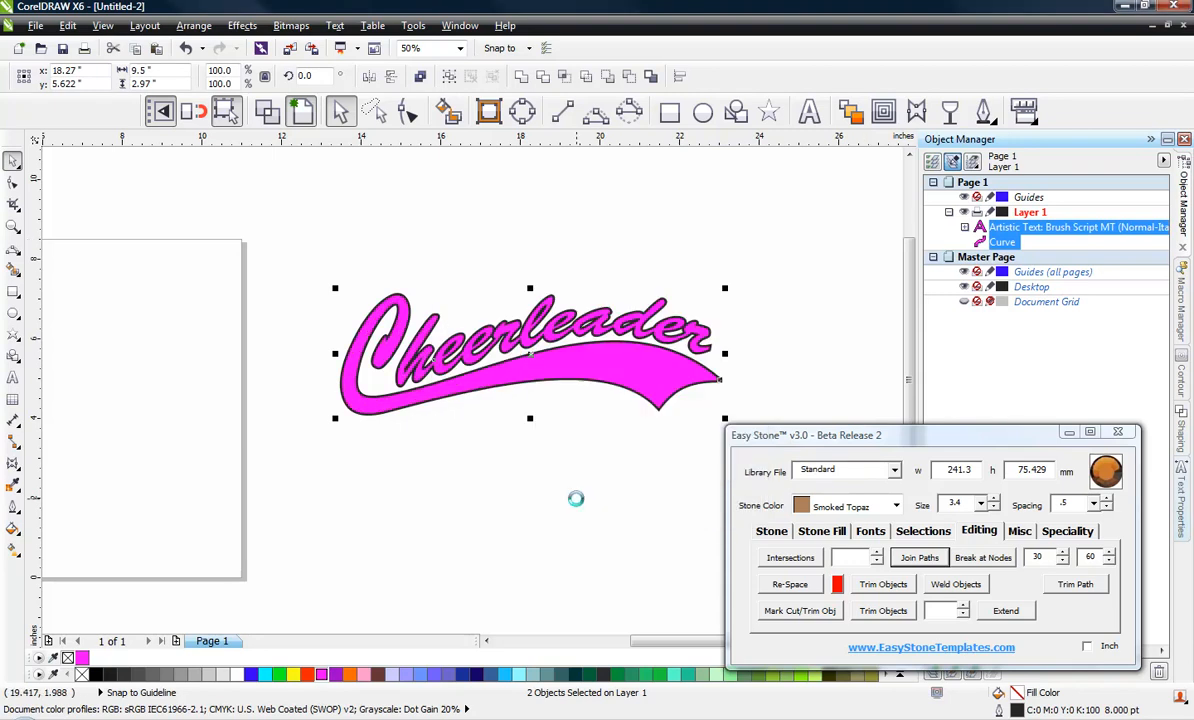
left_click(522, 492)
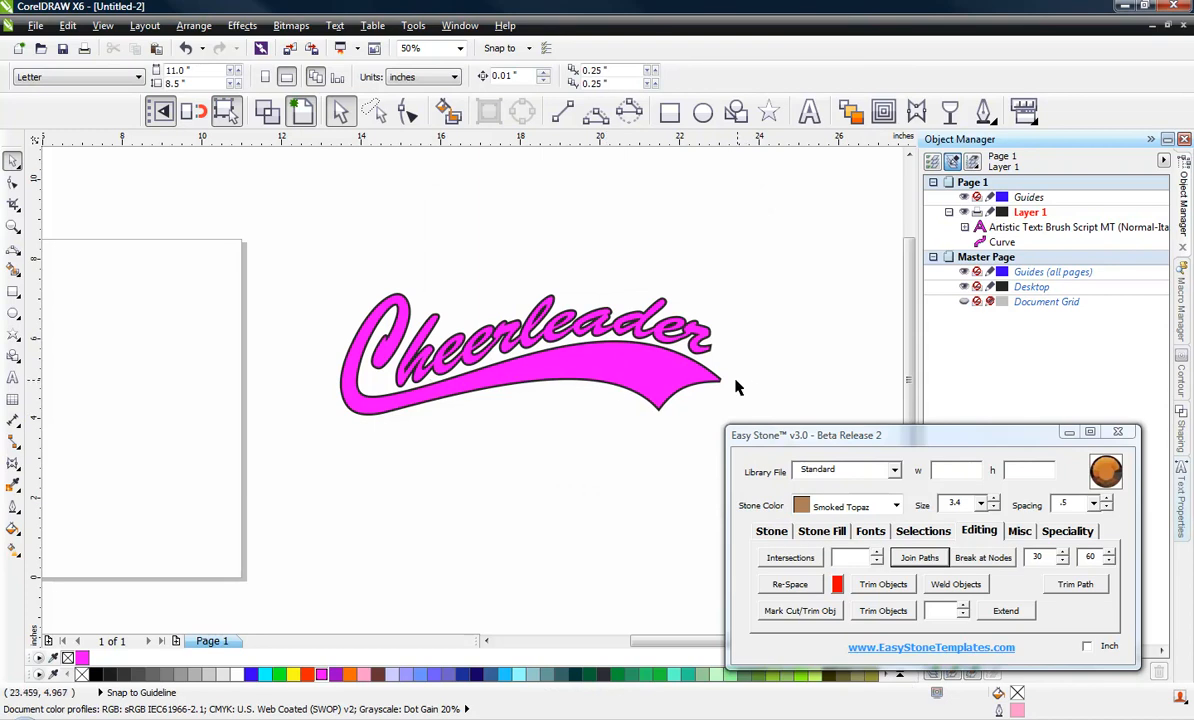
Set the outline of the lettering and the C with its tail to a 10° miter limit and 12 pt width
scroll(735, 387, "up", 3)
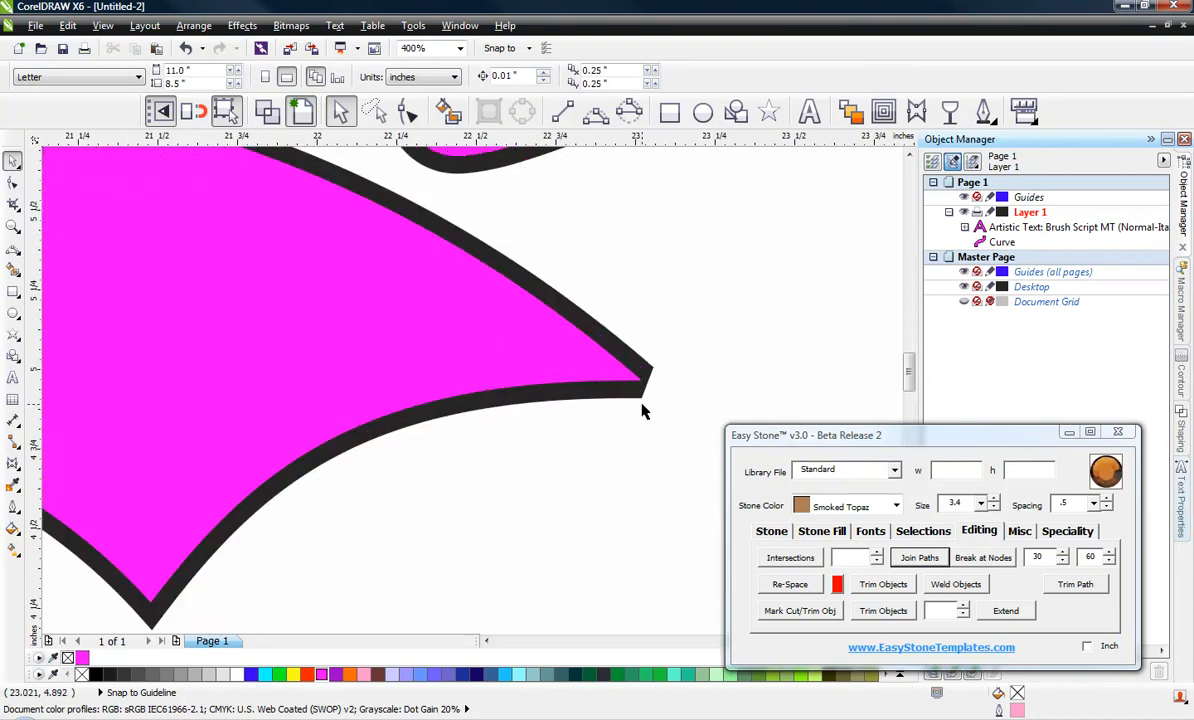
scroll(643, 411, "down", 1)
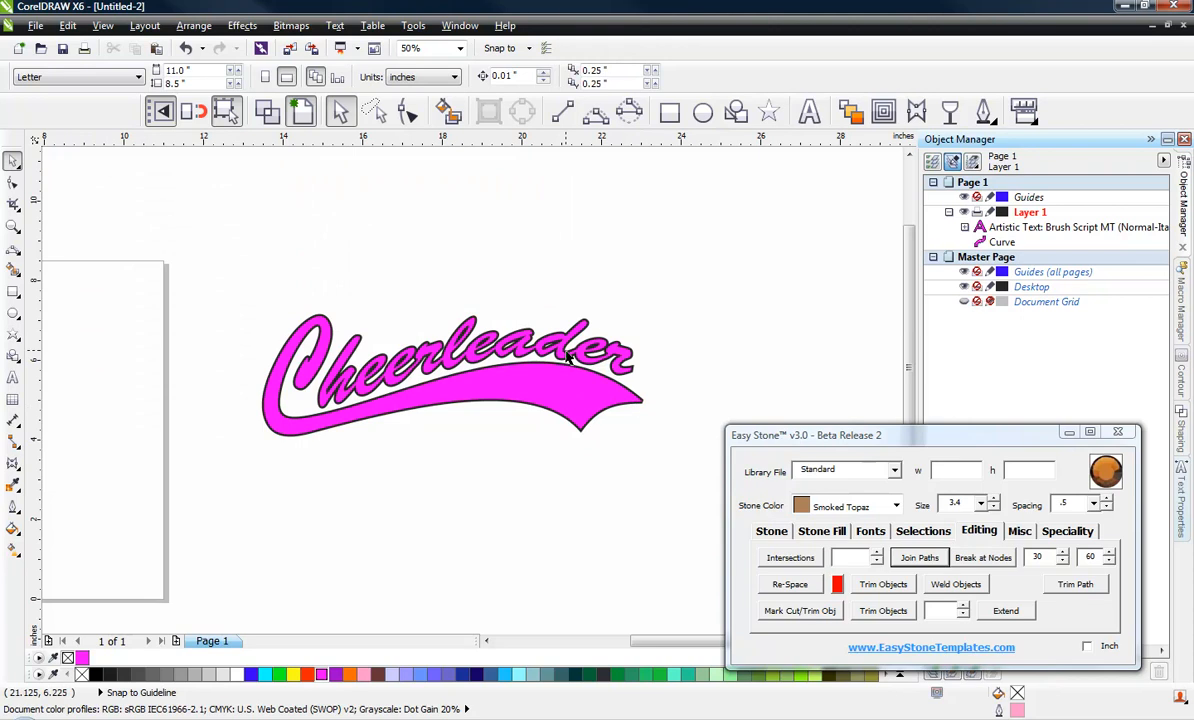
scroll(598, 377, "up", 2)
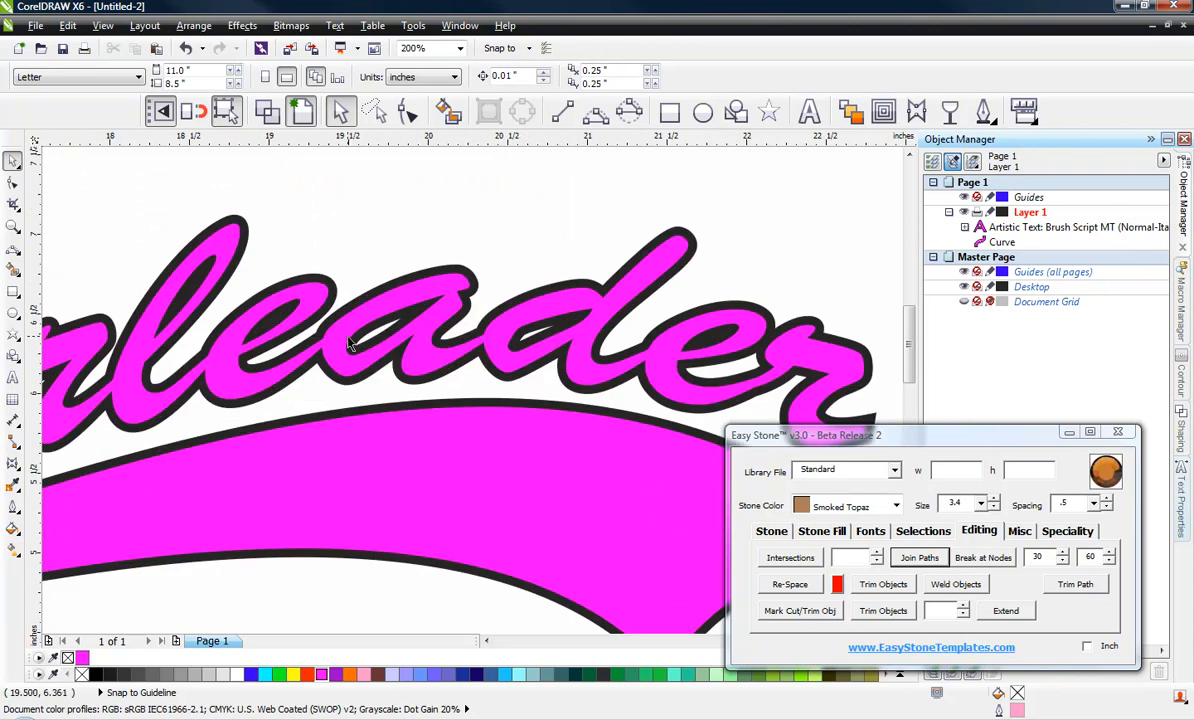
scroll(466, 298, "down", 2)
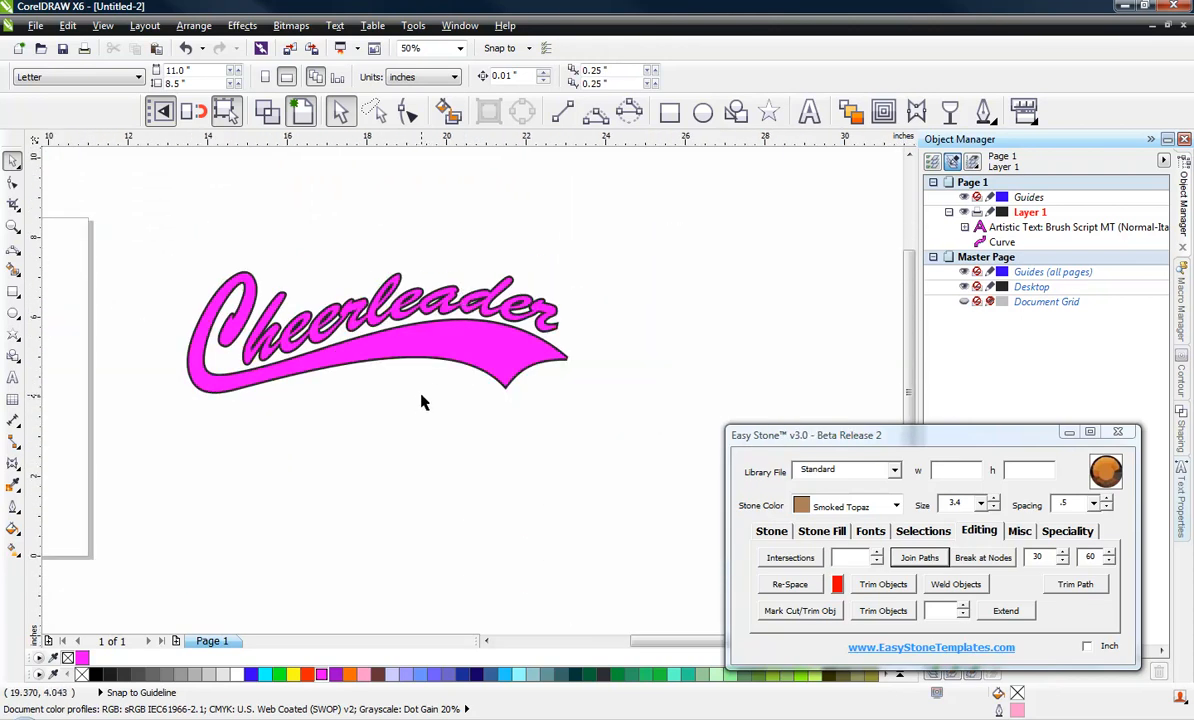
left_click(486, 354)
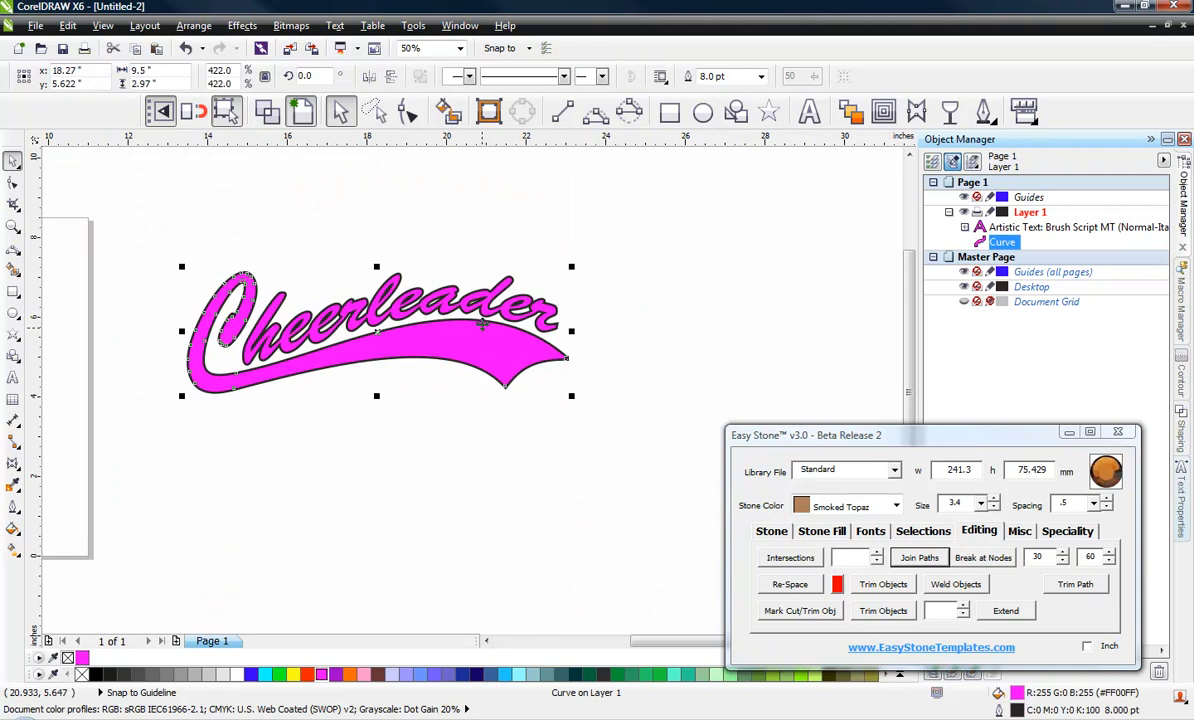
left_click(455, 292, "shift")
left_click(984, 110)
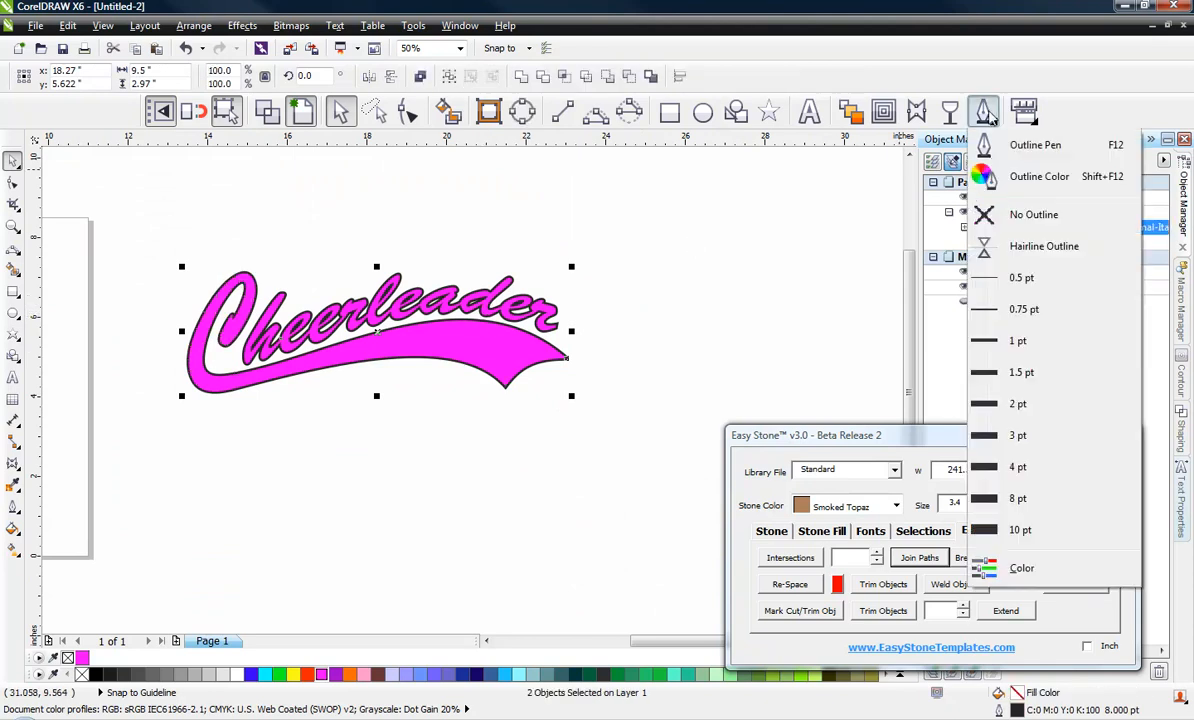
left_click(985, 109)
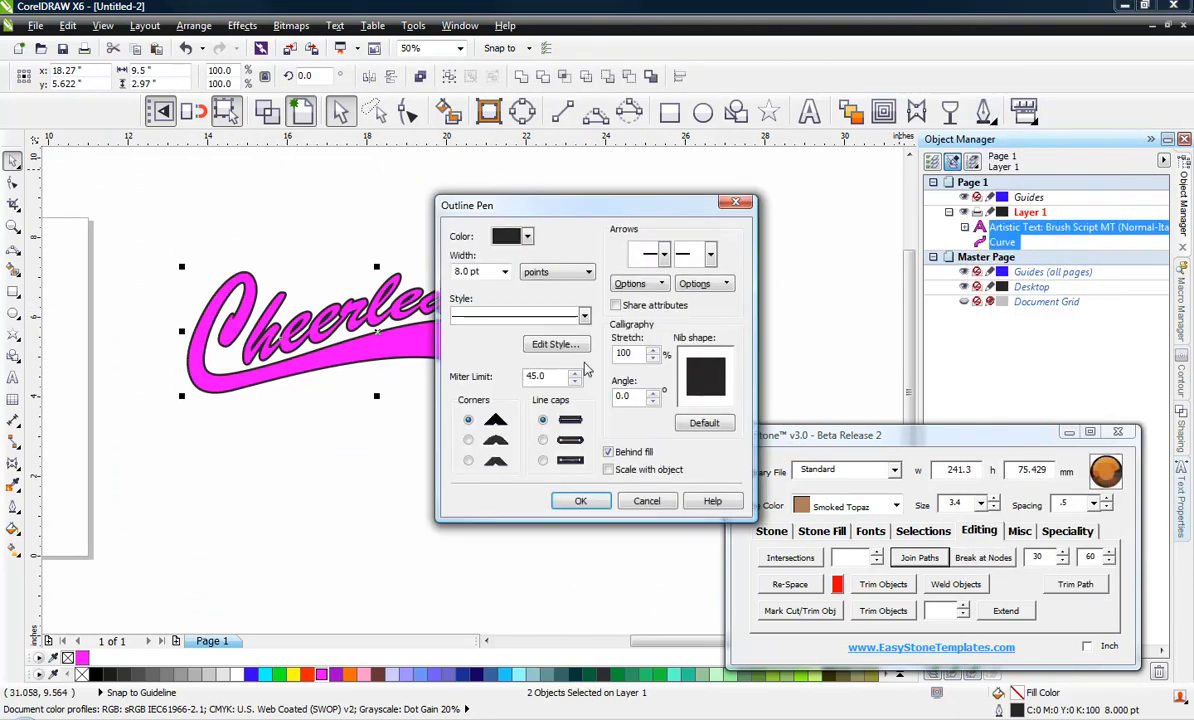
left_click_drag(548, 377, 508, 389)
type("10")
left_click_drag(480, 272, 453, 272)
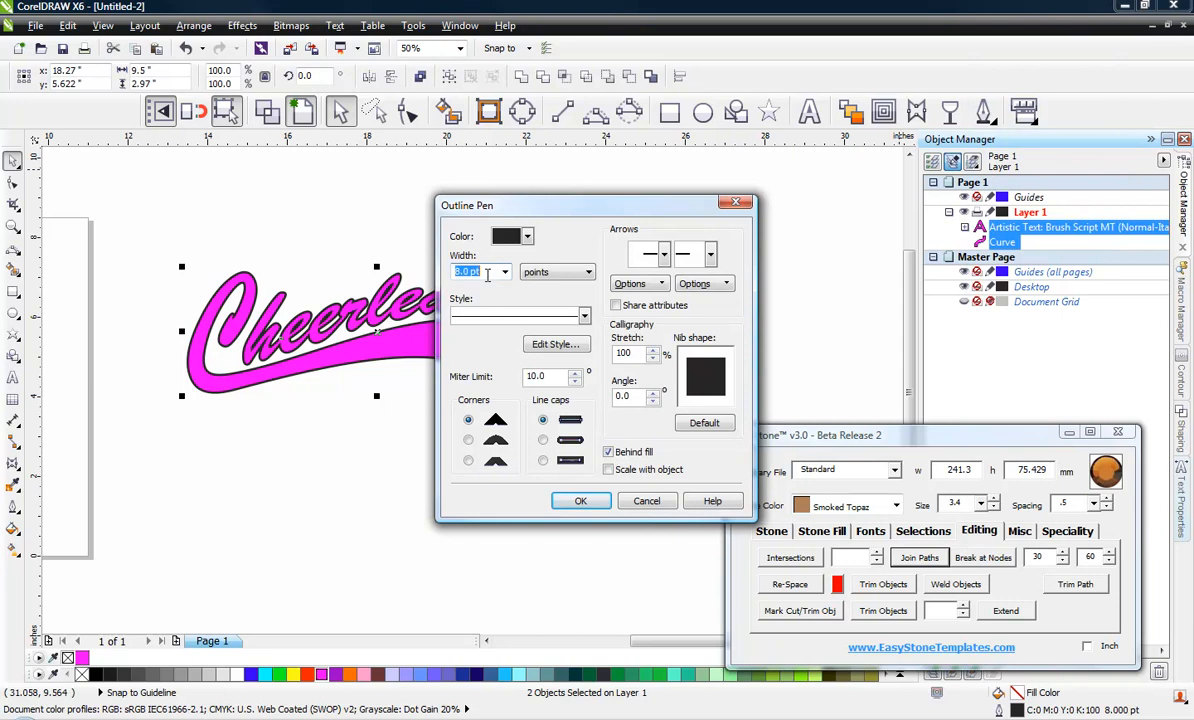
type("12")
left_click(582, 502)
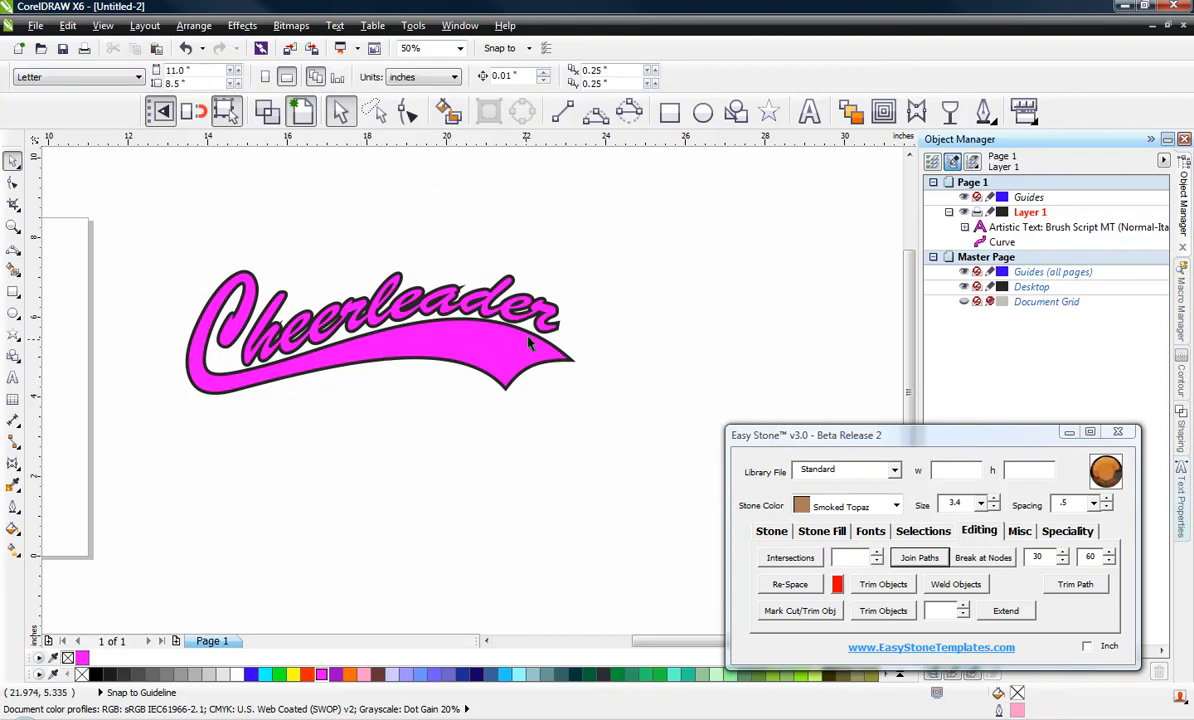
Move the "heerleader" lettering down about 0.11 inches so its black outline overlaps the outline of the tail
scroll(530, 343, "up", 1)
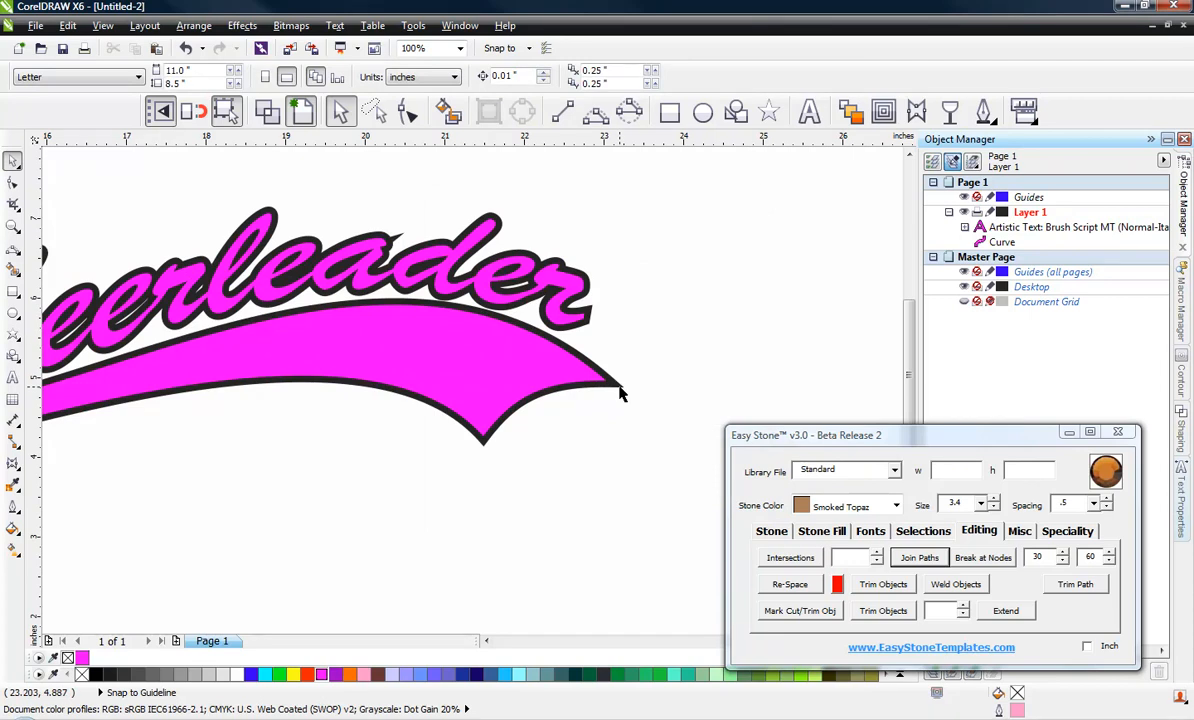
scroll(618, 390, "down", 1)
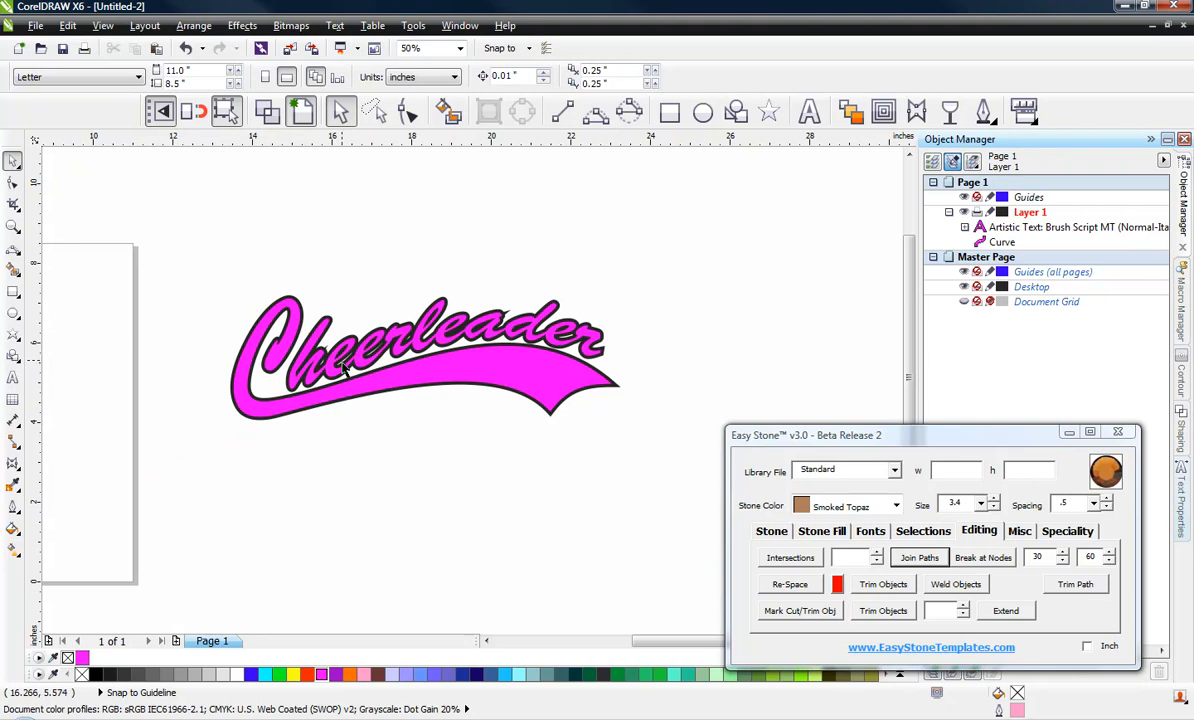
scroll(340, 370, "up", 1)
scroll(380, 376, "up", 1)
left_click(380, 376)
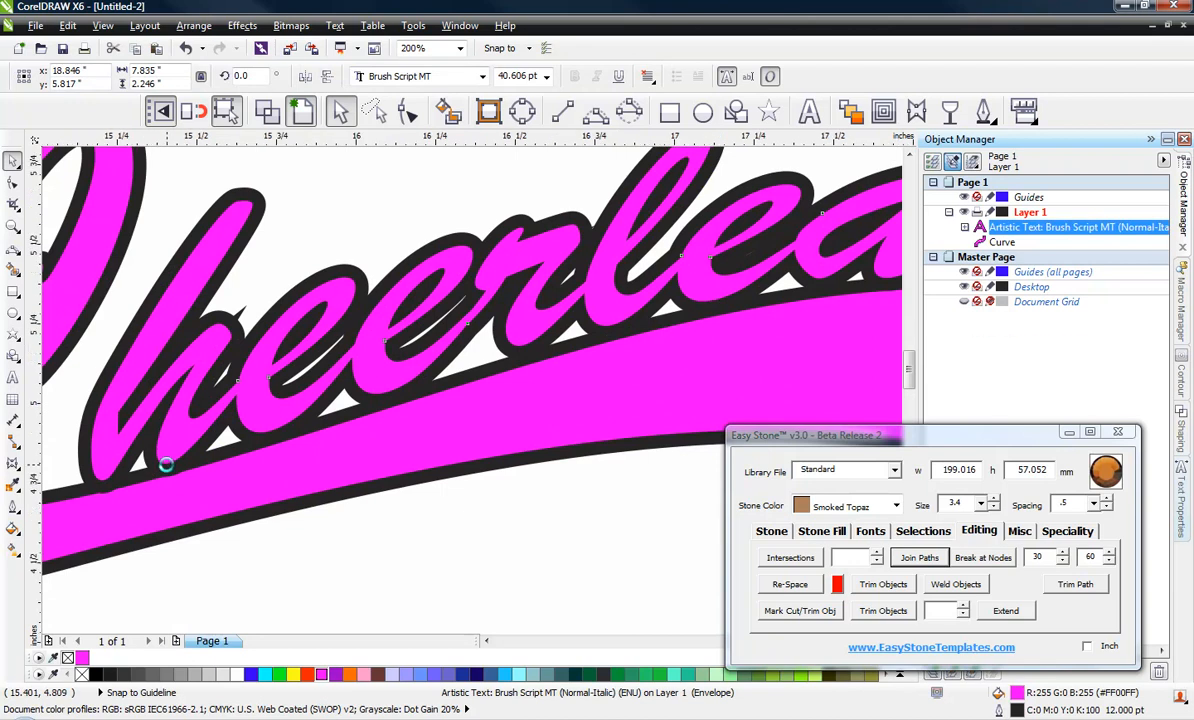
scroll(165, 463, "up", 1)
scroll(175, 455, "up", 2)
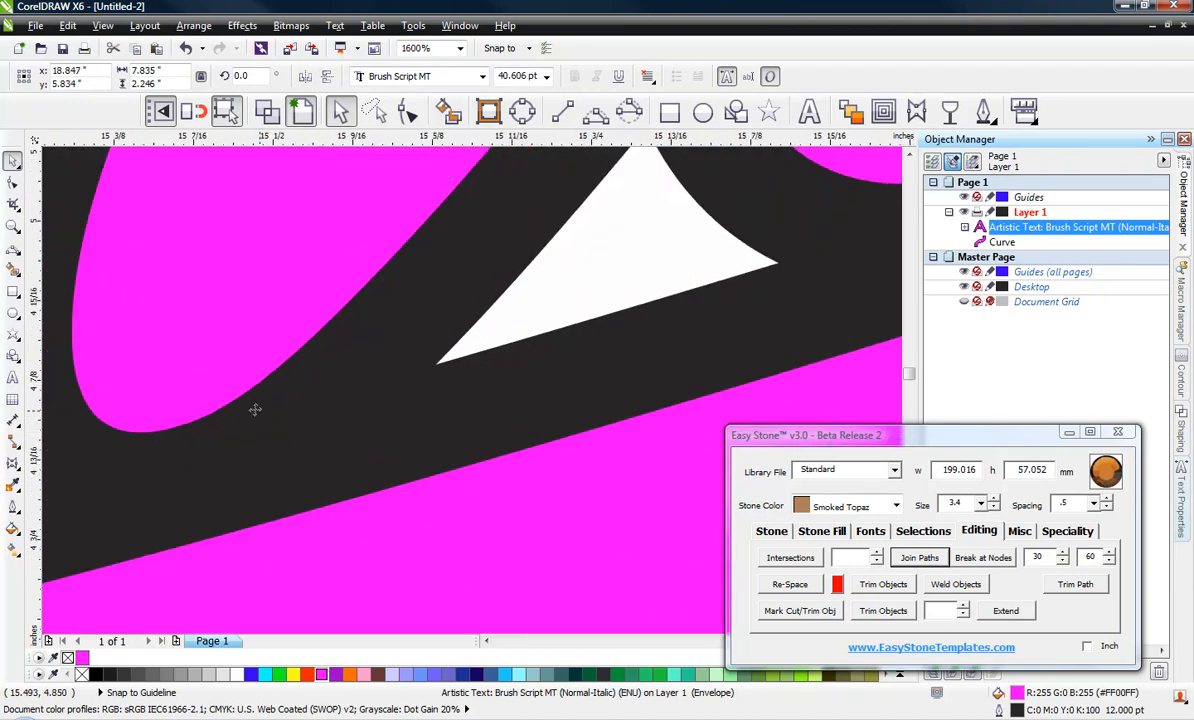
scroll(255, 409, "down", 4)
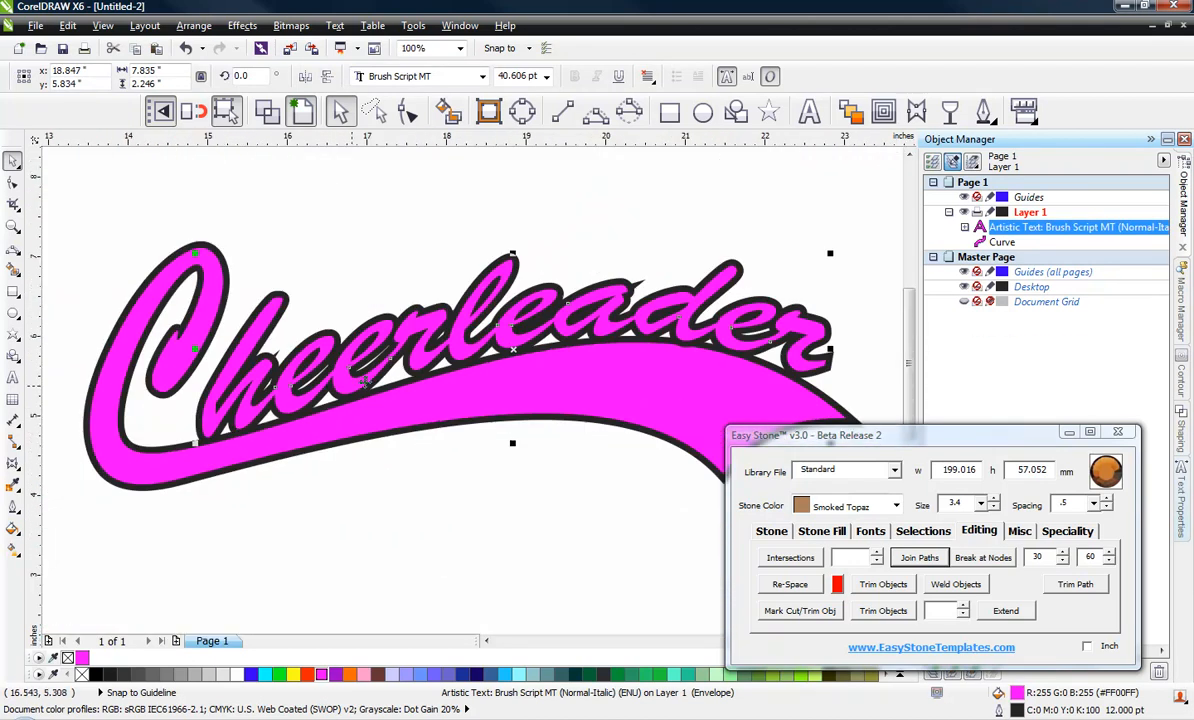
Raise the lettering envelope's bottom node beneath the "d" slightly so its black outline cuts less into the tail
scroll(742, 338, "up", 1)
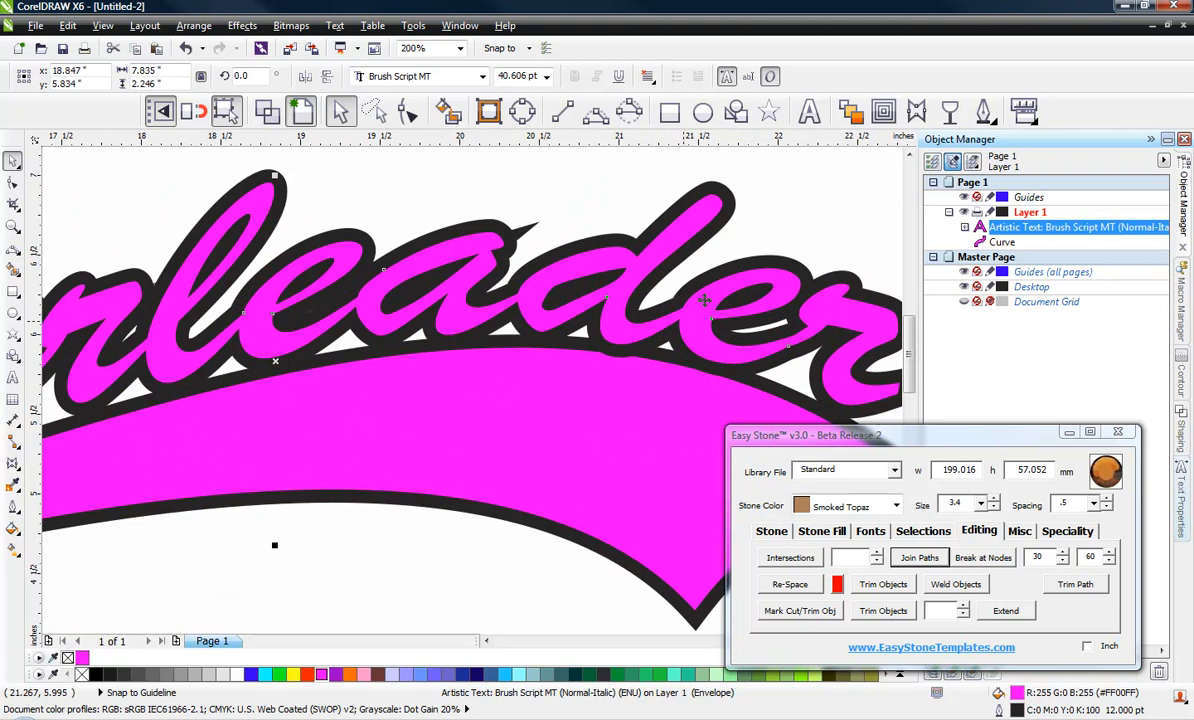
left_click(917, 111)
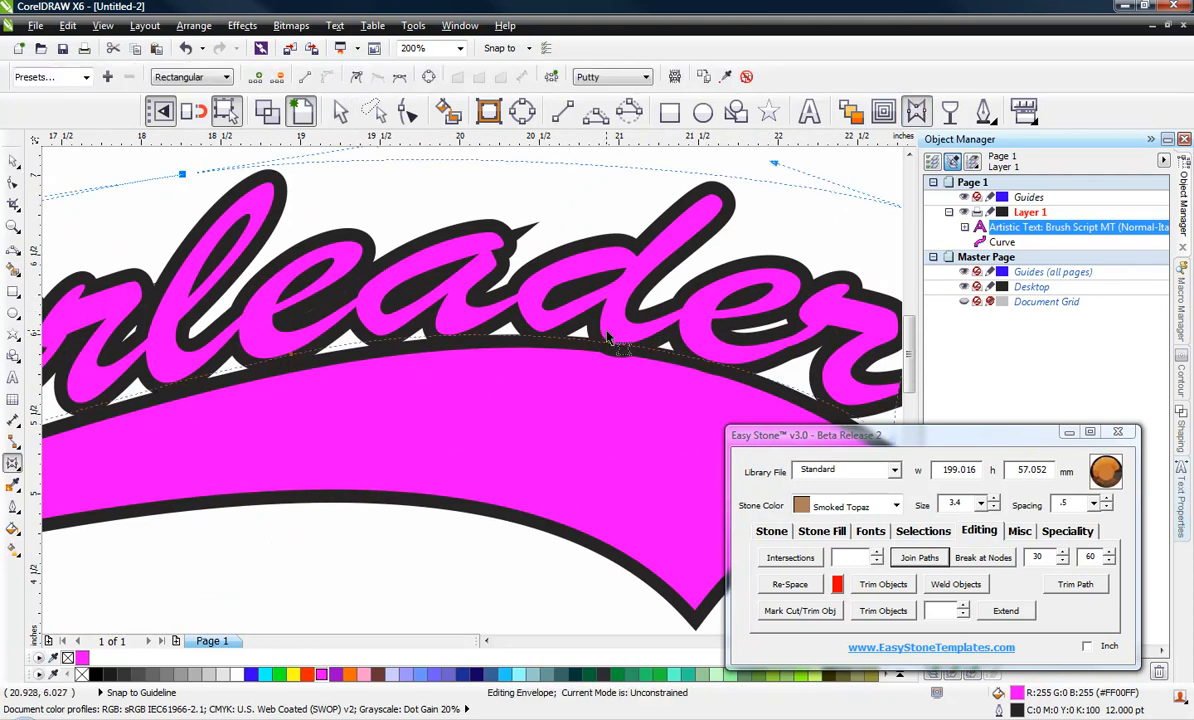
scroll(572, 318, "down", 1)
scroll(594, 346, "up", 2)
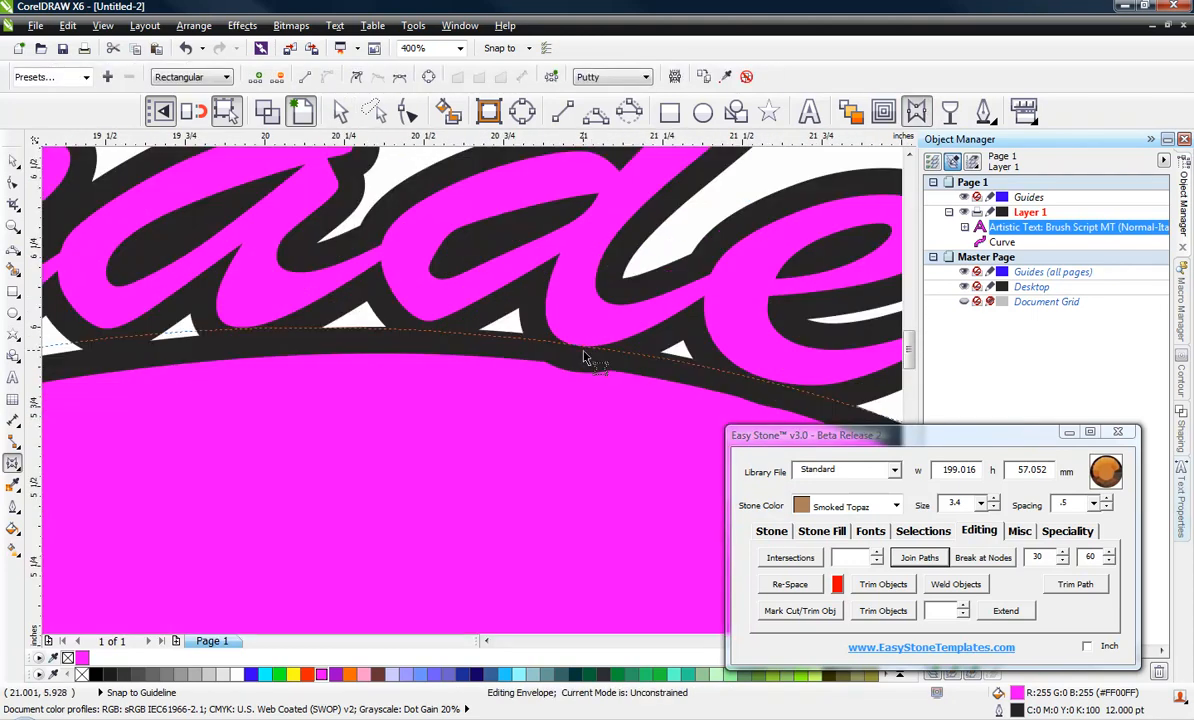
left_click(586, 350)
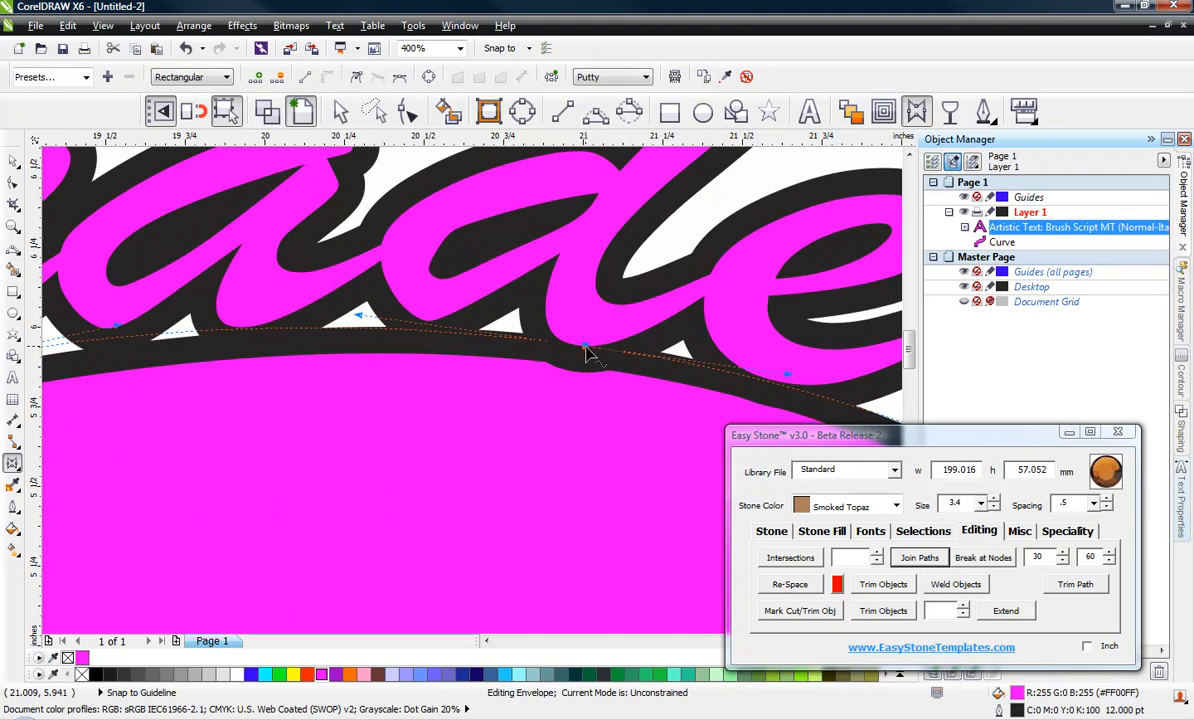
mouse_move(588, 352)
left_mouse_down()
mouse_move(592, 333)
mouse_move(582, 344)
left_mouse_up()
scroll(506, 338, "down", 1)
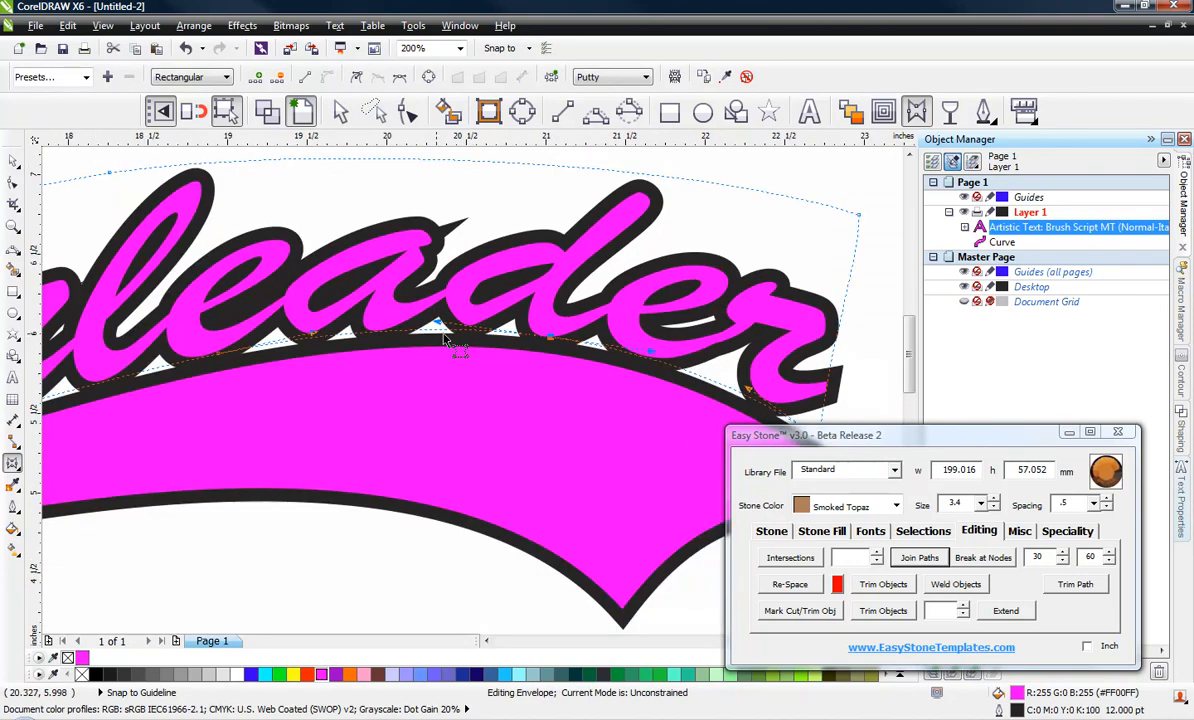
Move the envelope's lower-right corner node beside the final "r" down onto the black outline of the tail
scroll(748, 390, "down", 1)
scroll(745, 408, "up", 2)
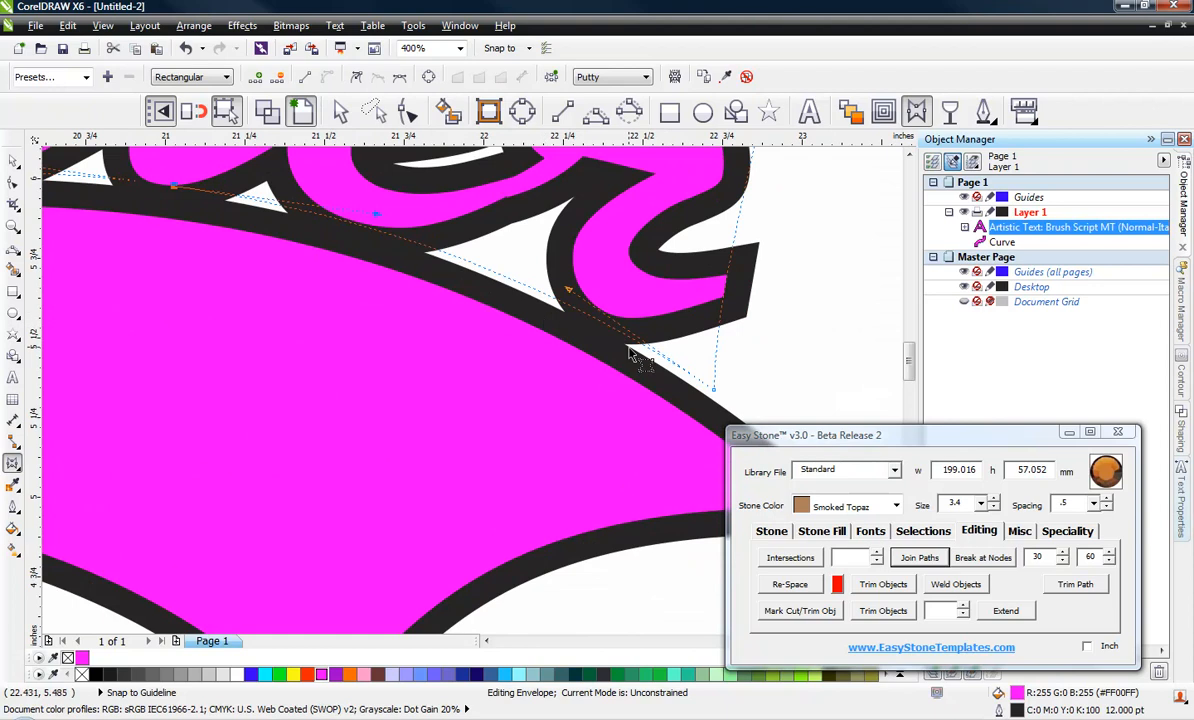
scroll(592, 336, "down", 1)
scroll(668, 373, "up", 2)
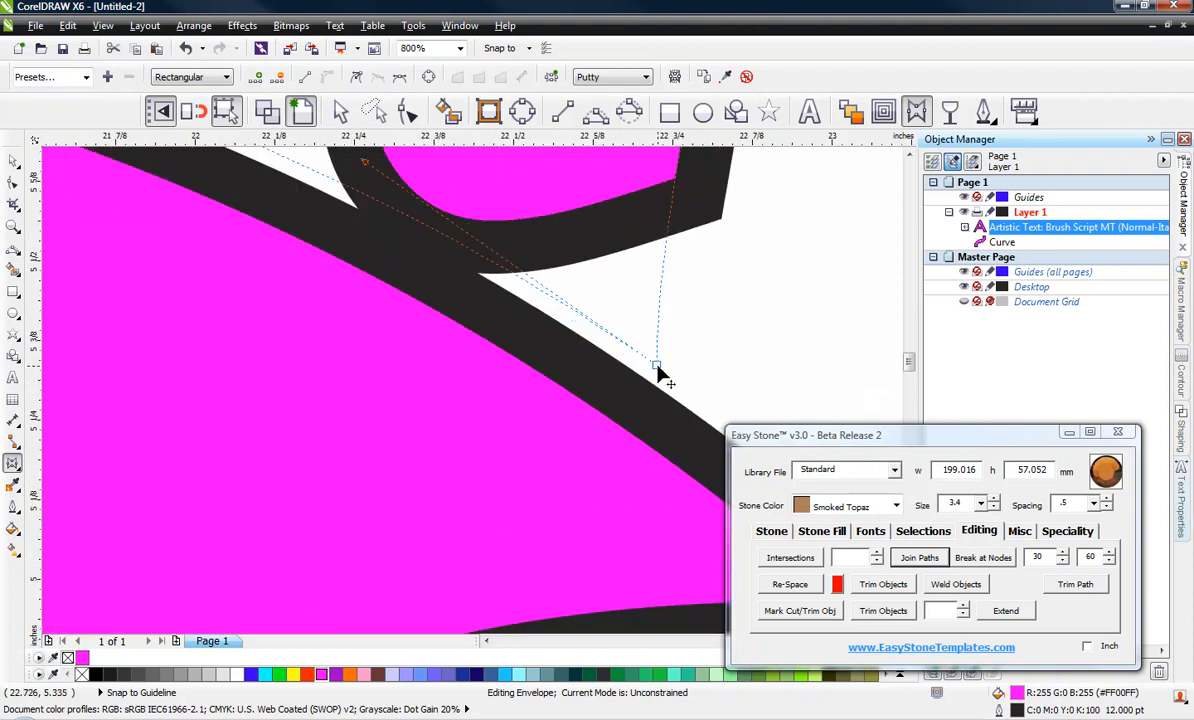
left_click_drag(657, 366, 659, 400)
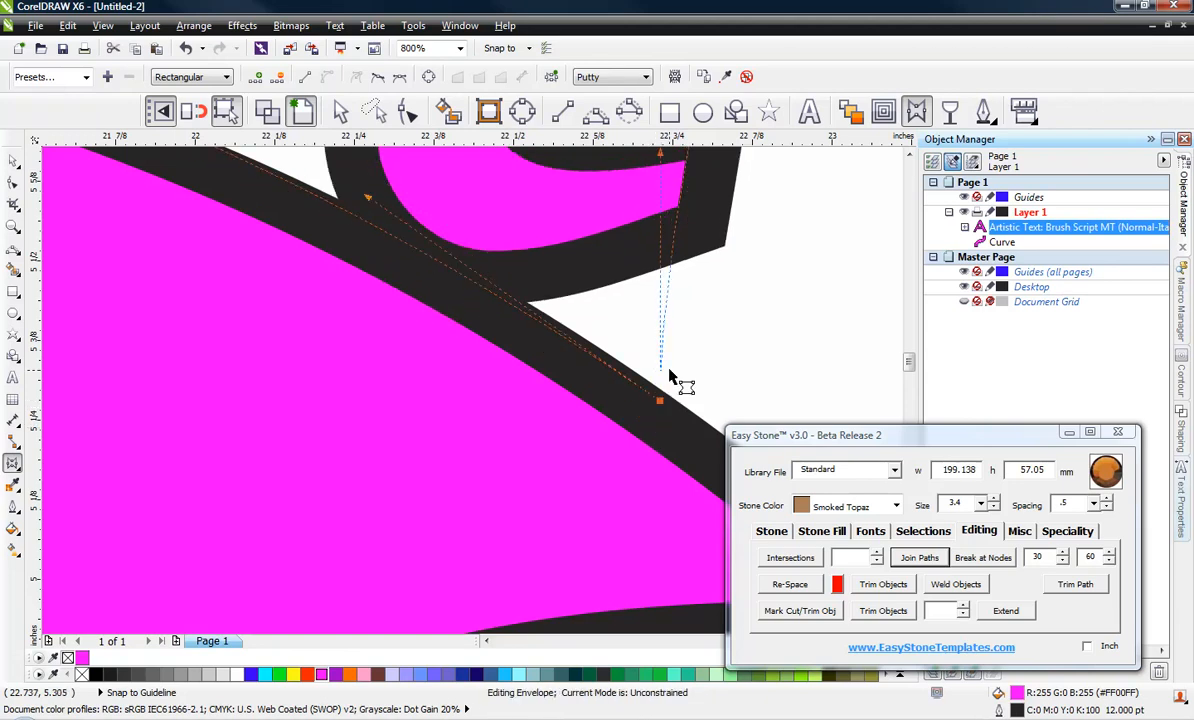
Adjust the envelope's lower edge beneath the first "e" of the lettering so it follows the tail's upper outline
scroll(672, 378, "down", 3)
scroll(362, 400, "up", 1)
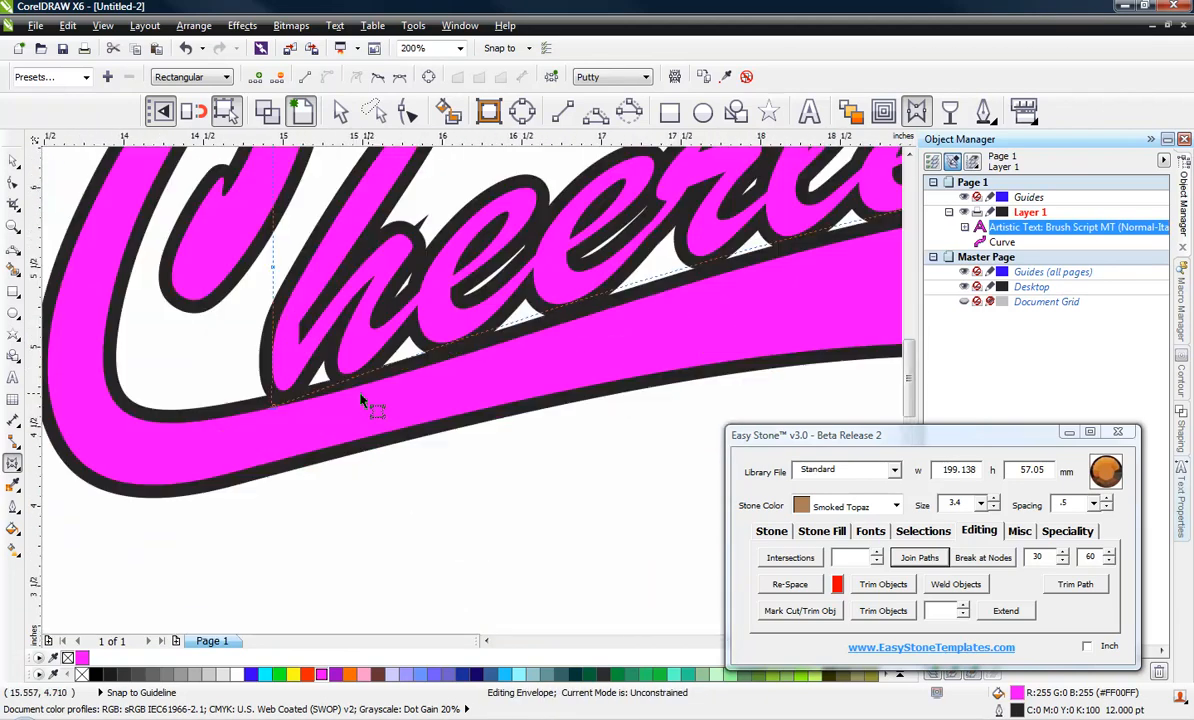
scroll(434, 352, "up", 1)
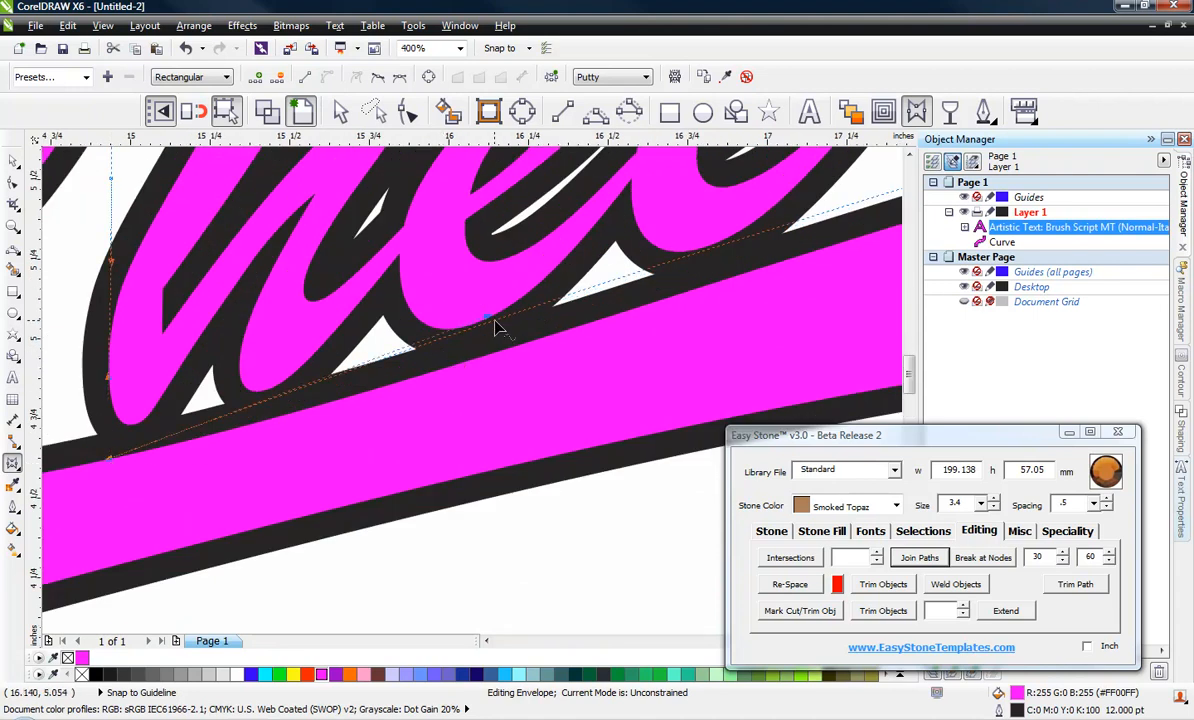
mouse_move(488, 322)
left_mouse_down()
mouse_move(492, 340)
mouse_move(494, 322)
left_mouse_up()
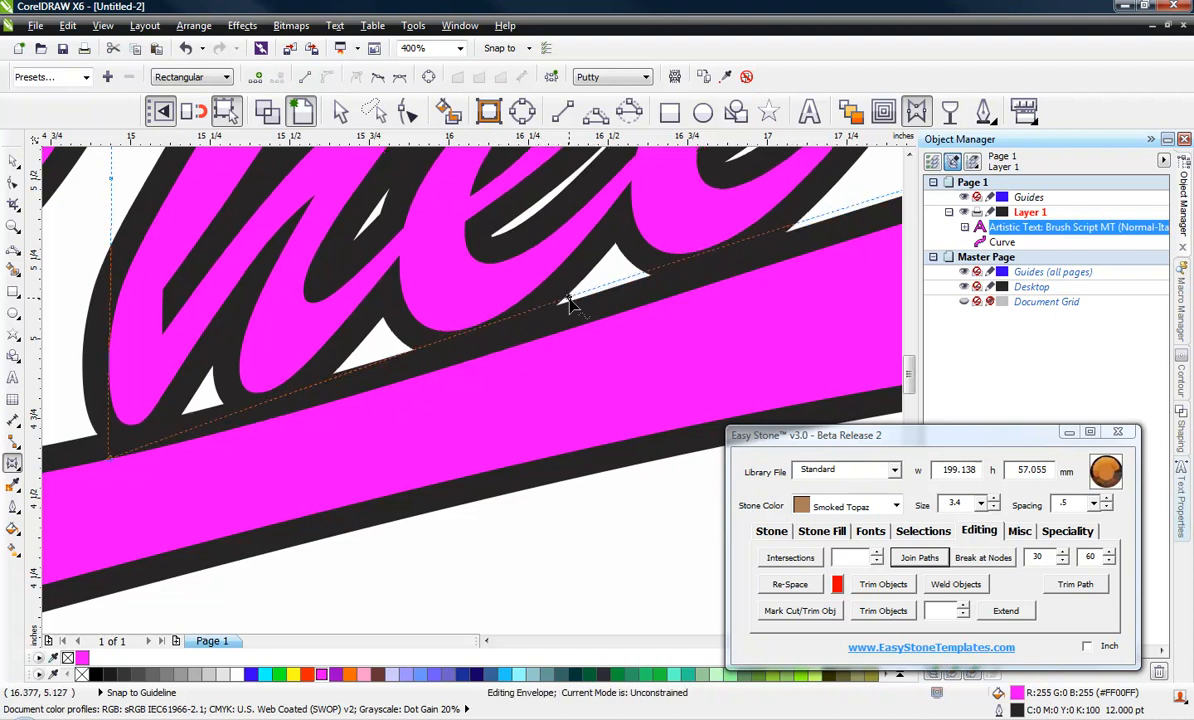
mouse_move(569, 301)
left_mouse_down()
mouse_move(573, 315)
mouse_move(575, 302)
left_mouse_up()
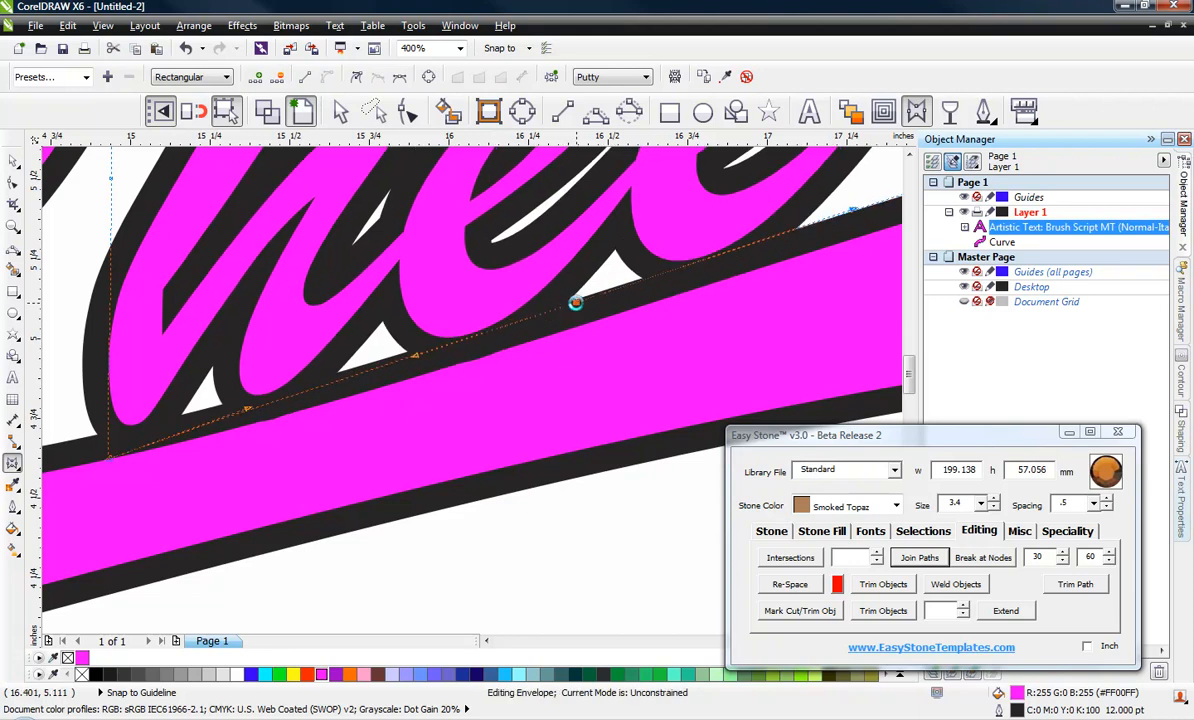
left_click(575, 302)
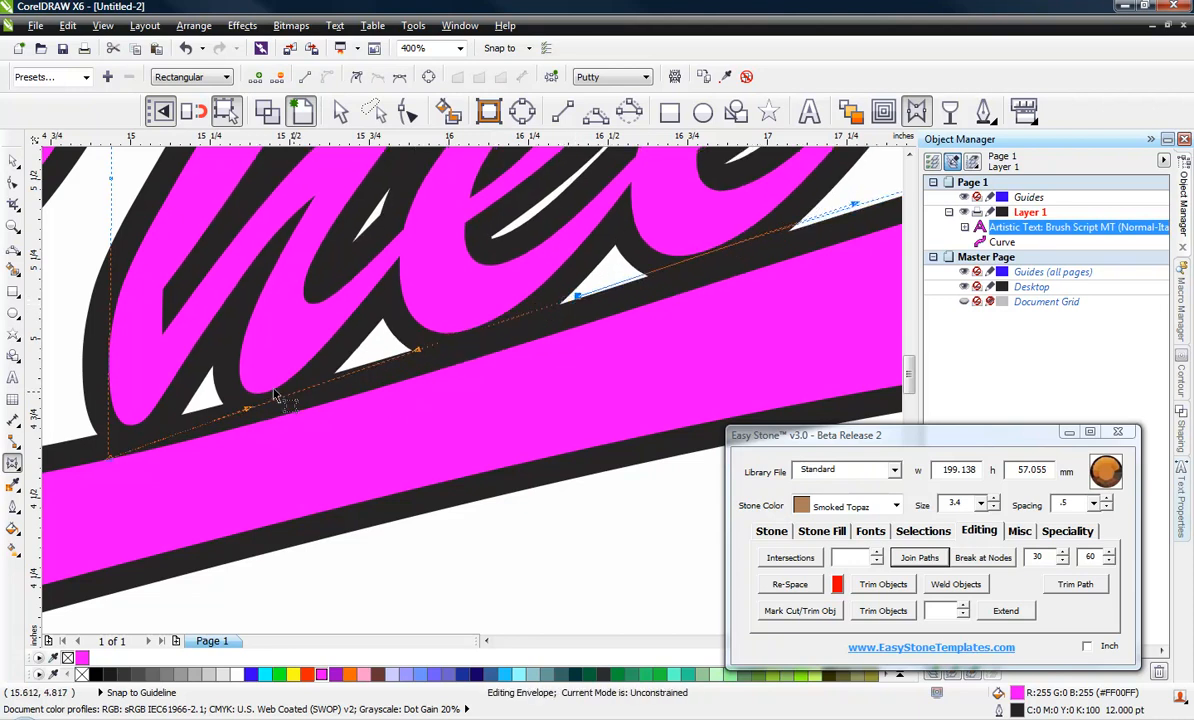
Lower the envelope's bottom node beneath the "e" after the "l" onto the tail's outline, then finish editing the envelope
scroll(241, 386, "down", 3)
scroll(474, 394, "up", 4)
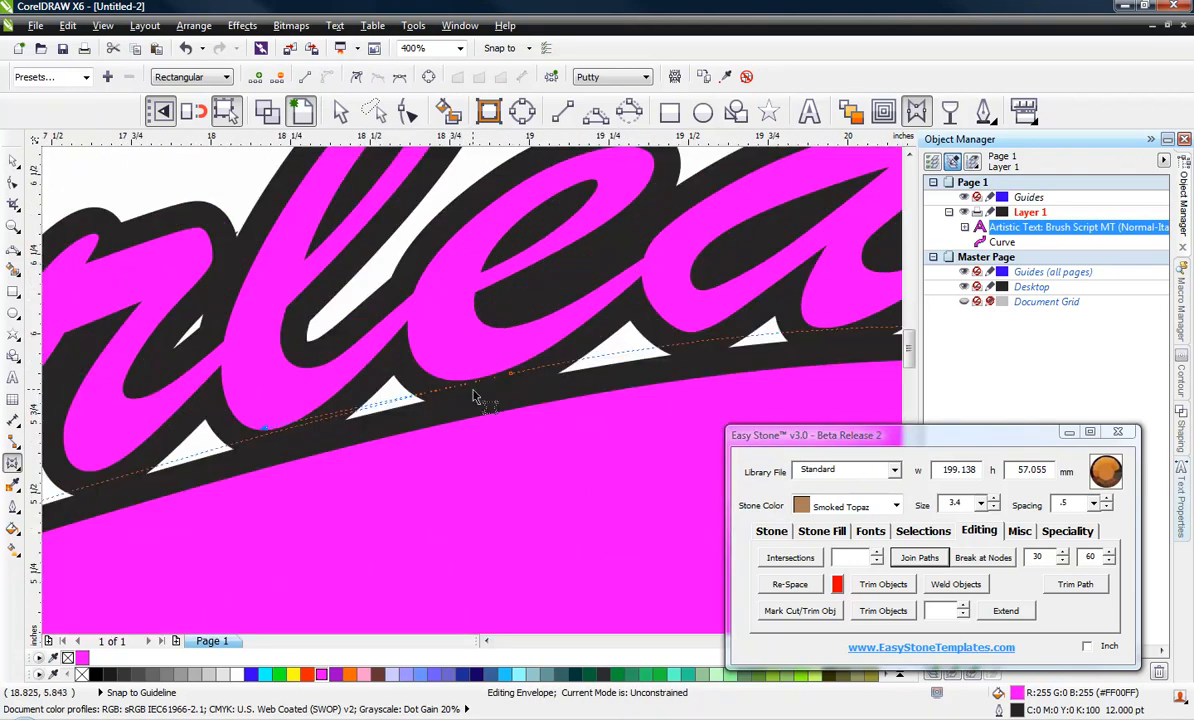
left_click_drag(557, 363, 546, 366)
key("ctrl+z")
scroll(545, 368, "down", 3)
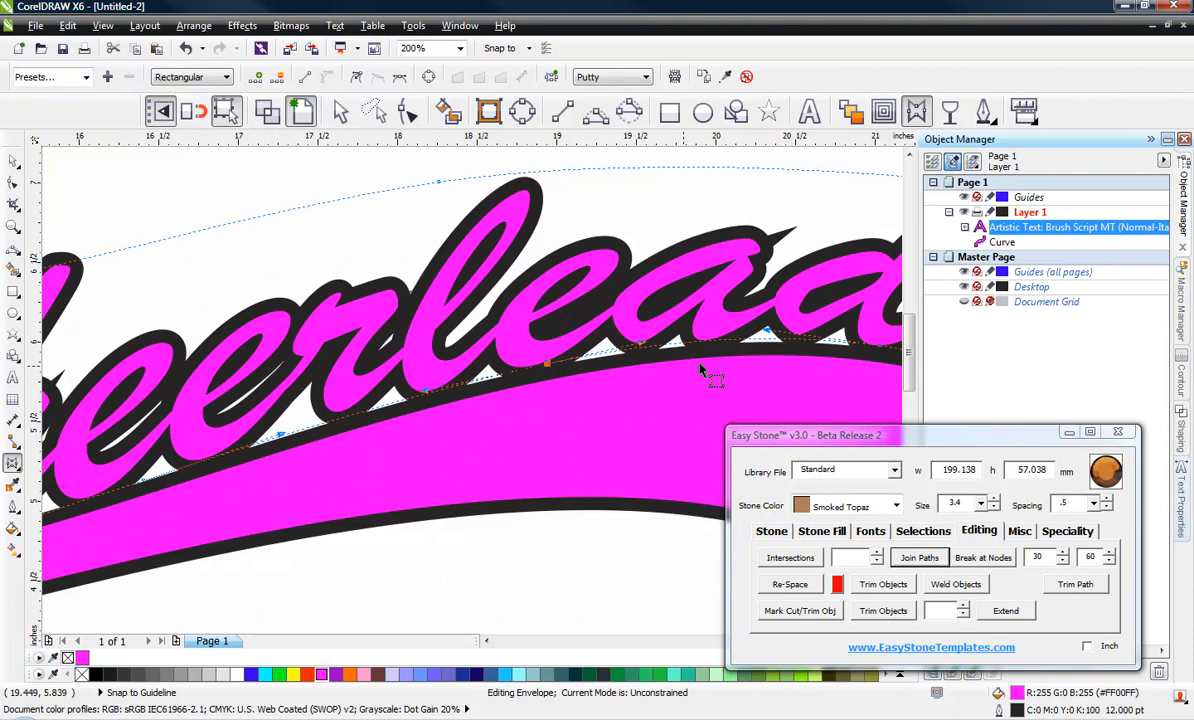
scroll(548, 388, "down", 1)
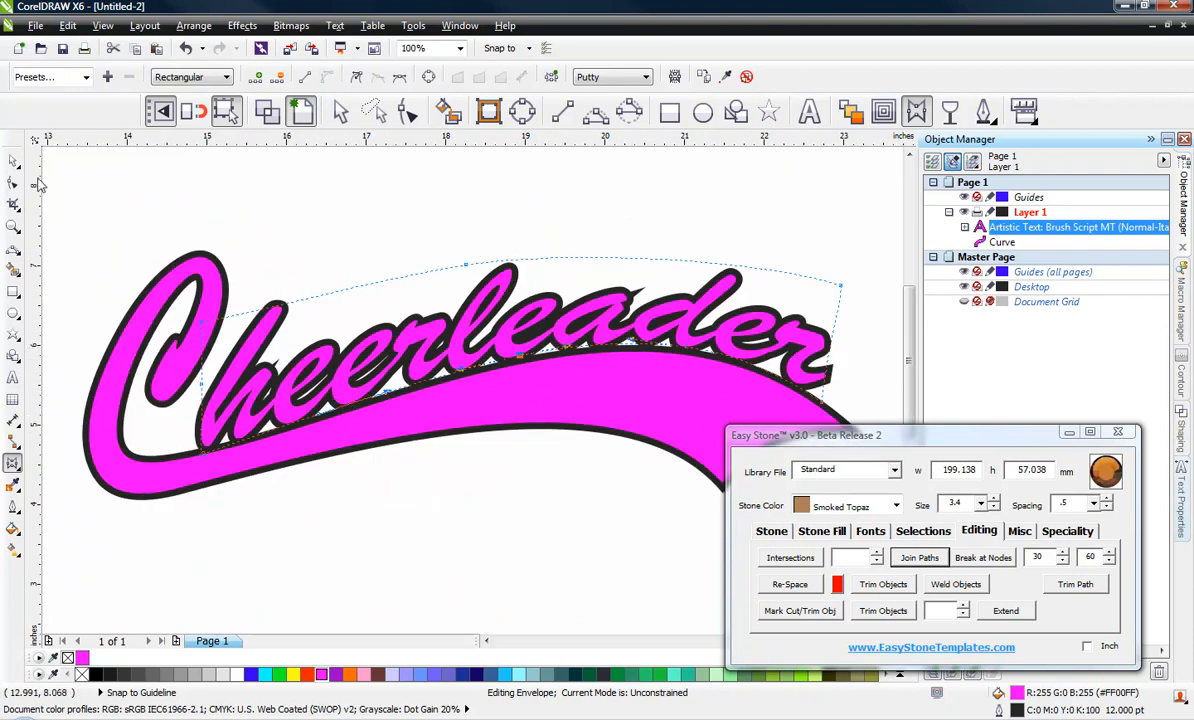
left_click(13, 160)
left_click(260, 206)
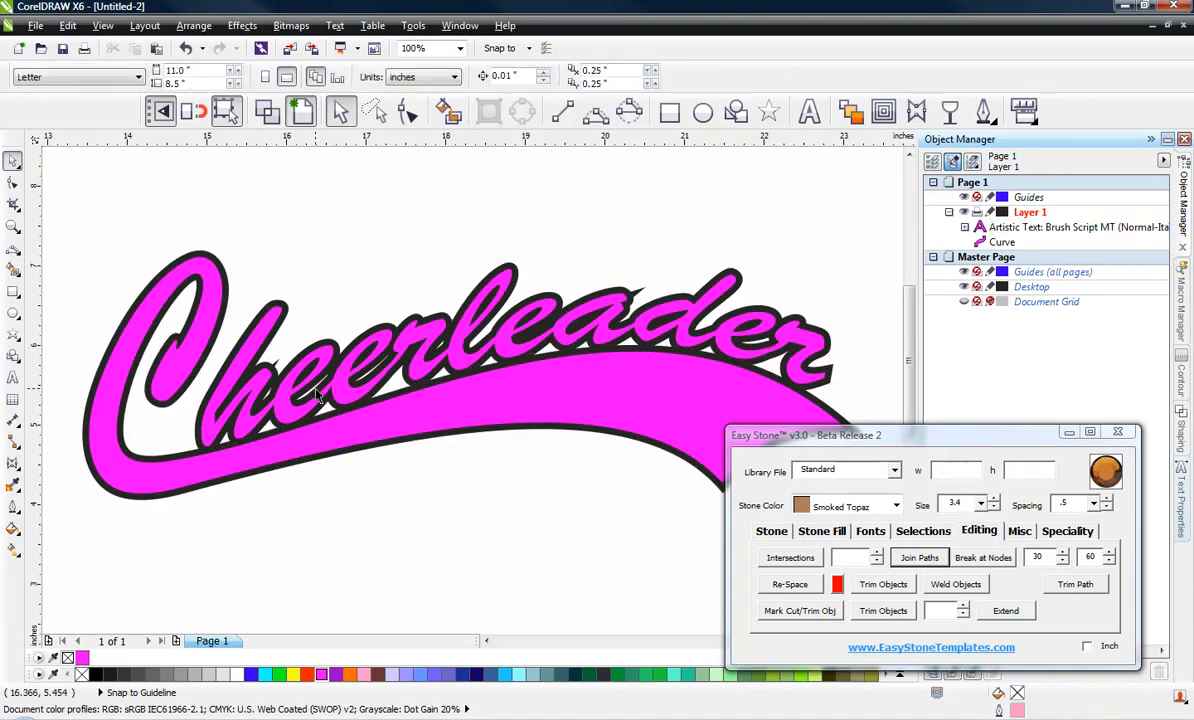
Set the outline width of the "heerleader" lettering to 14 pt
scroll(350, 365, "up", 2)
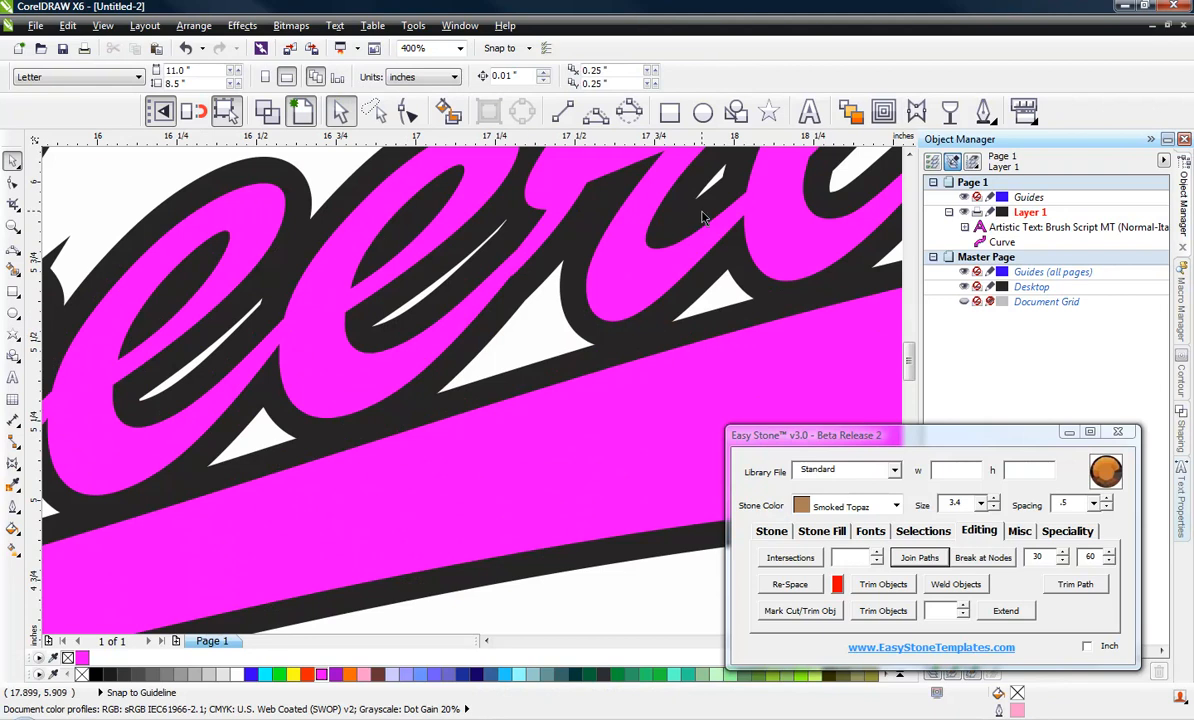
scroll(702, 217, "down", 4)
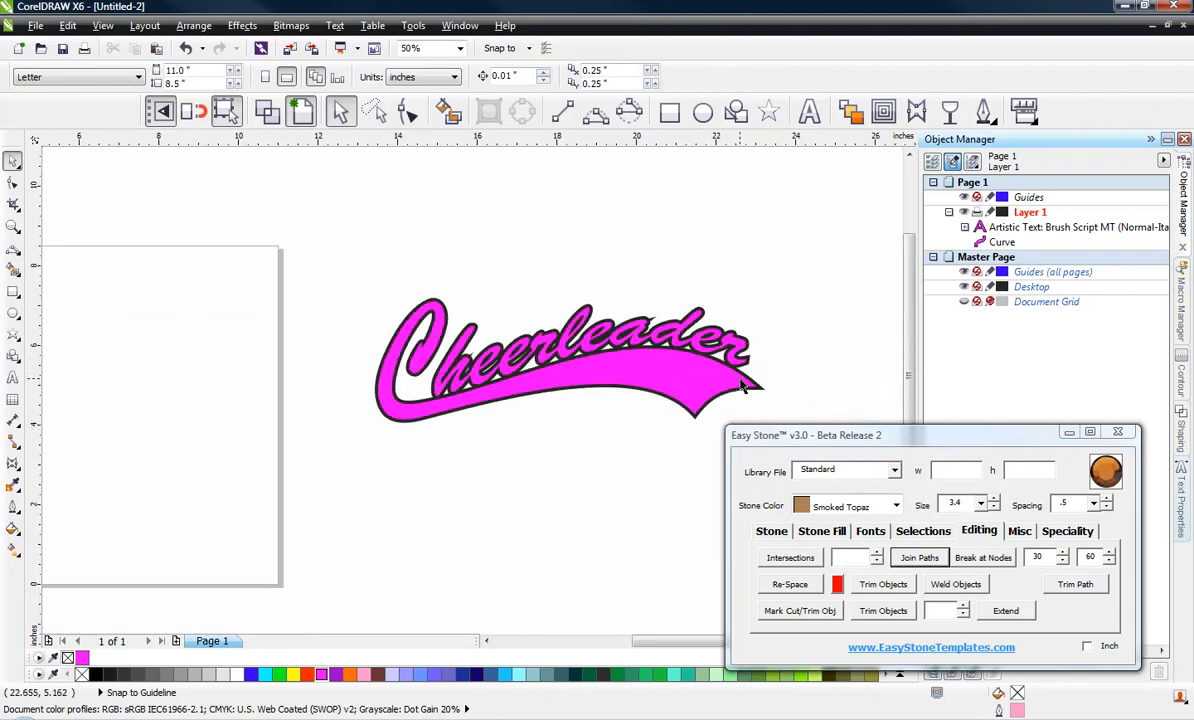
scroll(742, 388, "up", 1)
left_click(759, 344)
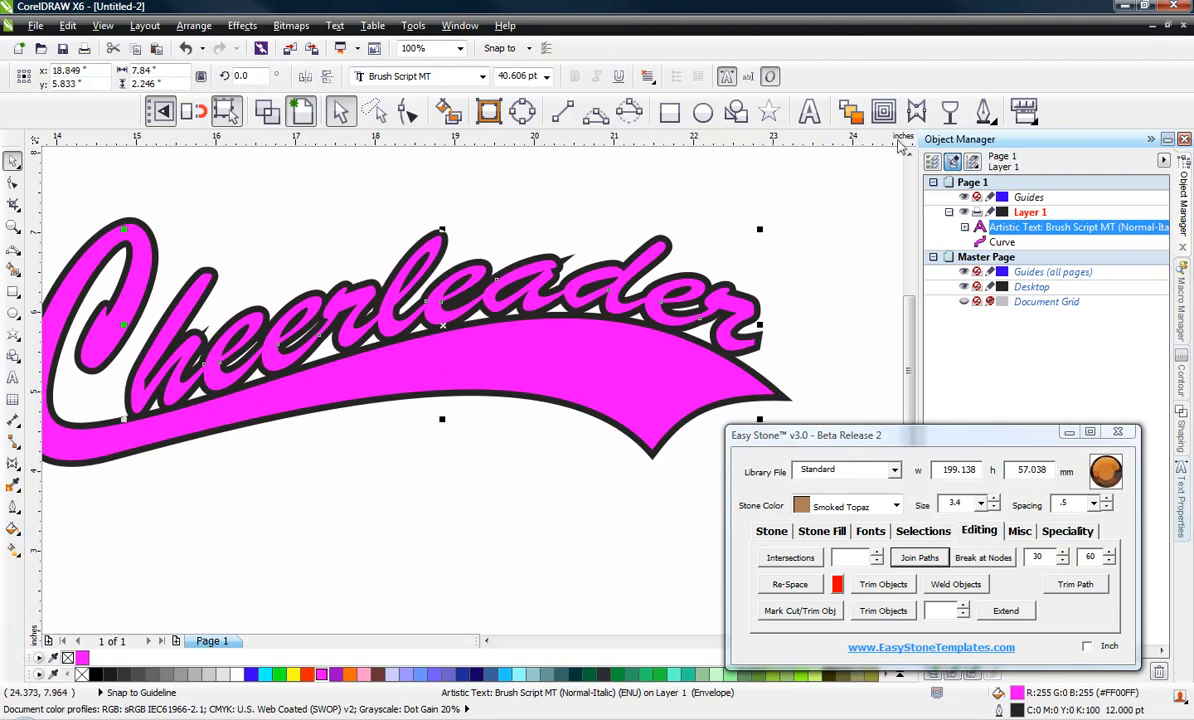
left_click(983, 112)
left_click(990, 152)
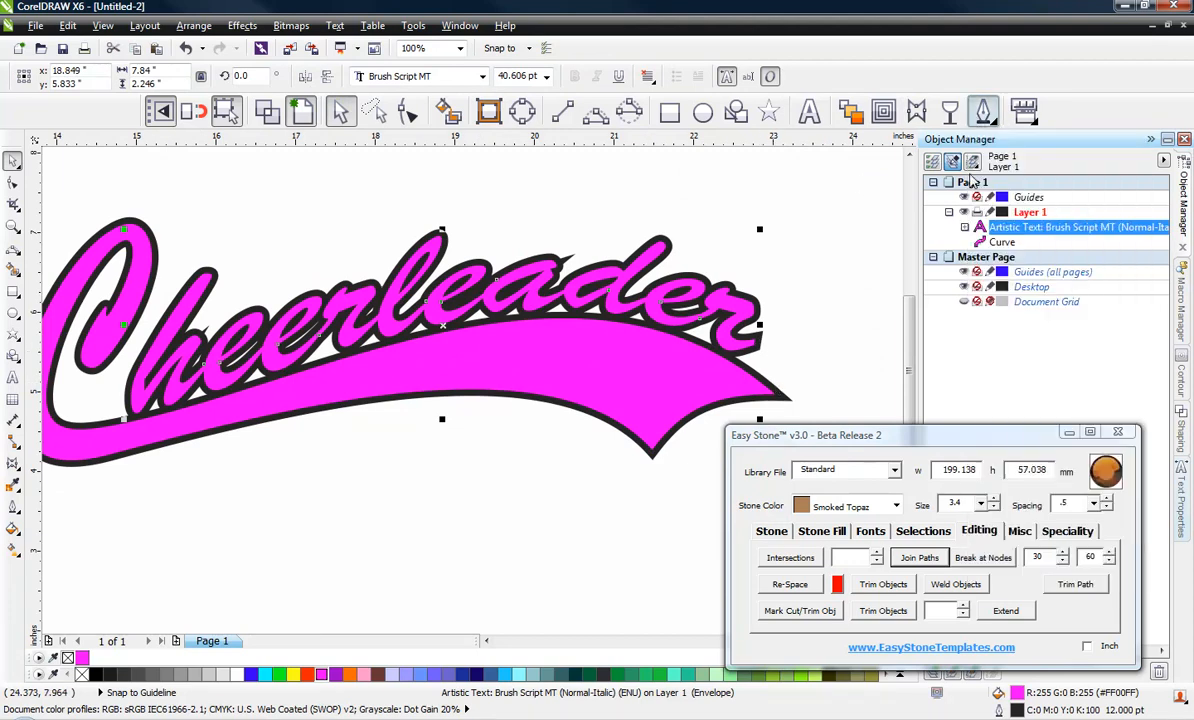
left_click(472, 274)
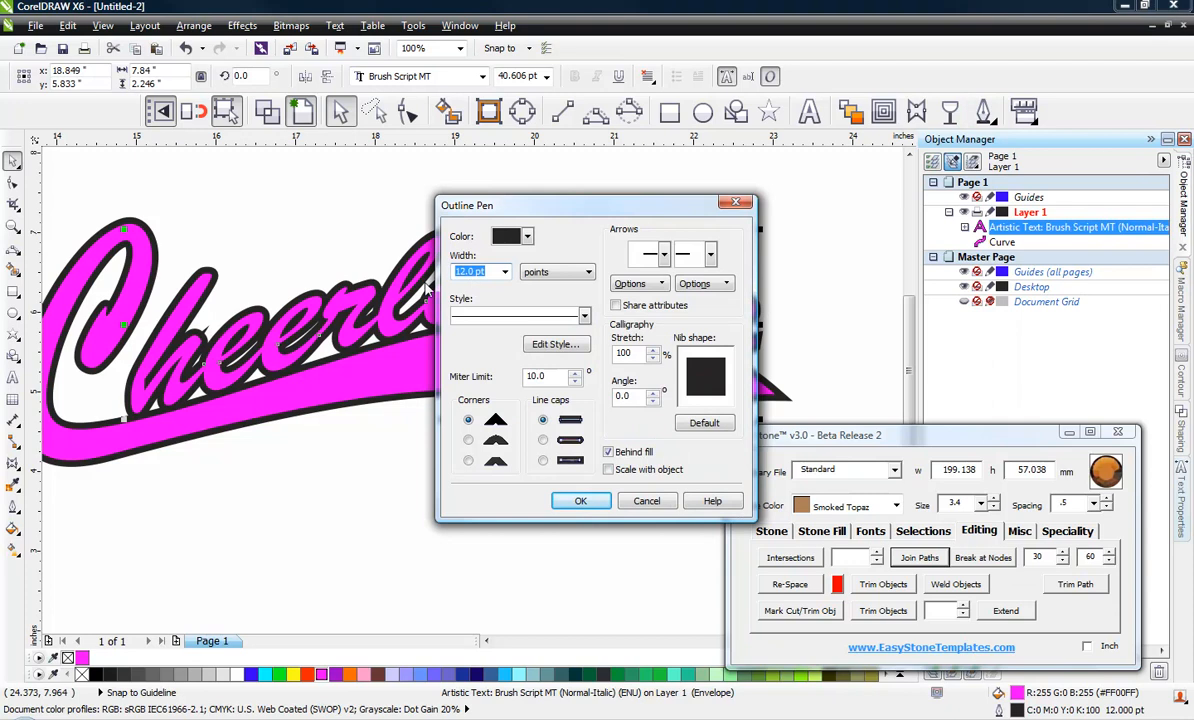
type("14")
left_click(581, 500)
left_click(535, 530)
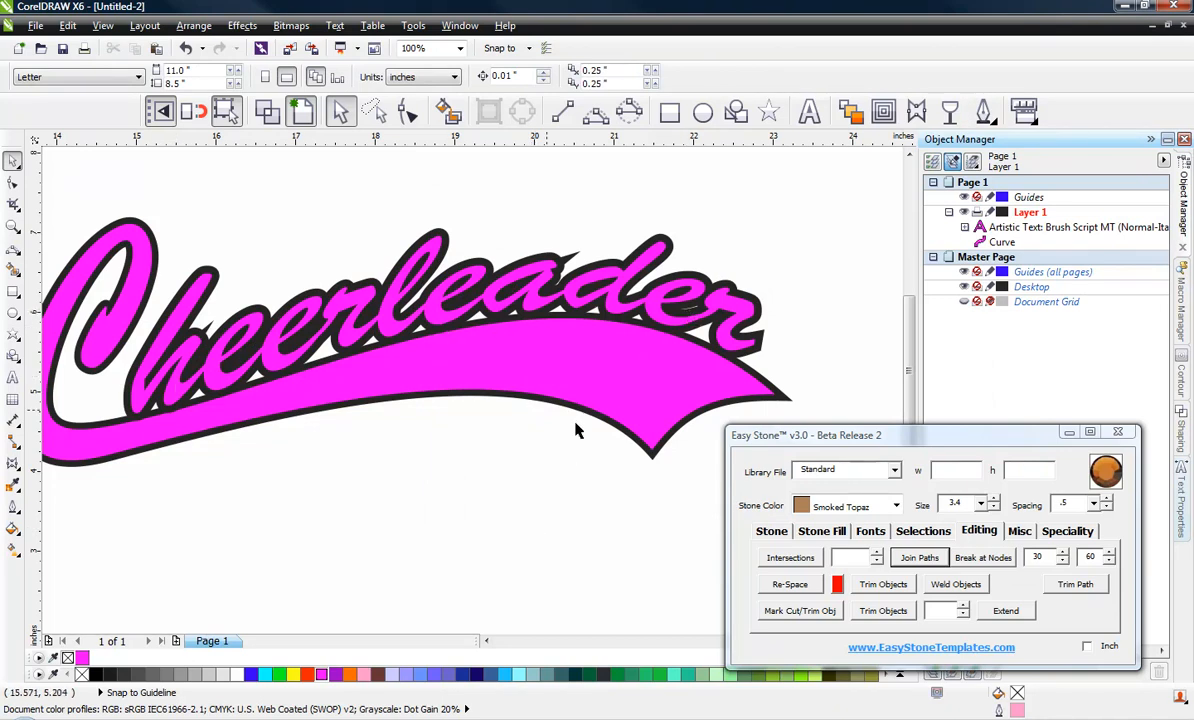
Set the outline width of the C with its tail to 14 pt
left_click(770, 395)
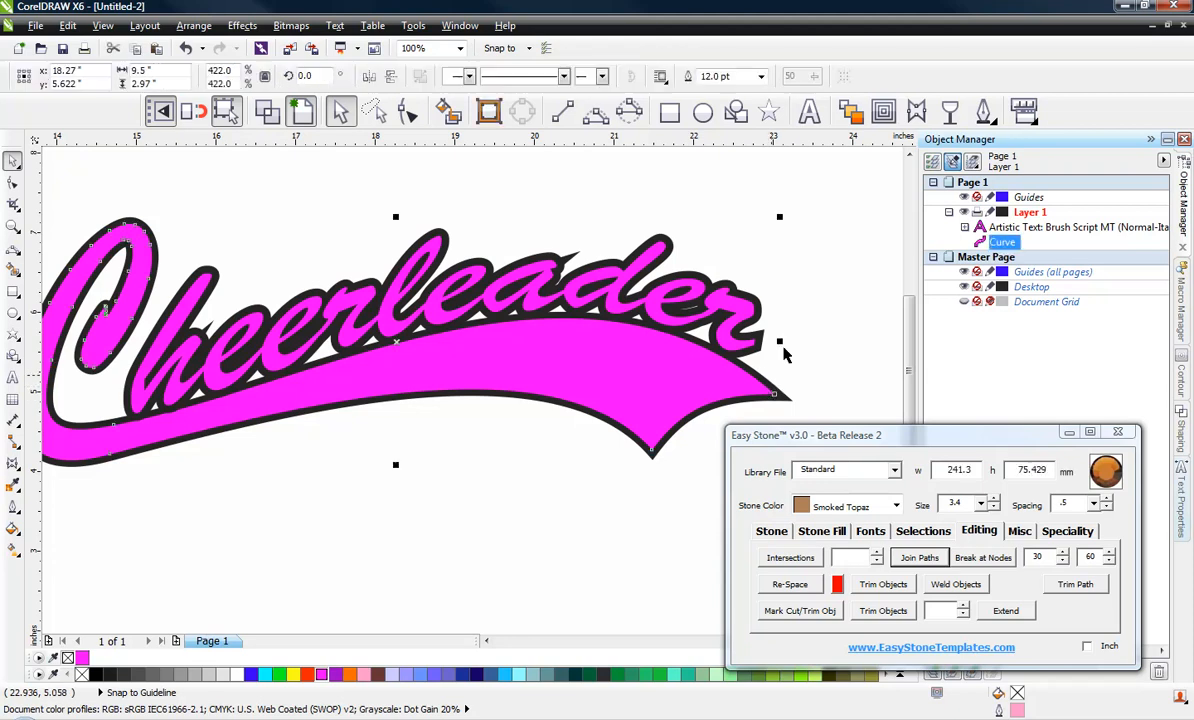
left_click(984, 111)
left_click(1000, 146)
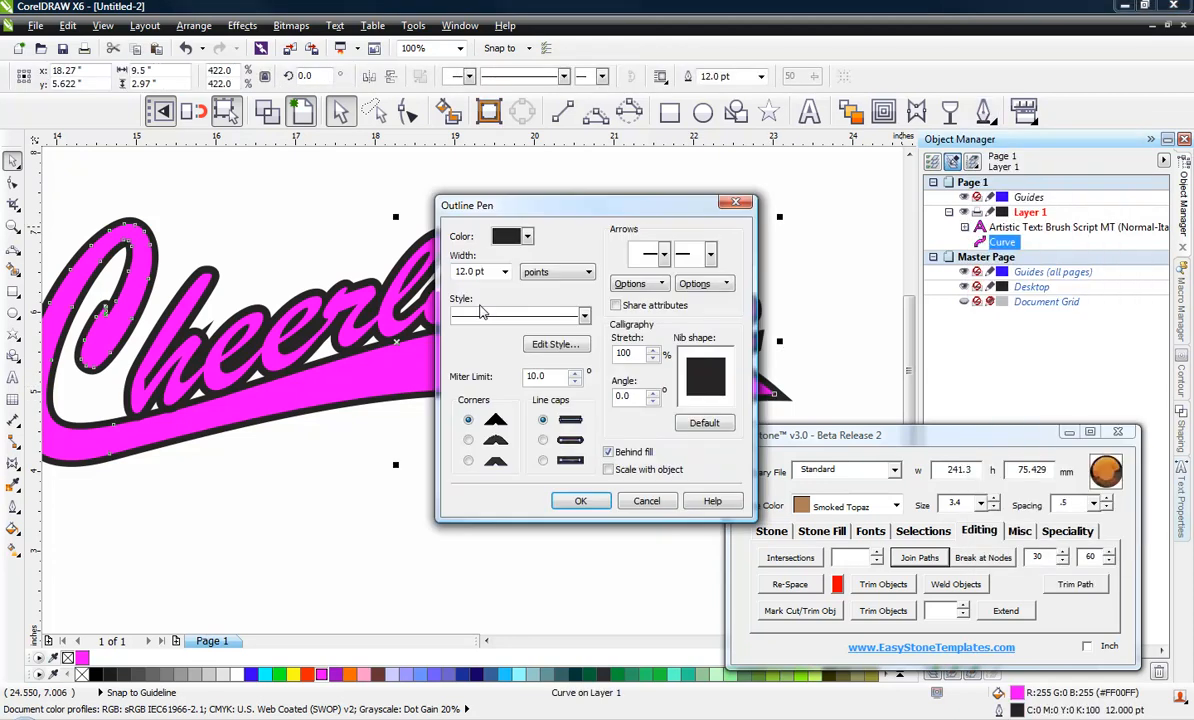
left_click(487, 271)
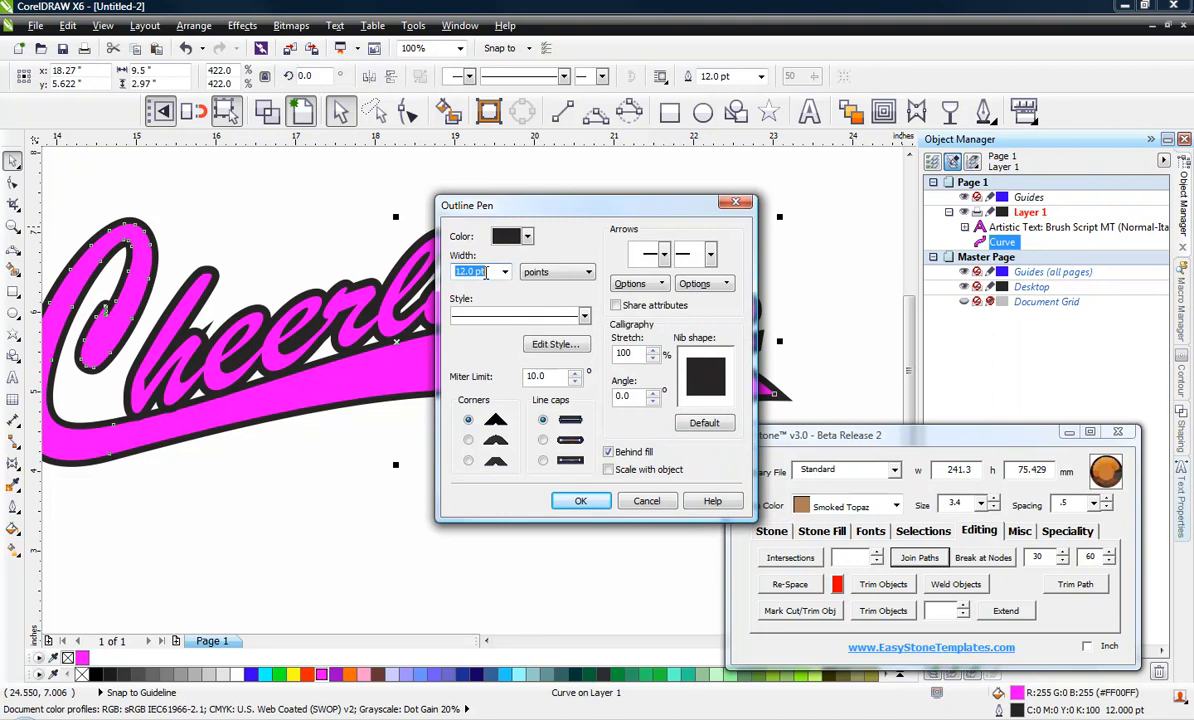
type("14")
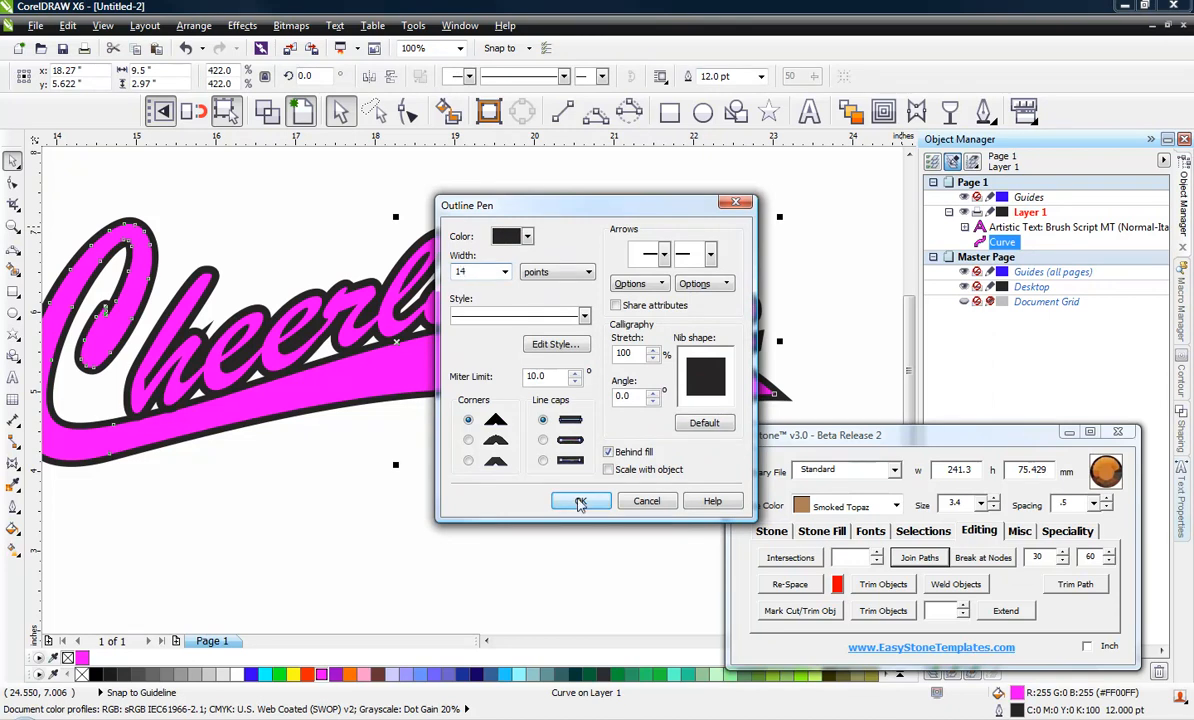
left_click(580, 500)
left_click(525, 530)
scroll(545, 355, "down", 1)
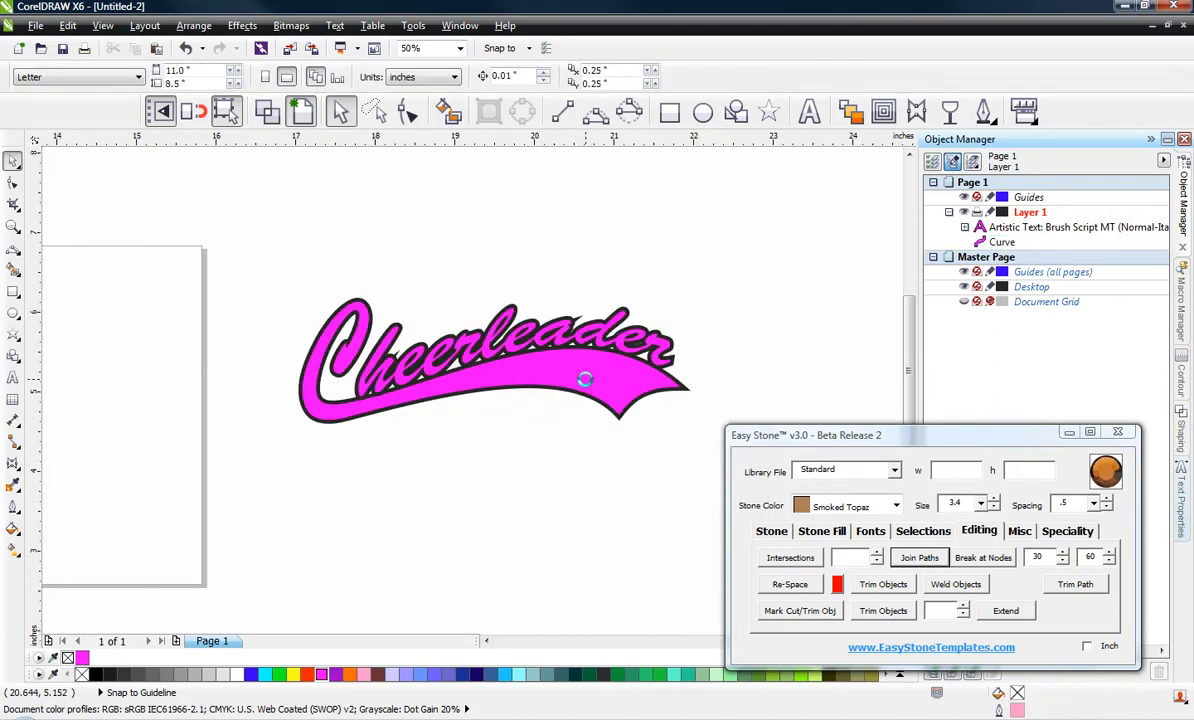
scroll(585, 378, "up", 1)
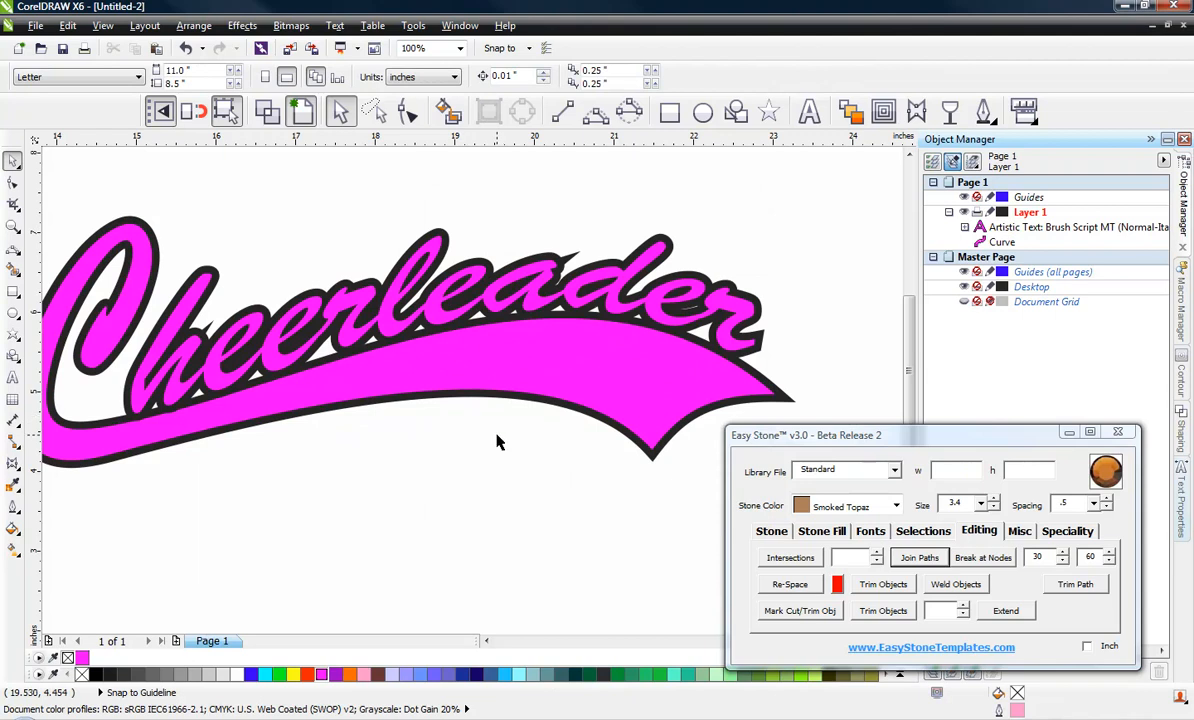
Move the envelope's lower-left corner node beneath the "h" up about 0.04 inches and left about 0.02 inches, then leave envelope editing
scroll(225, 440, "up", 2)
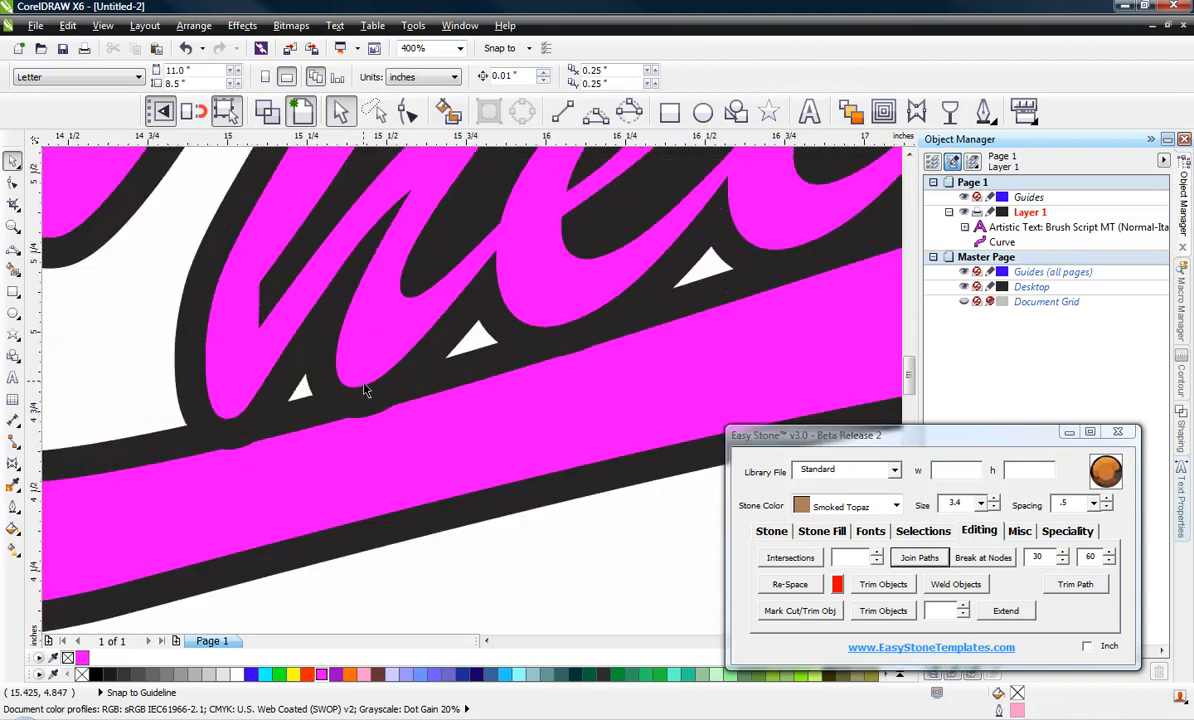
left_click(369, 366)
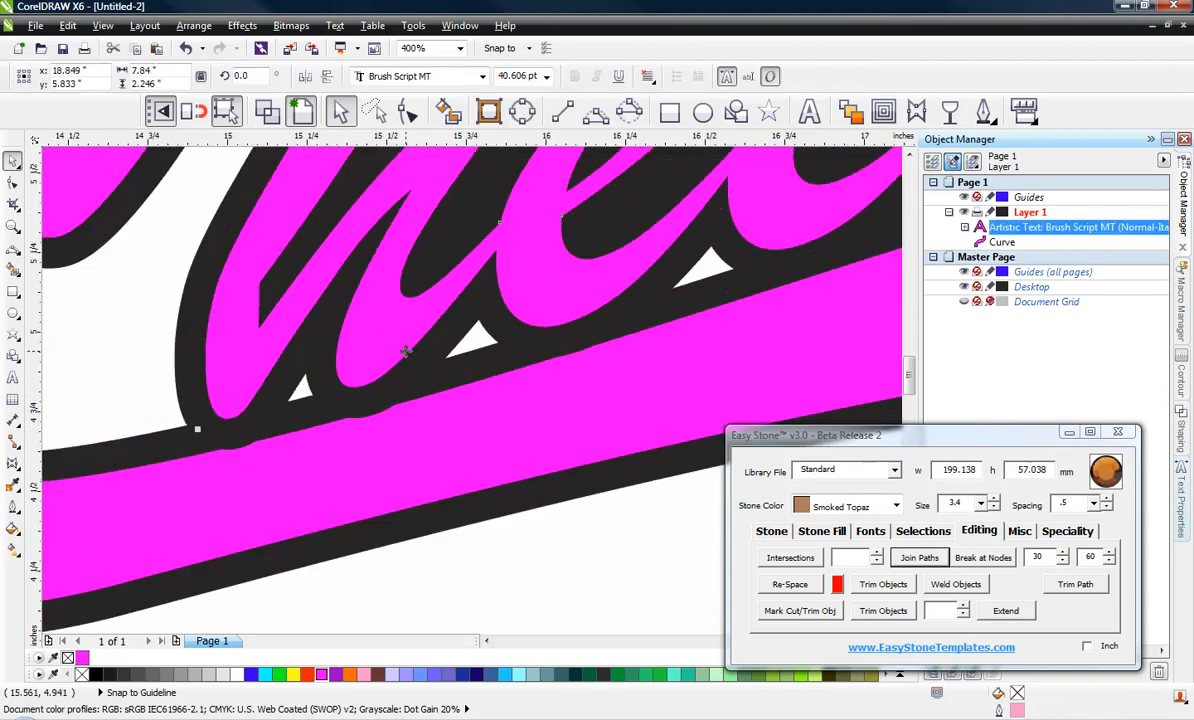
left_click(916, 110)
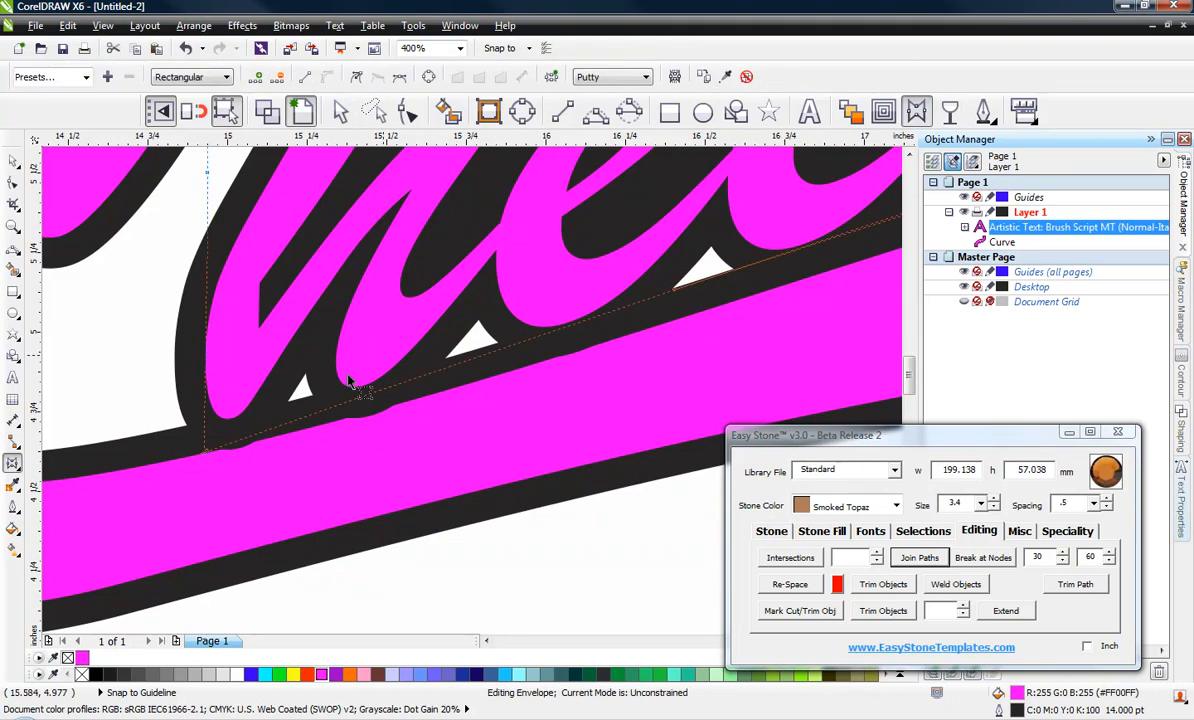
left_click_drag(204, 458, 198, 438)
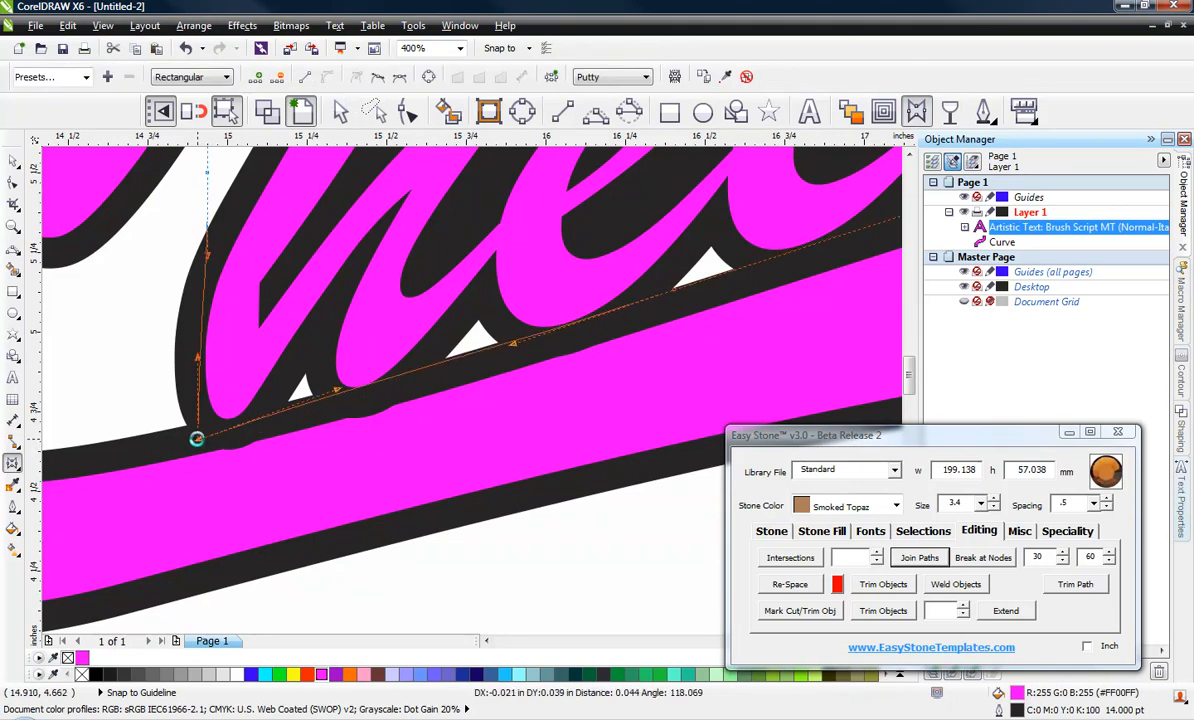
scroll(269, 427, "down", 1)
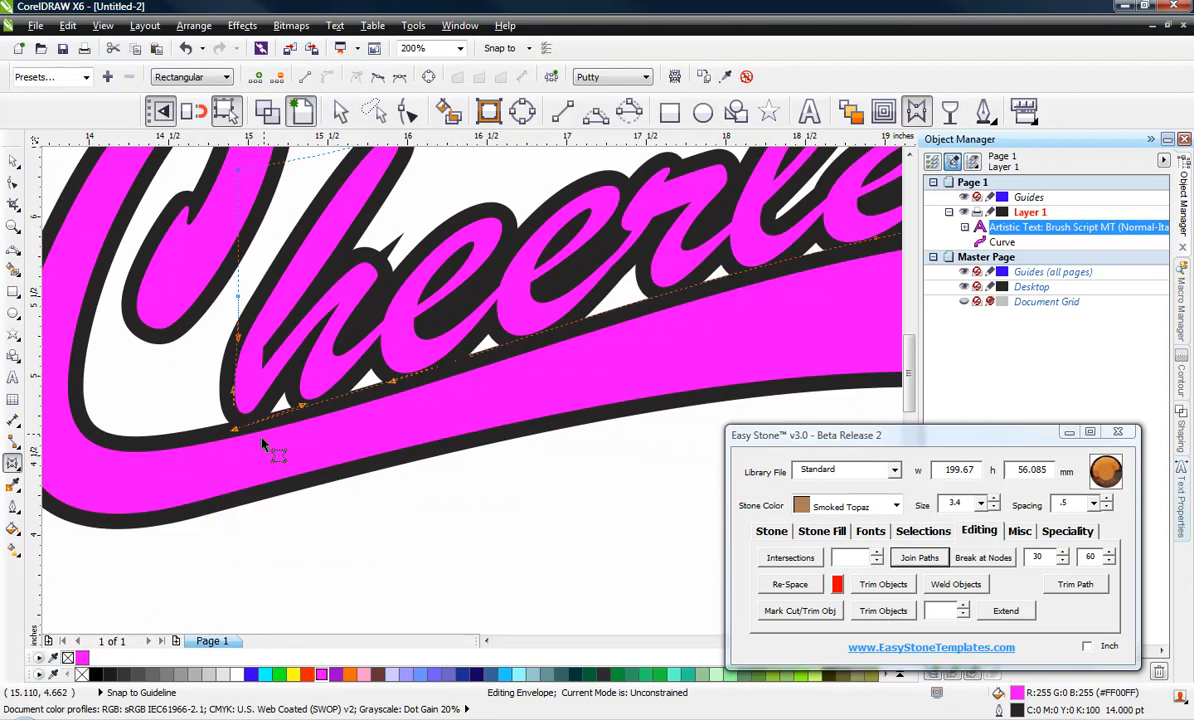
left_click(13, 161)
left_click(390, 495)
scroll(300, 390, "down", 2)
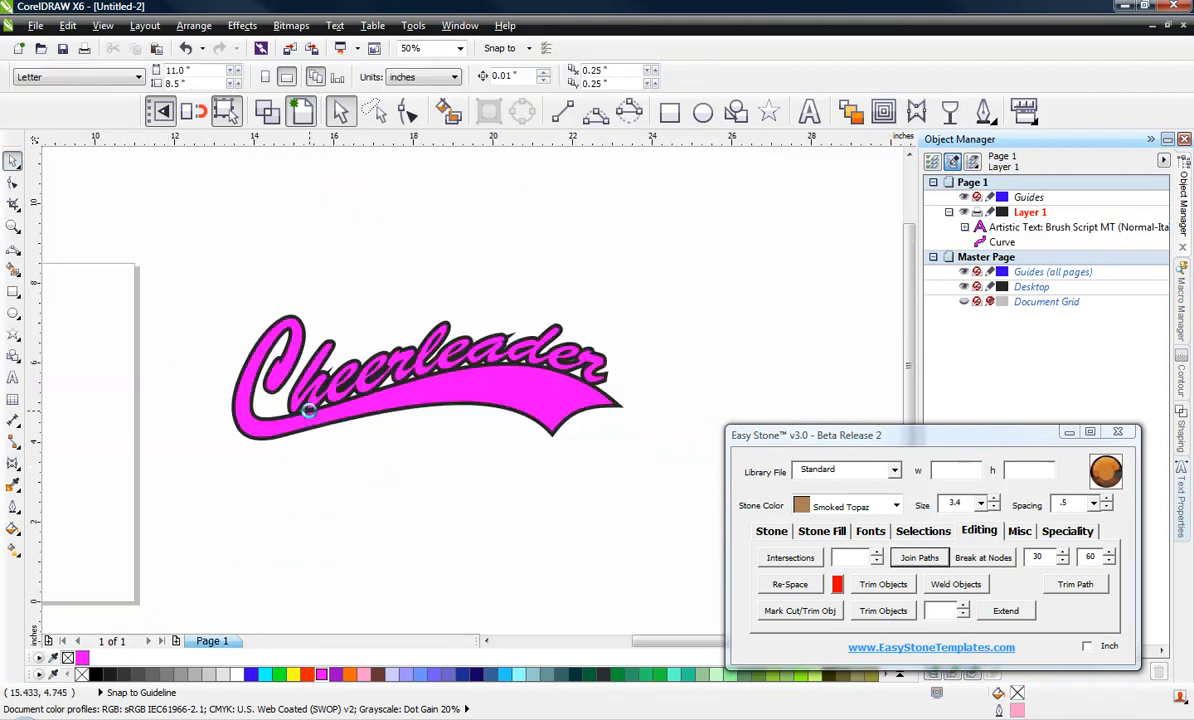
Convert the 14 pt outline of the "heerleader" lettering to a separate object, comparing the result in wireframe and enhanced view
scroll(360, 397, "up", 1)
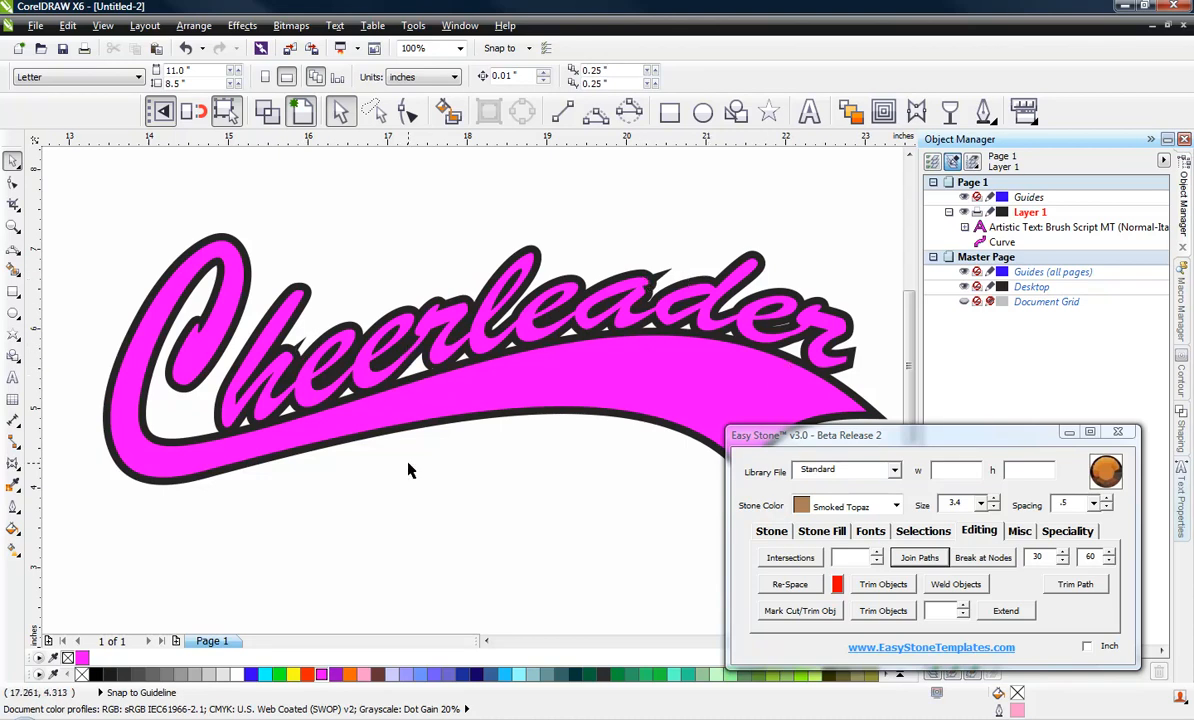
scroll(207, 281, "down", 2)
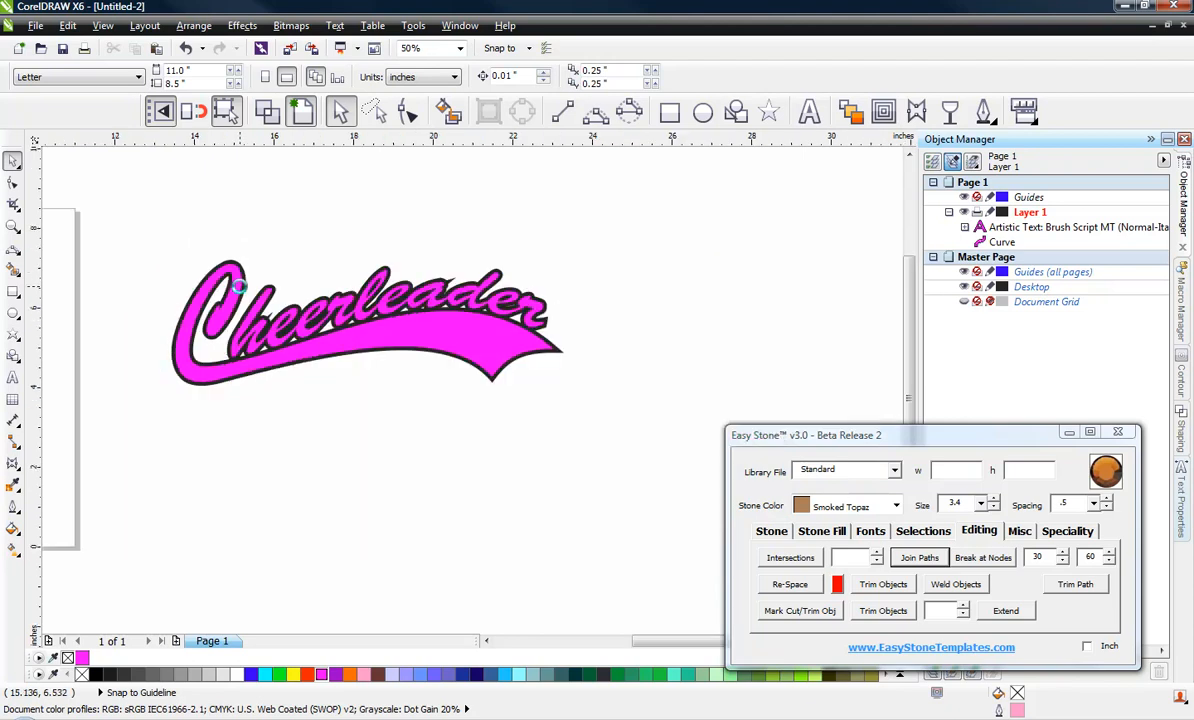
scroll(280, 311, "up", 2)
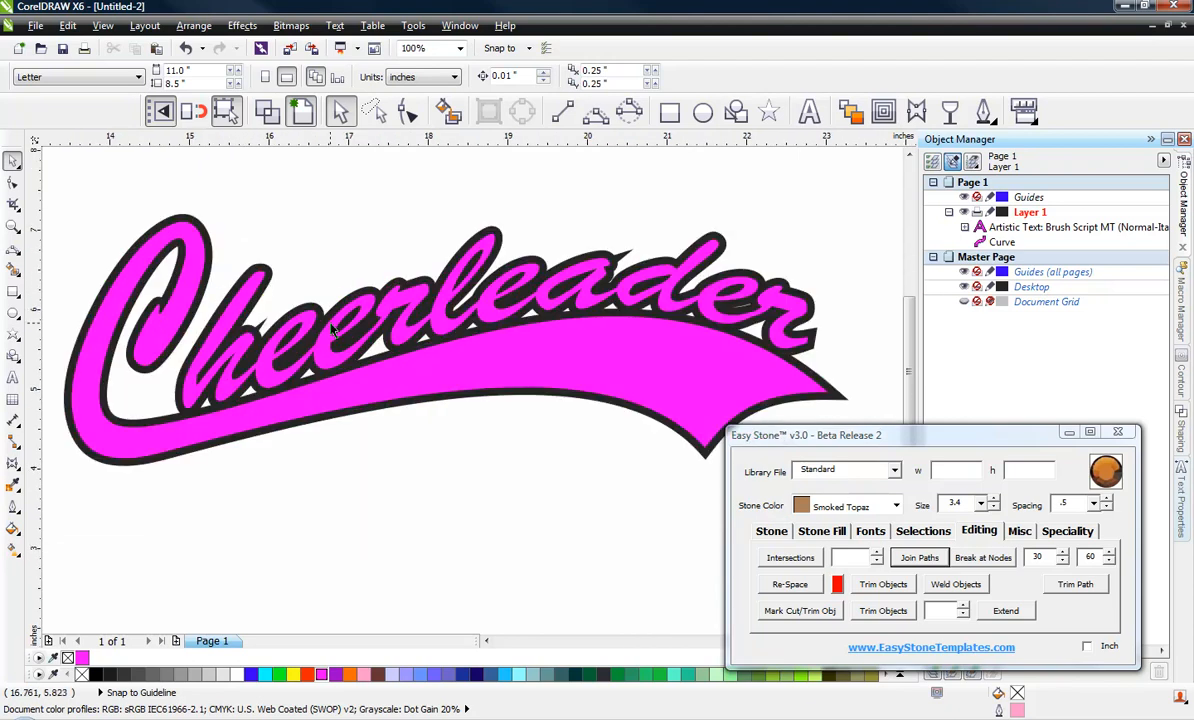
left_click(360, 293)
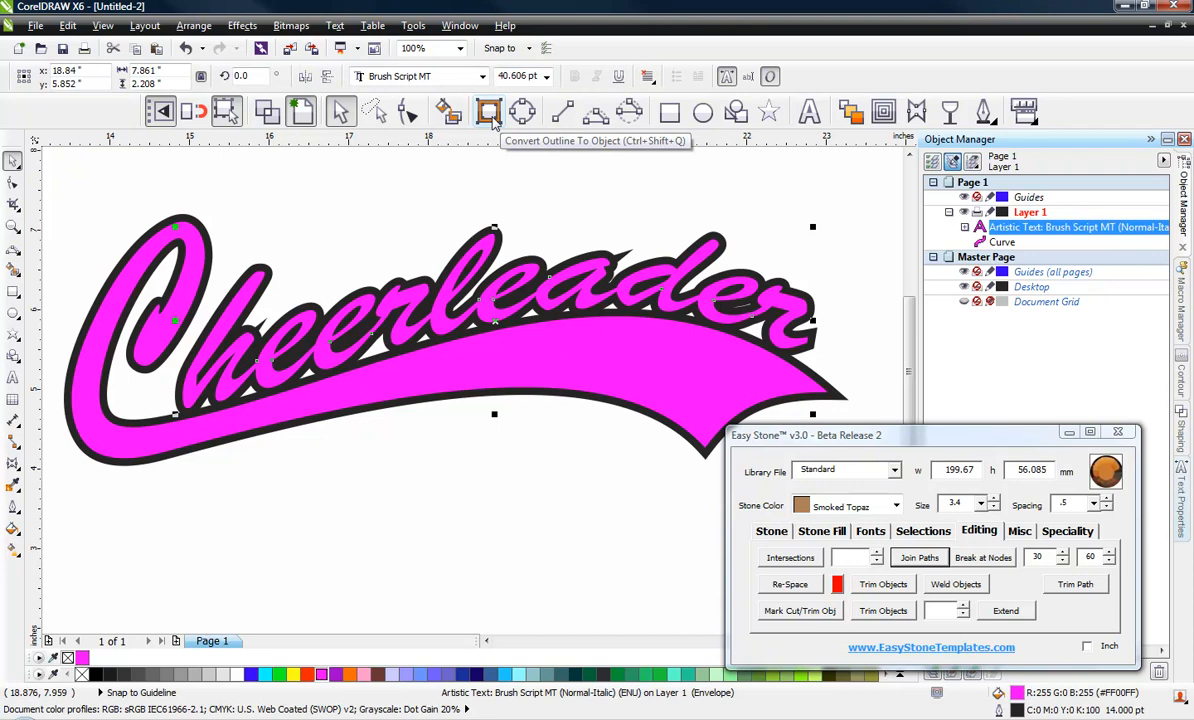
left_click(264, 115)
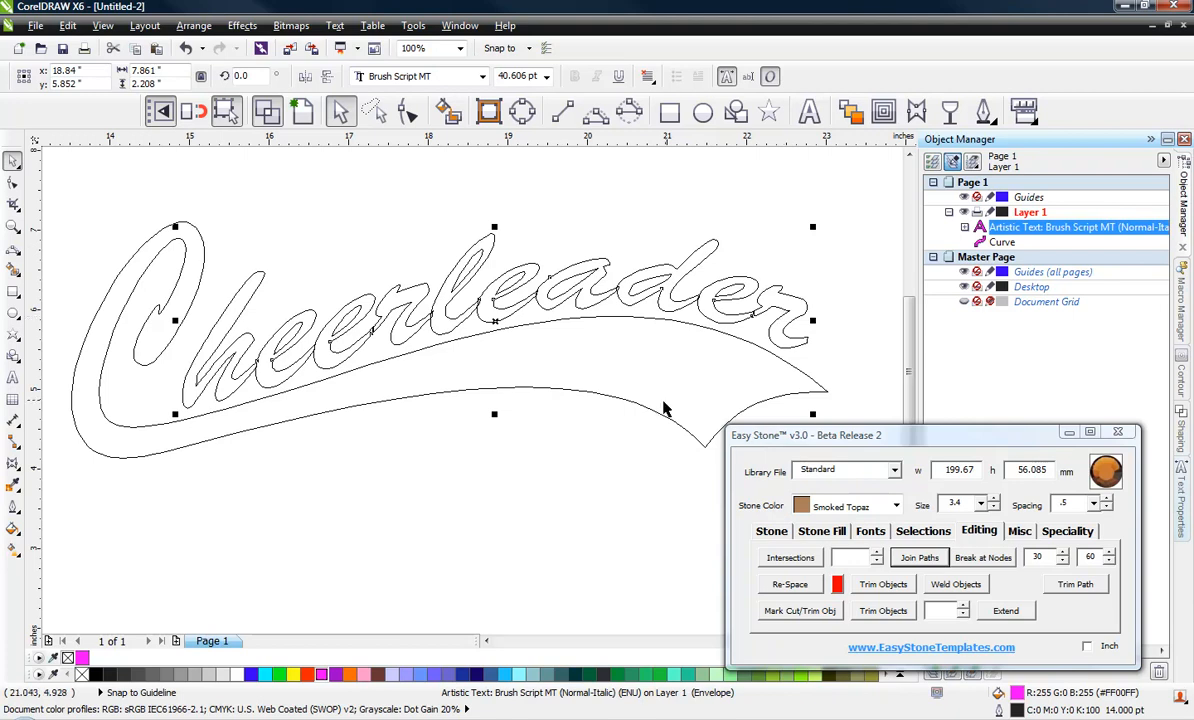
left_click(302, 112)
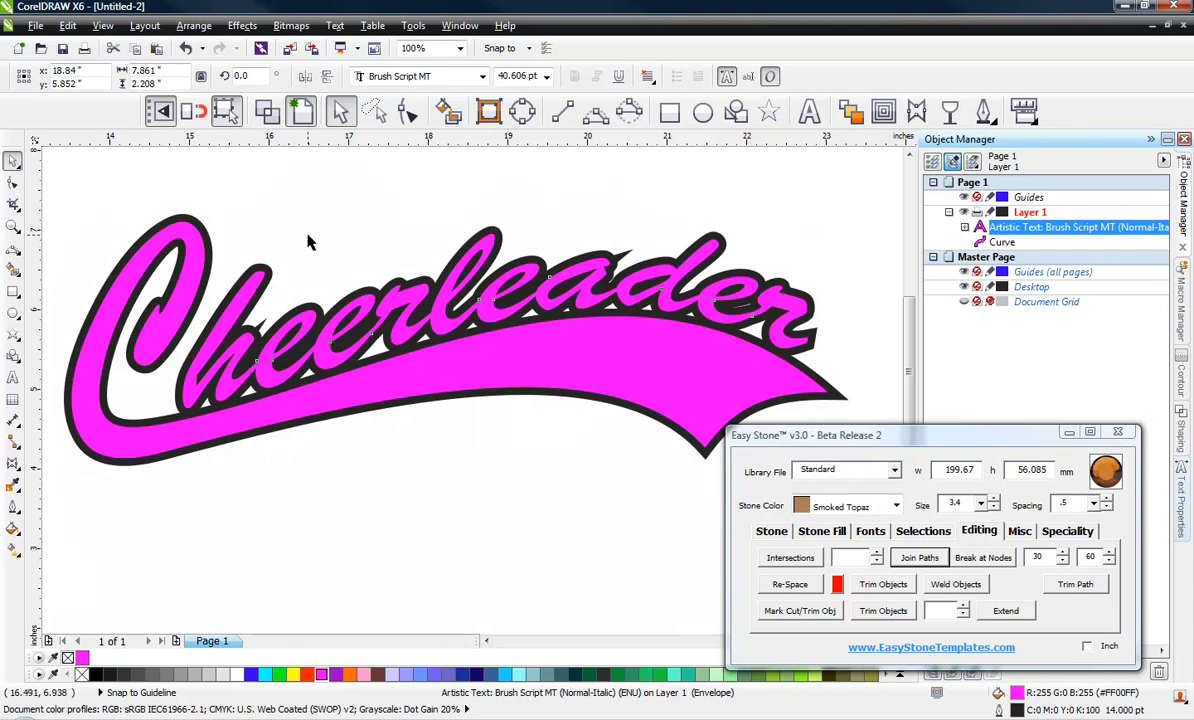
left_click(312, 248)
left_click(398, 291)
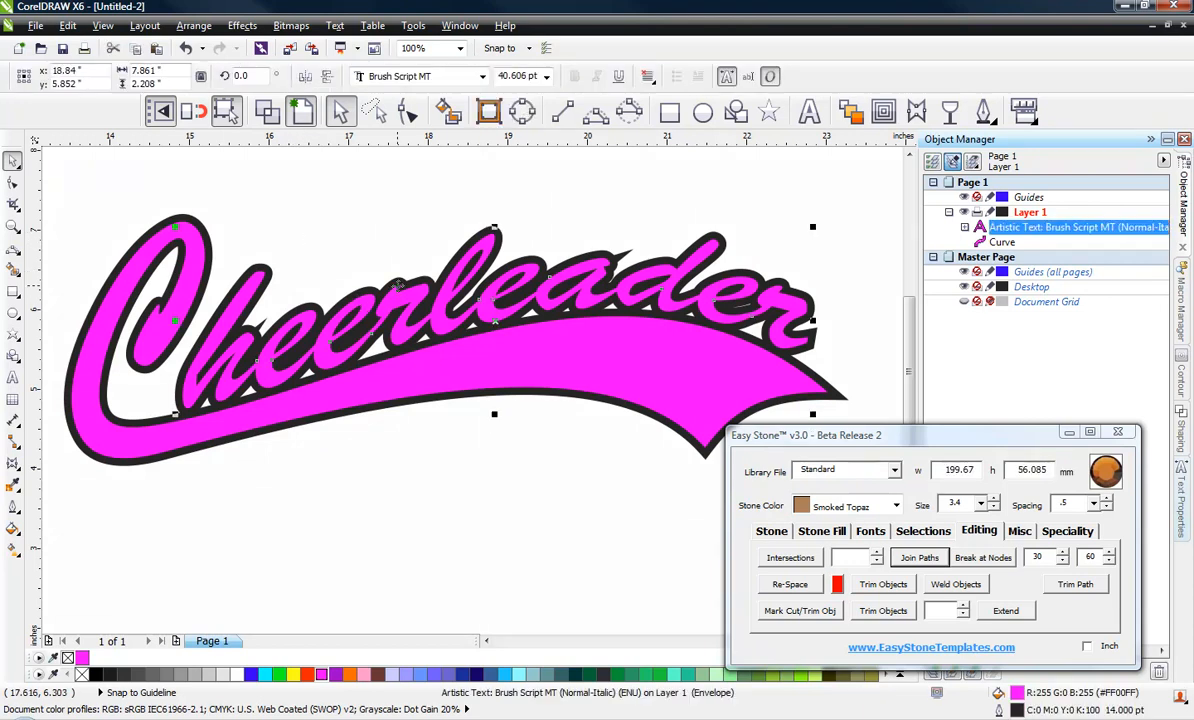
left_click(488, 116)
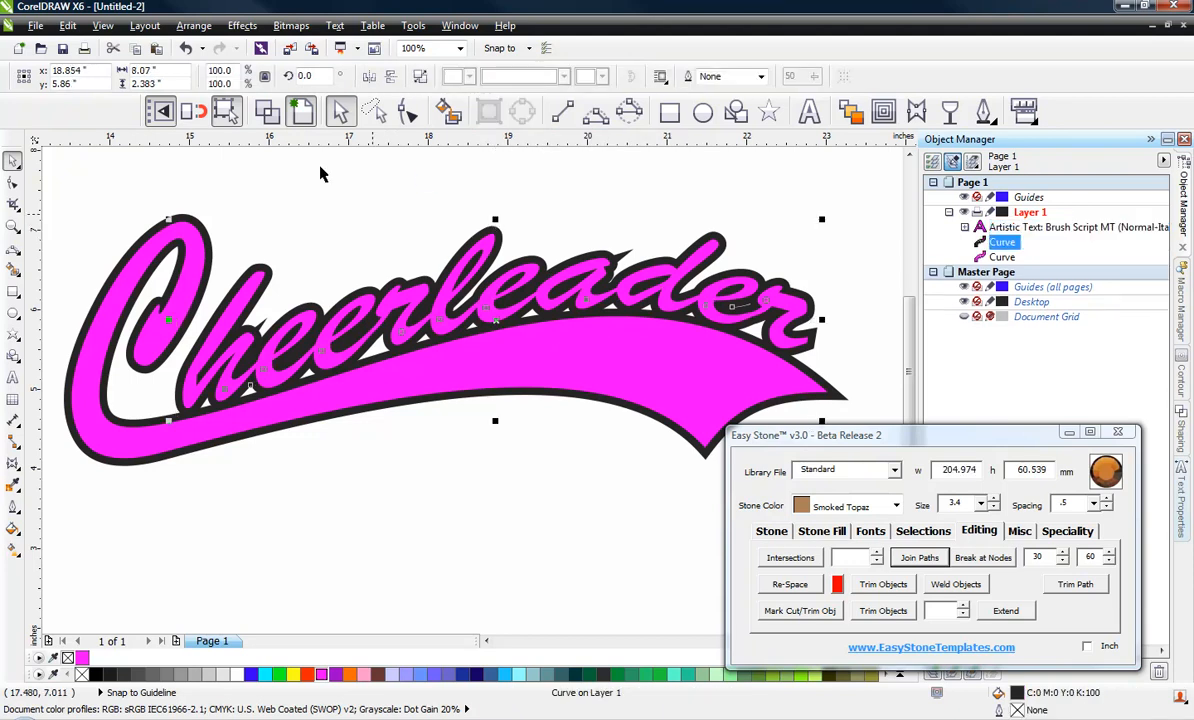
left_click(263, 114)
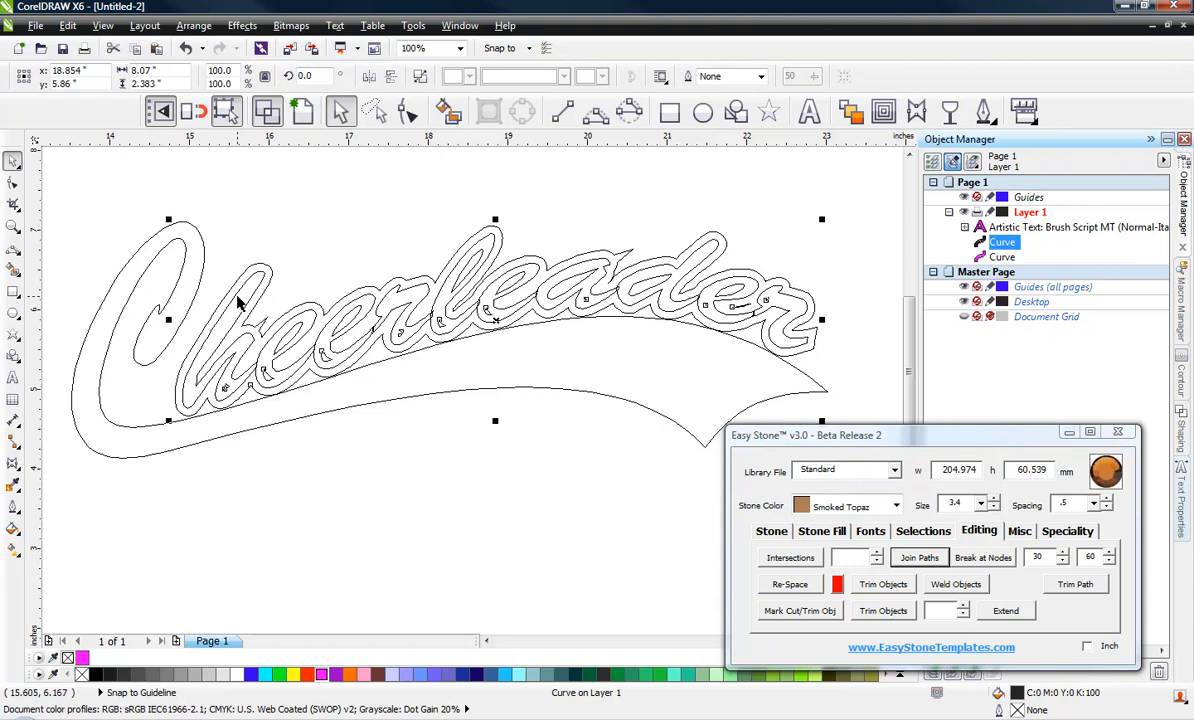
left_click(301, 111)
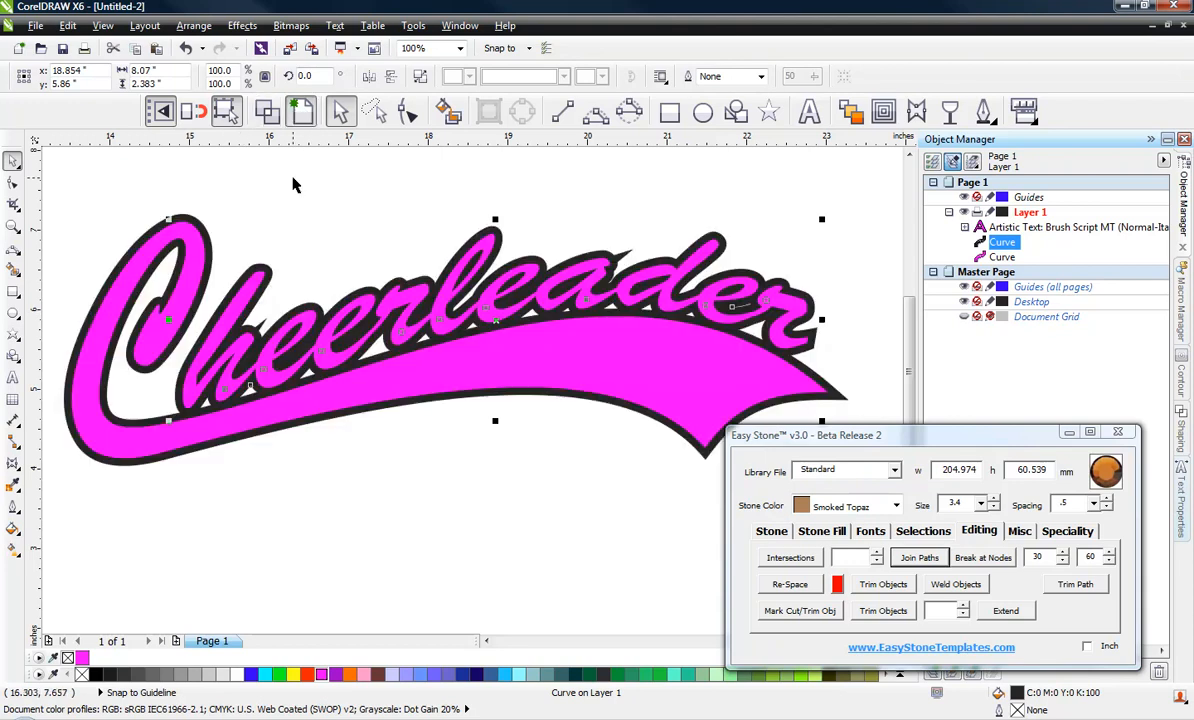
Convert the 14 pt outline of the tailed C to a separate object, check it in wireframe, then return to enhanced view and deselect
left_click(391, 407)
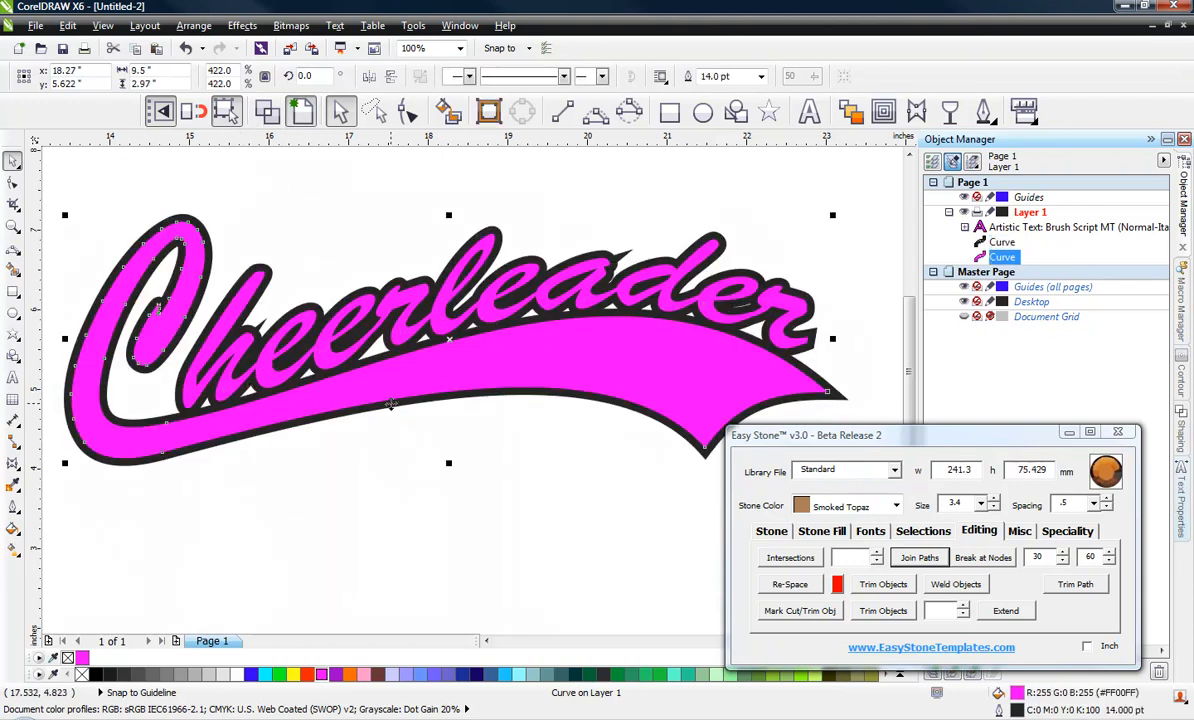
left_click(264, 112)
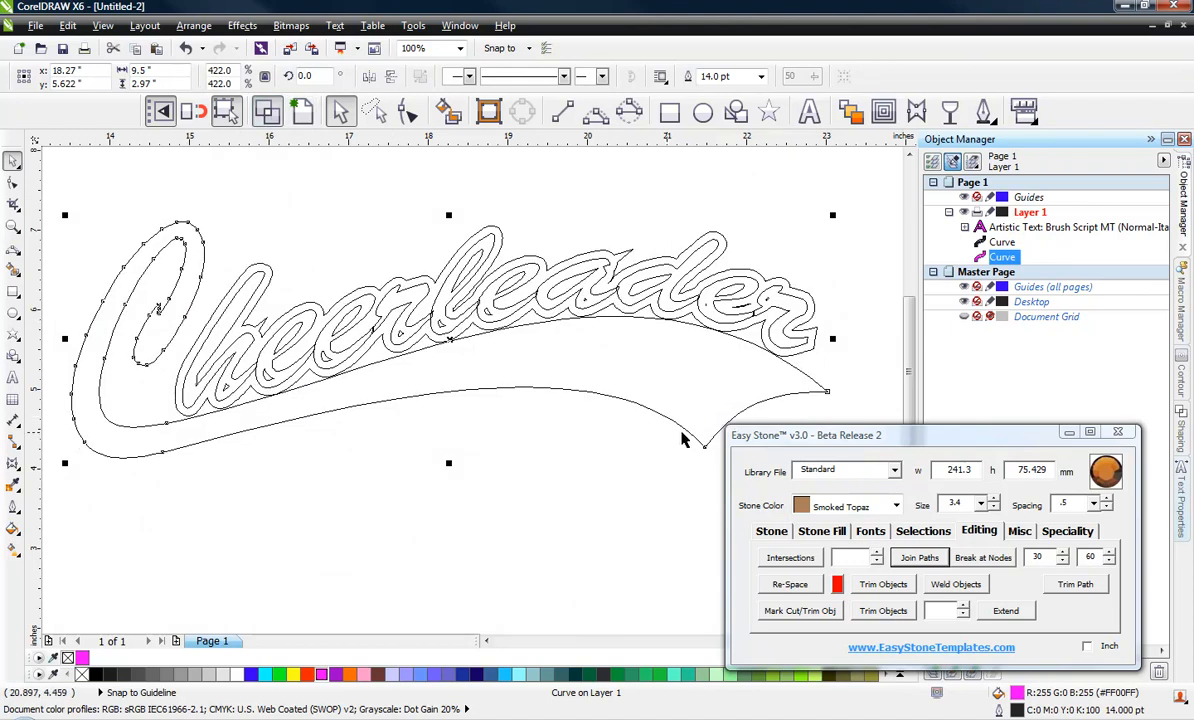
left_click(489, 113)
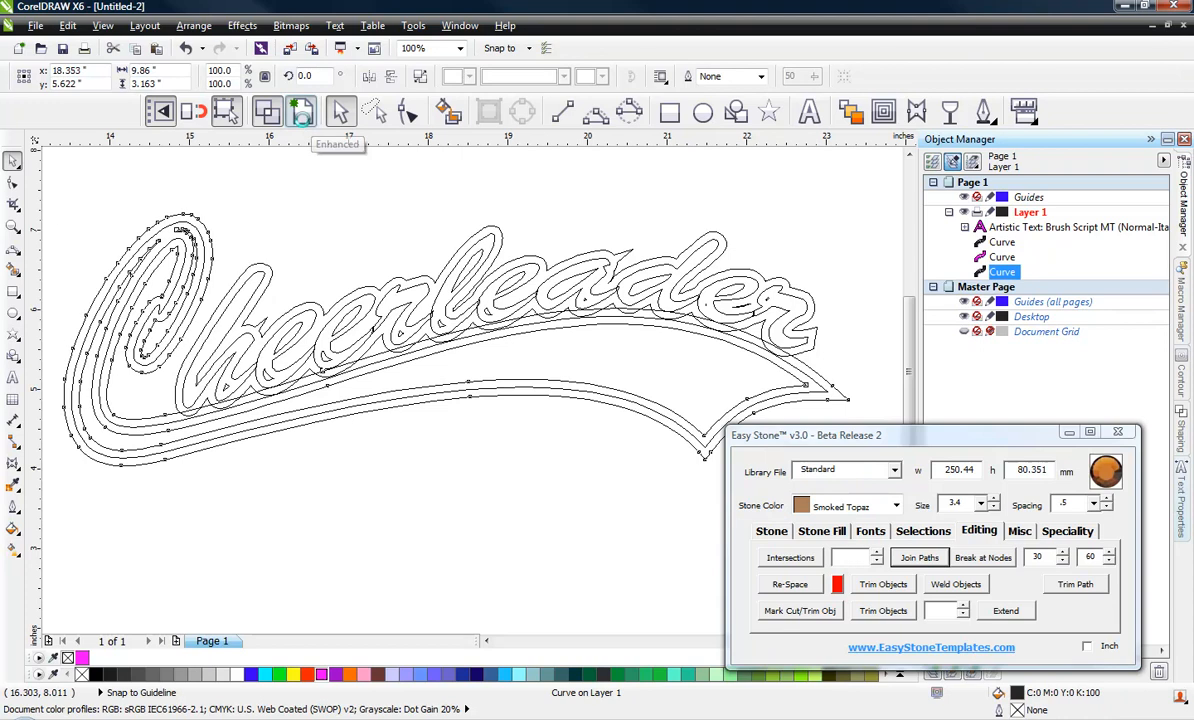
left_click(301, 113)
left_click(366, 270)
Delete the node forming the sharp spike on the lettering's black outline between the "h" and the first "e"
scroll(366, 270, "down", 1)
scroll(365, 271, "up", 1)
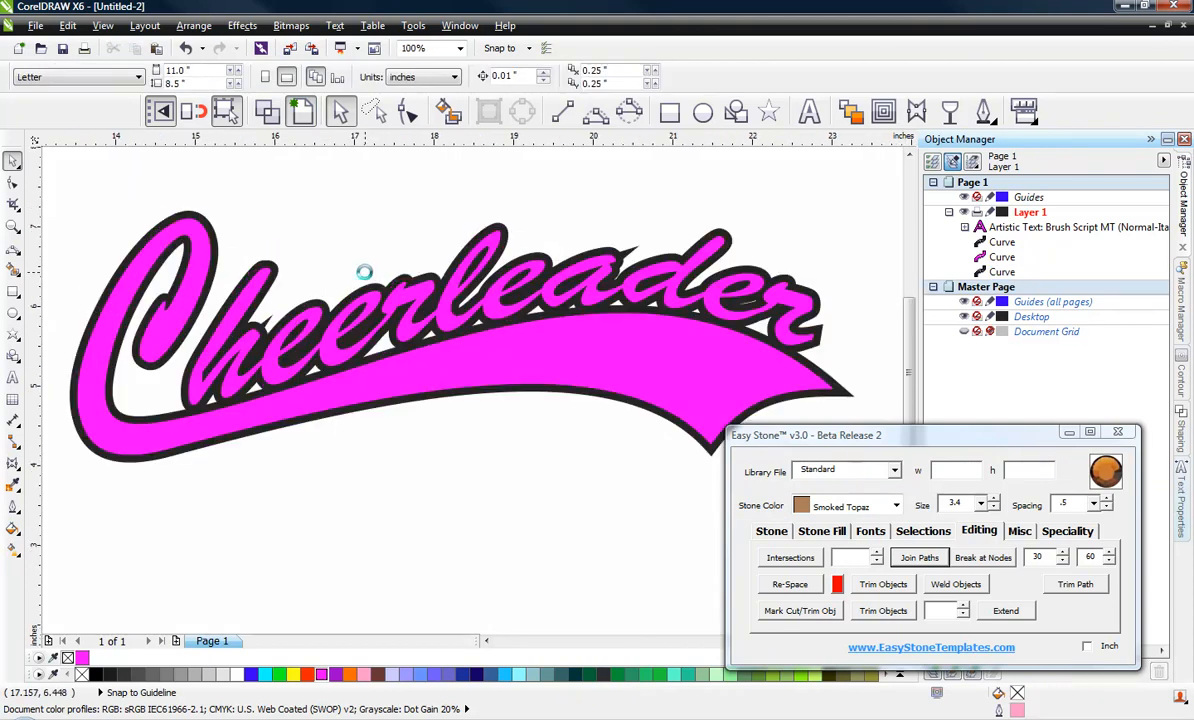
scroll(257, 340, "up", 2)
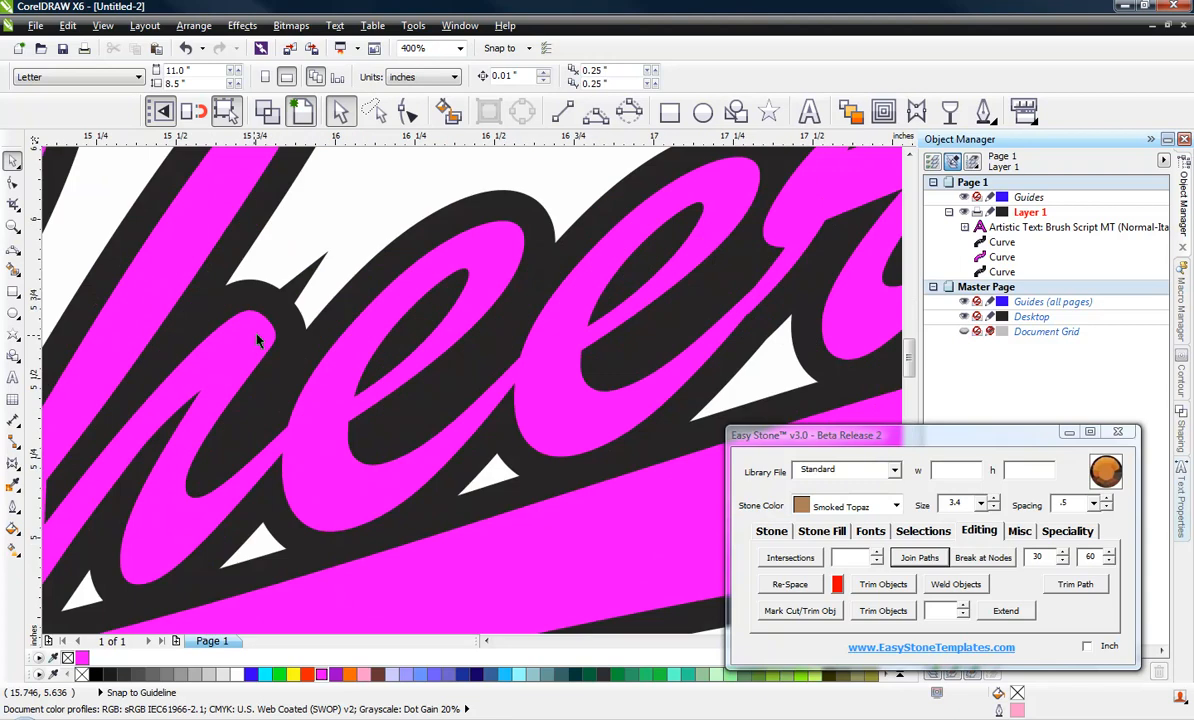
key("F10")
left_click(308, 272)
scroll(306, 274, "up", 1)
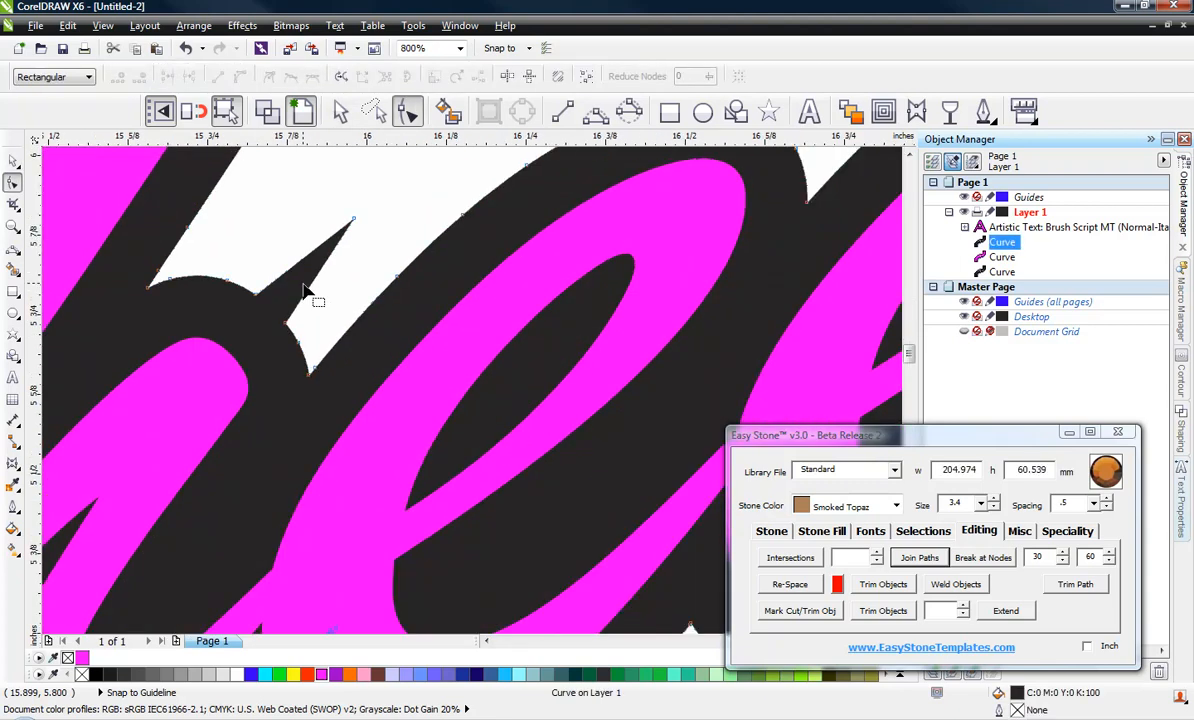
left_click_drag(347, 247, 304, 285)
key("Delete")
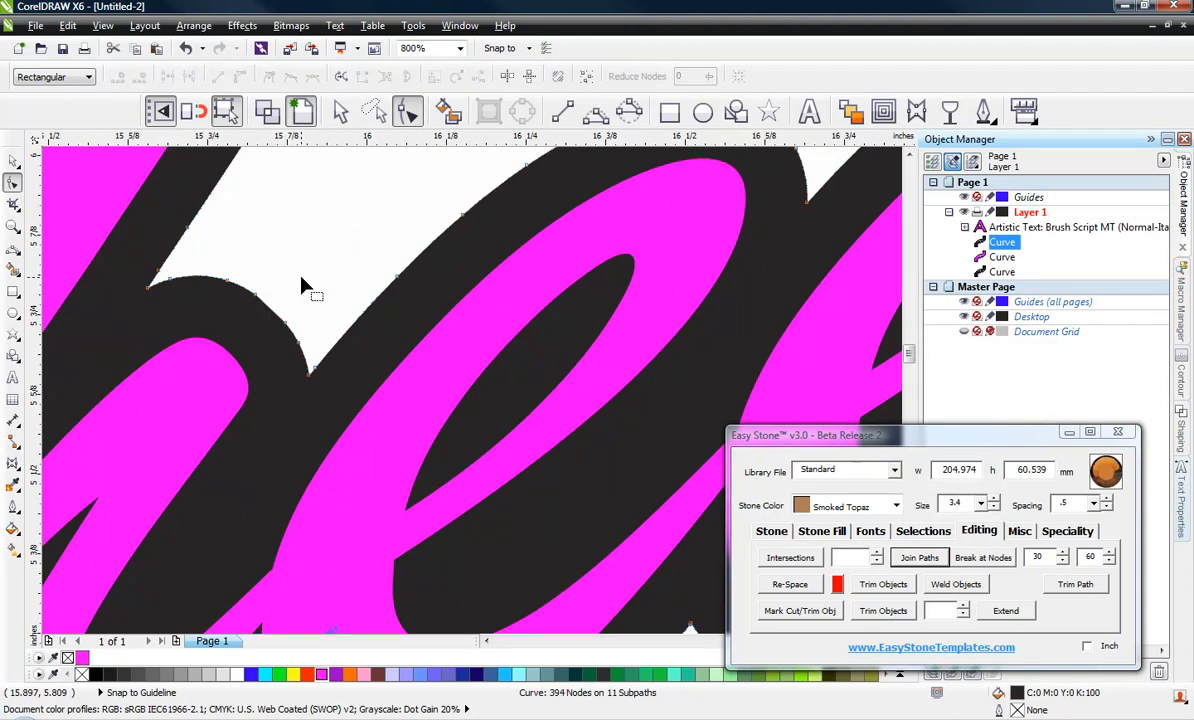
Round the black outline over the "h" shoulder by curving its straight segment outward and deleting the three surplus nodes there
scroll(277, 297, "up", 2)
right_click(258, 356)
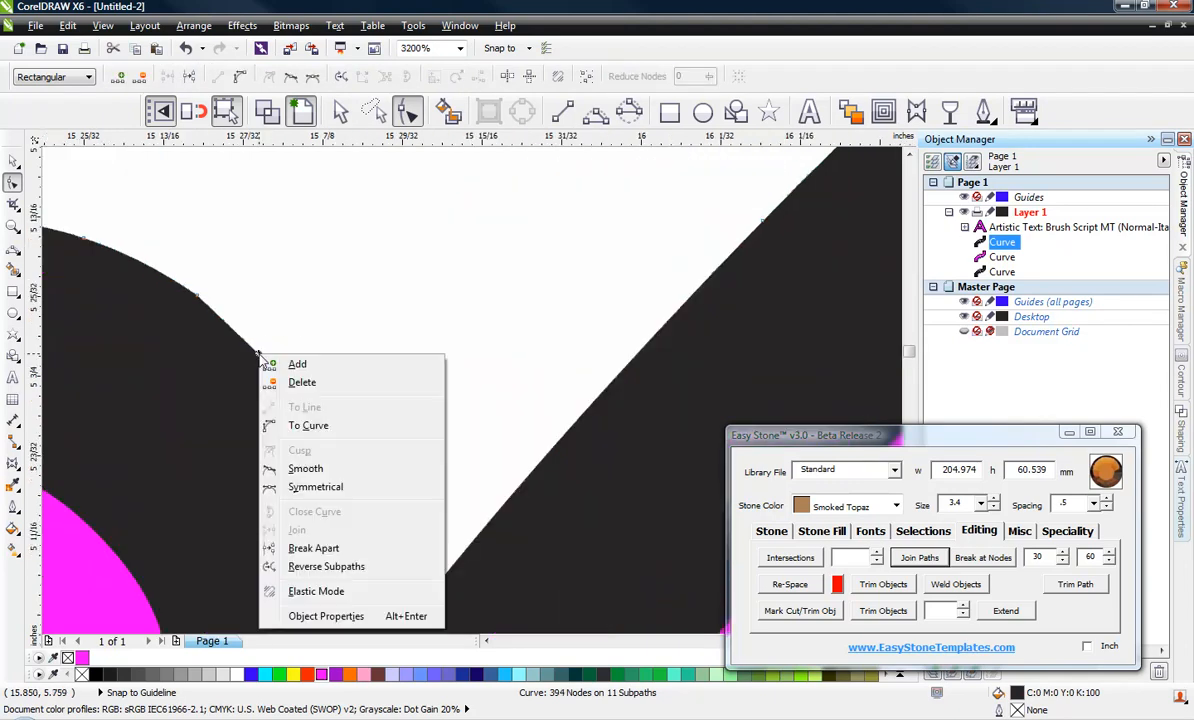
left_click(305, 424)
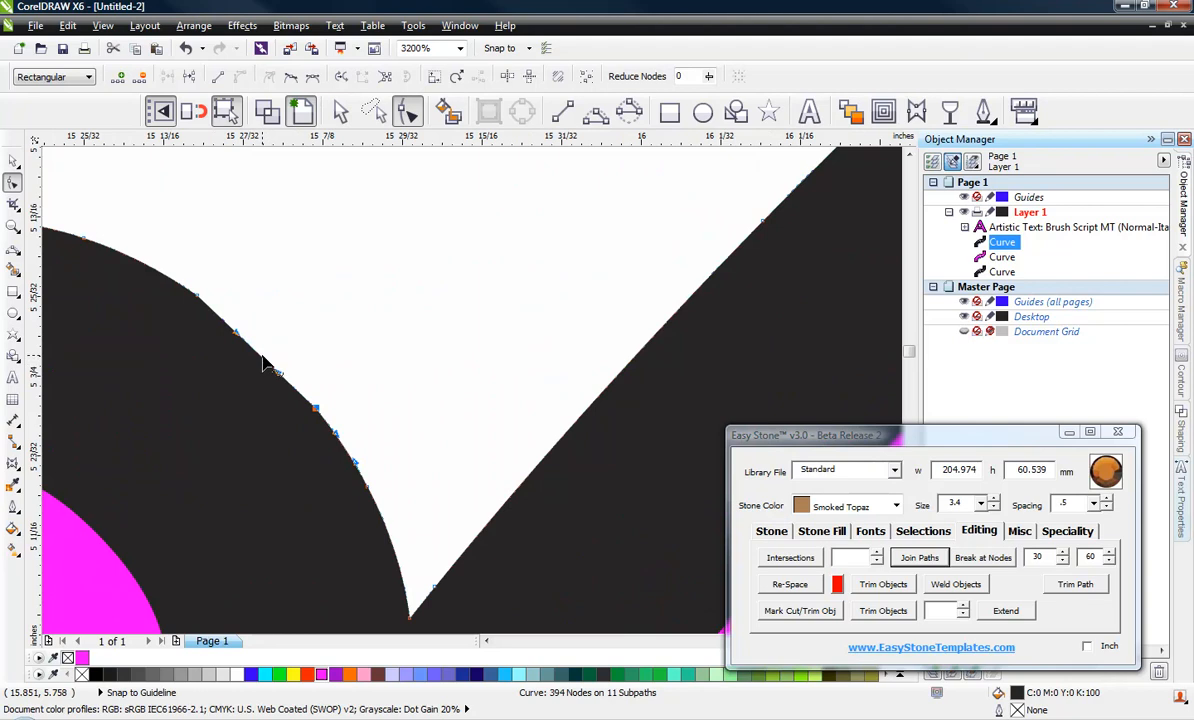
left_click(403, 304)
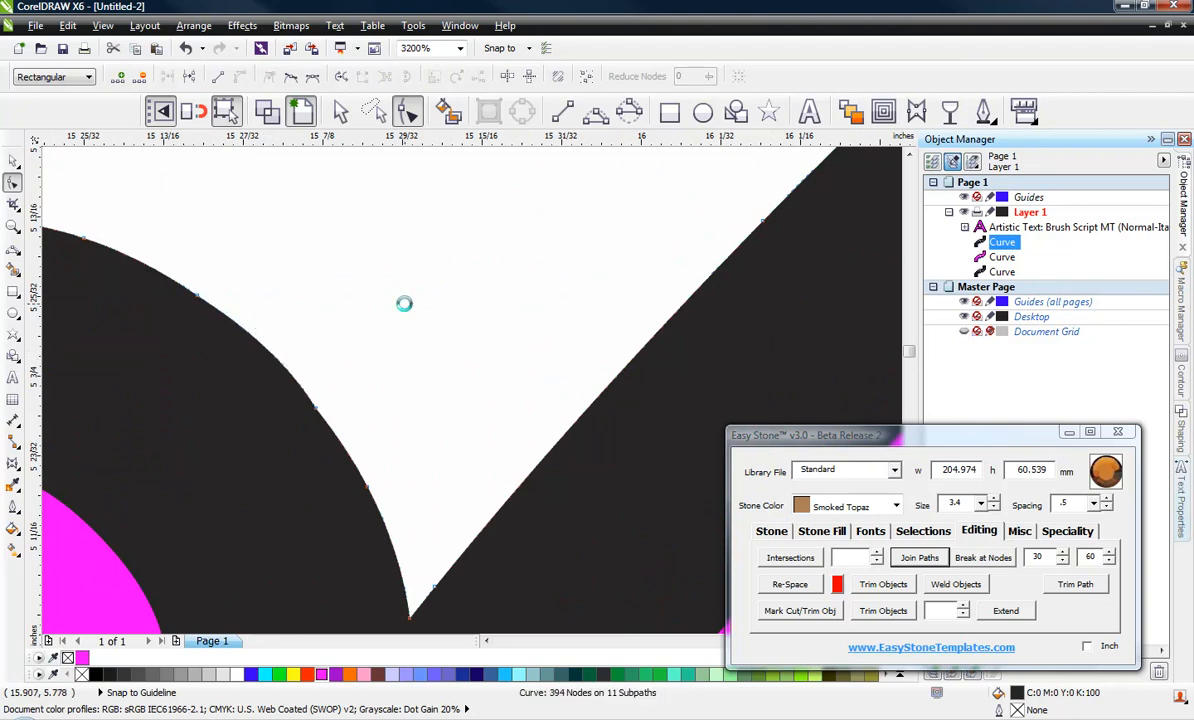
scroll(403, 304, "down", 2)
left_click_drag(315, 345, 314, 341)
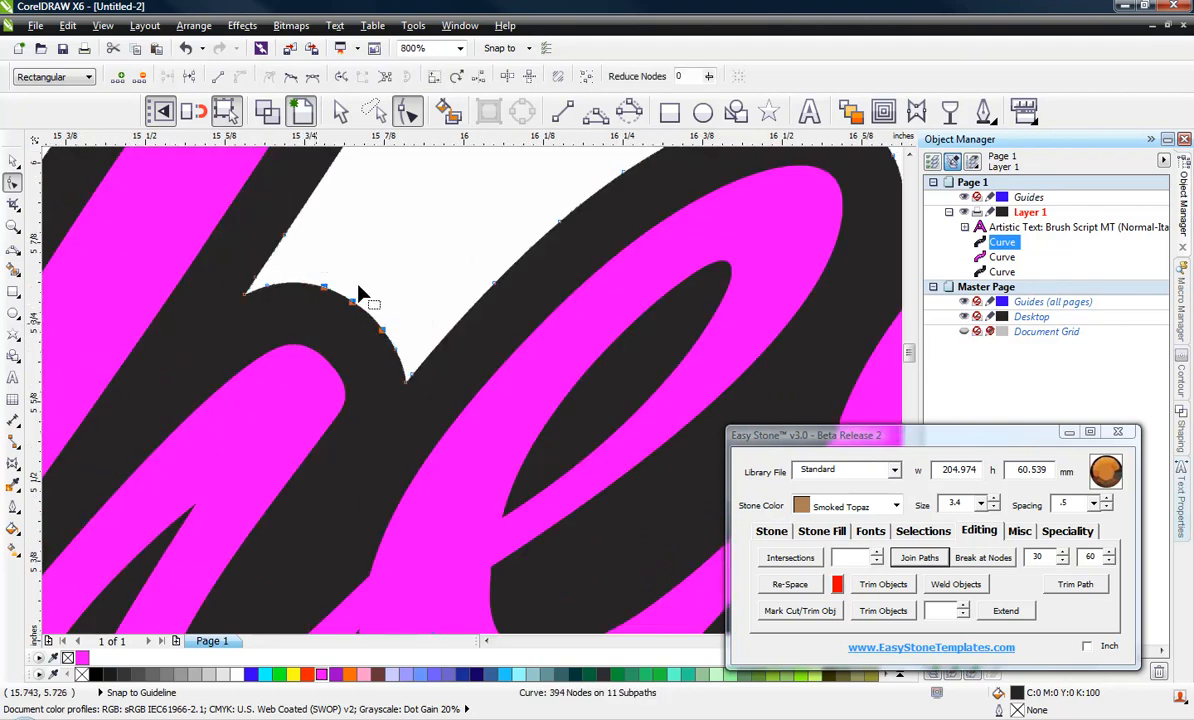
key("Delete")
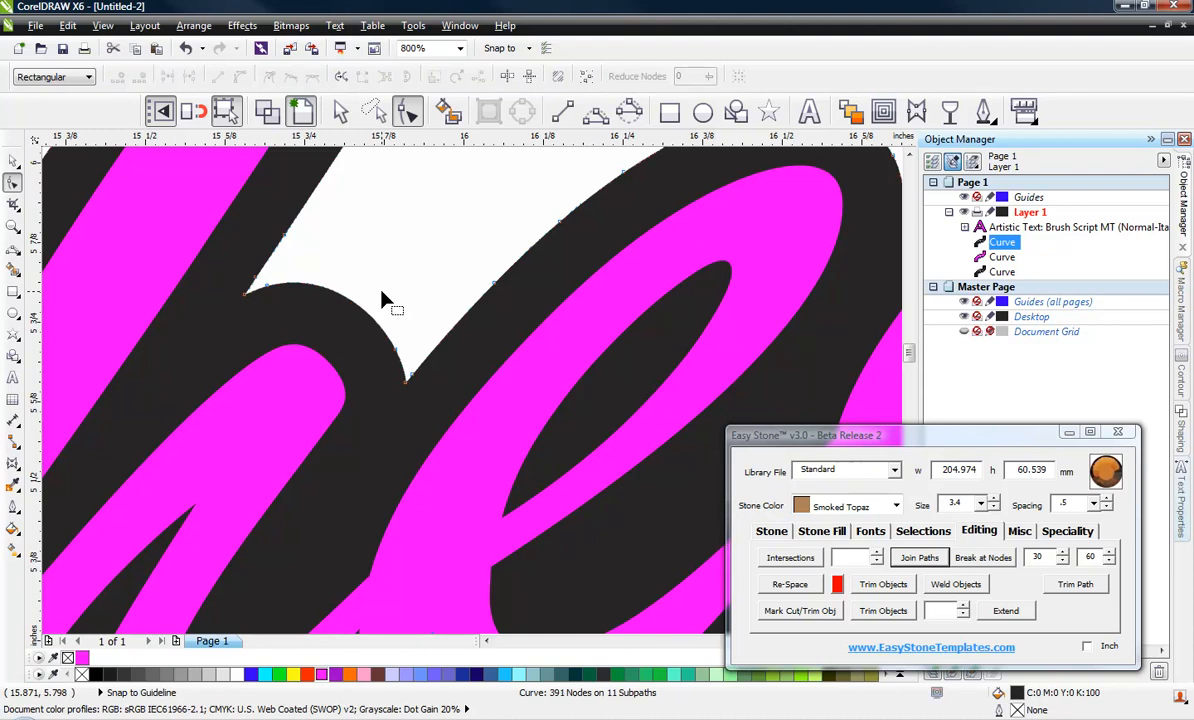
Delete the spike node on the black outline above the "a" and the surplus nodes around that corner to round it
scroll(393, 368, "down", 2)
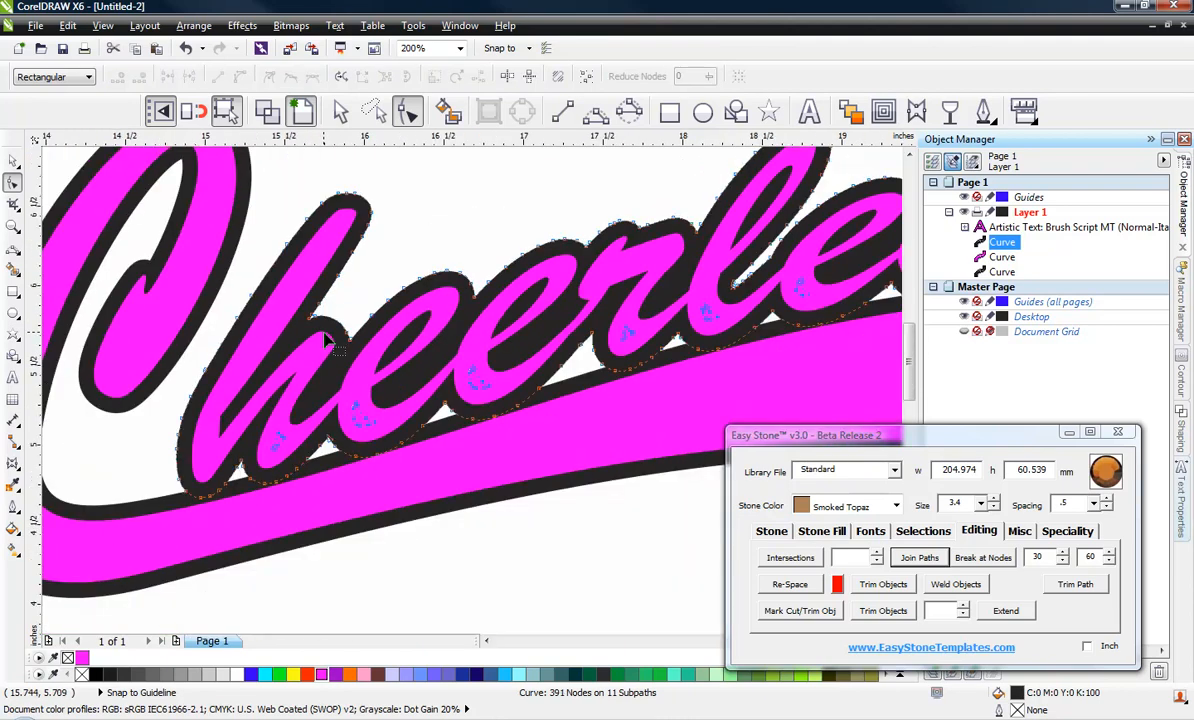
scroll(345, 333, "down", 1)
scroll(690, 245, "up", 3)
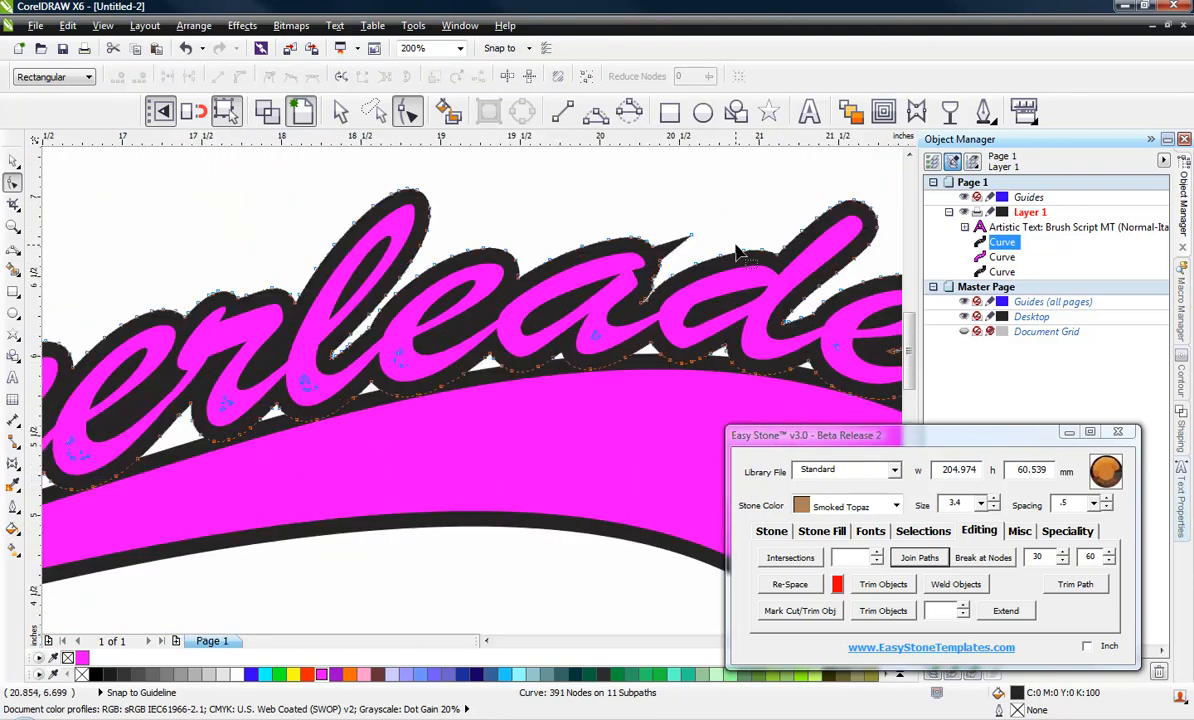
left_click_drag(700, 192, 462, 340)
key("Delete")
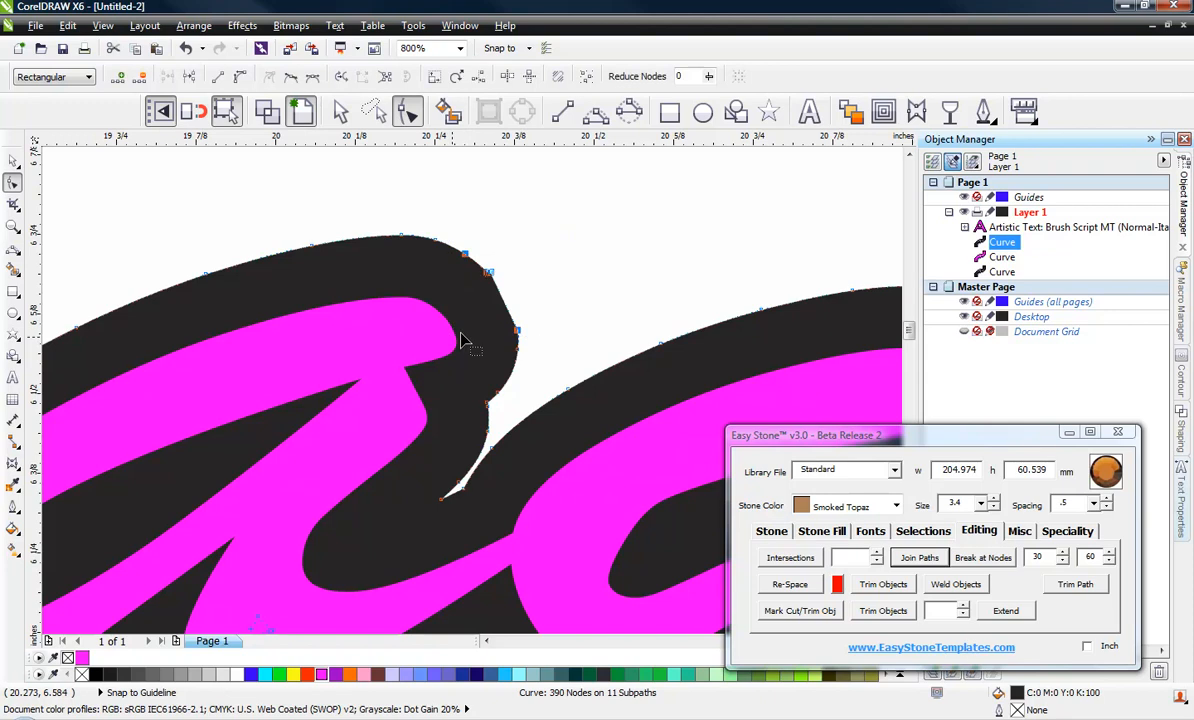
key("Delete")
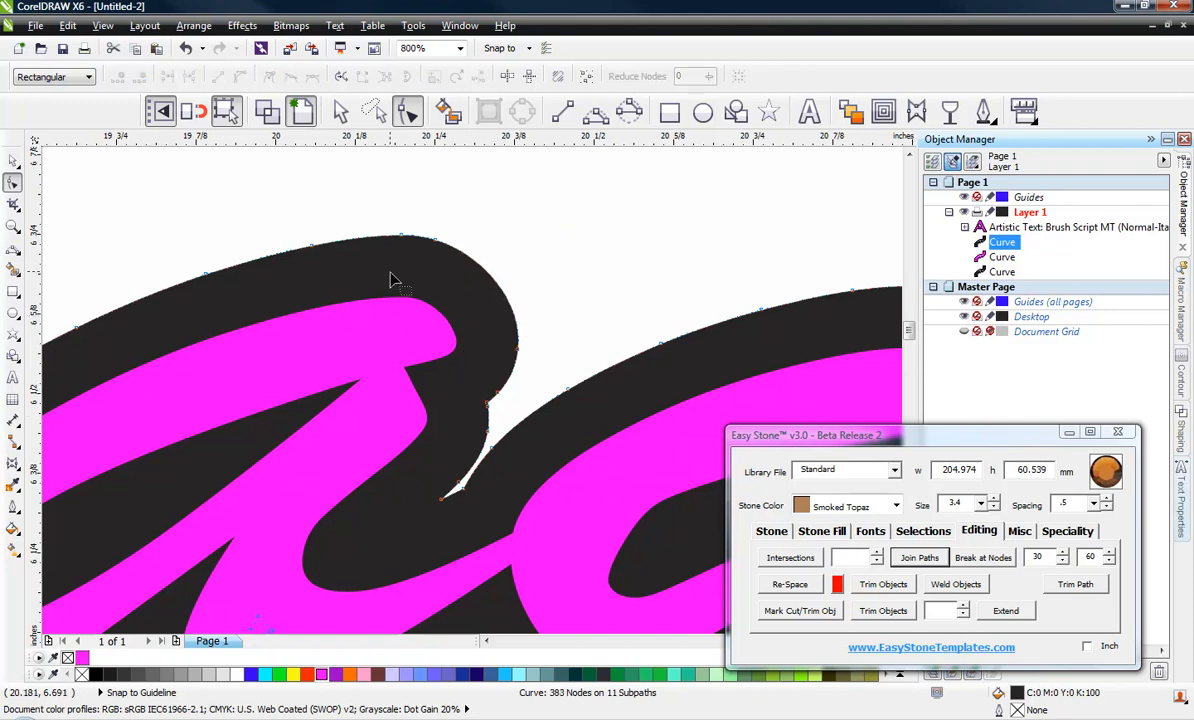
Delete all nodes of the thin white sliver inside the last "e" of the black outline, then leave node editing and deselect
scroll(338, 259, "down", 2)
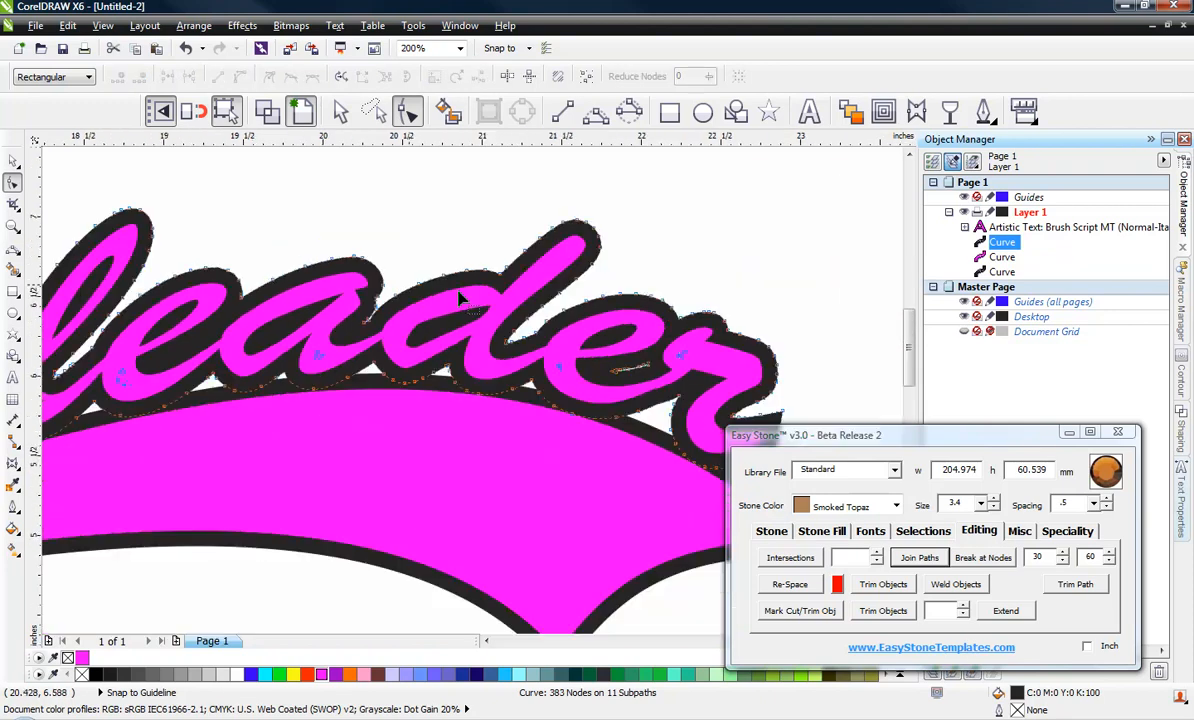
scroll(527, 311, "up", 2)
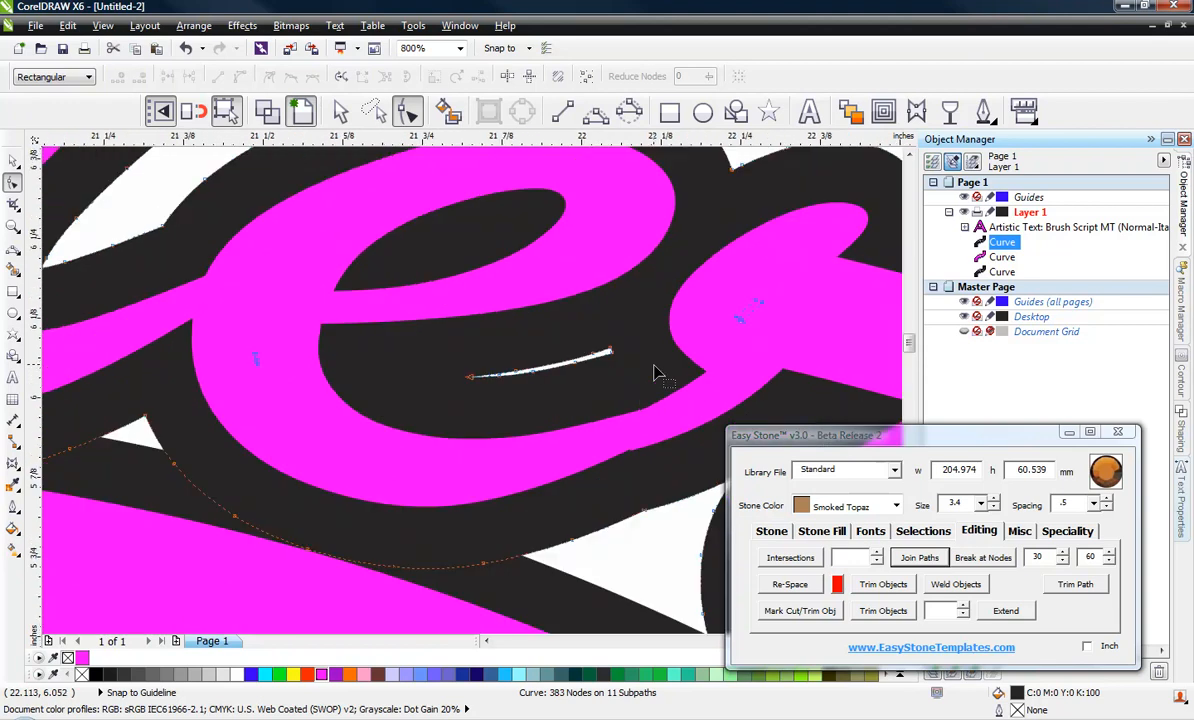
left_click_drag(426, 343, 648, 421)
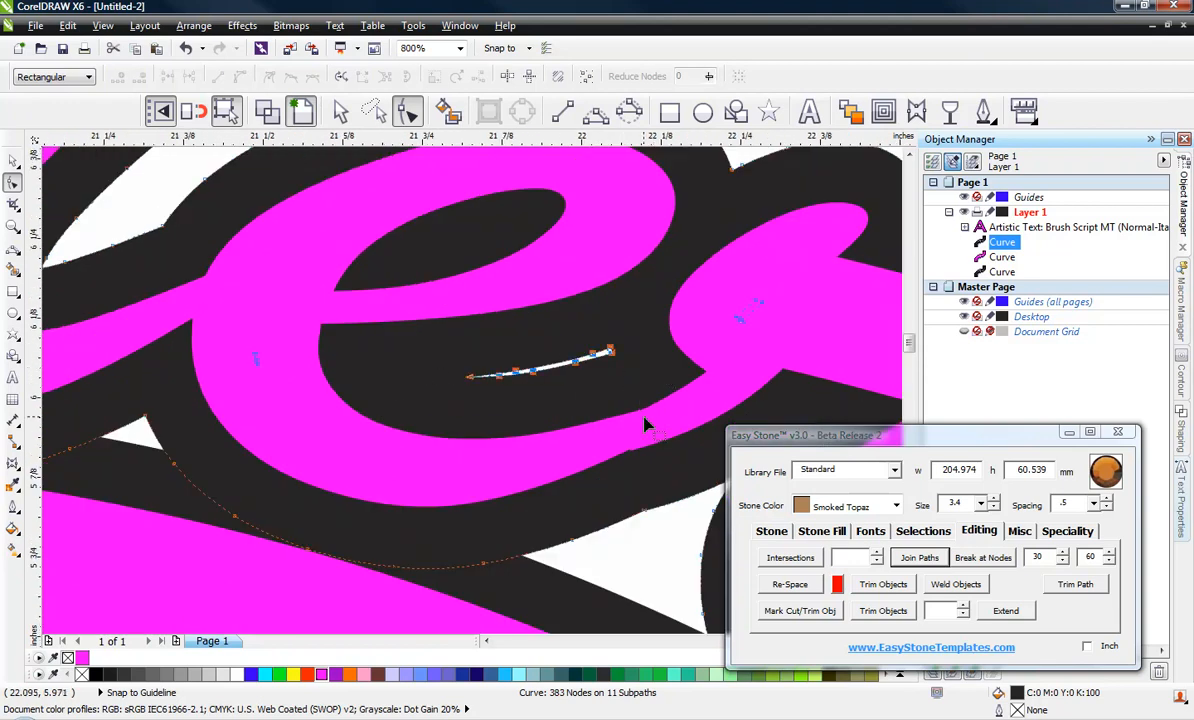
key("Delete")
scroll(645, 423, "down", 3)
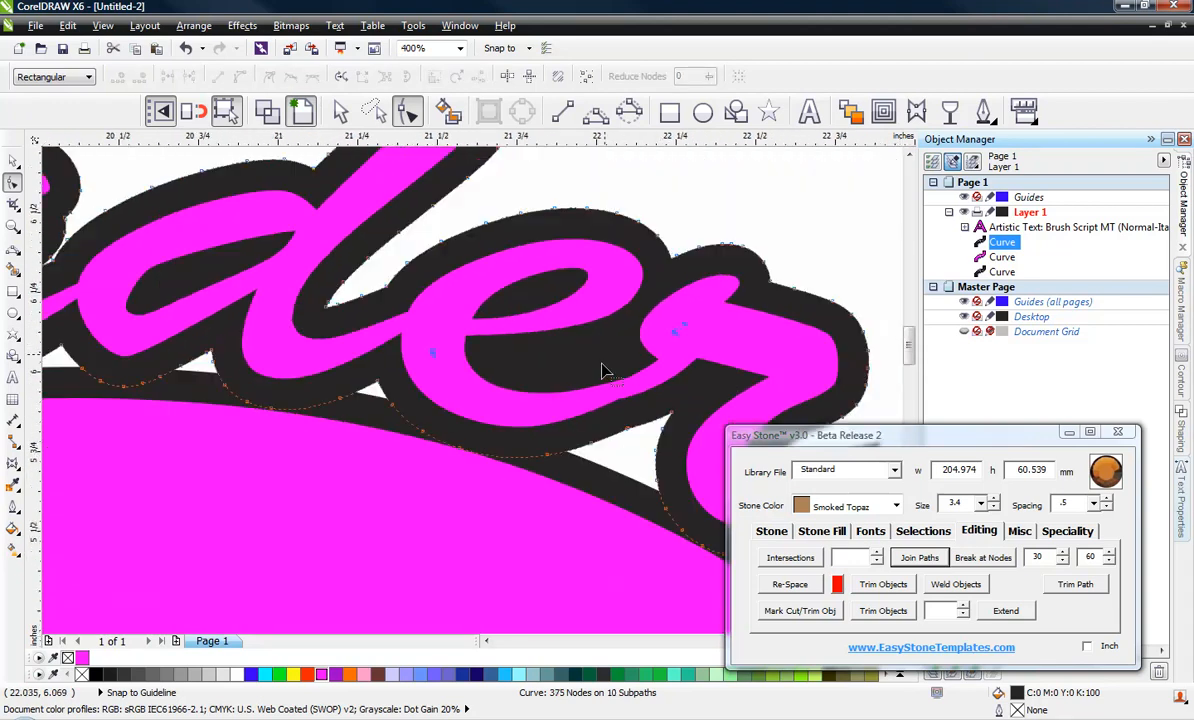
scroll(466, 482, "down", 1)
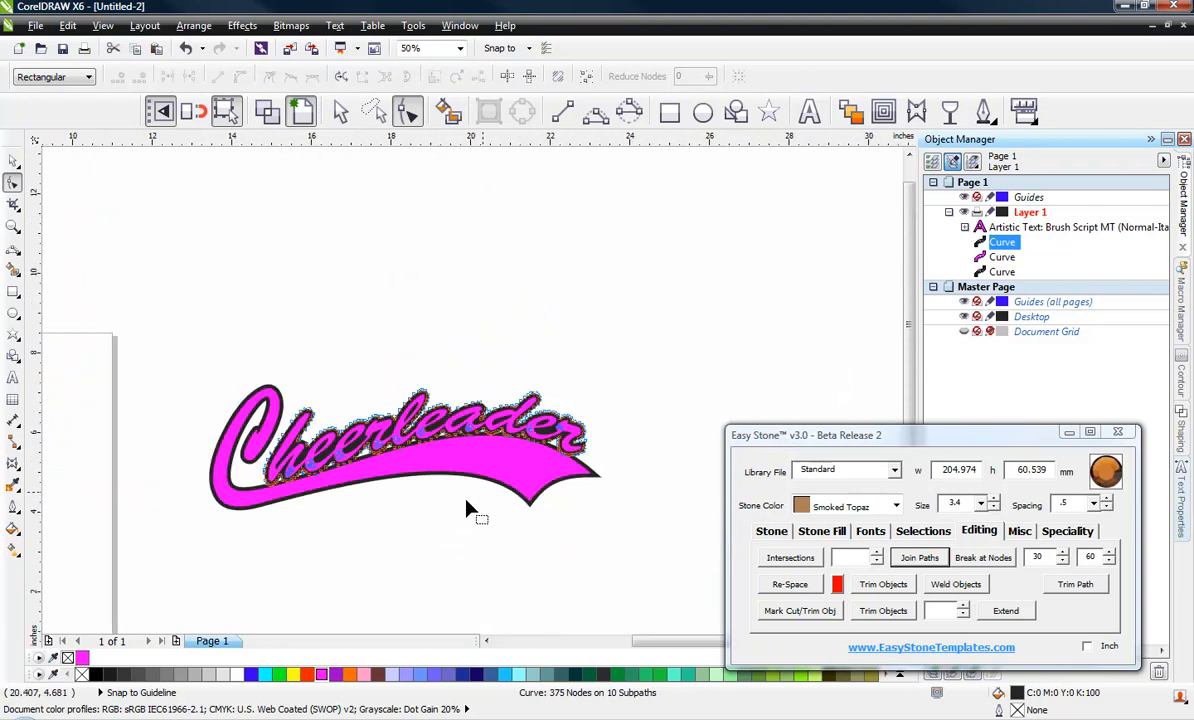
scroll(365, 512, "up", 1)
left_click(13, 160)
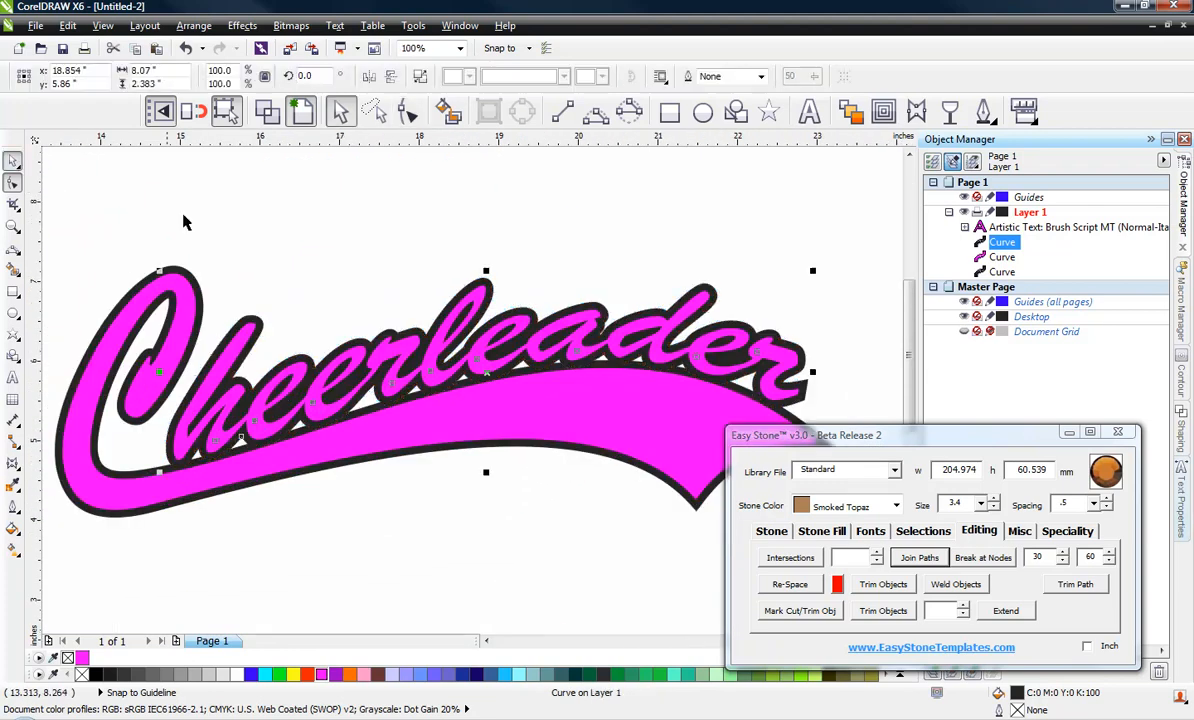
left_click(250, 238)
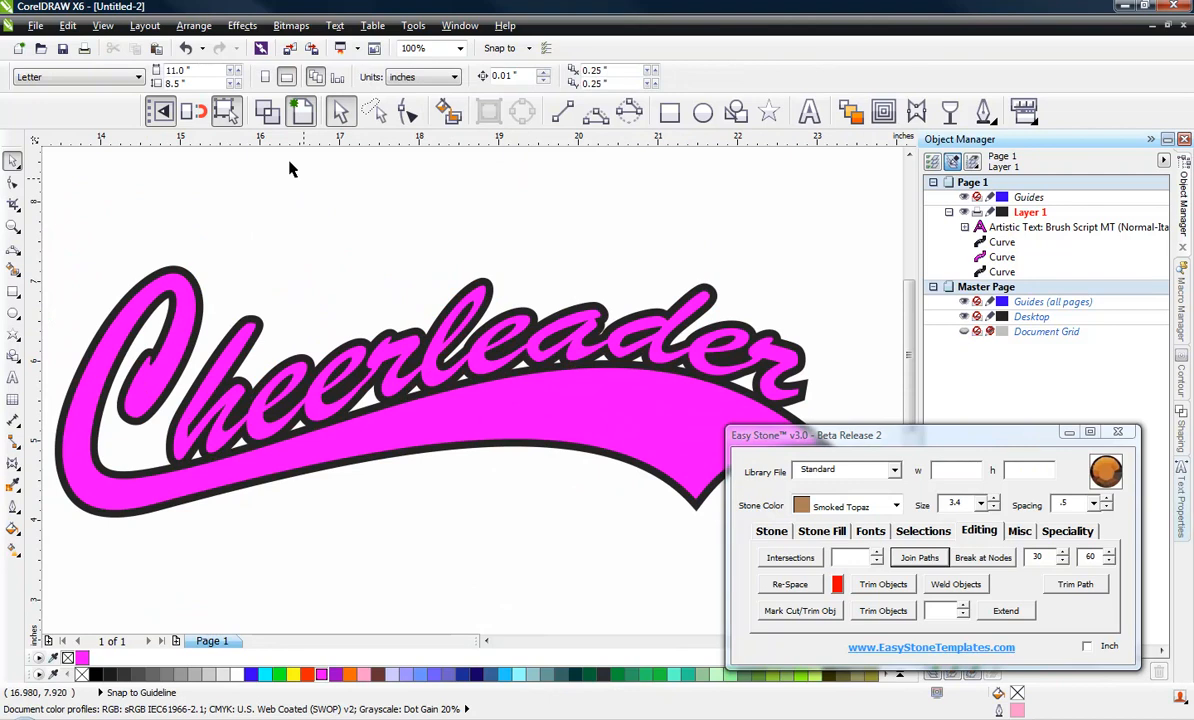
Try deleting the magenta tail curve between the contours of its black outline in wireframe view, and undo the deletion
left_click(258, 110)
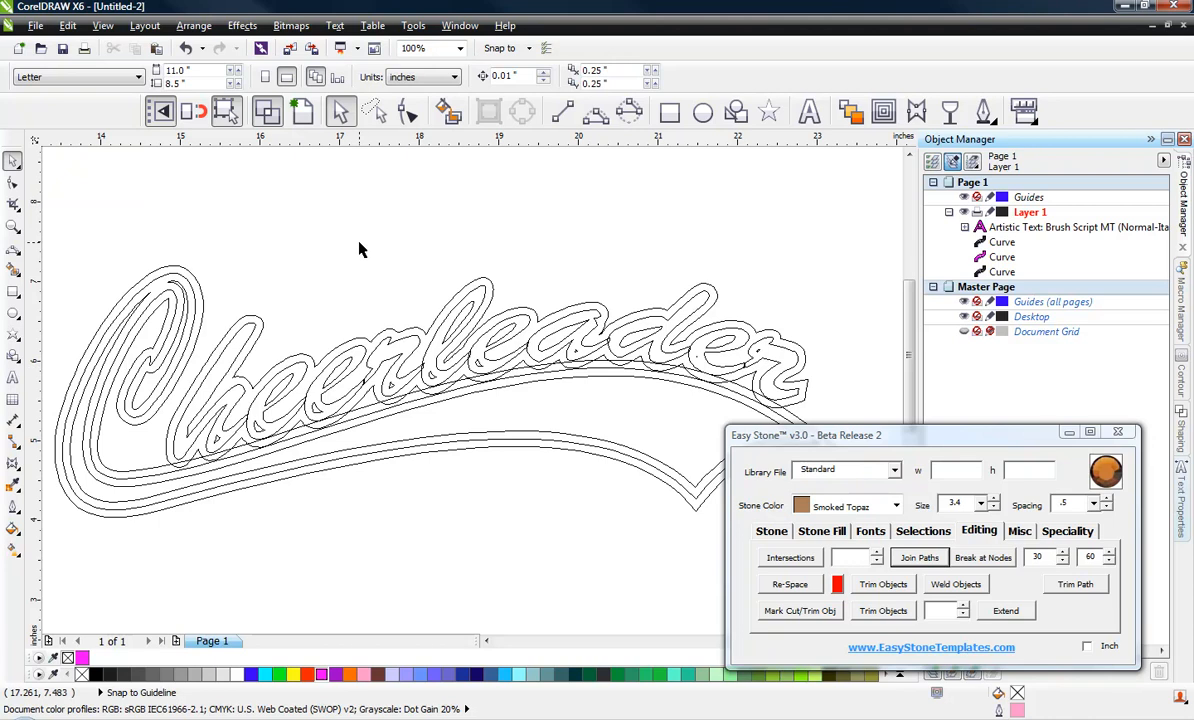
scroll(362, 253, "down", 2)
scroll(567, 367, "up", 3)
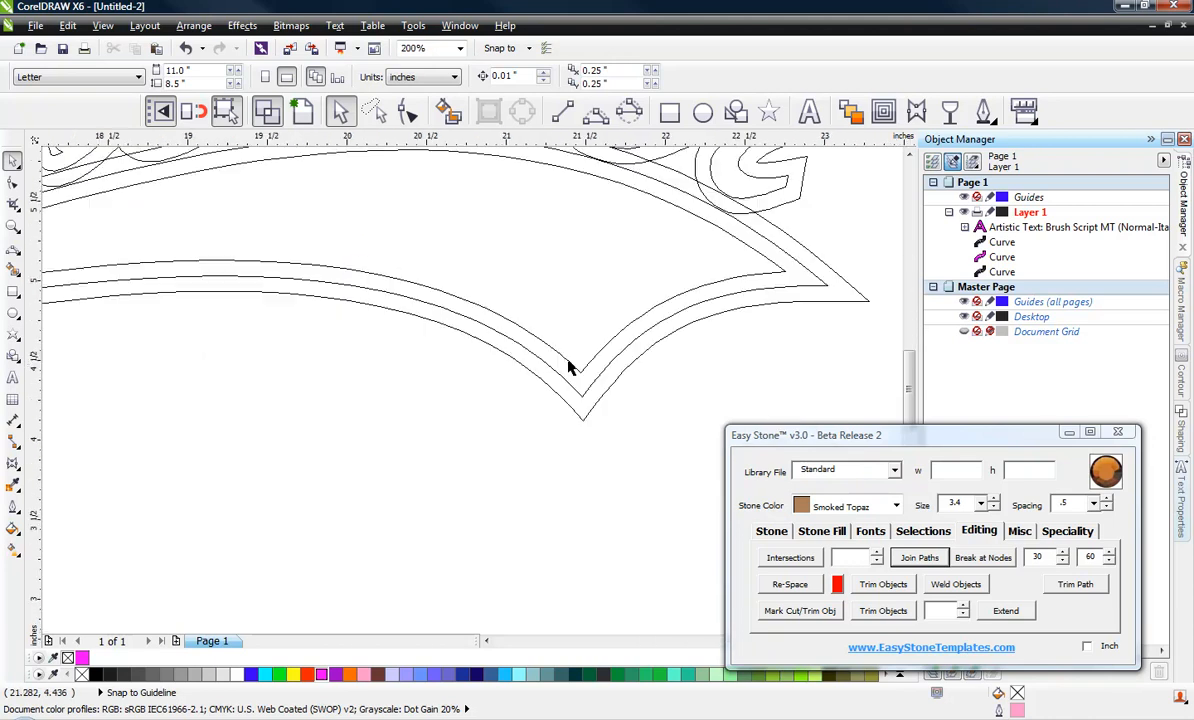
left_click(305, 116)
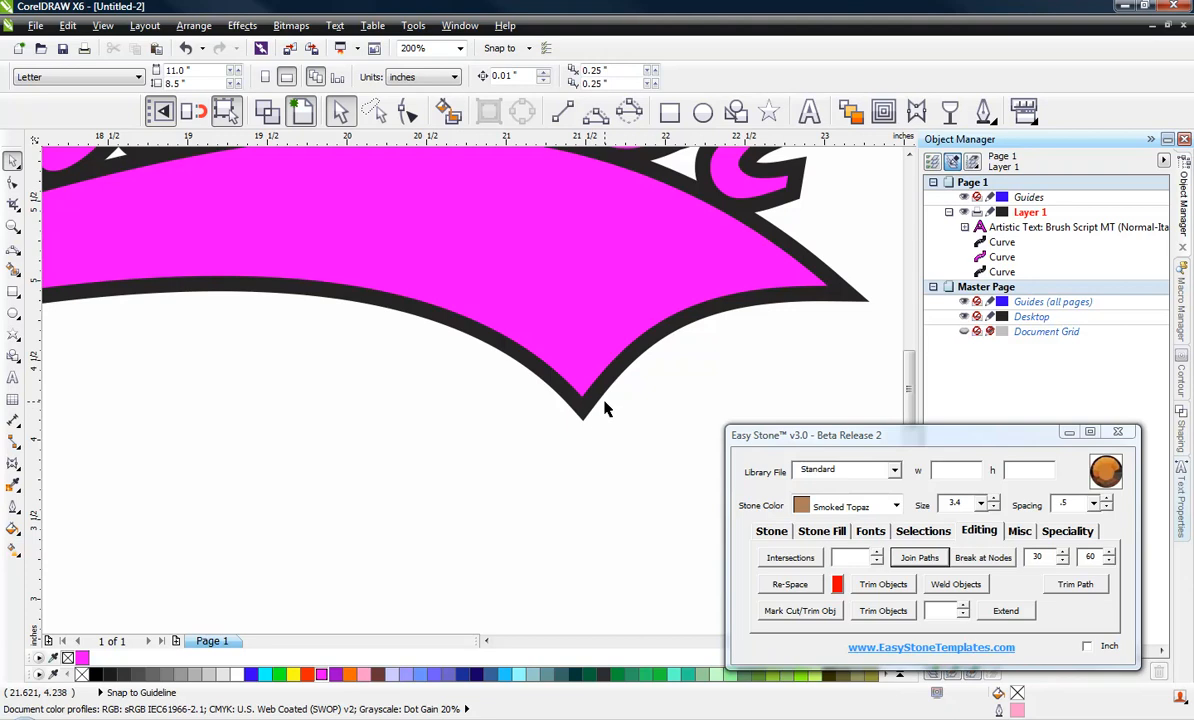
left_click(264, 109)
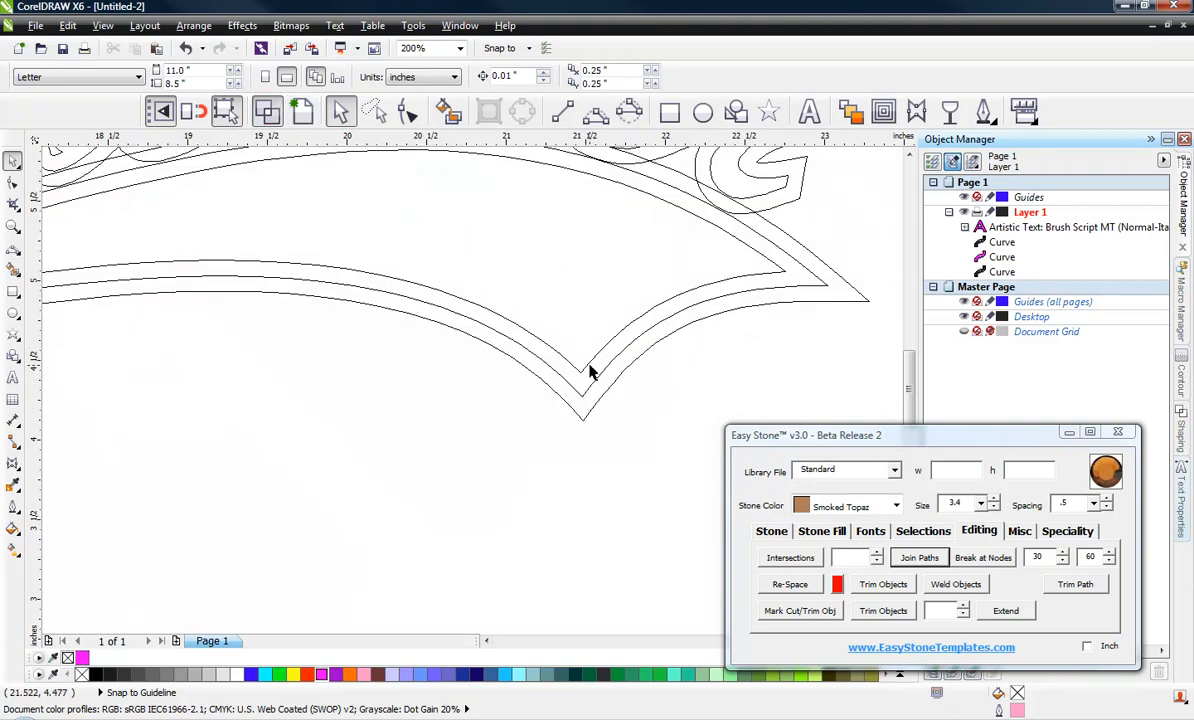
left_click(584, 367)
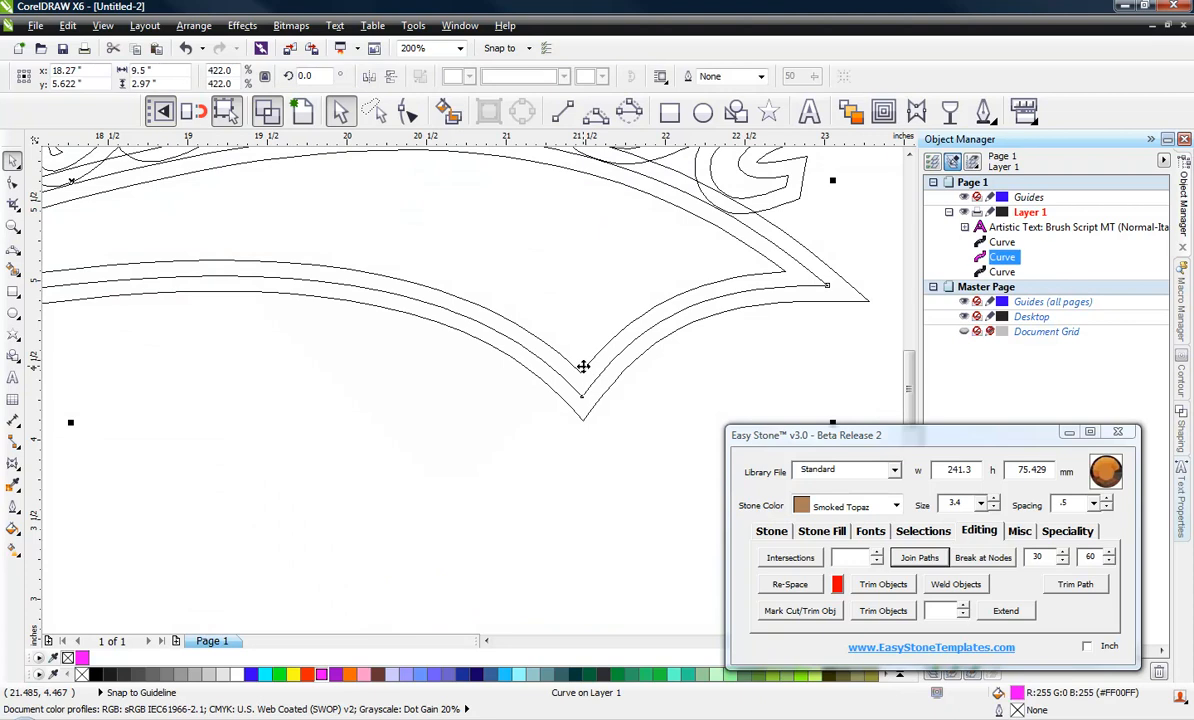
key("Delete")
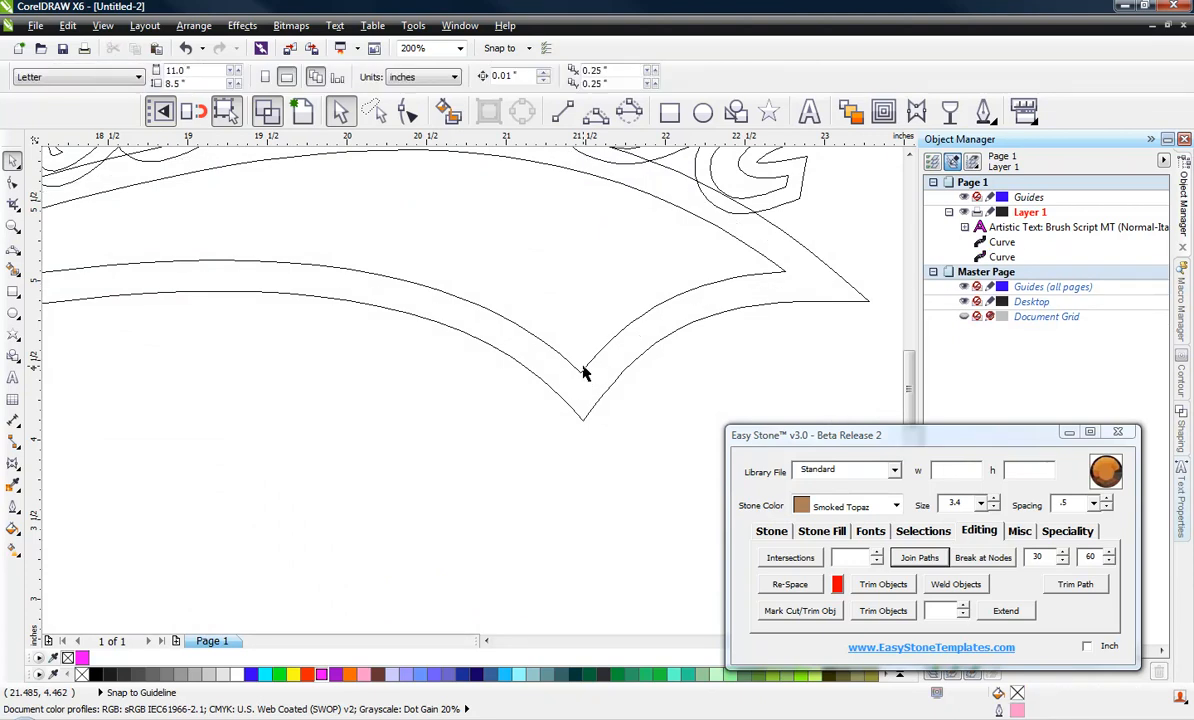
key("ctrl+z")
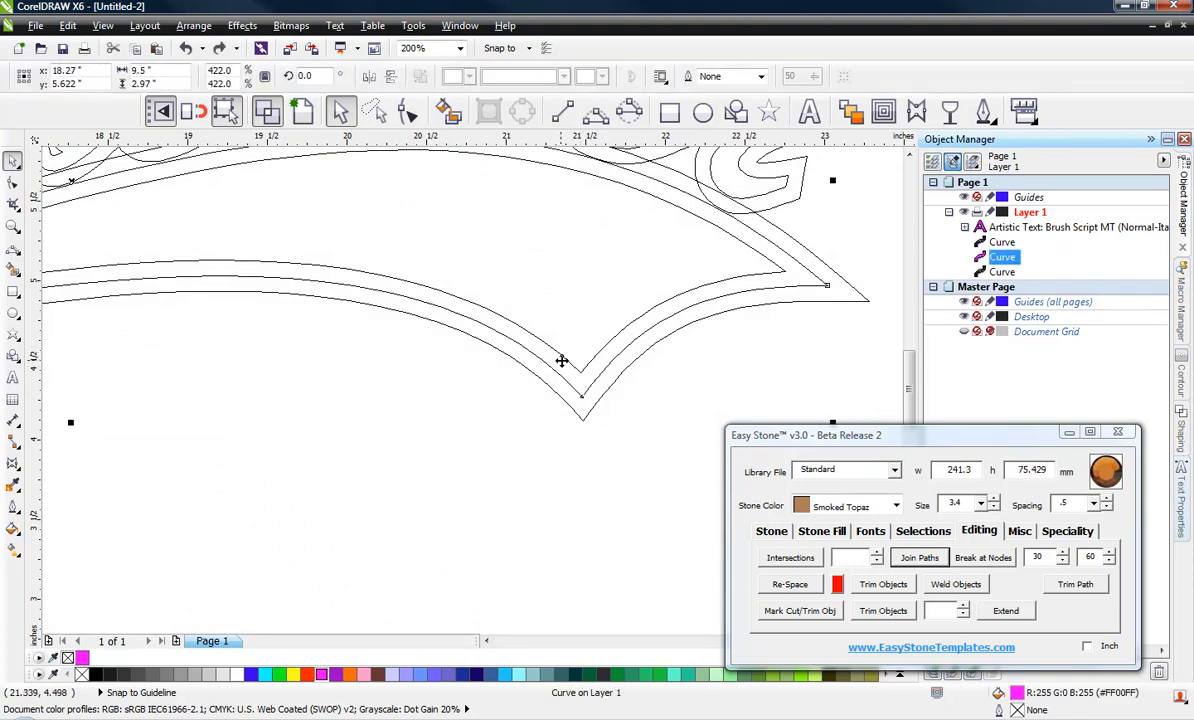
Try moving the tail's black outline away from the design in wireframe view, undo the move and deselect
left_click(566, 361)
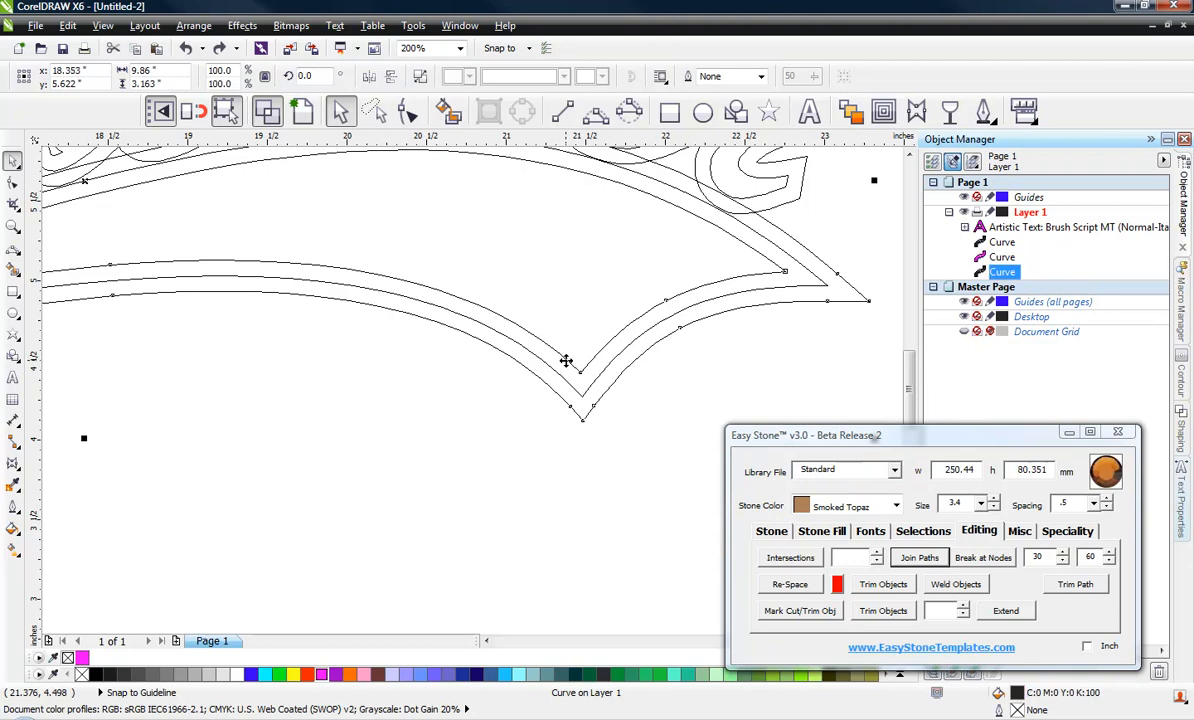
left_click(566, 361)
left_click(546, 402)
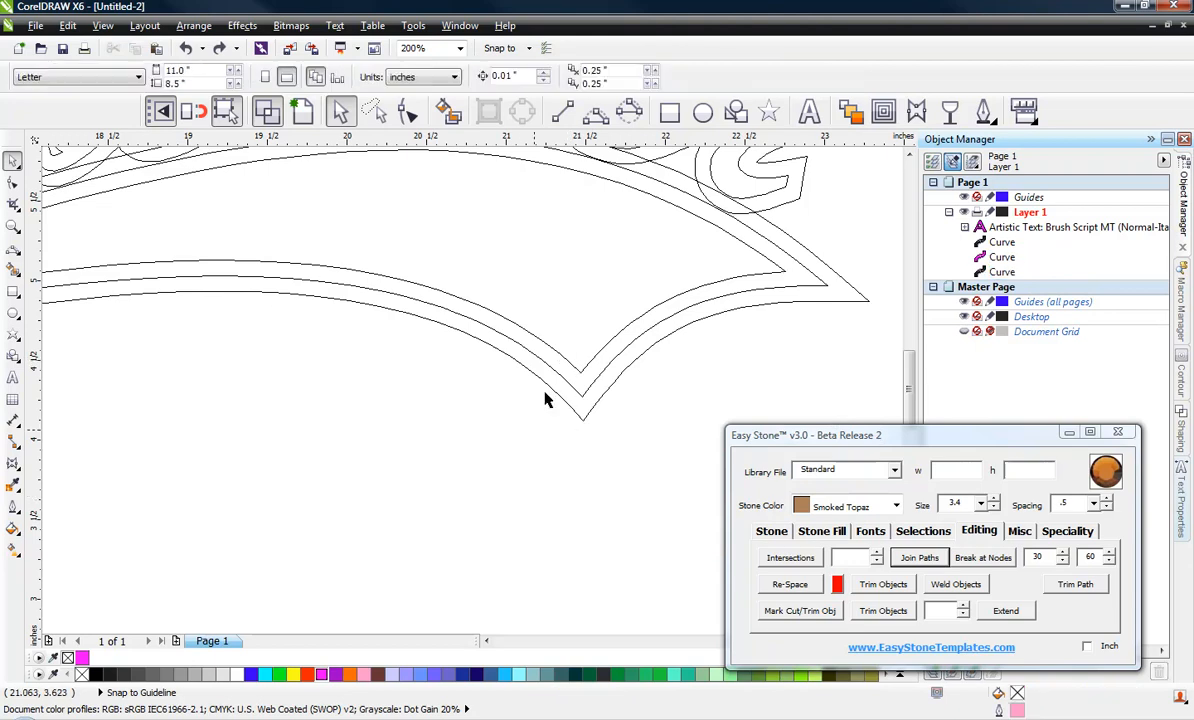
left_click_drag(570, 374, 435, 510)
key("ctrl+z")
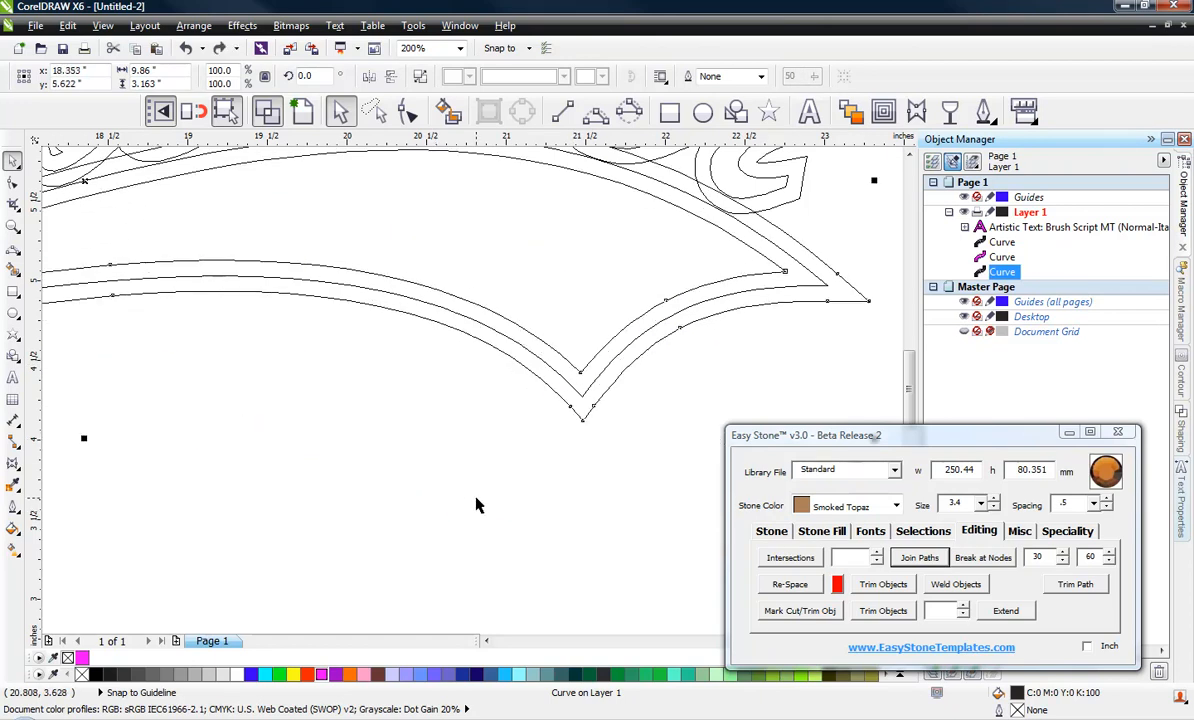
left_click(476, 505)
Return to the full-color view and break the tailed C's black outline apart into separate curves
scroll(632, 370, "down", 3)
scroll(645, 357, "up", 3)
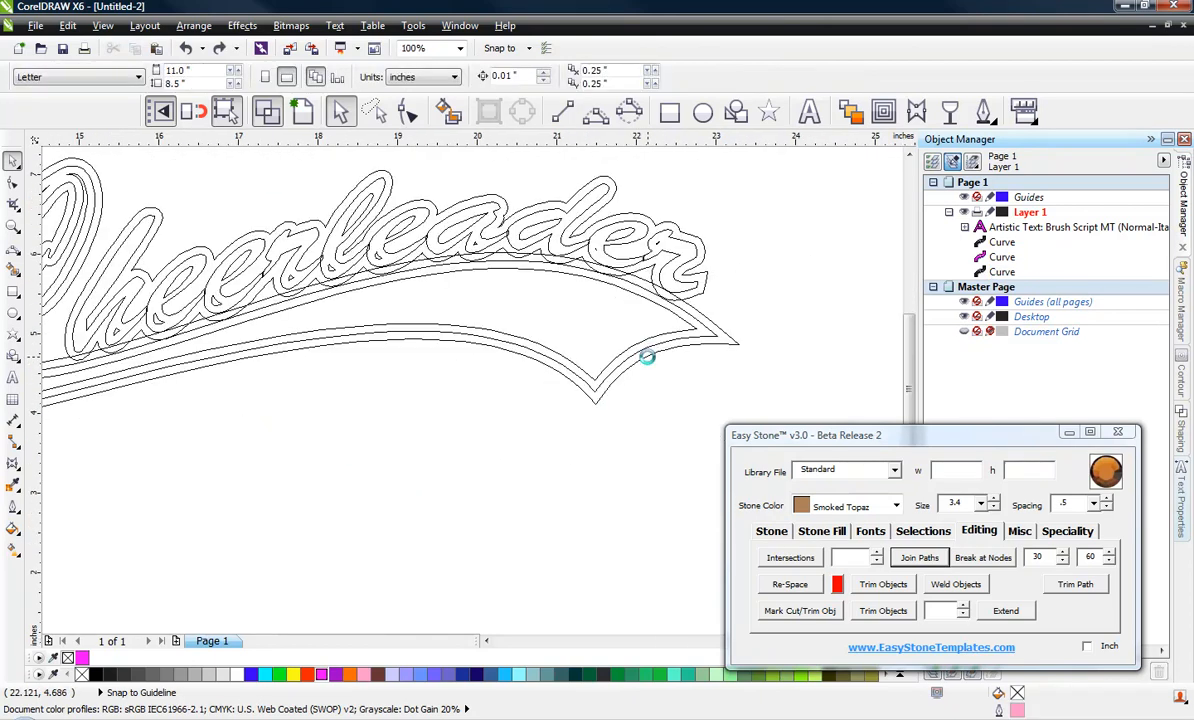
left_click(647, 357)
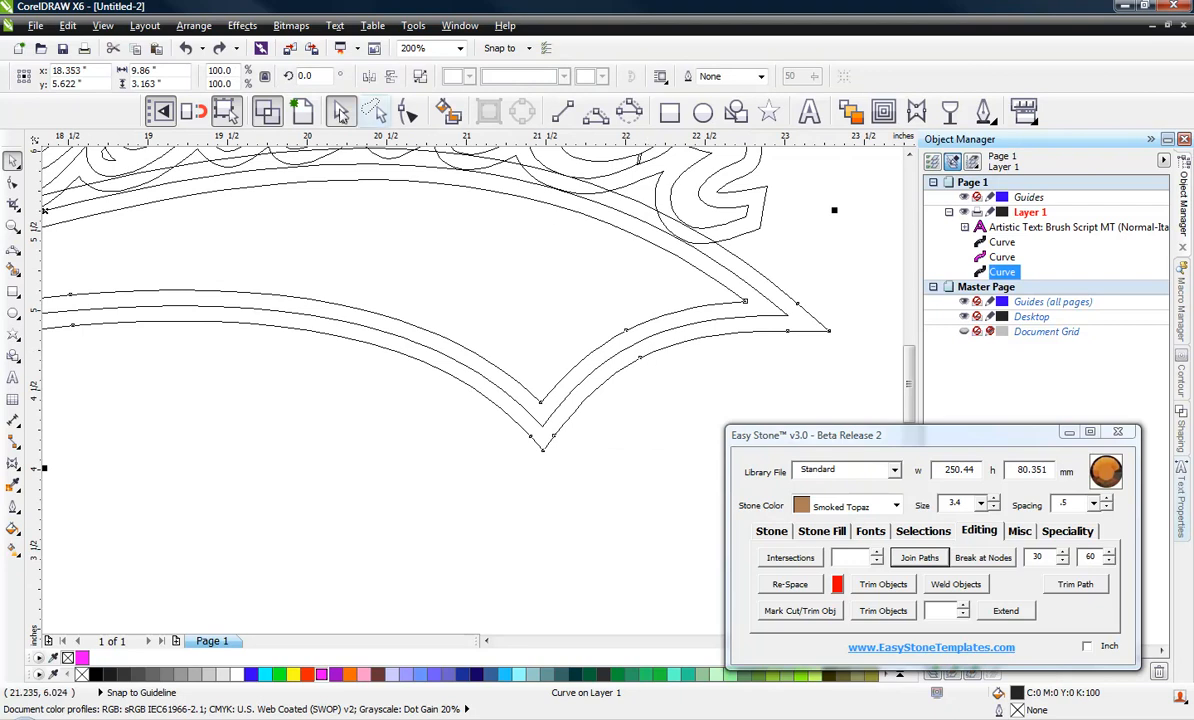
left_click(298, 111)
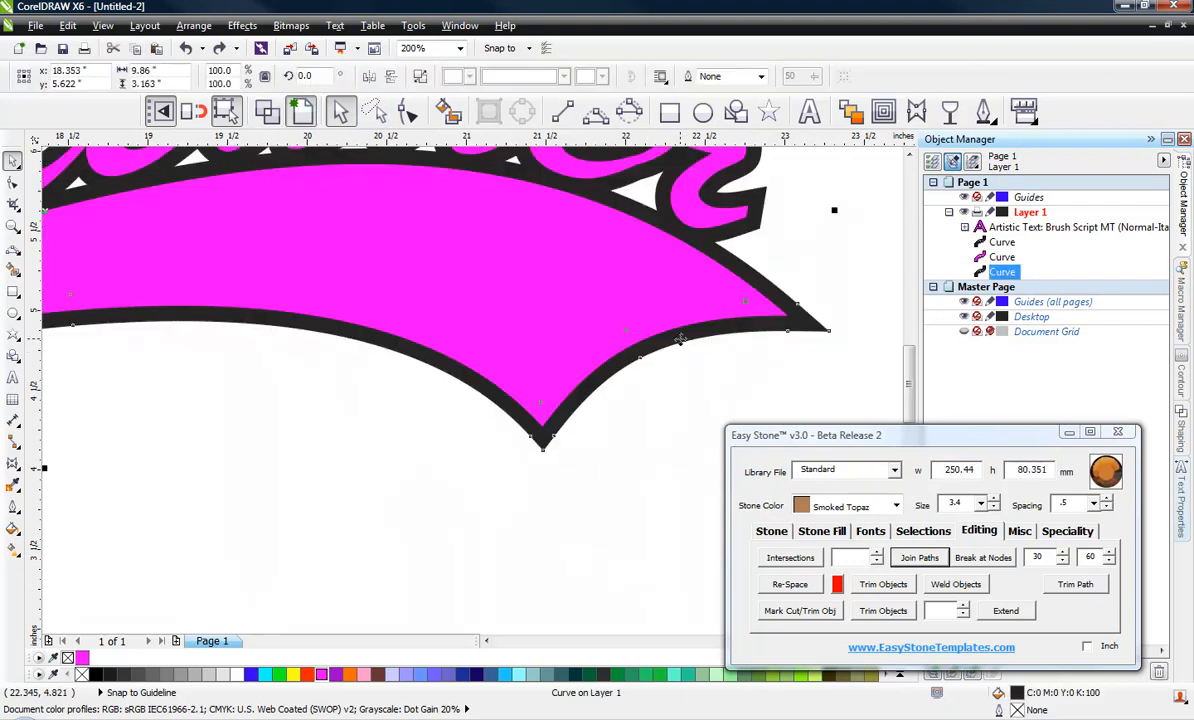
right_click(680, 343)
left_click(790, 70)
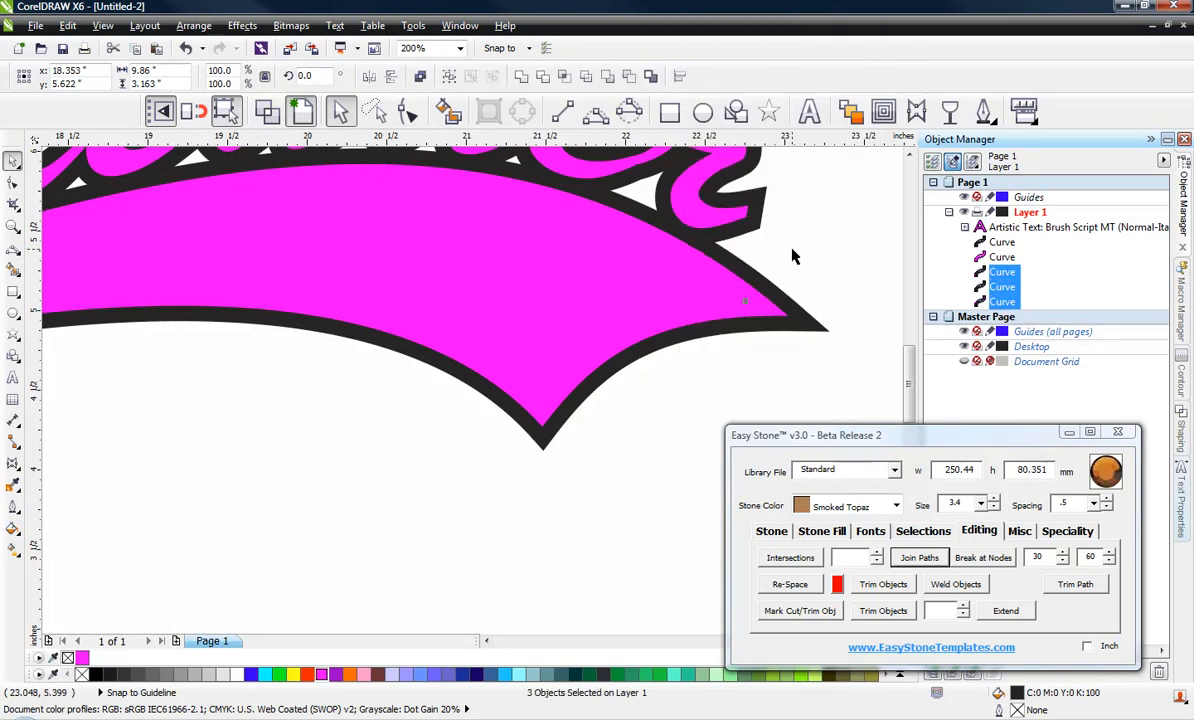
Break the lettering's black outline apart into separate curves and deselect everything
left_click(791, 250)
scroll(758, 262, "down", 1)
left_click(762, 234)
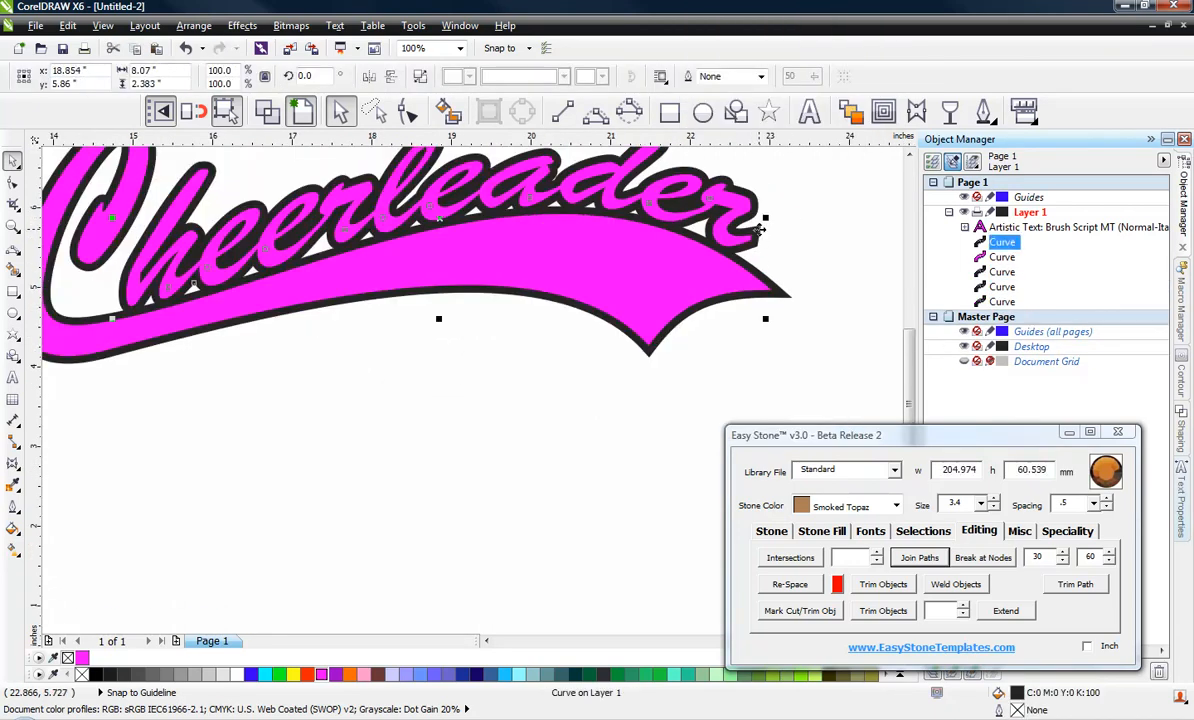
right_click(763, 233)
left_click(790, 301)
left_click(572, 403)
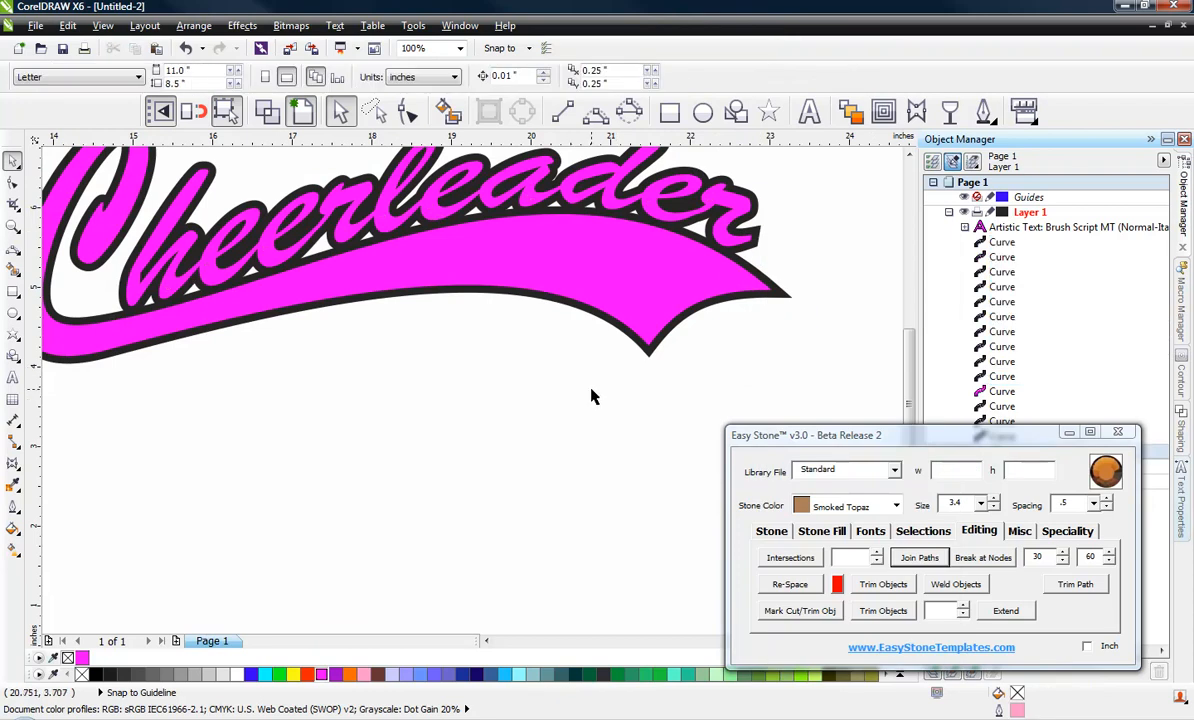
Select the small leftover curves enclosed by the lettering from the first "e" to the "r" and delete them
scroll(590, 397, "down", 1)
scroll(264, 225, "up", 1)
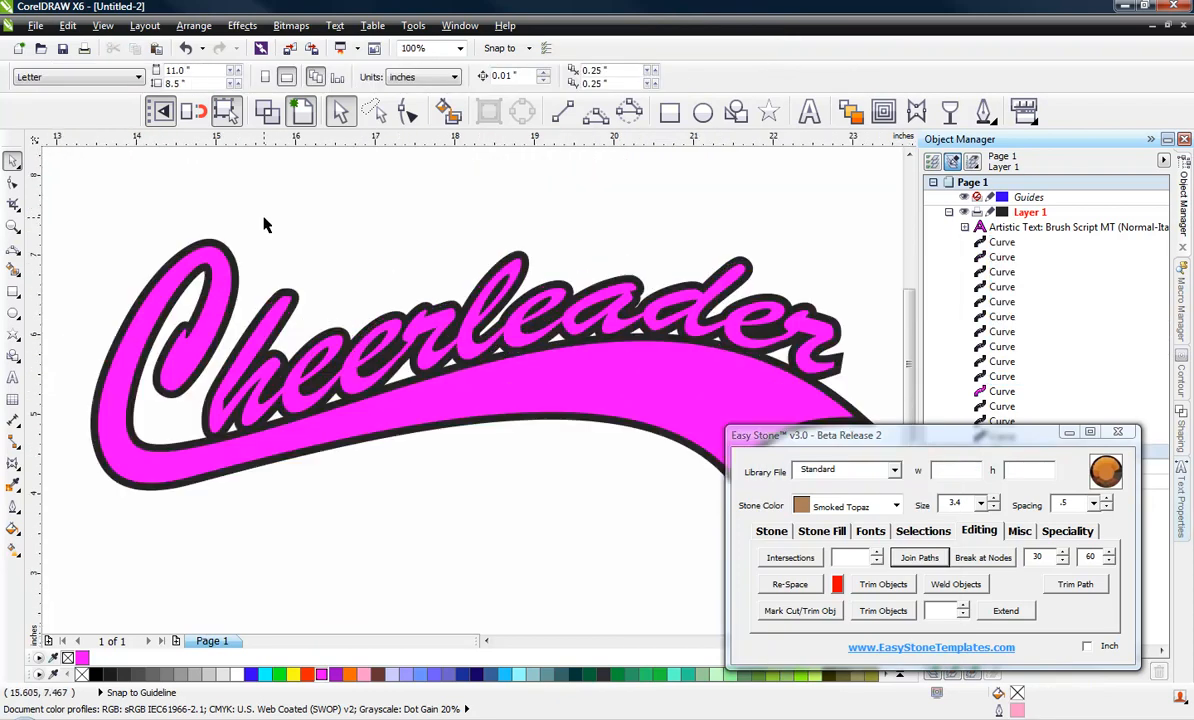
scroll(270, 225, "down", 1)
left_click_drag(404, 296, 668, 437)
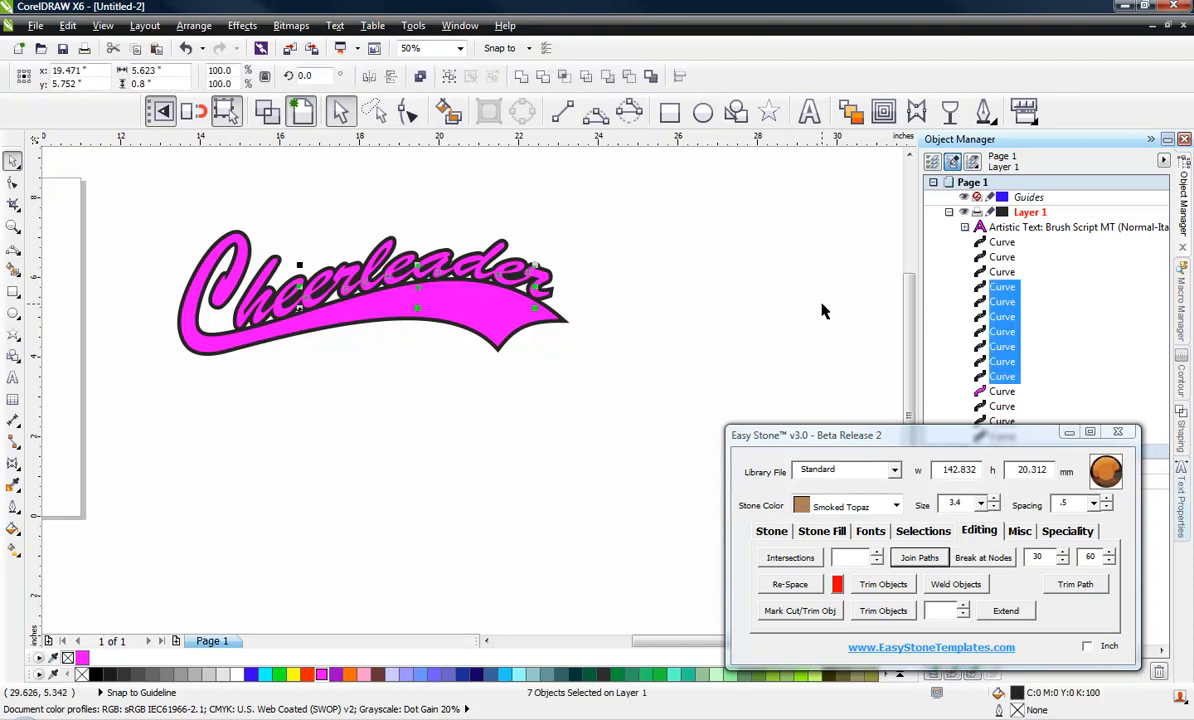
left_click(267, 111)
scroll(347, 308, "up", 1)
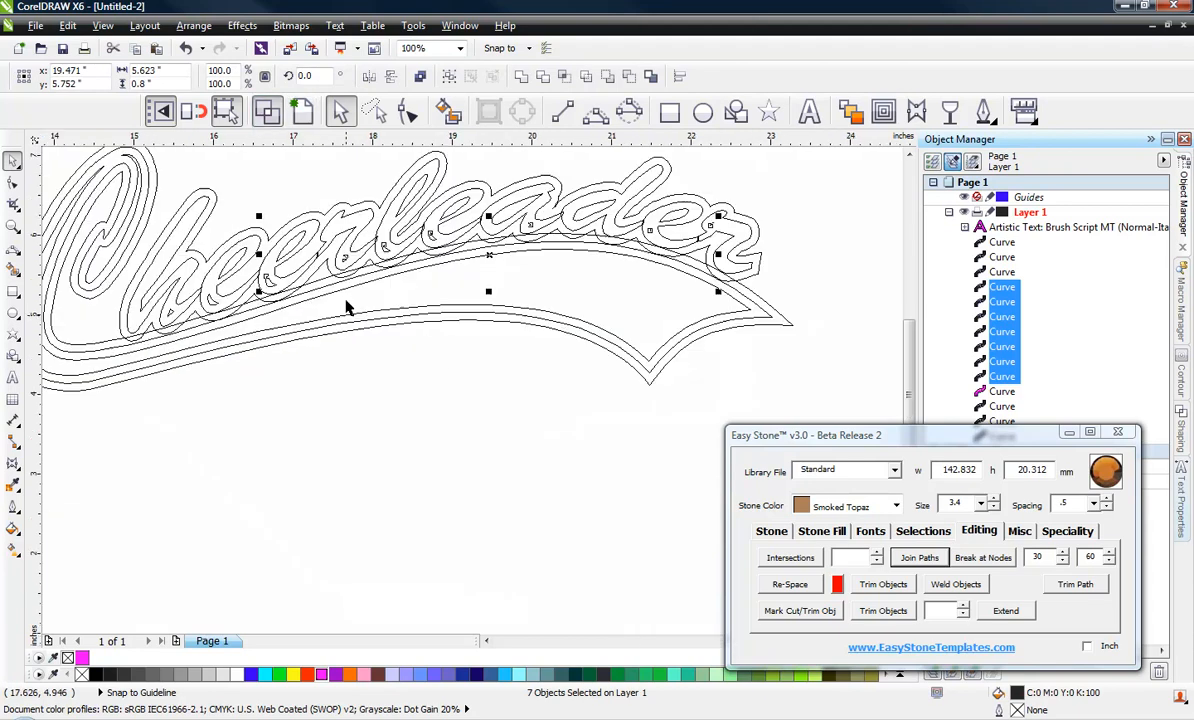
scroll(403, 267, "up", 1)
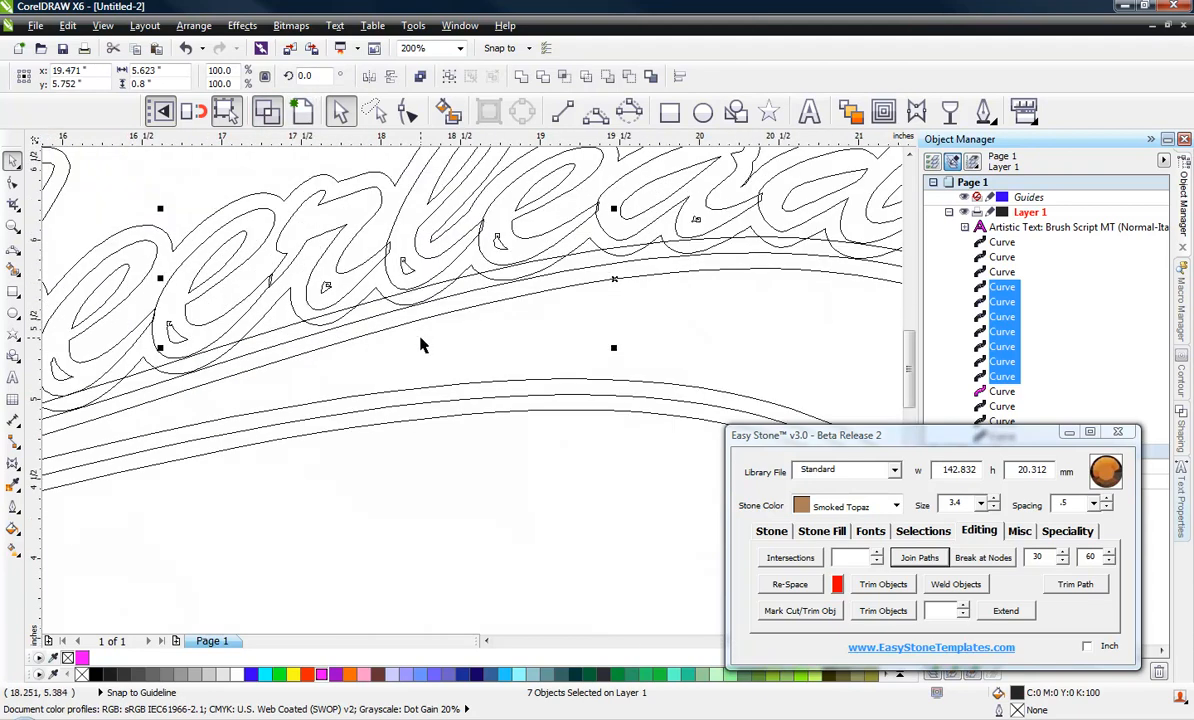
key("Delete")
scroll(527, 308, "down", 1)
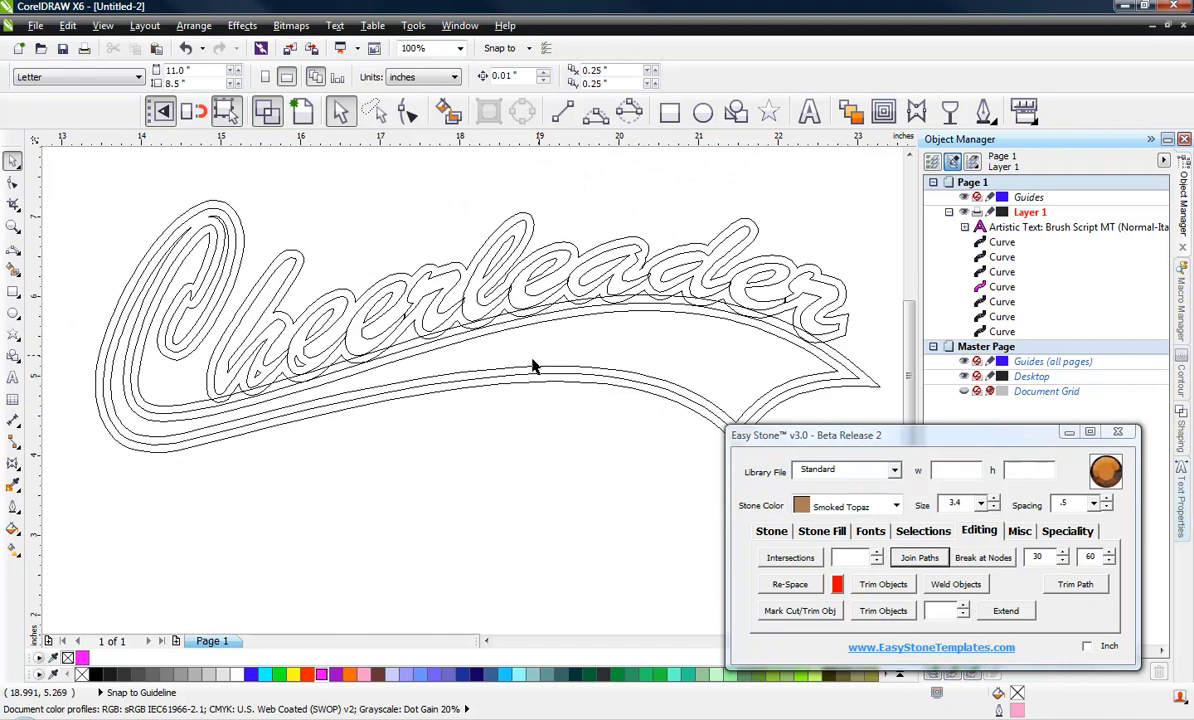
In full-color view, delete the remaining small inner curves enclosed around the C and "h"
left_click(301, 111)
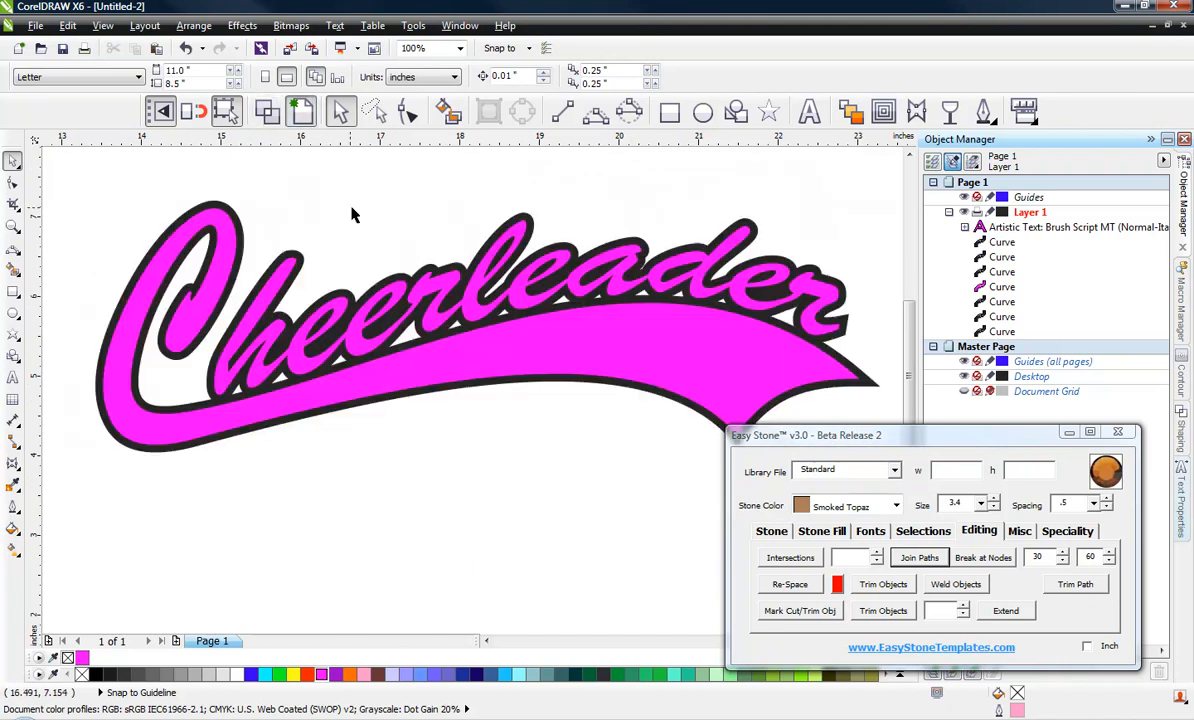
scroll(458, 318, "down", 1)
left_click_drag(498, 200, 288, 426)
key("Delete")
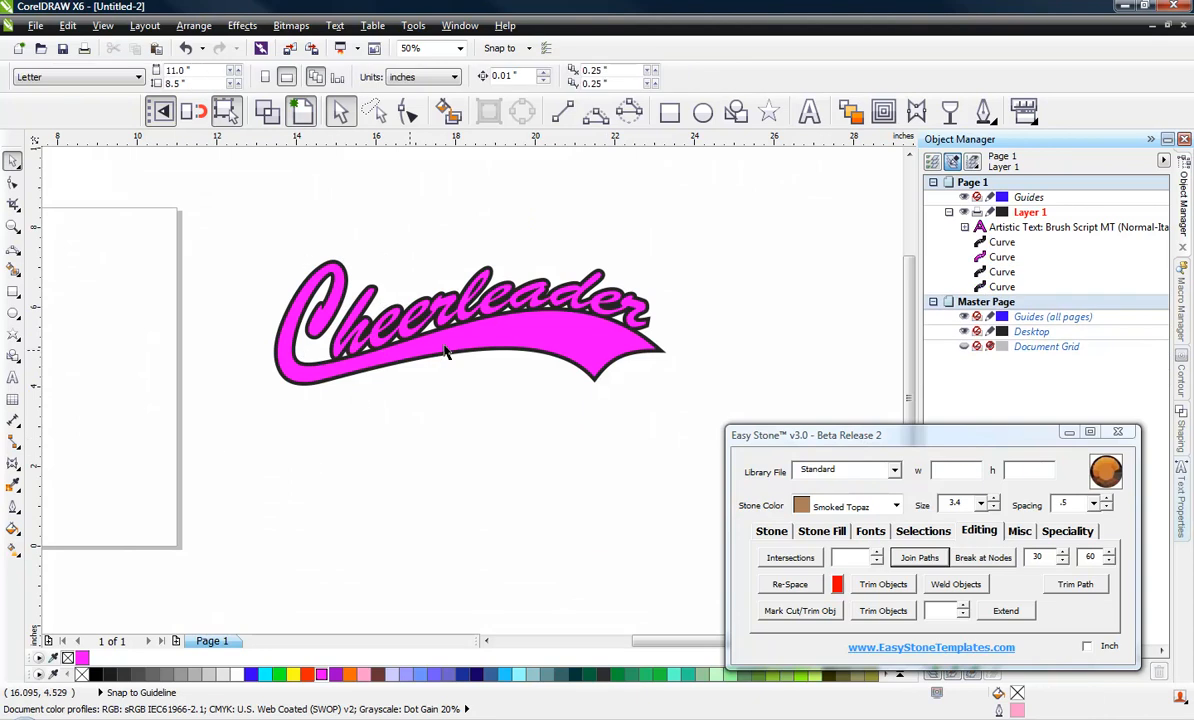
Delete the inner contour curve of the tail's black outline in wireframe view, then restore the full-color view
scroll(593, 374, "up", 1)
left_click(266, 111)
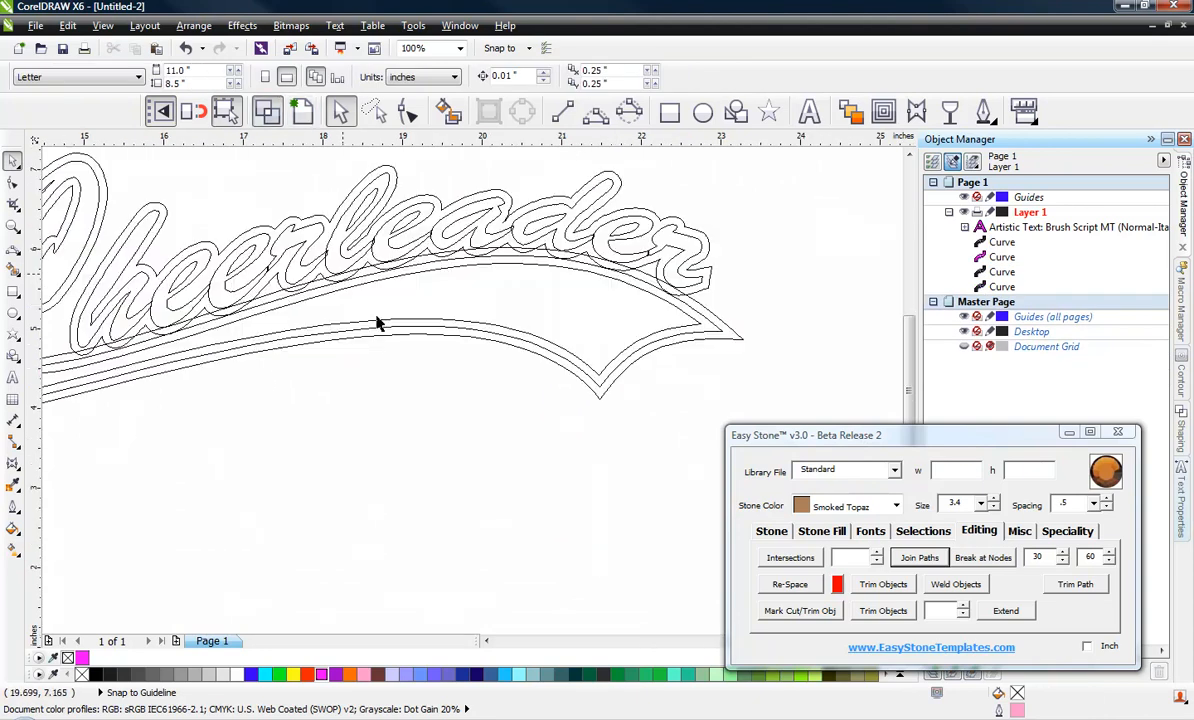
scroll(594, 364, "up", 1)
left_click(592, 362)
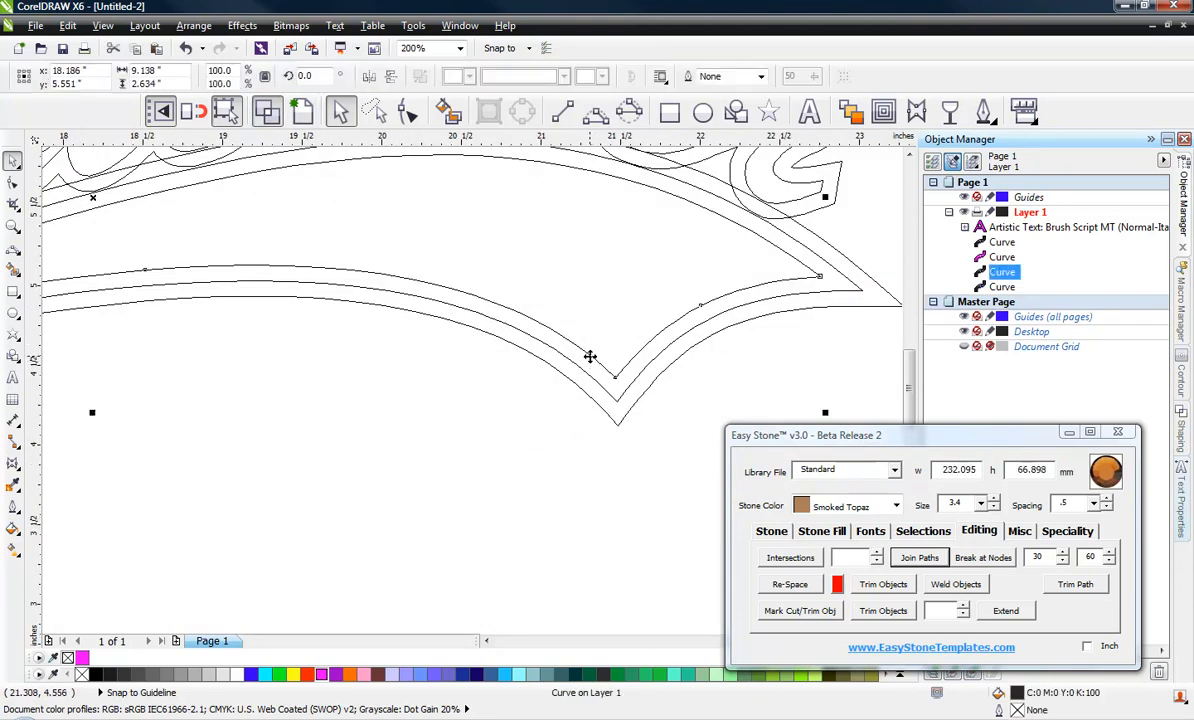
key("Delete")
scroll(660, 393, "down", 1)
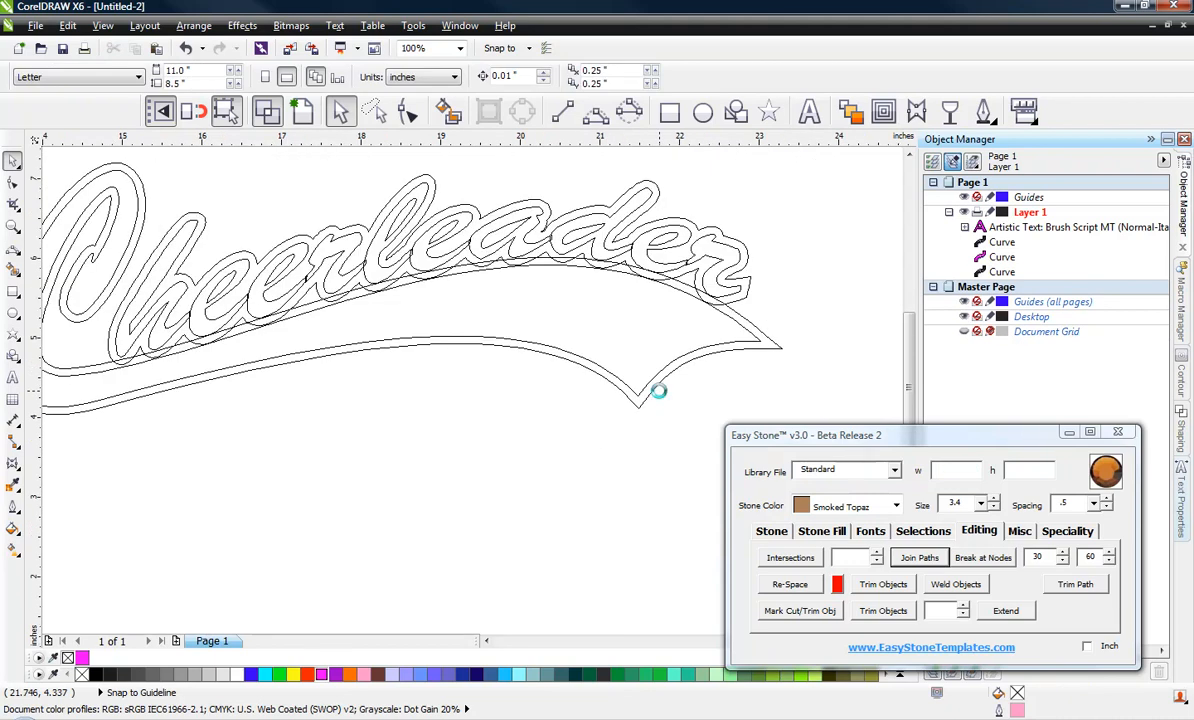
scroll(570, 372, "down", 1)
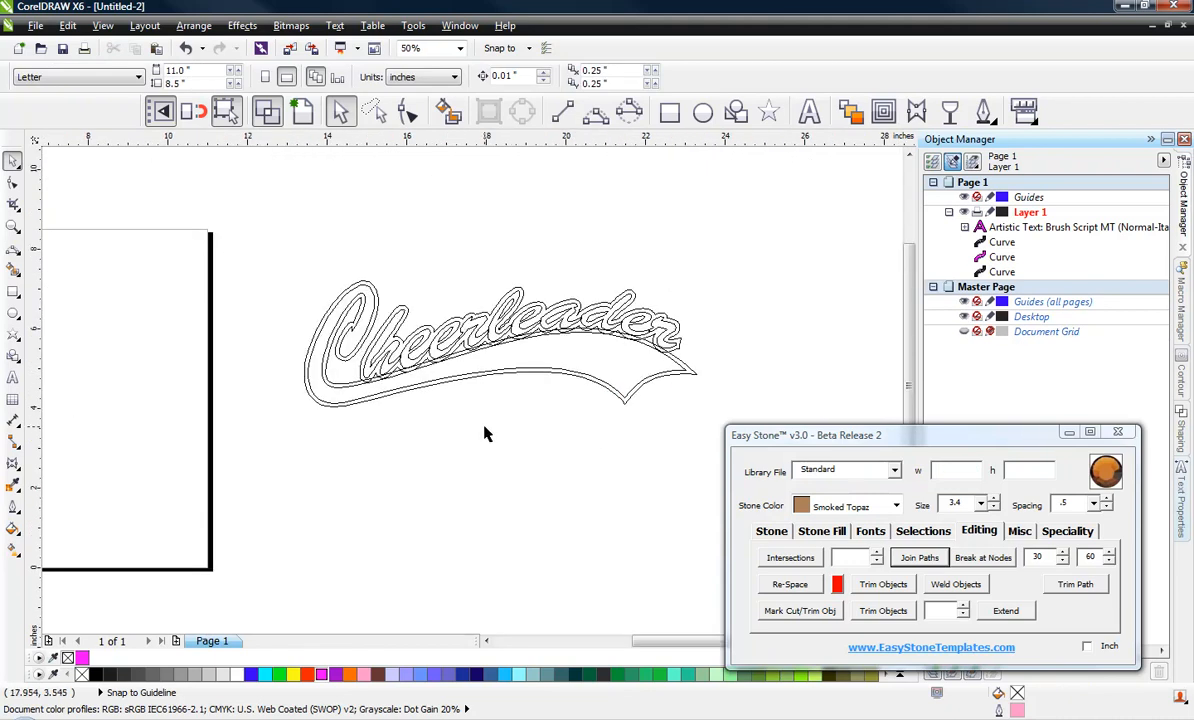
left_click(304, 114)
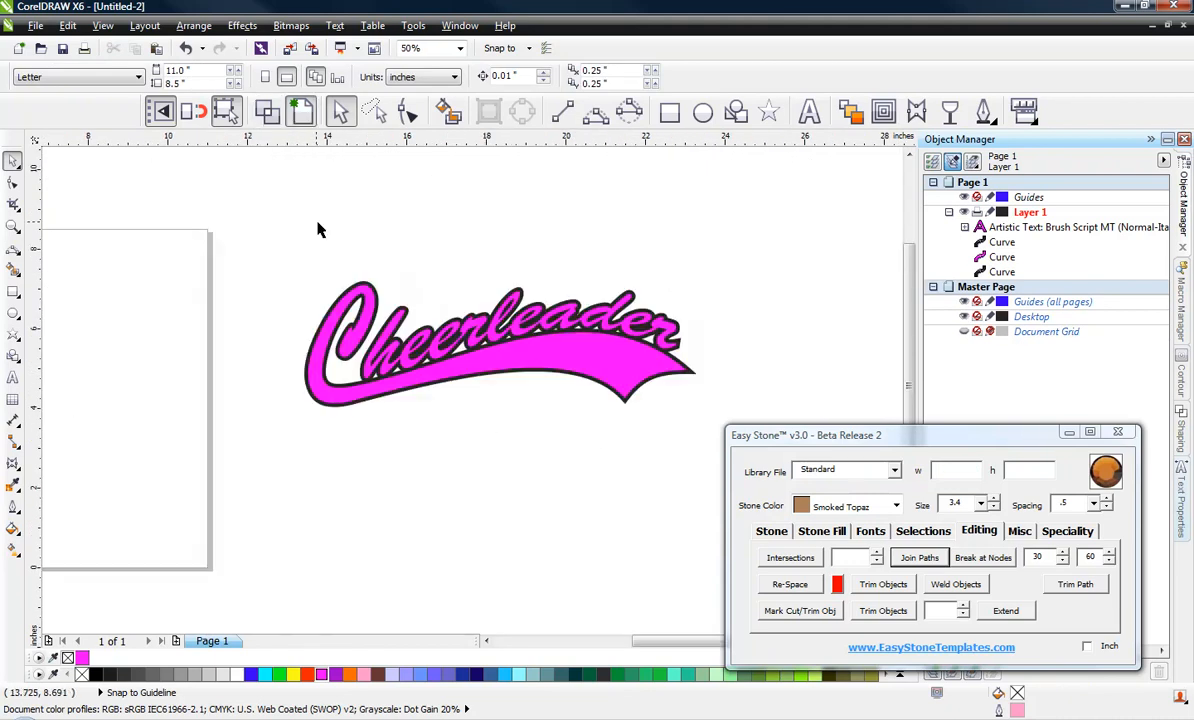
Duplicate the black outlines of the lettering and the tailed C straight below the design and weld the copies into one shape
scroll(685, 376, "up", 1)
left_click(690, 374)
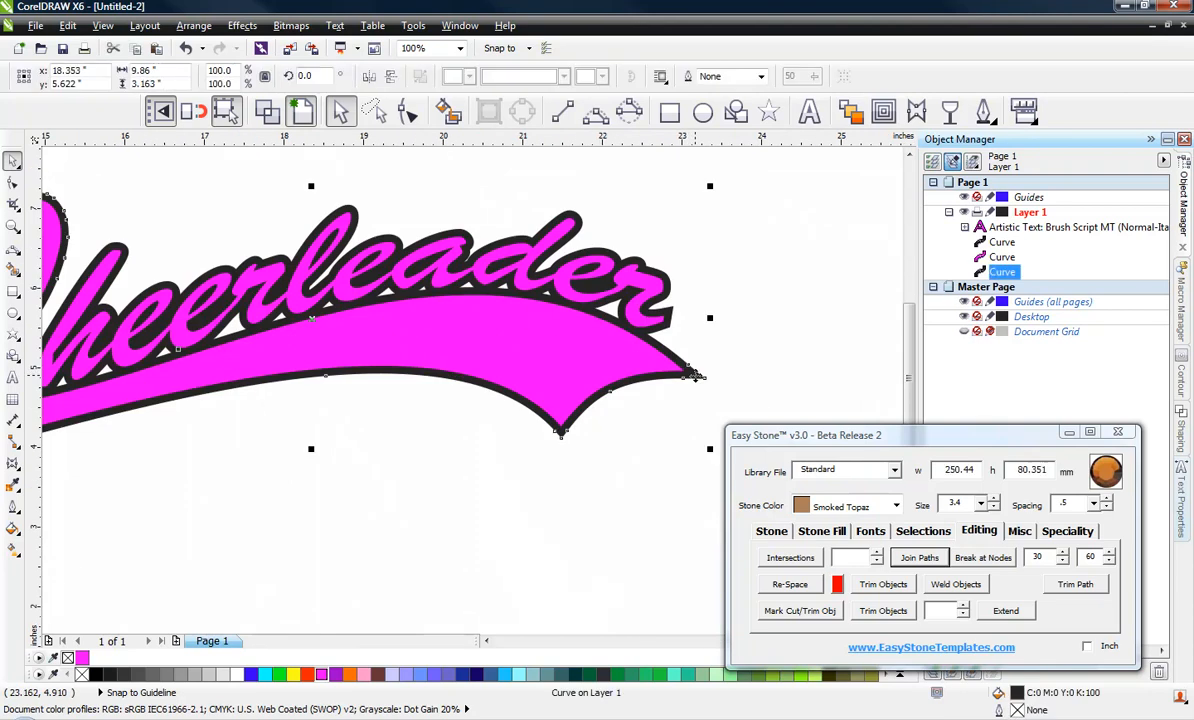
left_click(624, 303, "shift")
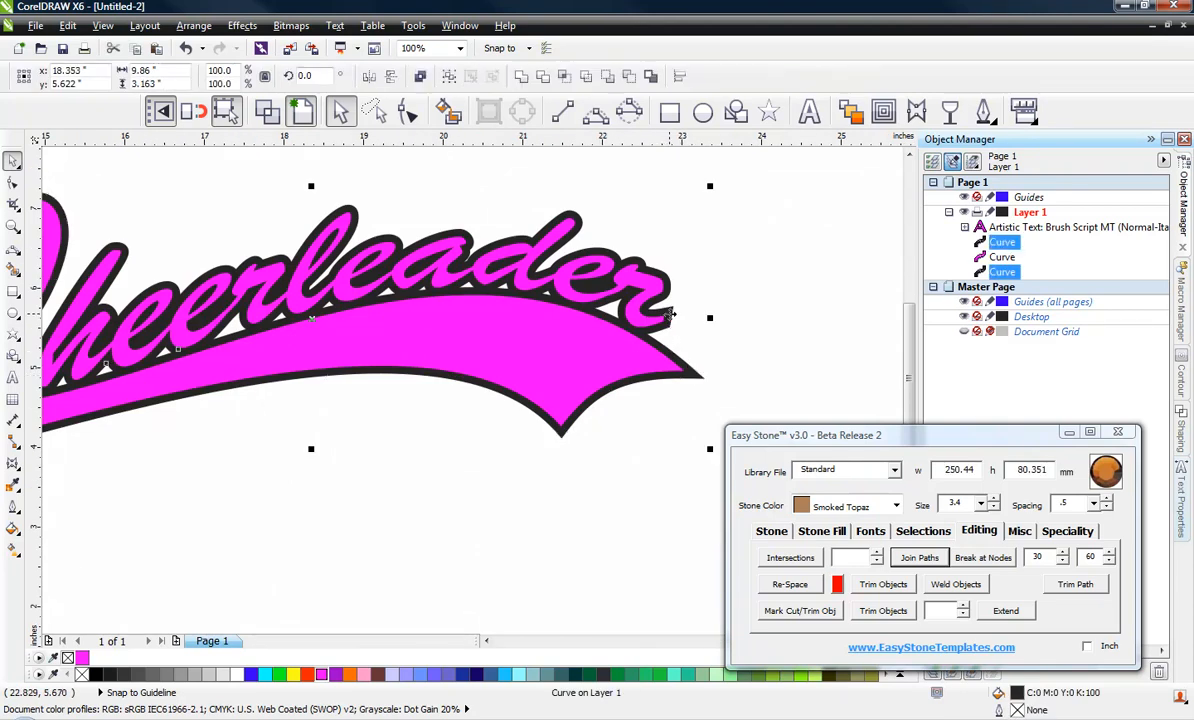
scroll(622, 295, "down", 1)
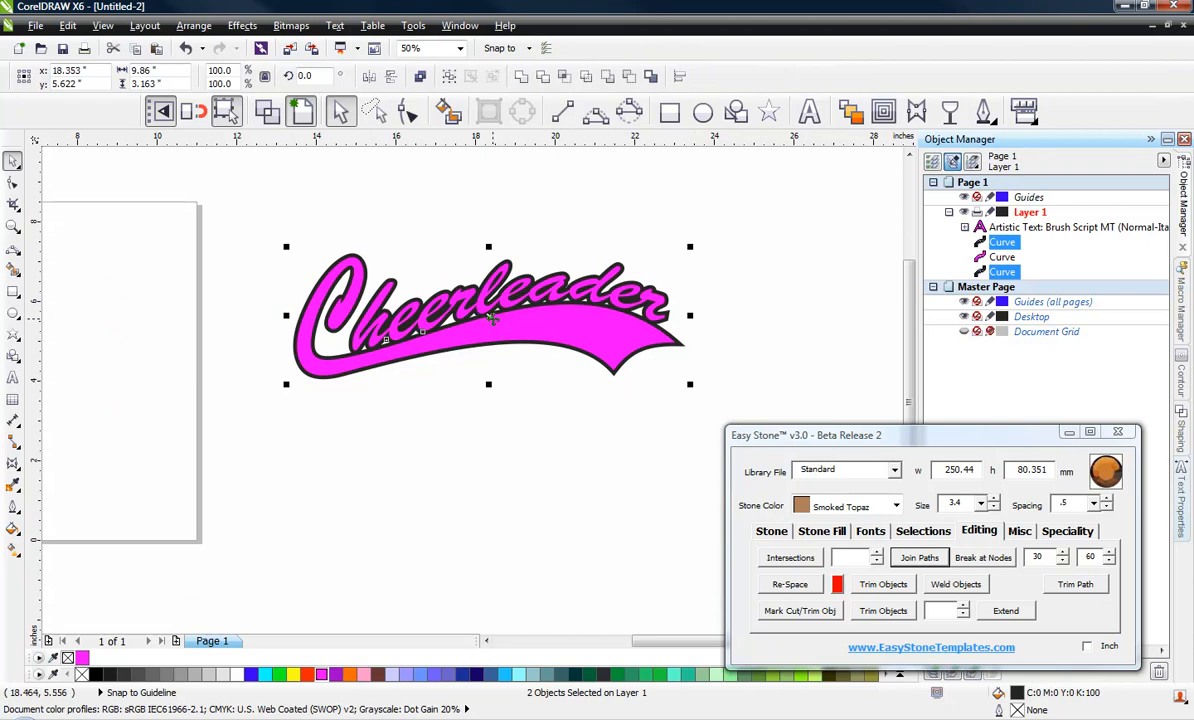
left_click_drag(491, 318, 486, 510)
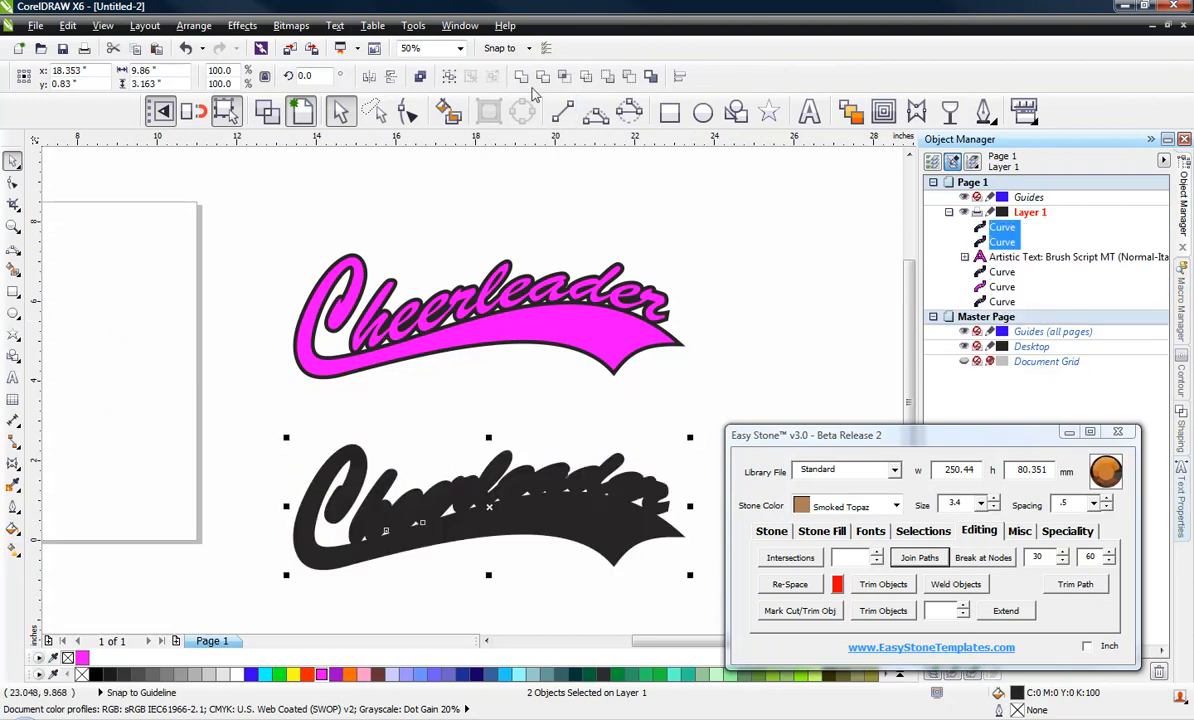
left_click(490, 76)
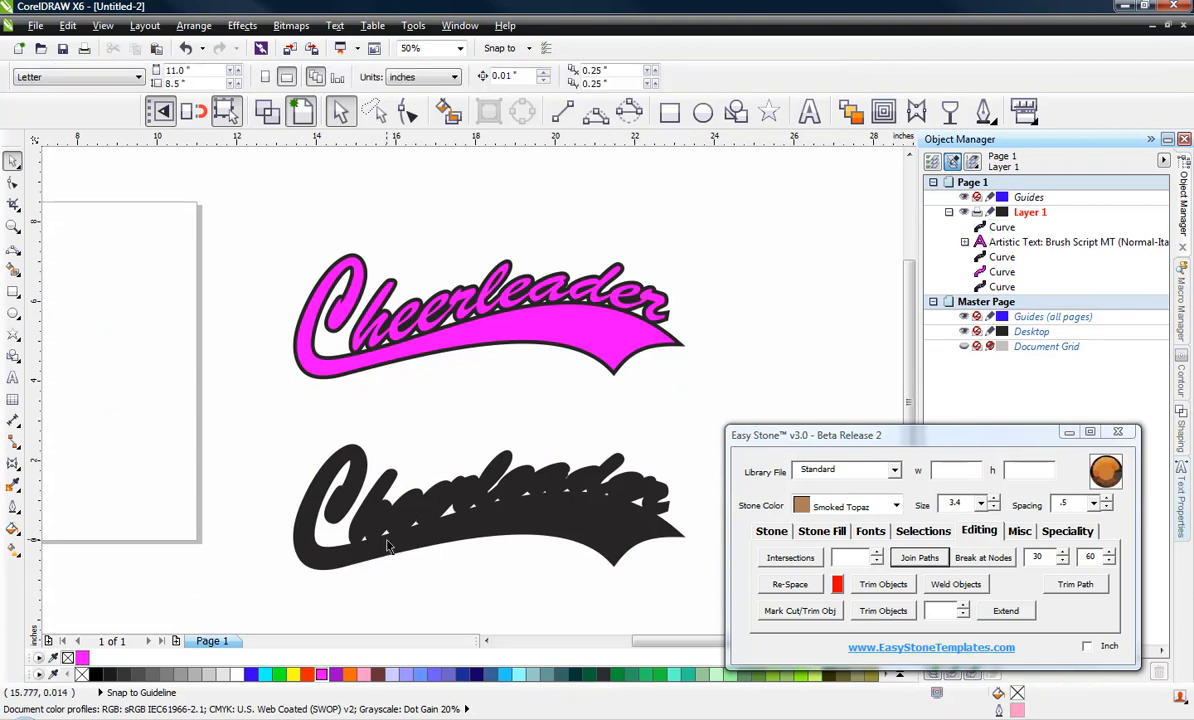
Try moving the welded black silhouette aside, undo the move and deselect
left_click_drag(496, 530, 371, 540)
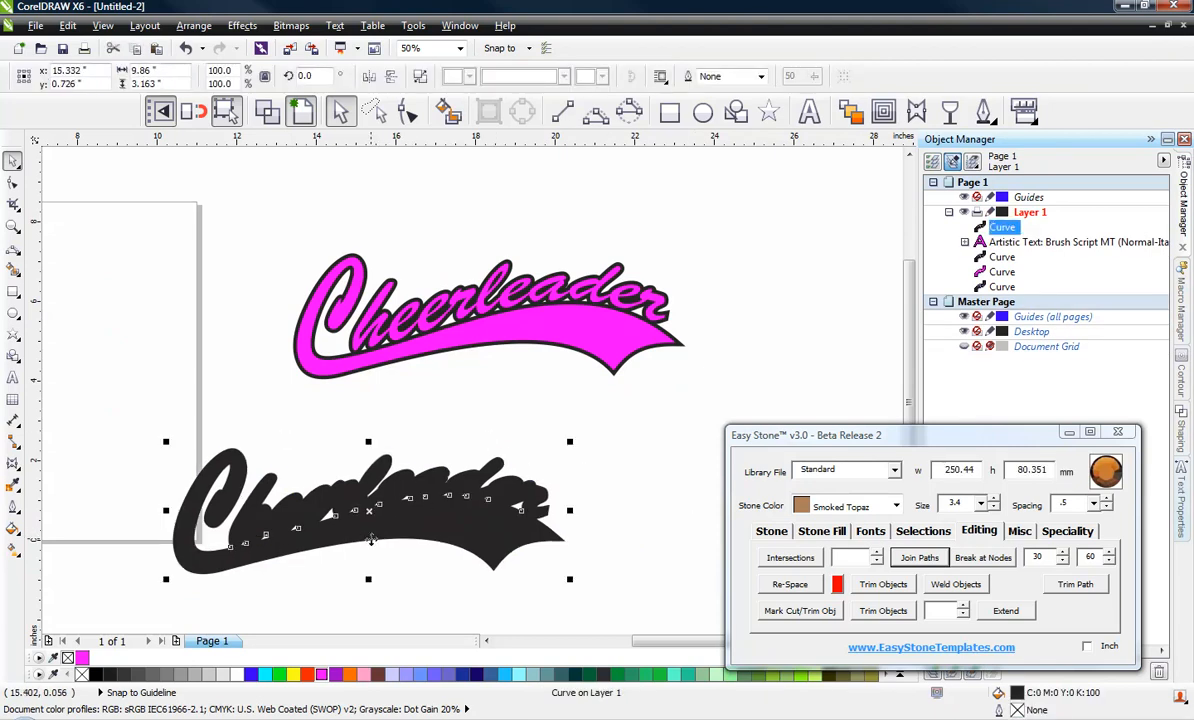
key("ctrl+z")
left_click(253, 506)
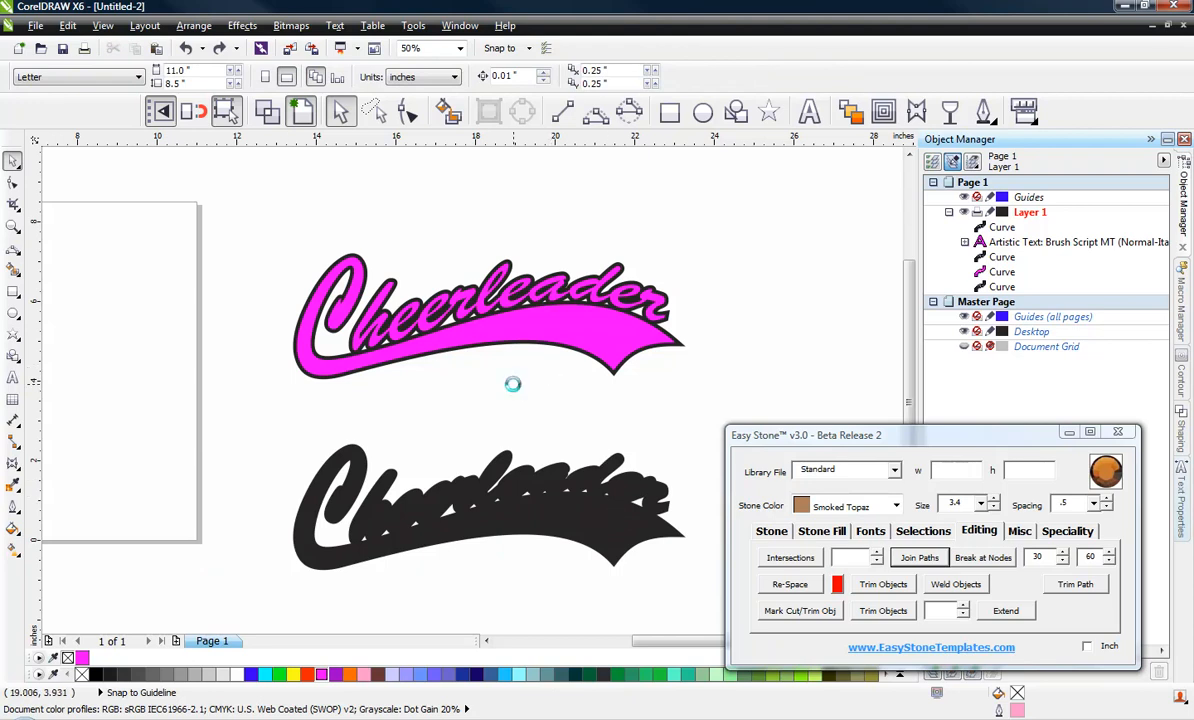
Duplicate the magenta lettering together with the magenta tailed C straight below the black silhouette
left_click(532, 333)
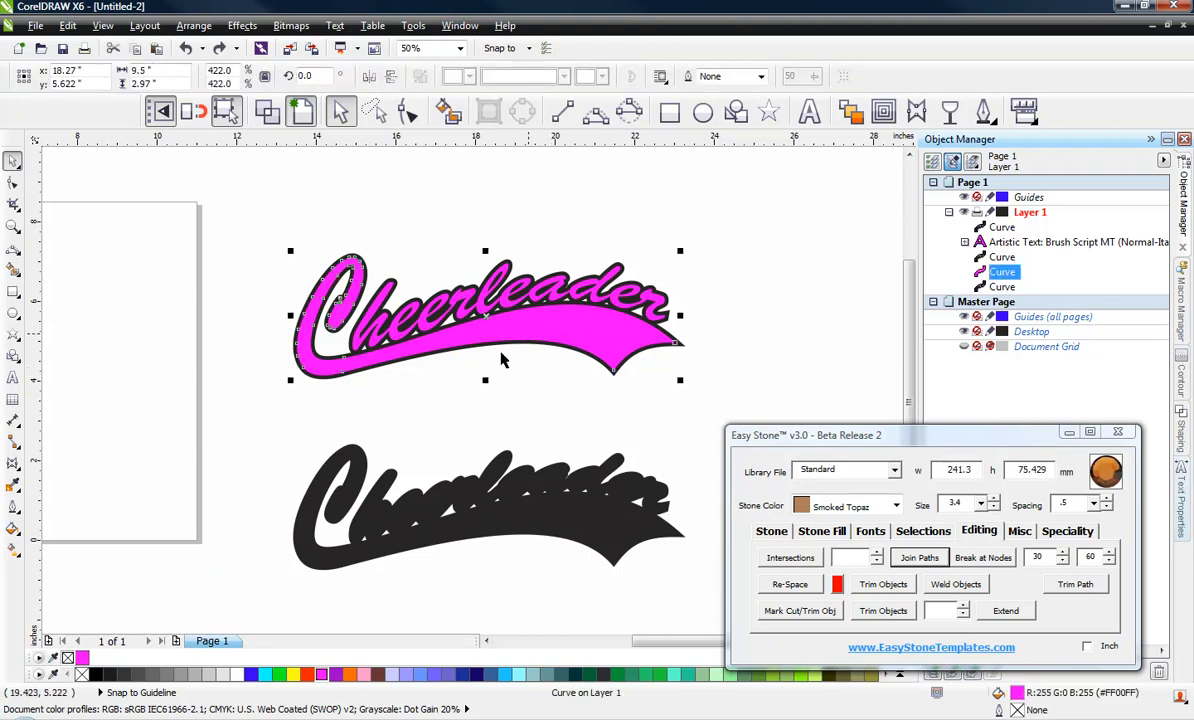
scroll(594, 326, "up", 2)
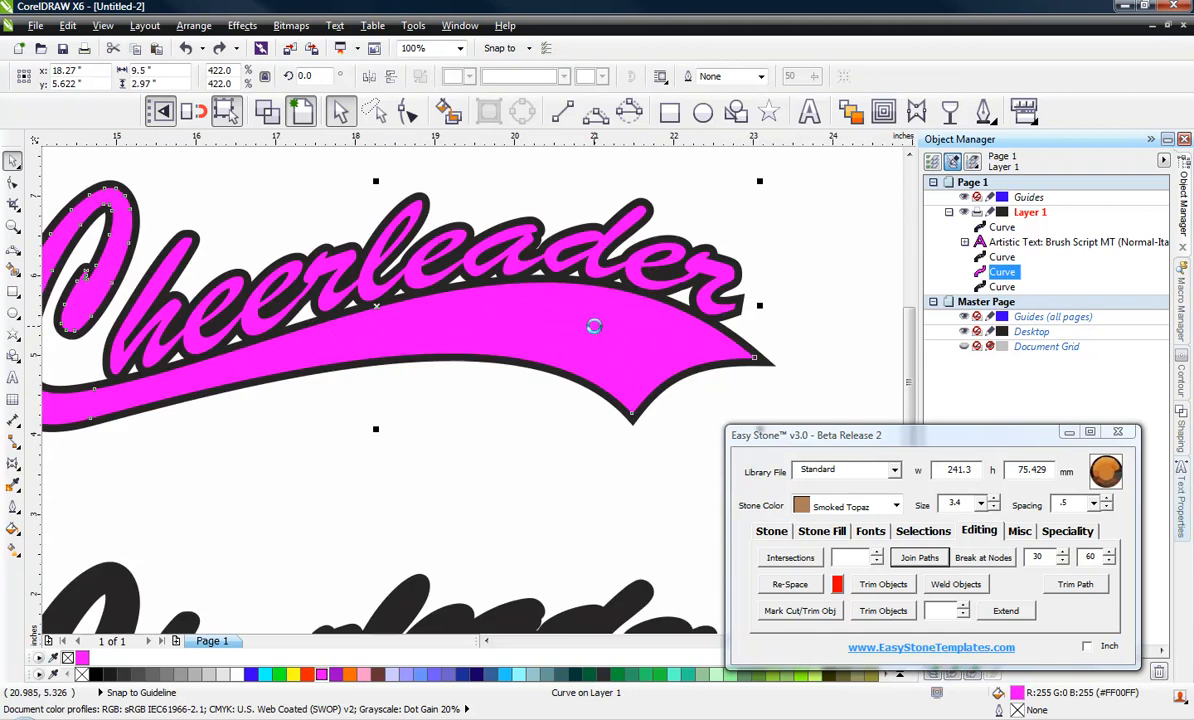
scroll(594, 326, "down", 2)
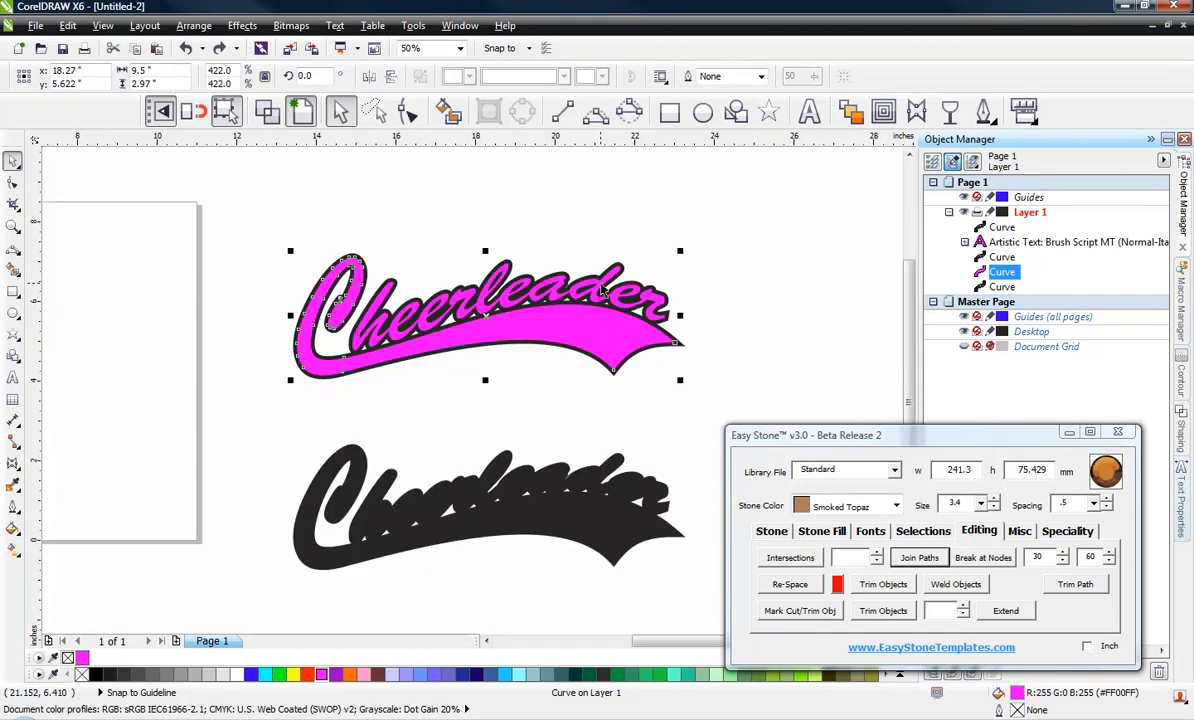
left_click(564, 270, "shift")
scroll(498, 245, "down", 4)
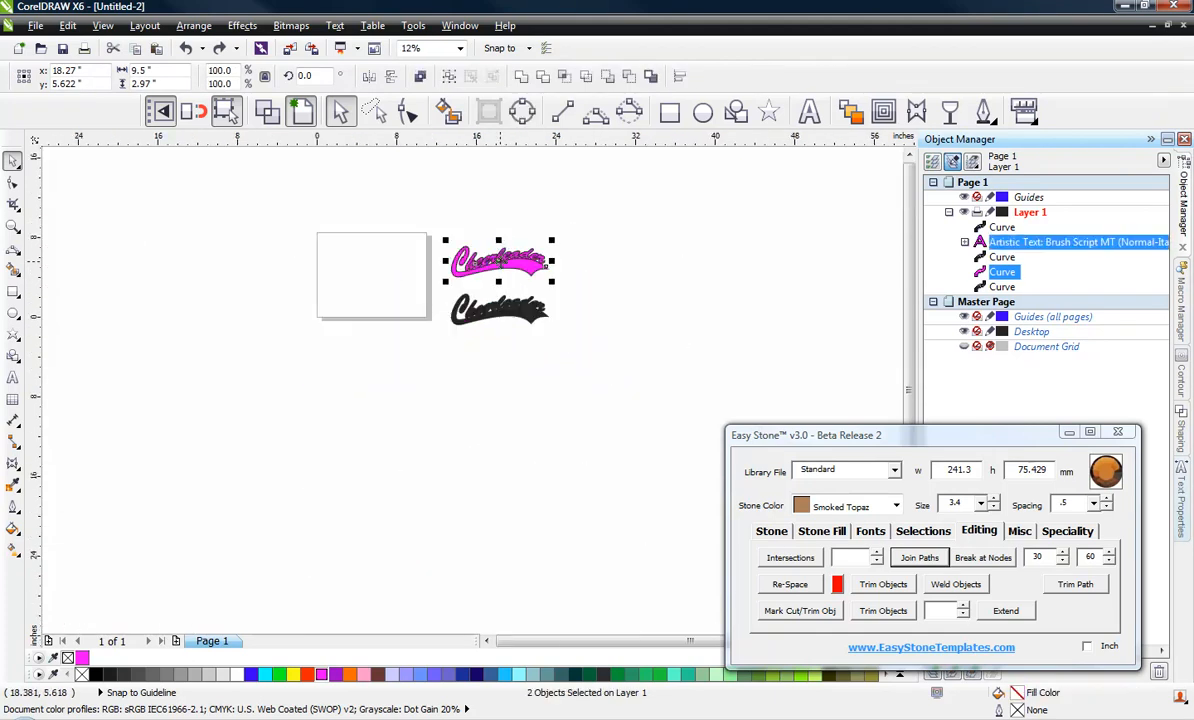
left_click_drag(498, 258, 498, 370)
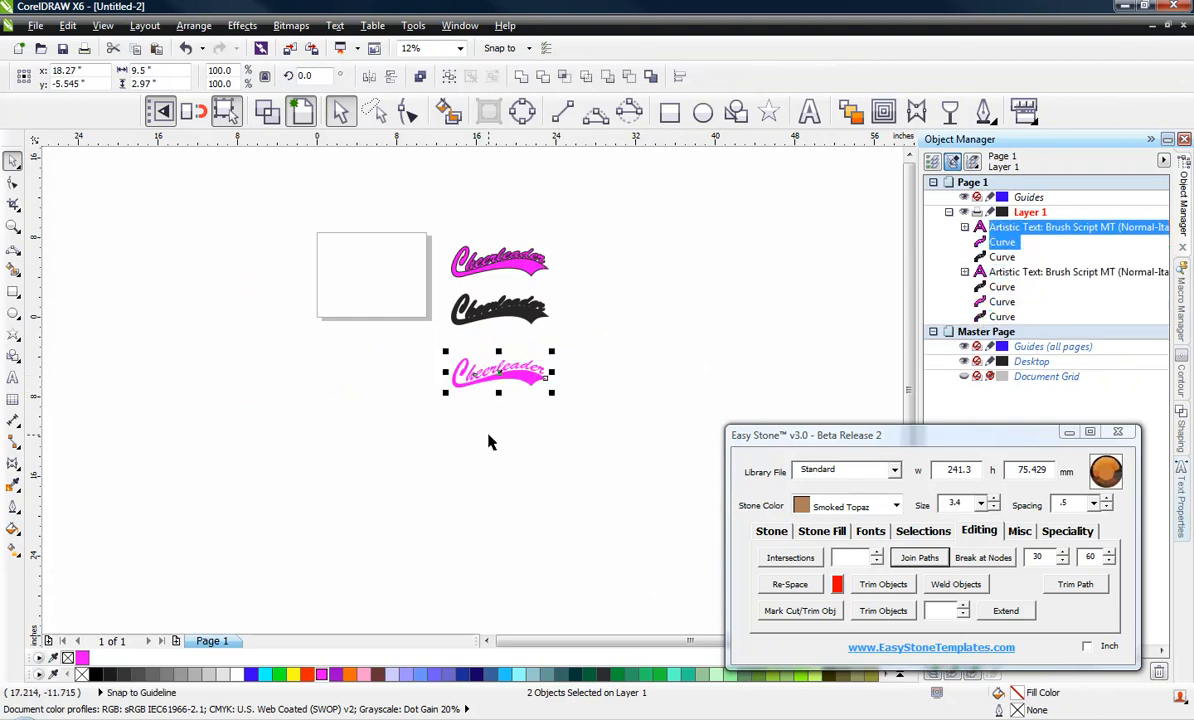
Examine the duplicated lettering's envelope entry and its letter overlaps in wireframe view, then restore the full-color view
left_click(495, 372)
scroll(493, 370, "up", 4)
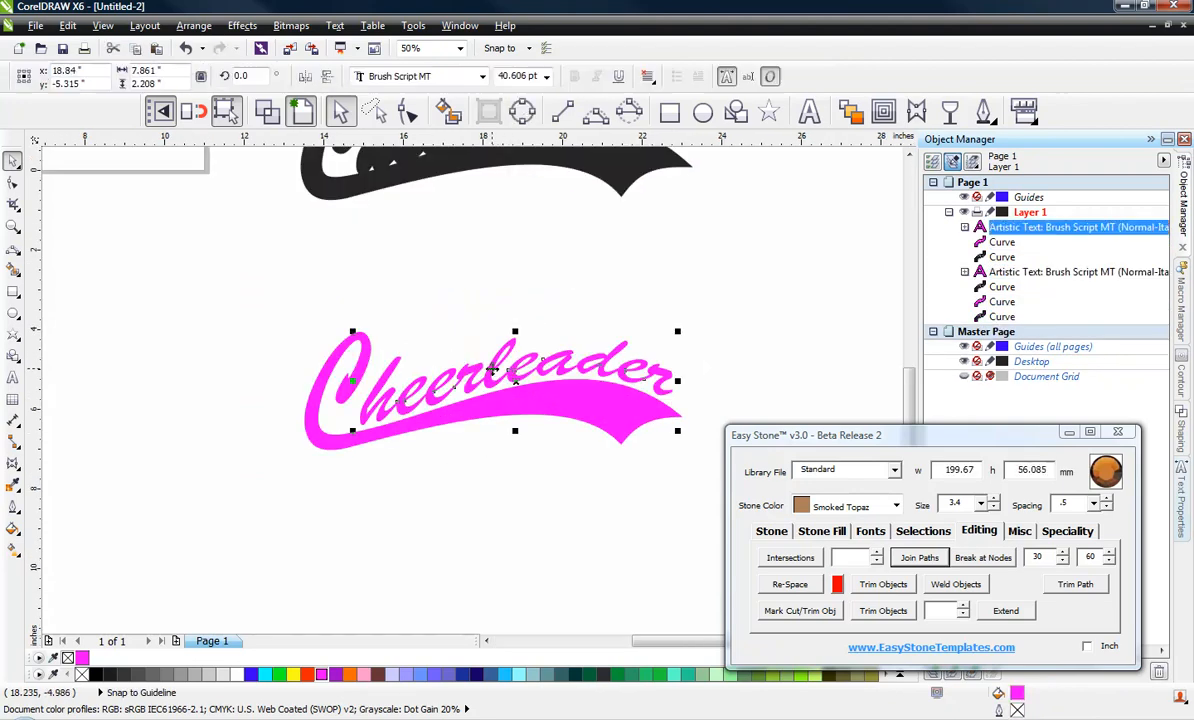
scroll(477, 385, "down", 2)
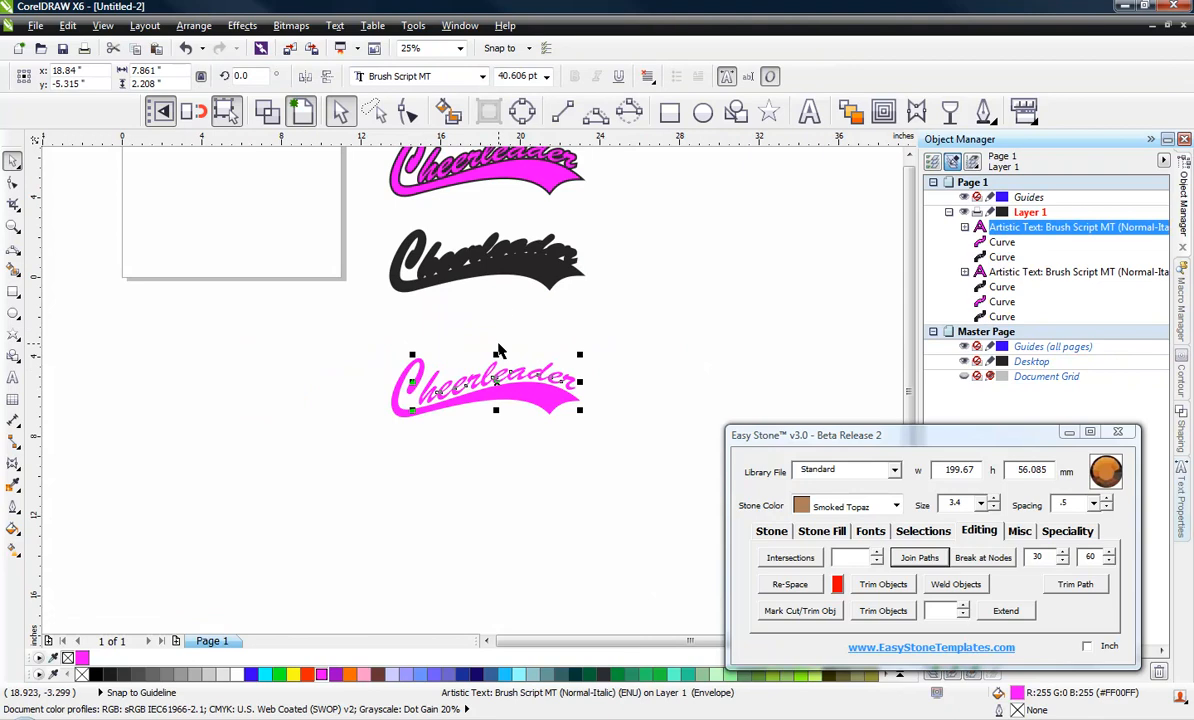
left_click(965, 228)
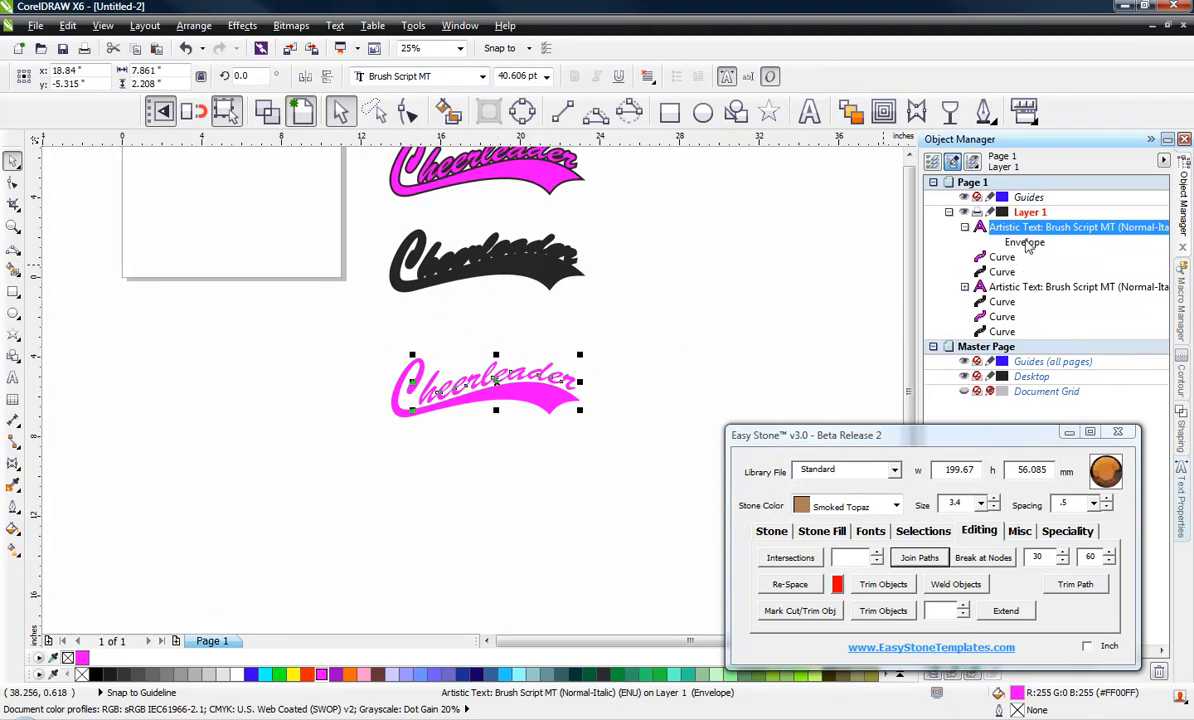
left_click(783, 325)
scroll(485, 399, "up", 4)
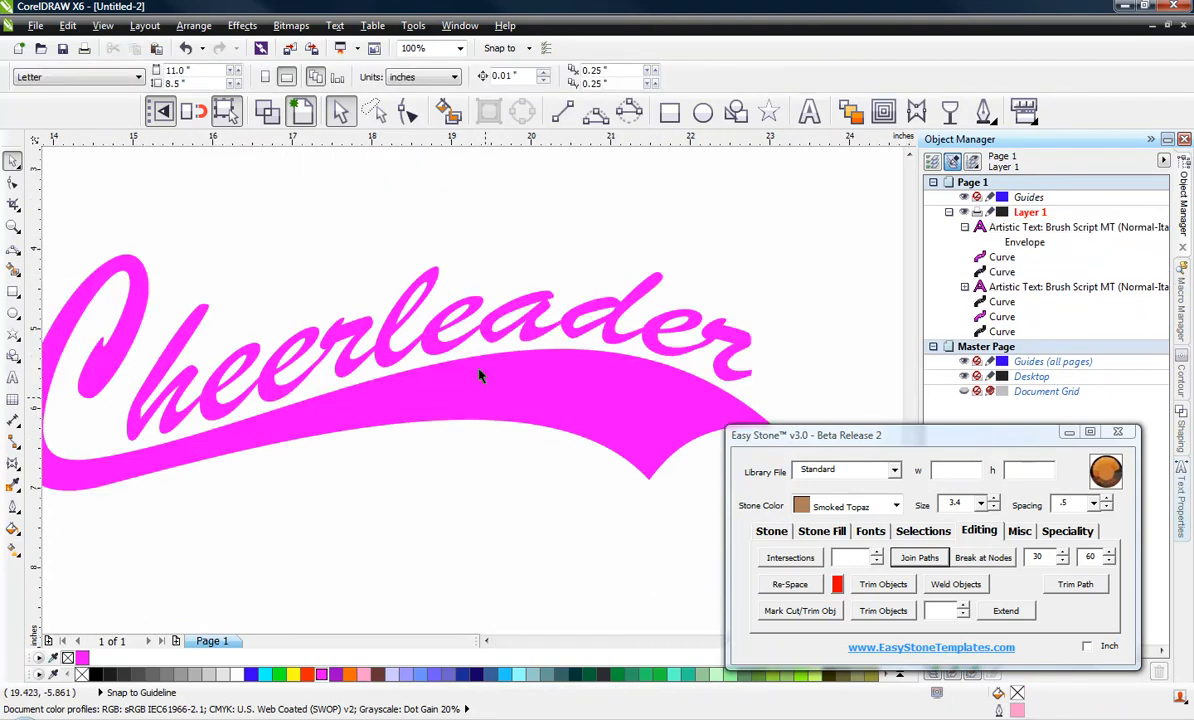
left_click(266, 112)
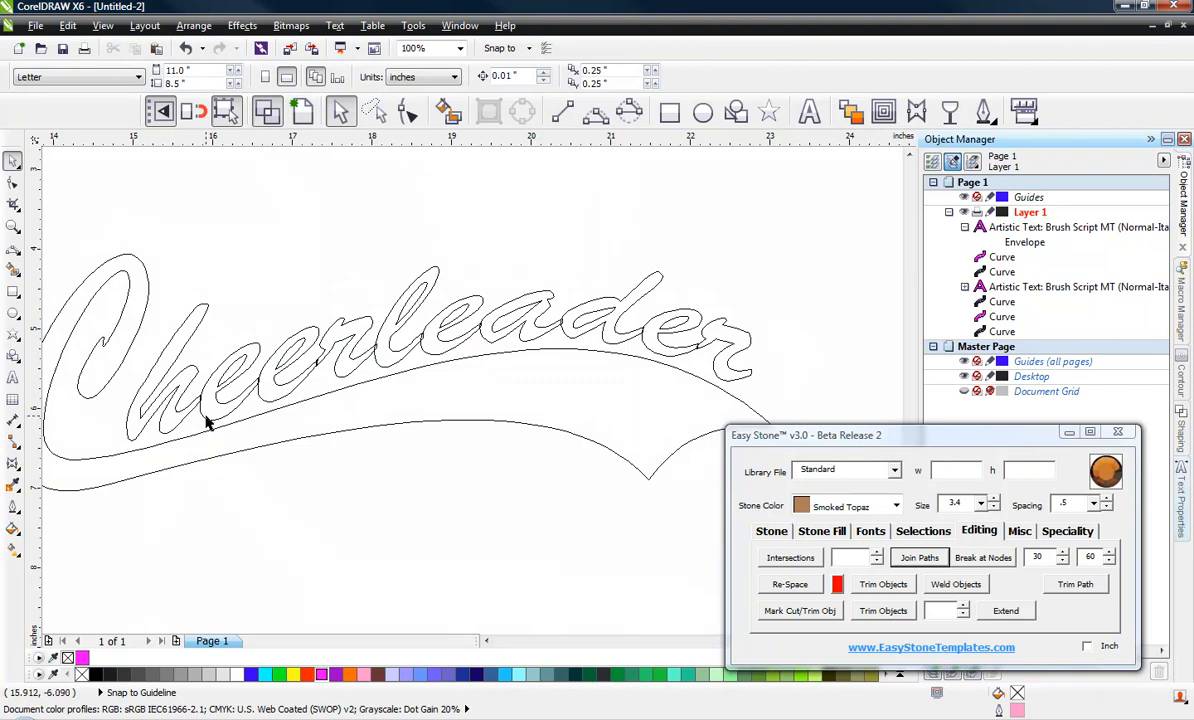
scroll(200, 405, "up", 2)
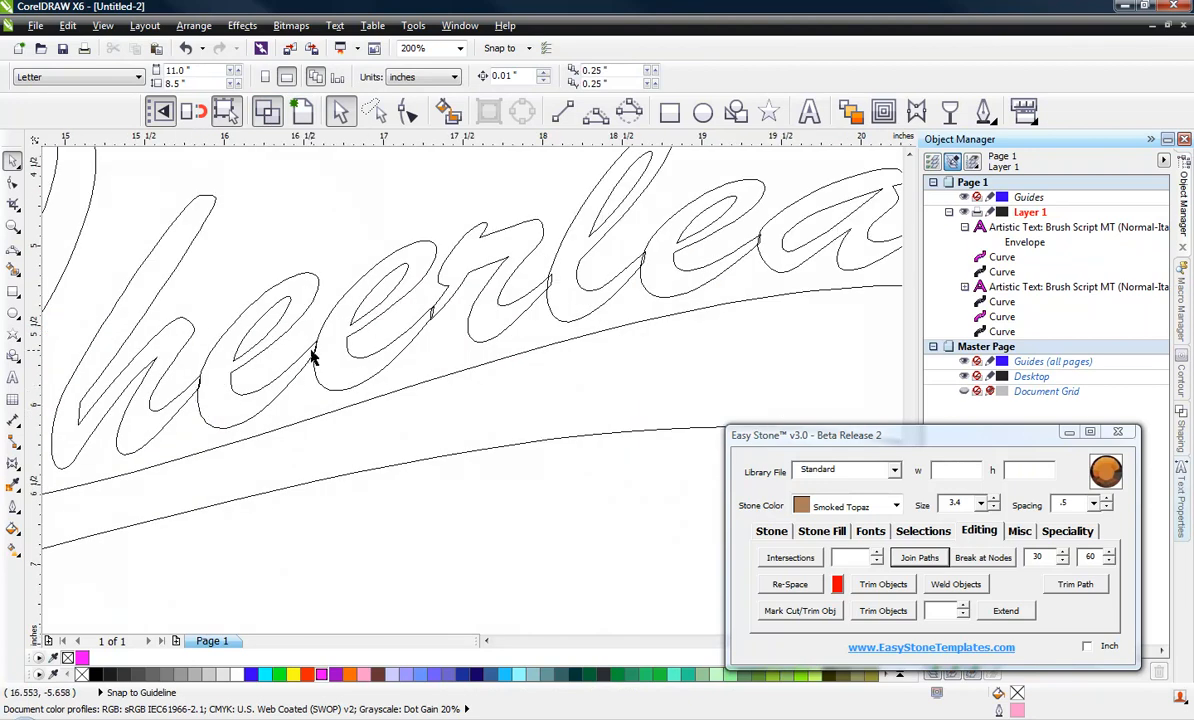
scroll(450, 310, "down", 2)
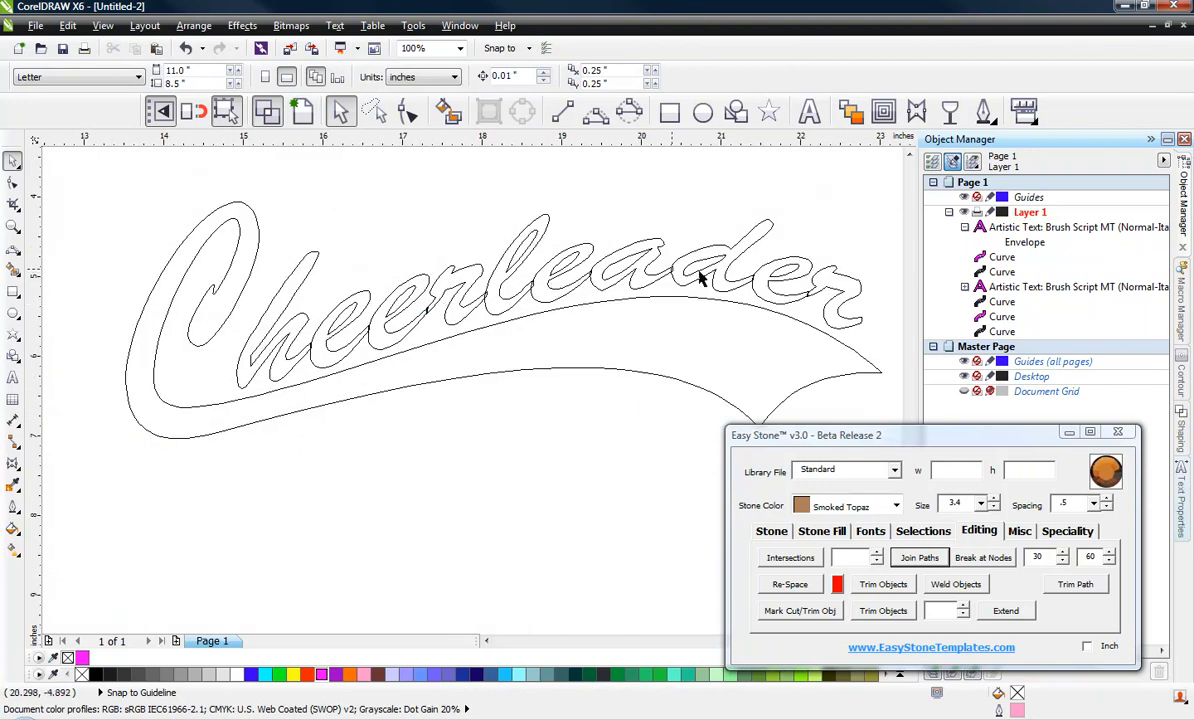
scroll(806, 296, "up", 4)
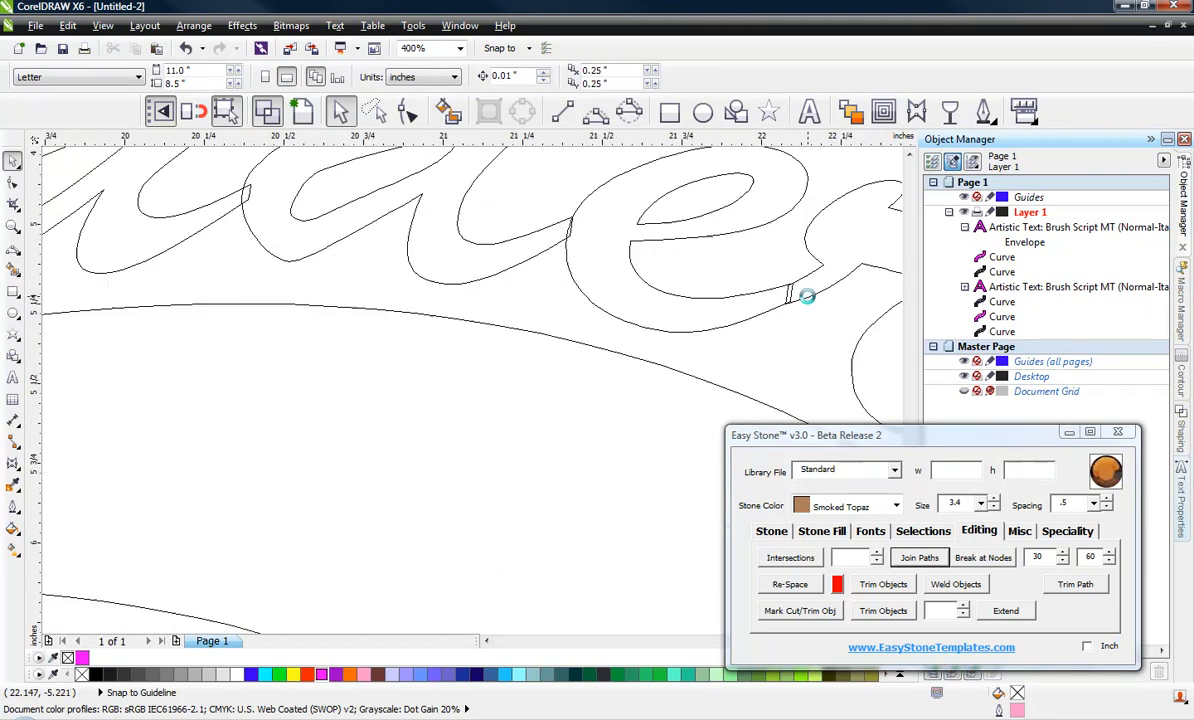
scroll(750, 290, "down", 4)
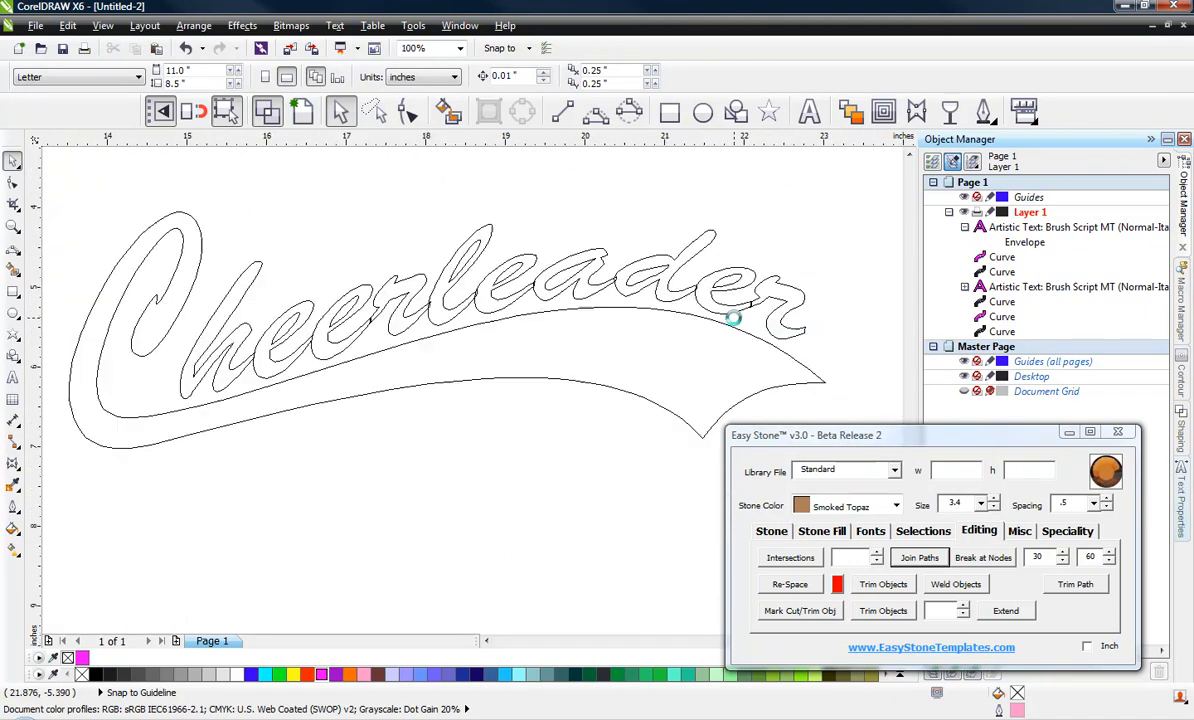
key("shift+F9")
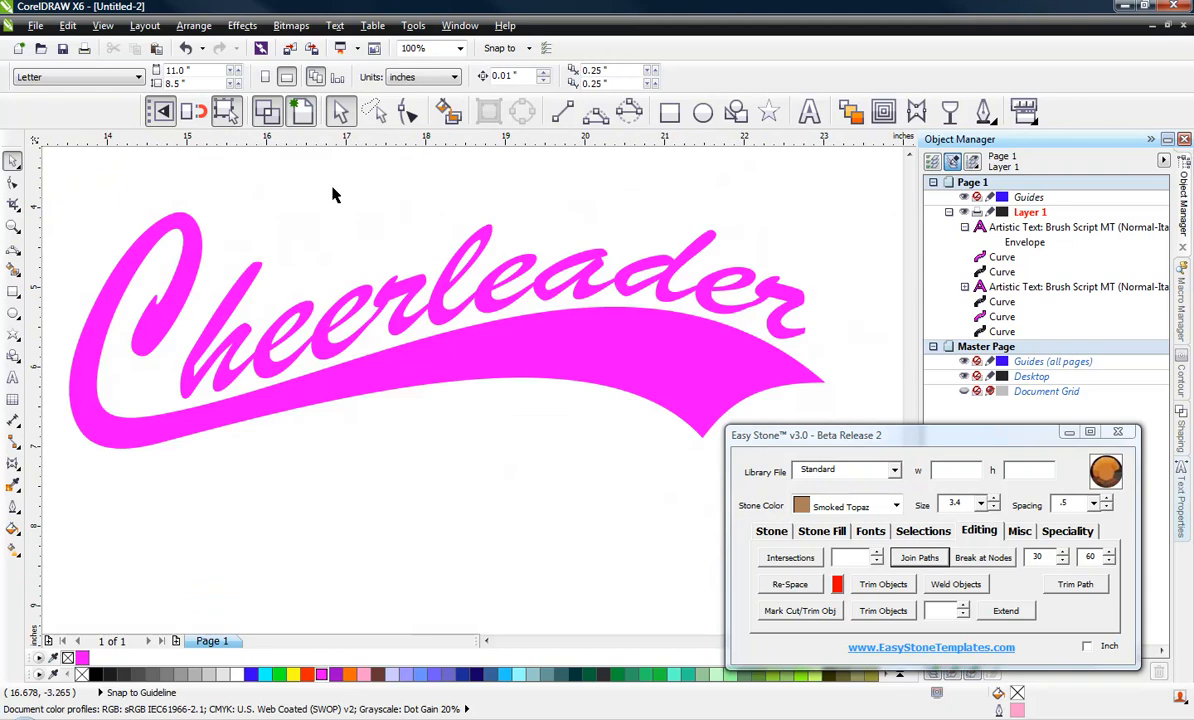
Convert the duplicated magenta enveloped lettering to curves
left_click(484, 233)
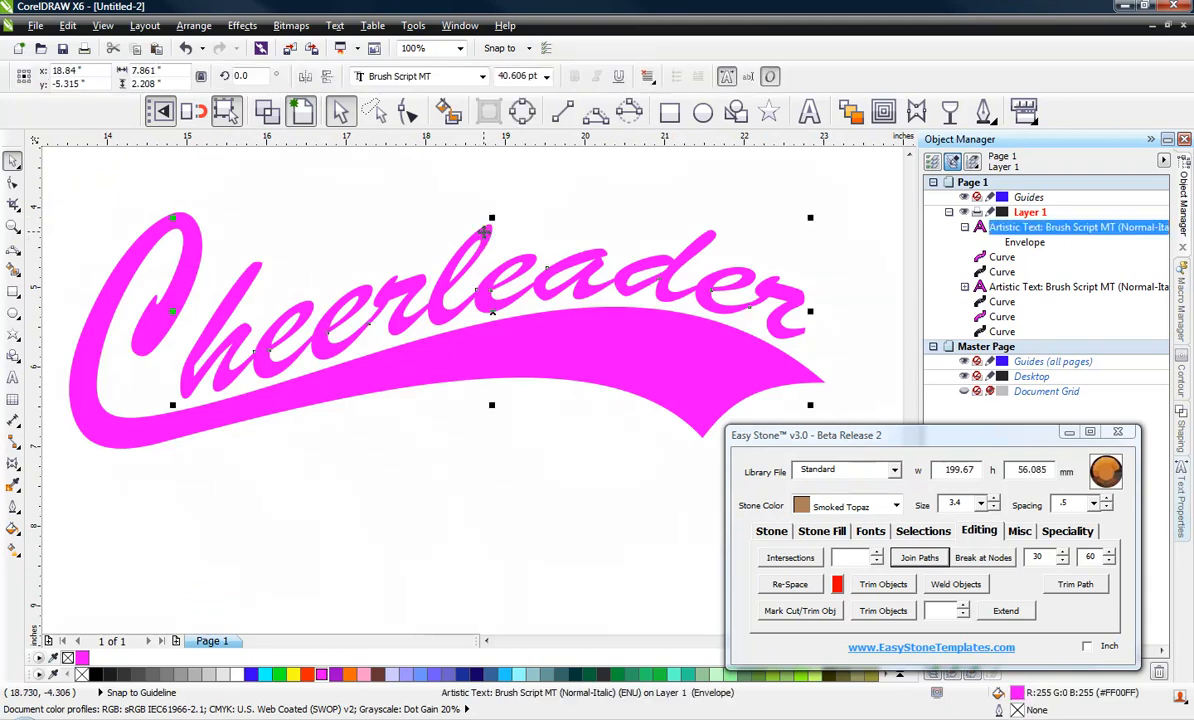
right_click(484, 232)
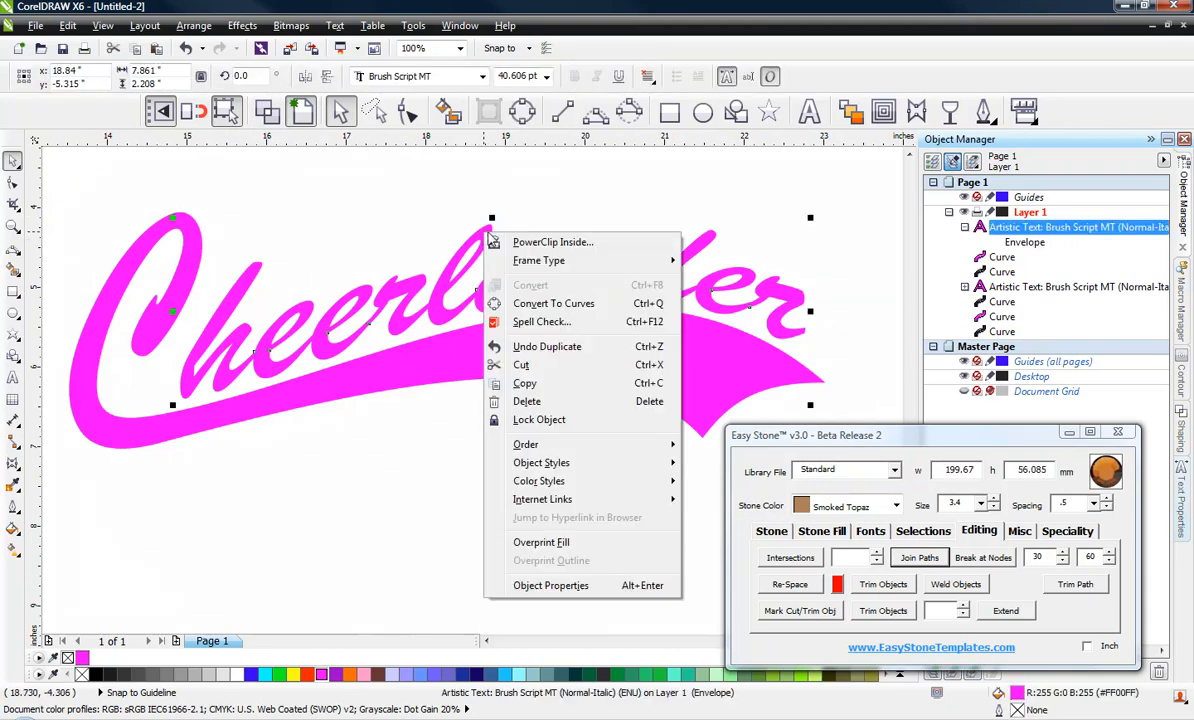
left_click(591, 311)
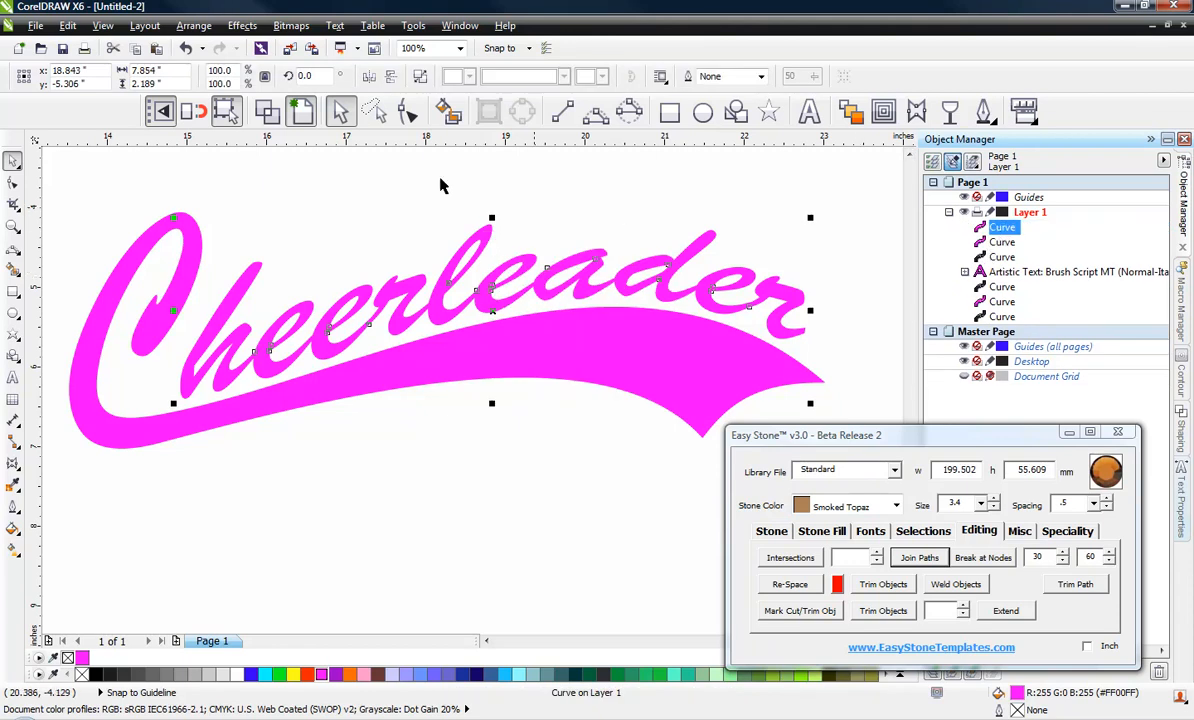
Break the converted lettering curve apart in wireframe view, then deselect and restore the full-color view
left_click(265, 111)
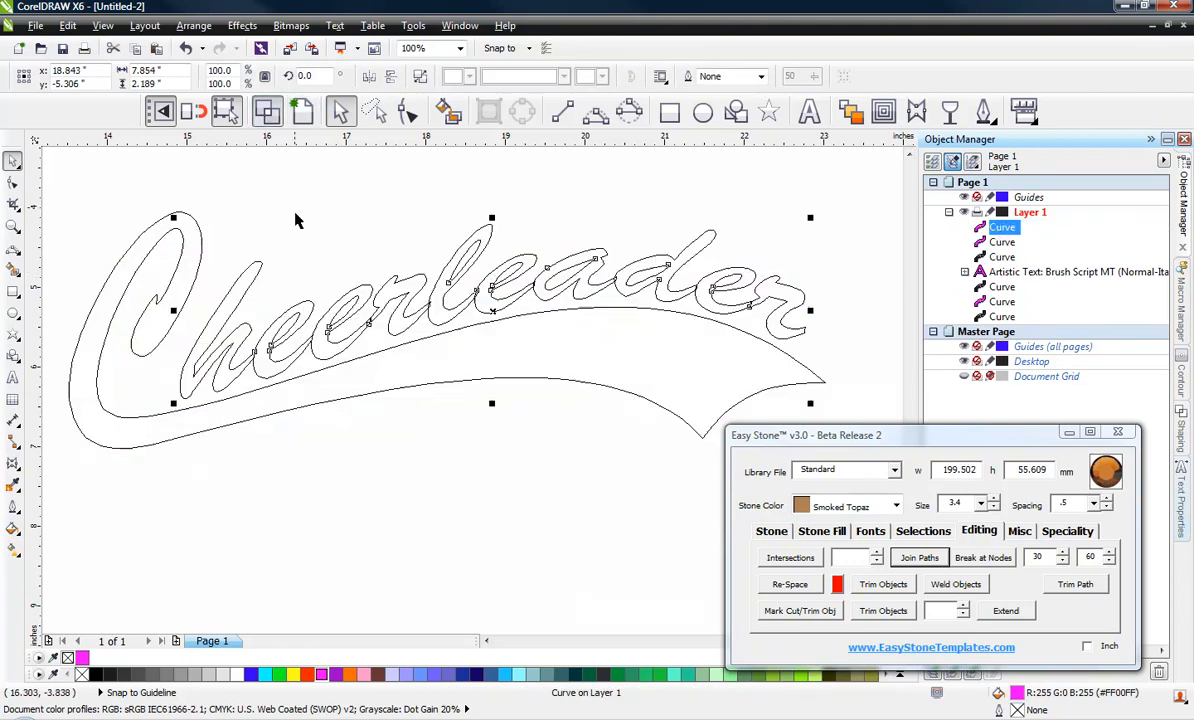
left_click(538, 222)
left_click(485, 234)
right_click(487, 238)
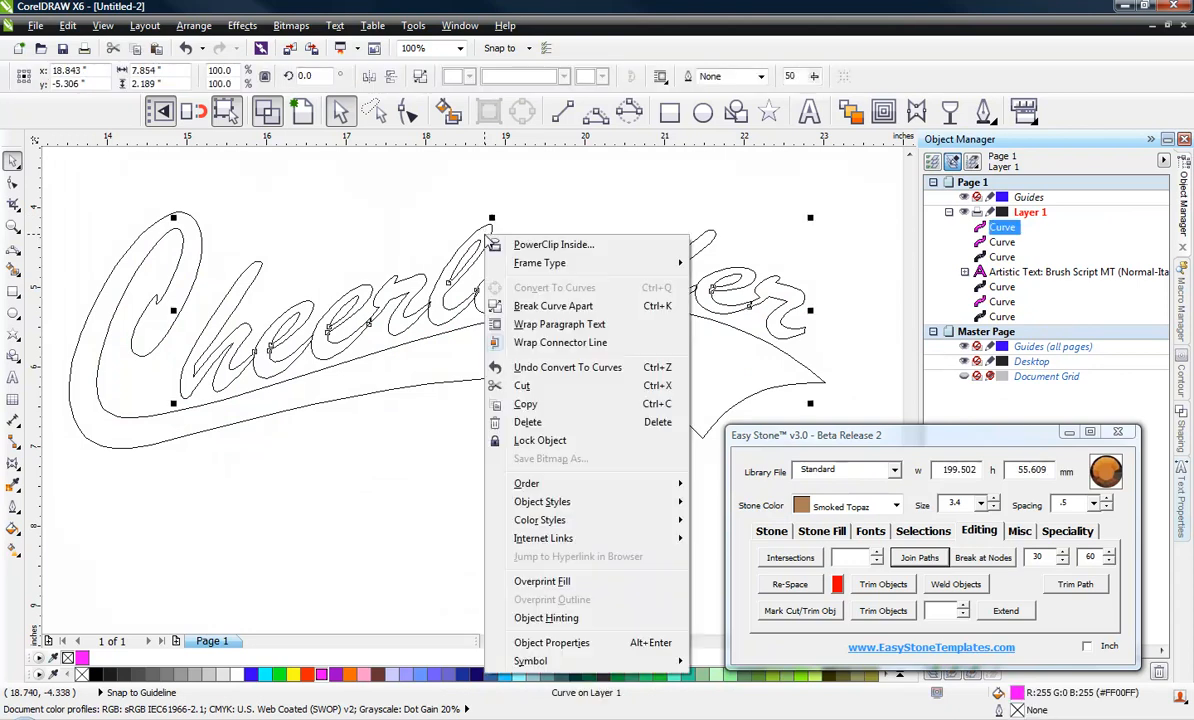
left_click(578, 305)
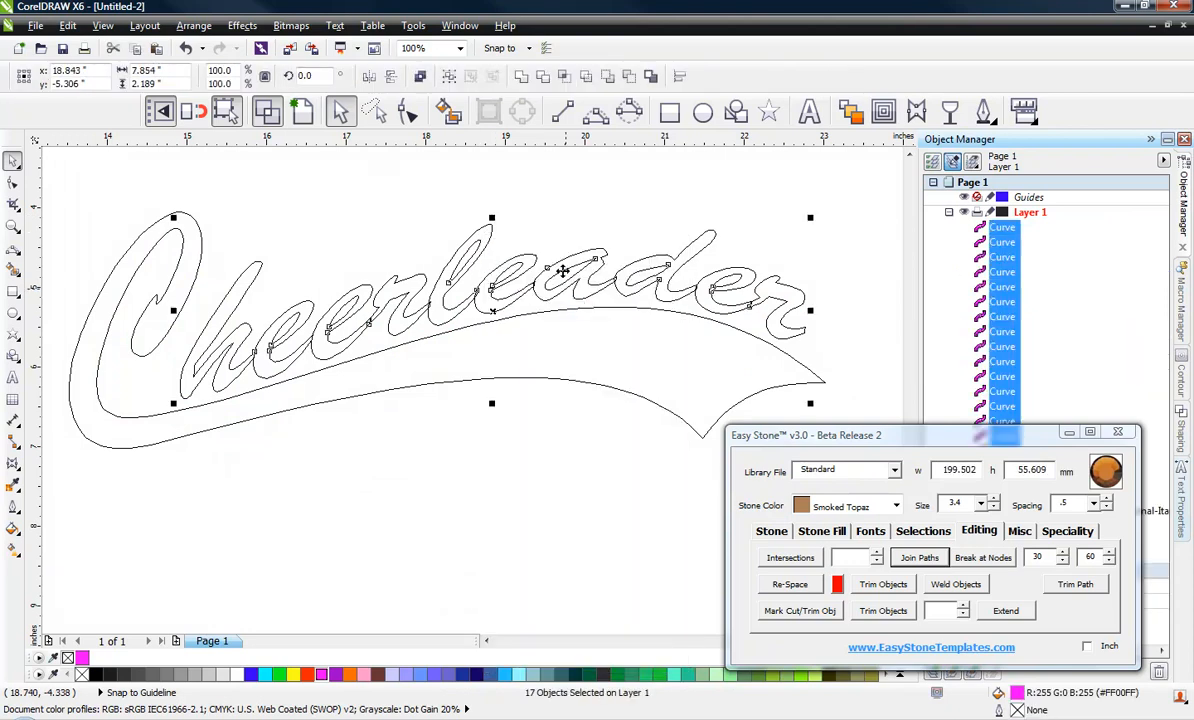
left_click(320, 372)
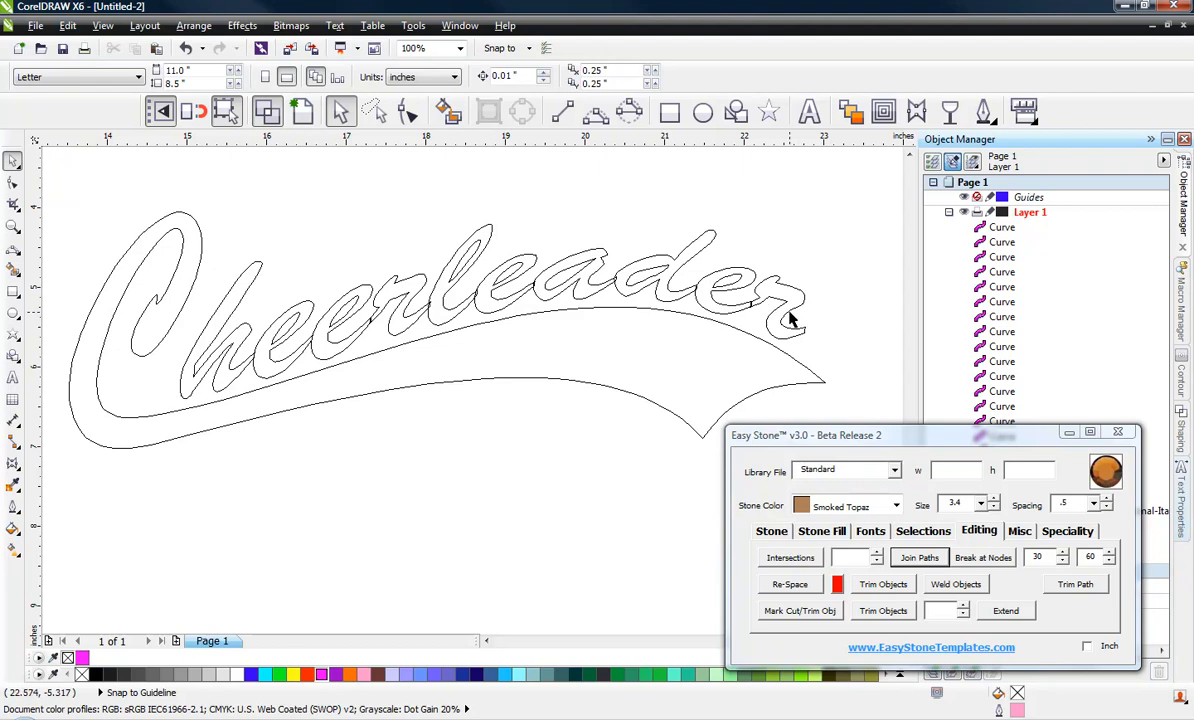
scroll(790, 318, "up", 1)
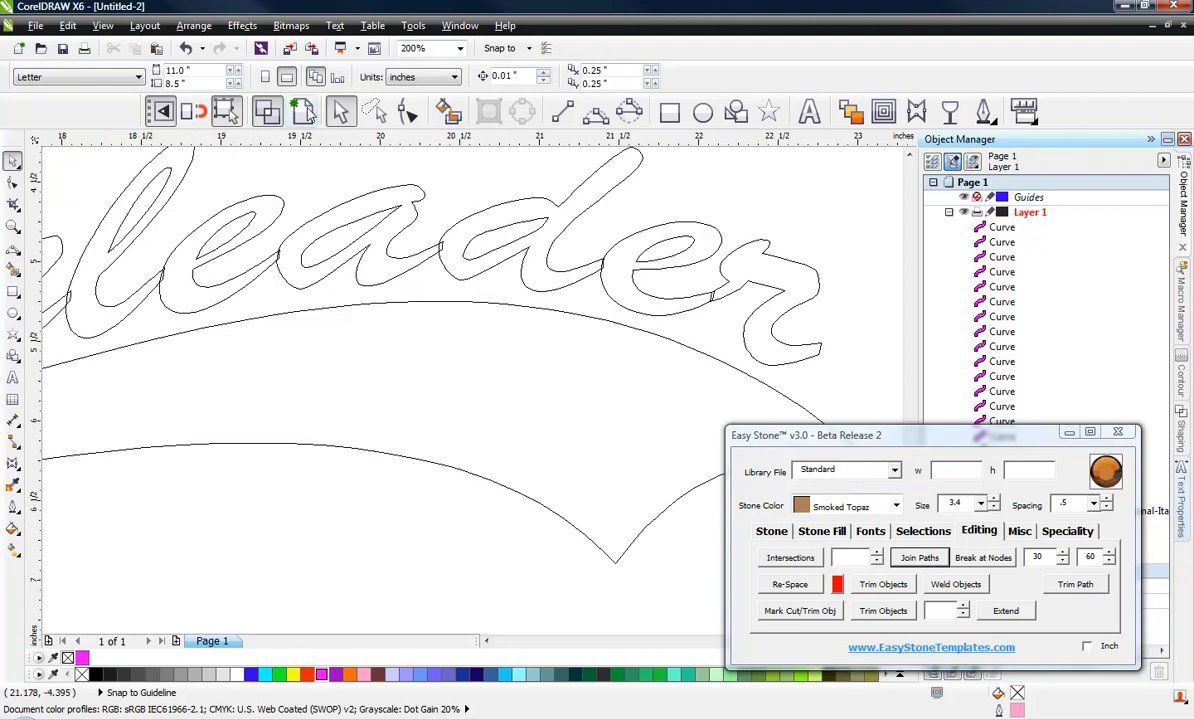
left_click(302, 111)
scroll(666, 296, "down", 1)
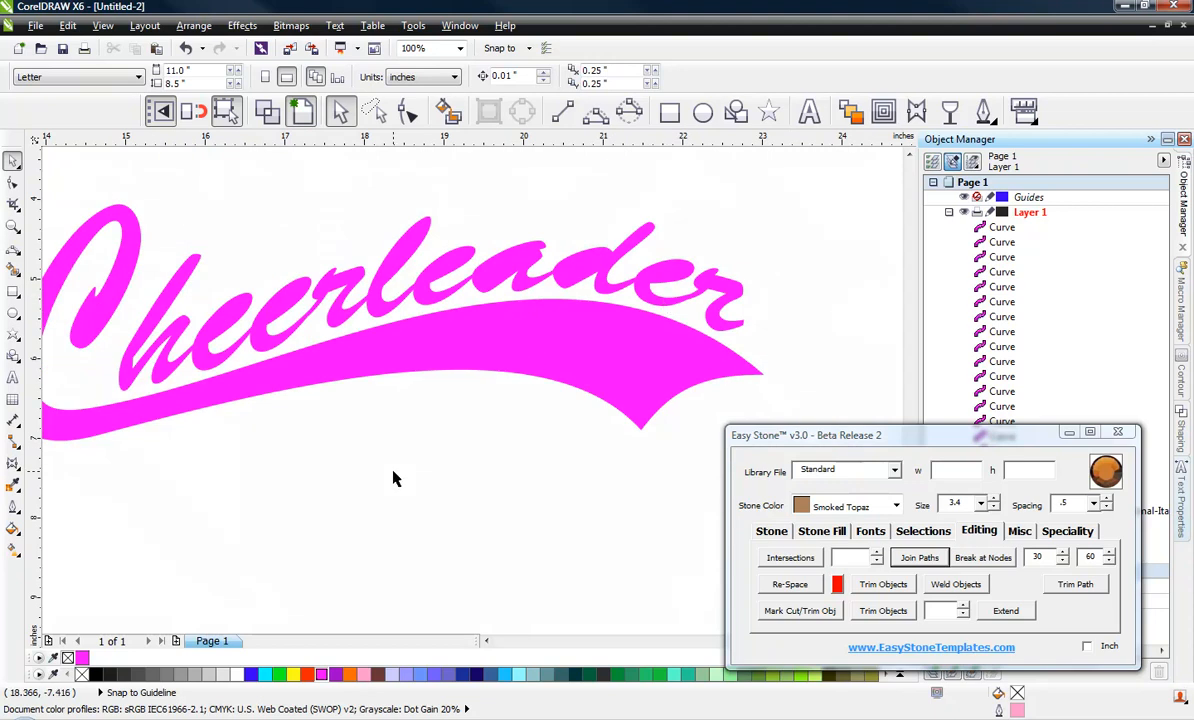
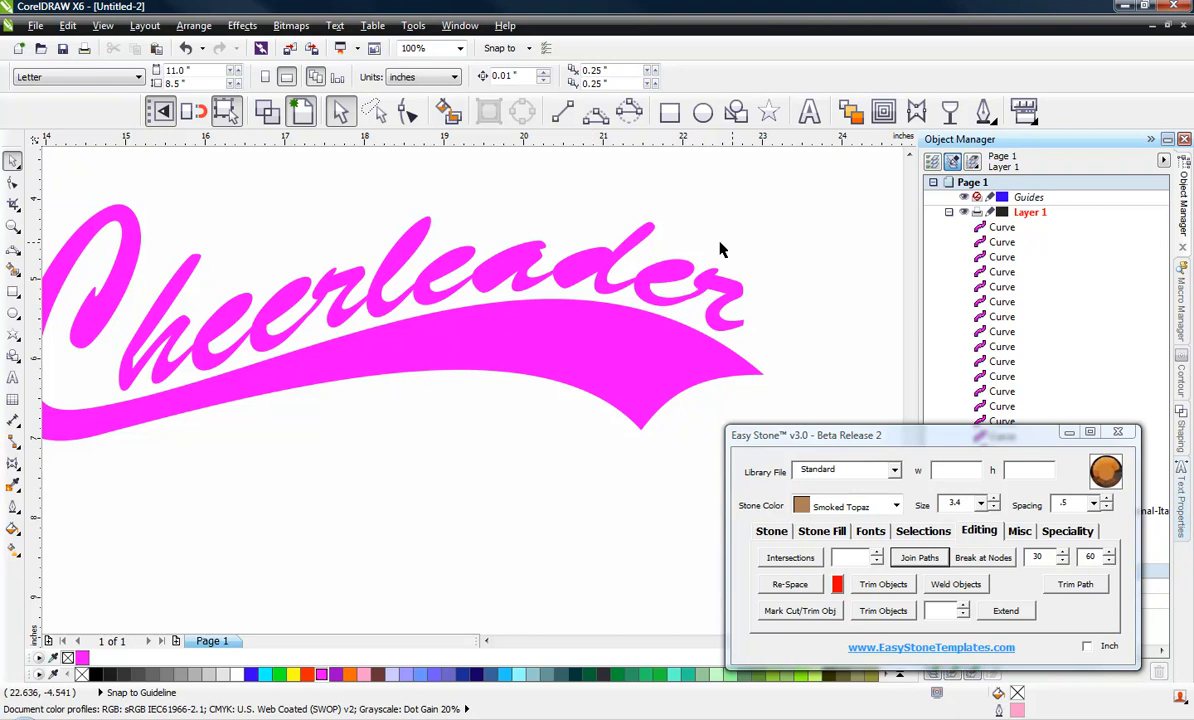
In wireframe view, combine the outline of the first "e" with its inner counter curve
left_click(267, 111)
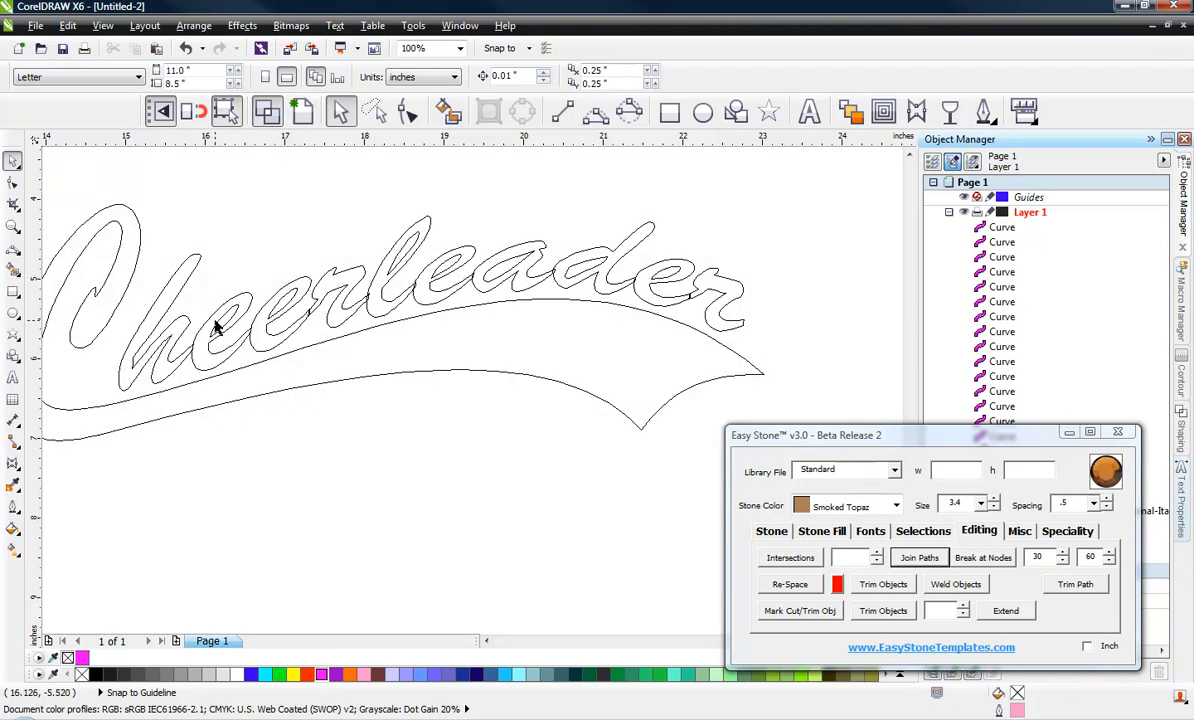
left_click(215, 333)
scroll(213, 329, "up", 1)
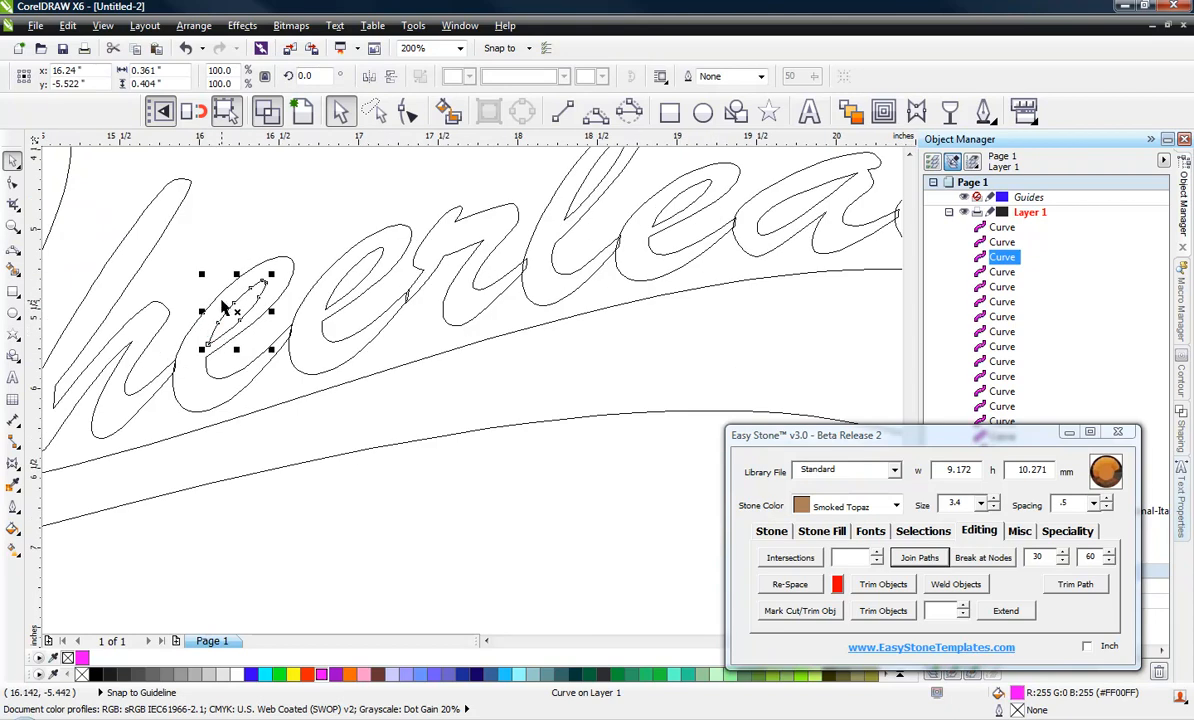
left_click(180, 352, "shift")
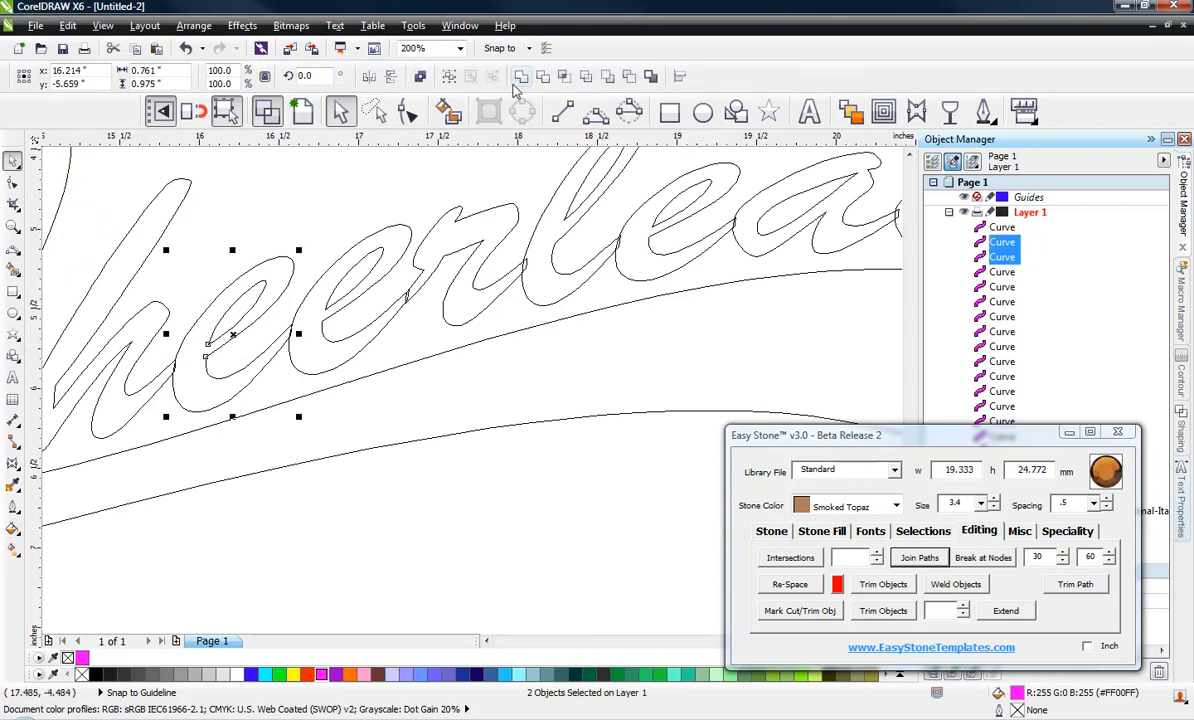
key("ctrl+l")
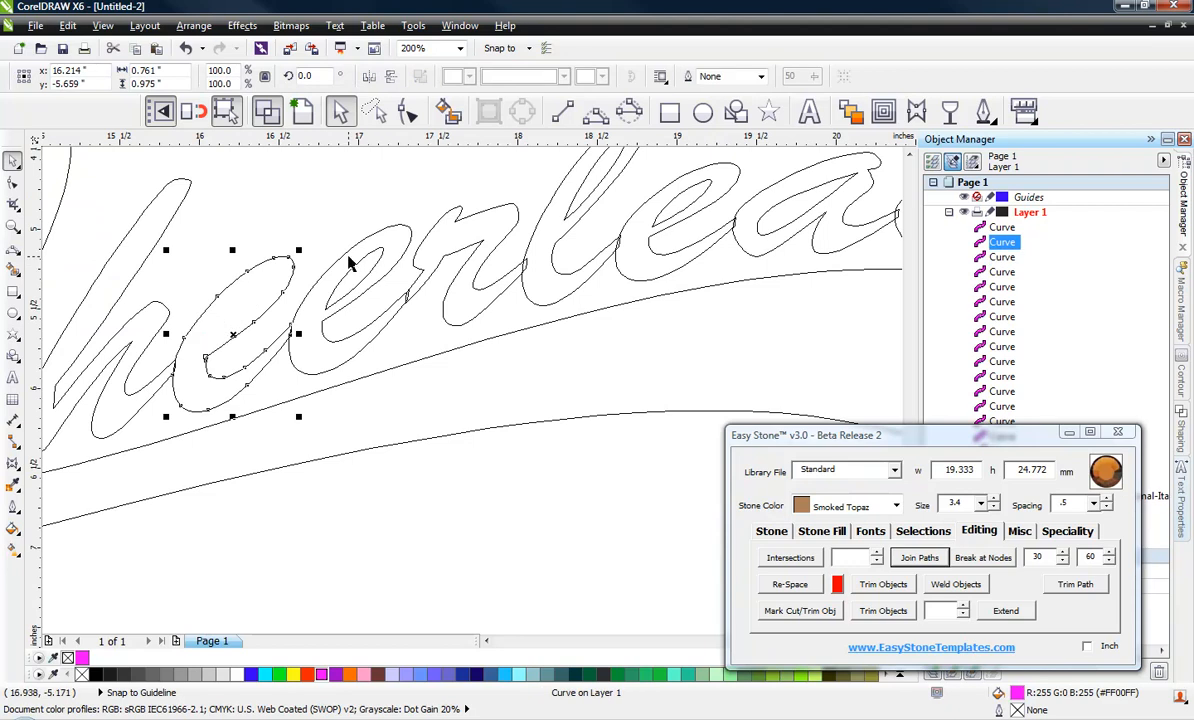
key("ctrl+z")
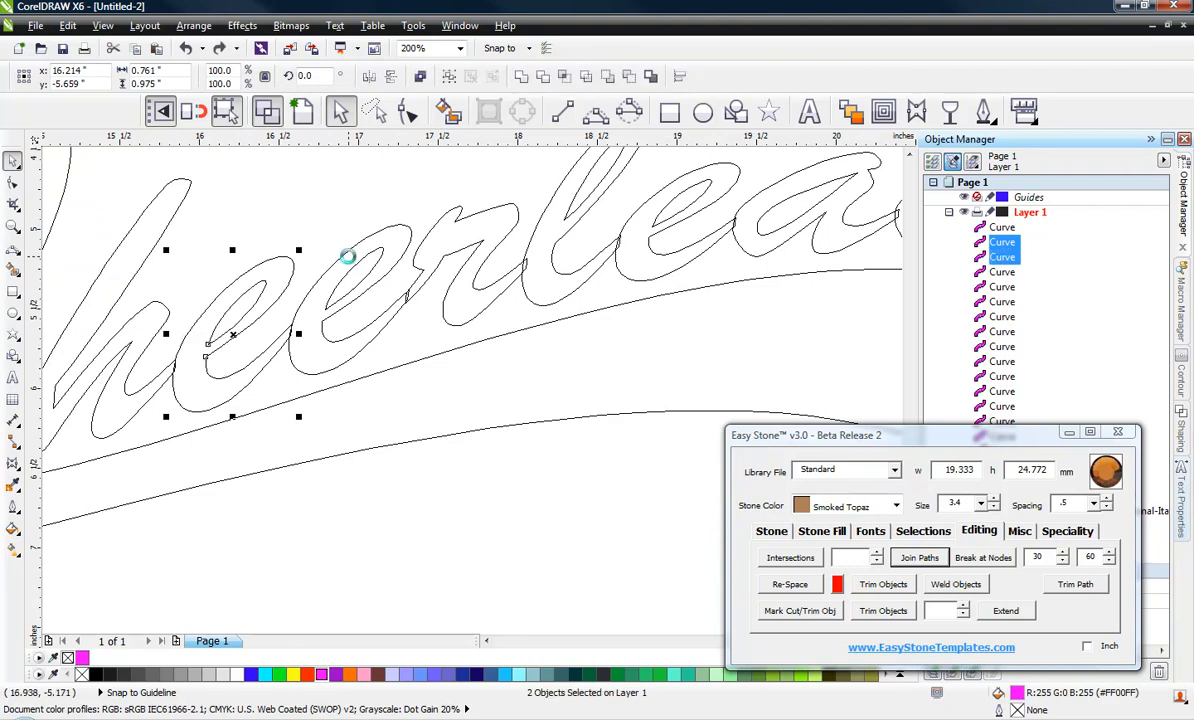
left_click(416, 77)
Combine the outline of the second "e" with its inner counter curve
left_click(365, 266)
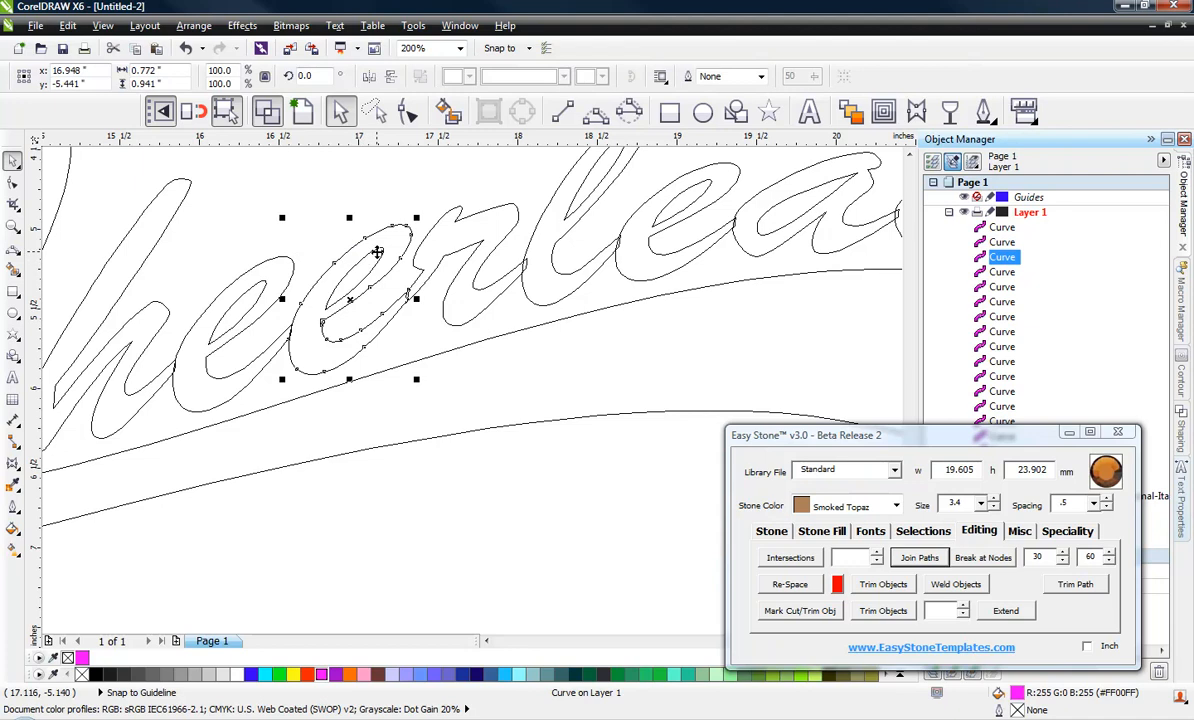
left_click(371, 254)
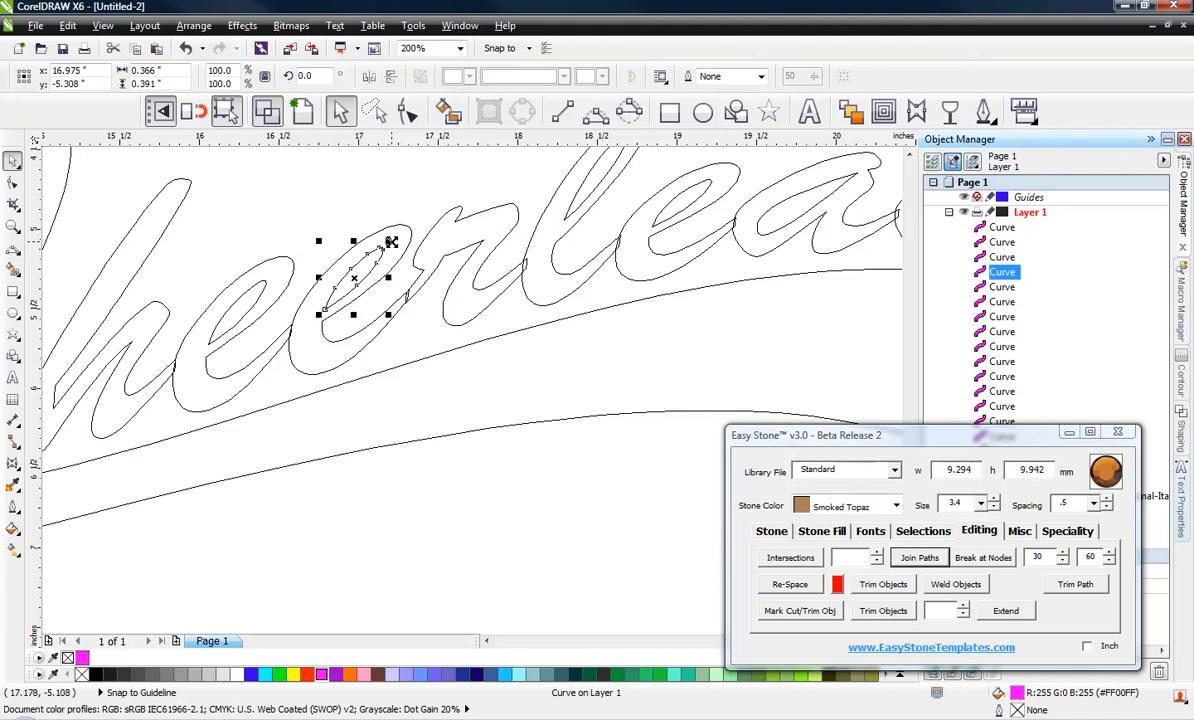
left_click(380, 222, "shift")
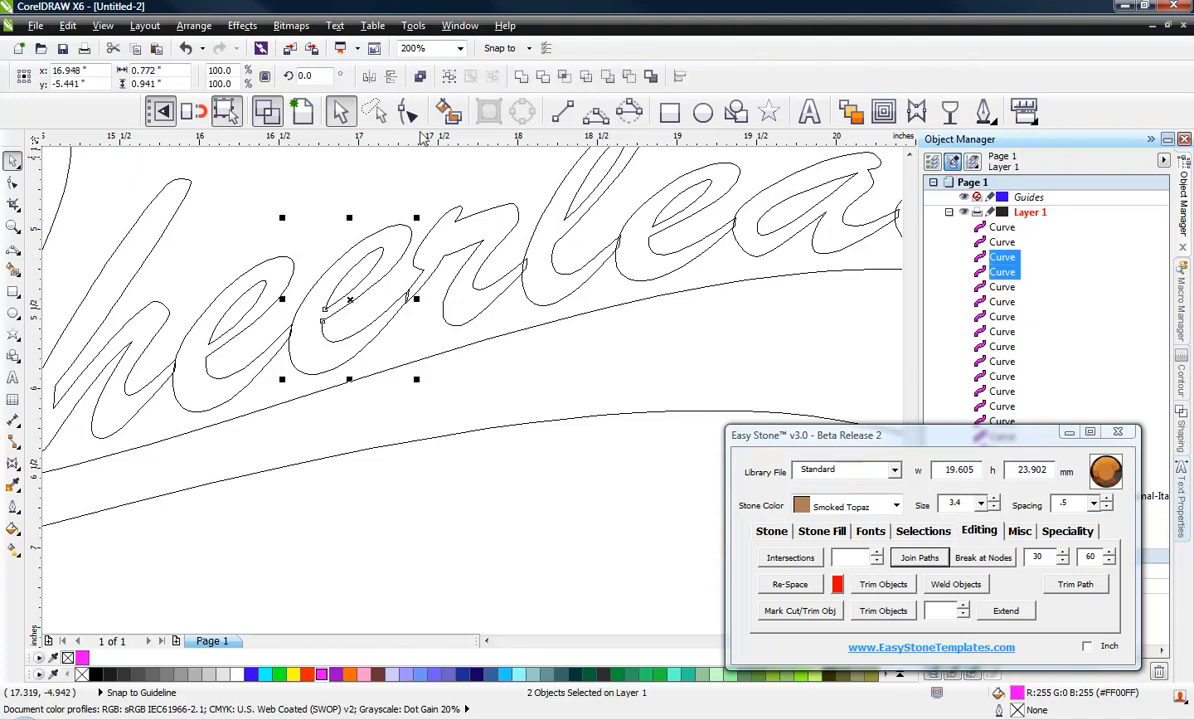
left_click(418, 77)
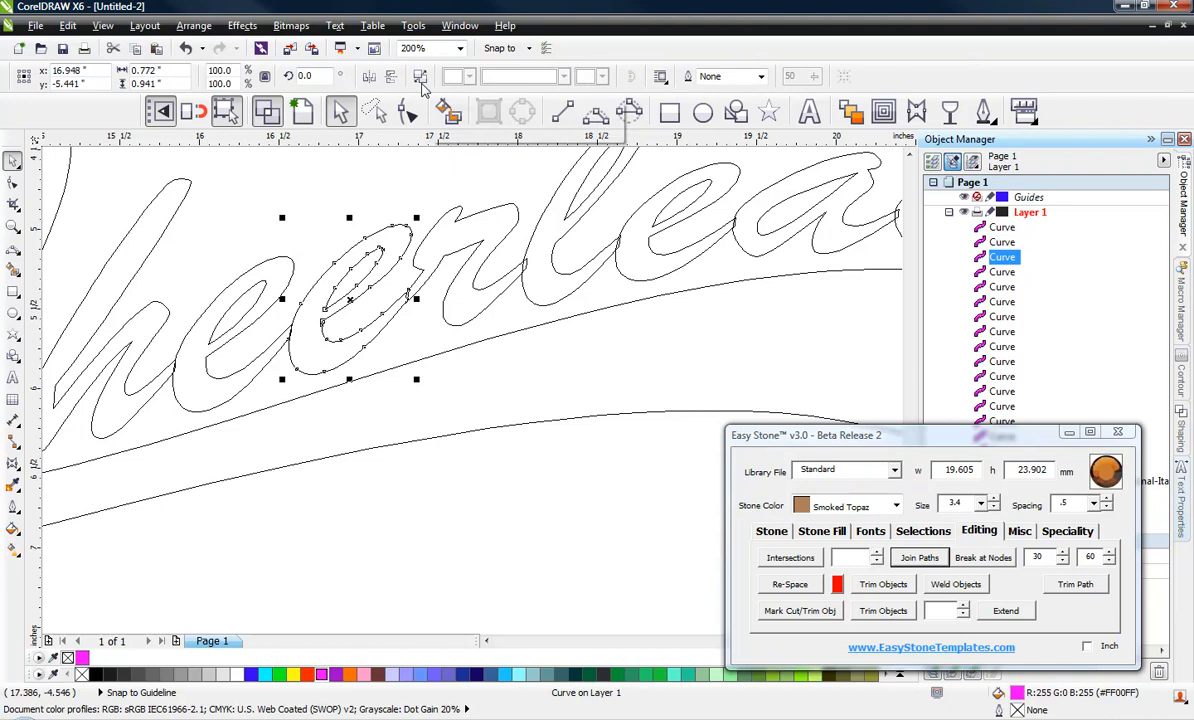
Combine the outline of the "l" with its inner loop curve
left_click(499, 187)
scroll(432, 275, "down", 1)
scroll(546, 195, "up", 1)
left_click_drag(408, 192, 533, 274)
left_click(525, 190, "shift")
left_click(419, 77)
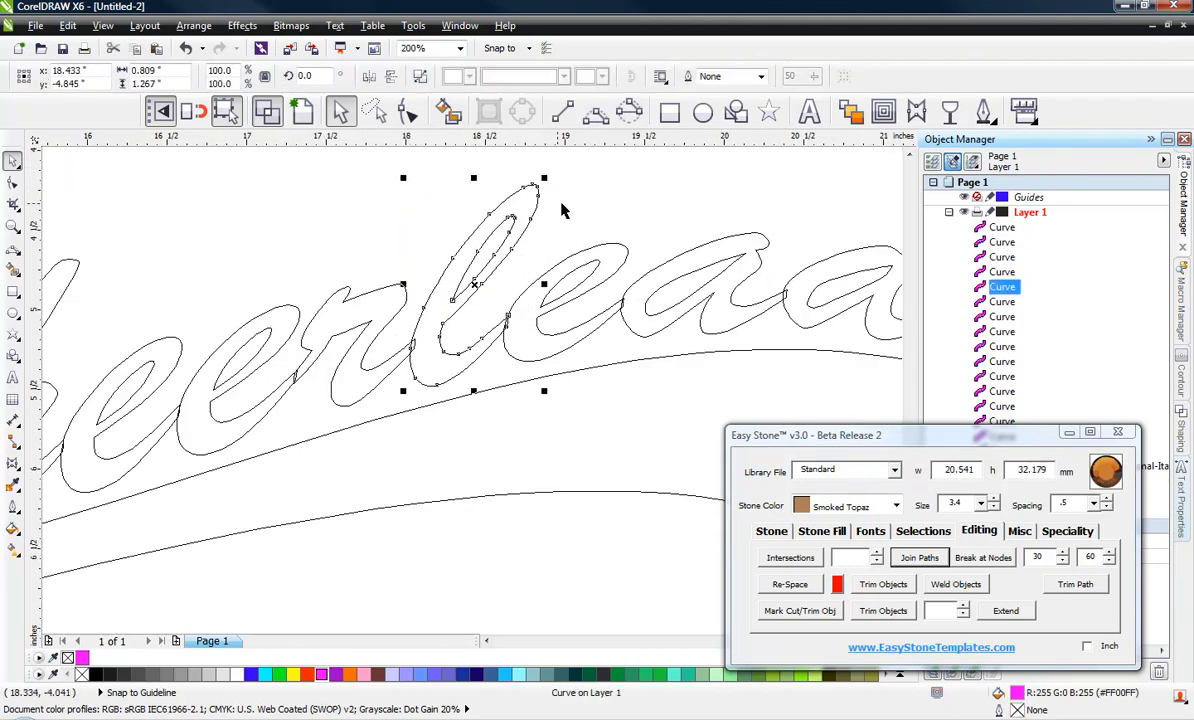
Combine the outlines of the third "e" and the "a" each with their own inner counter curve
left_click_drag(608, 200, 519, 350)
left_click(519, 350, "shift")
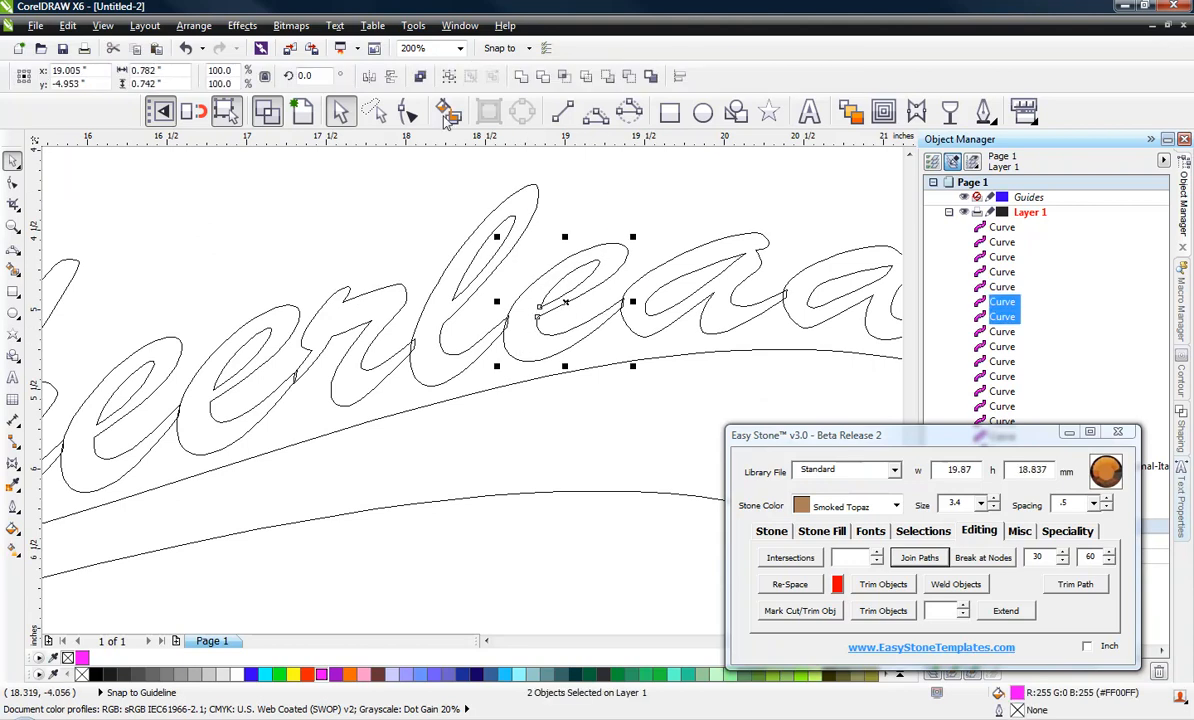
left_click(424, 77)
left_click(758, 226)
left_click_drag(783, 225, 625, 346)
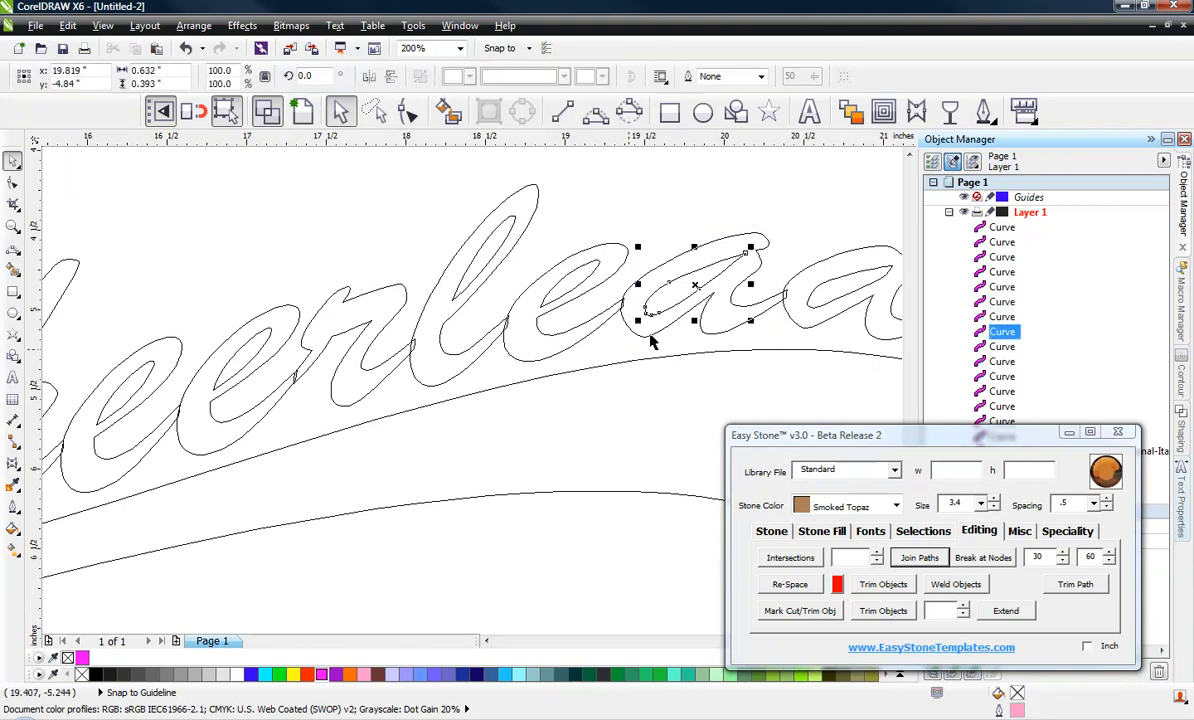
left_click(718, 328, "shift")
left_click(420, 77)
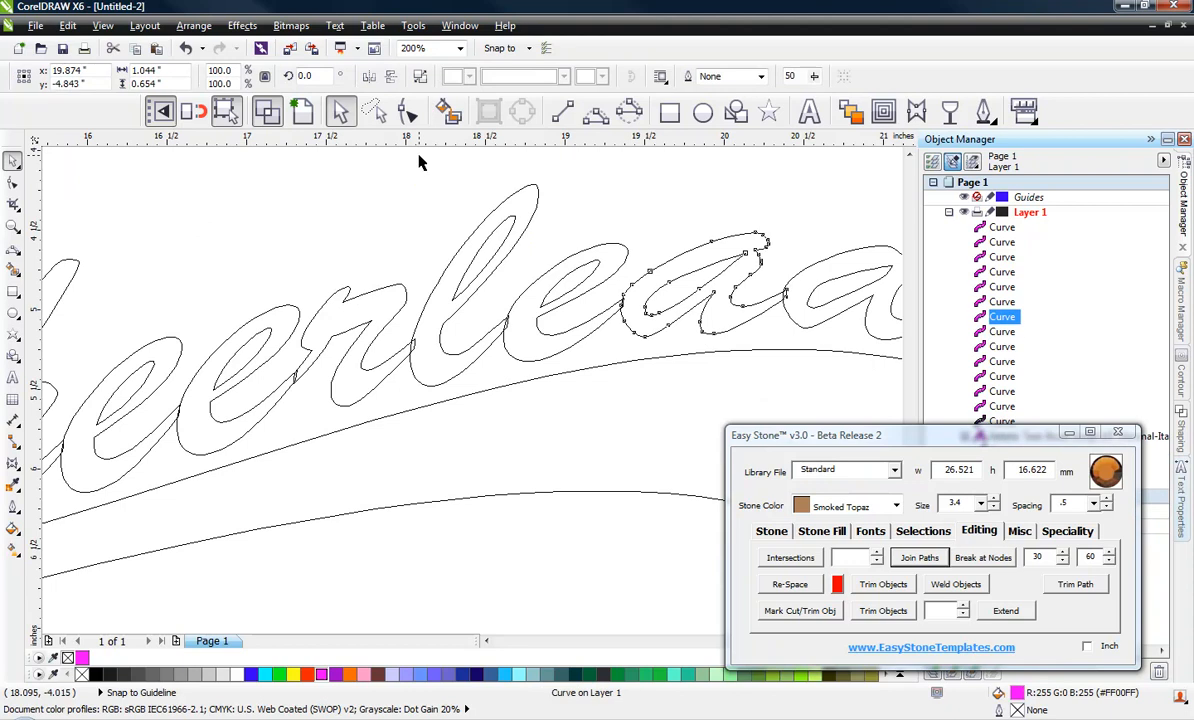
Combine the outlines of the "d" and the last "e" each with their own inner counter curve
left_click(322, 227)
scroll(420, 218, "down", 3)
scroll(520, 210, "up", 3)
left_click_drag(546, 221, 652, 324)
left_click(654, 232, "shift")
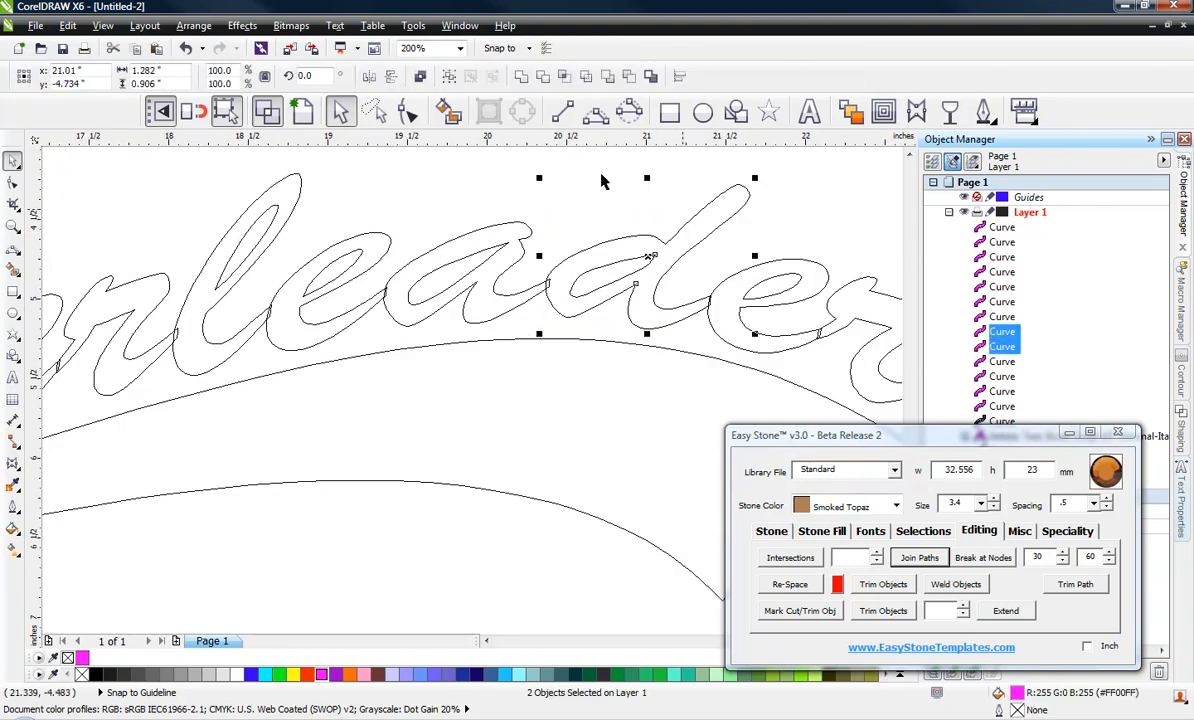
left_click(420, 77)
left_click_drag(853, 246, 696, 363)
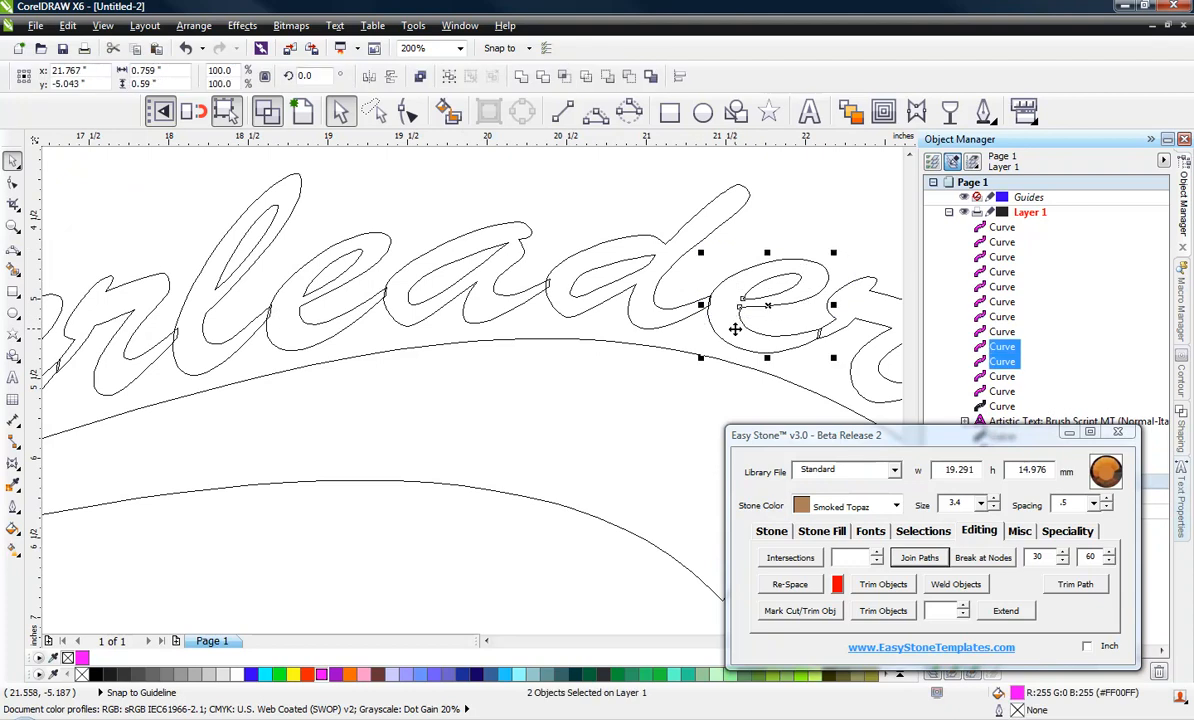
left_click(418, 80)
left_click(493, 192)
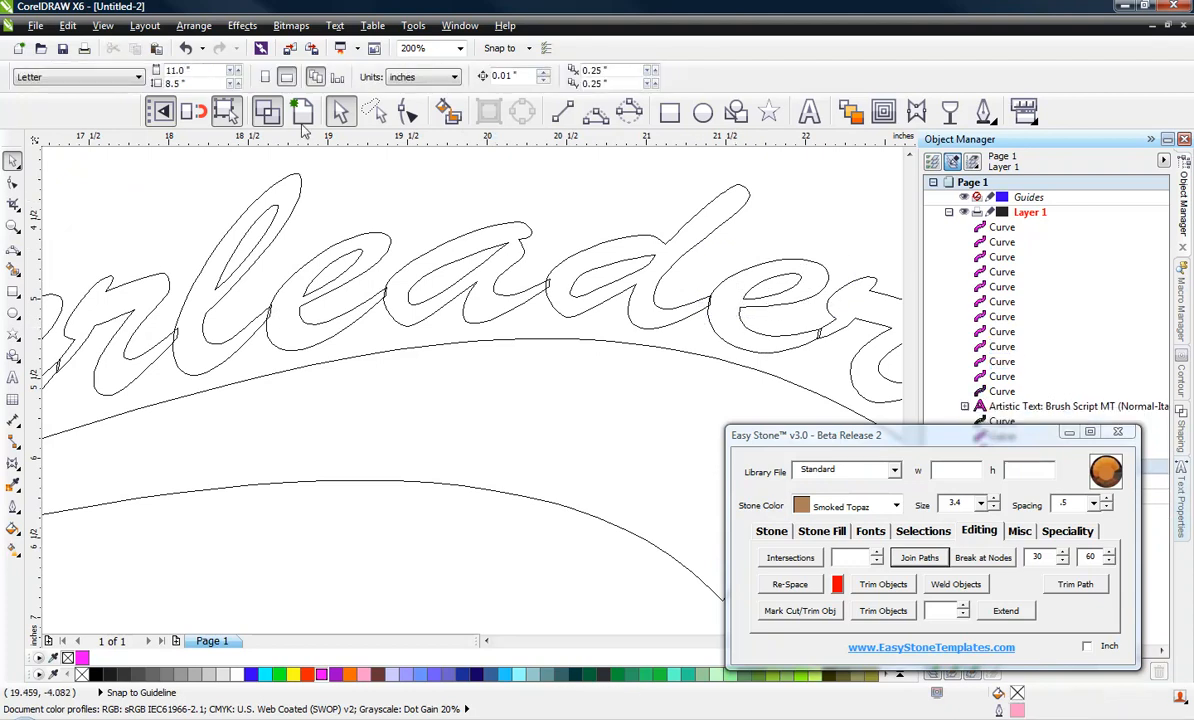
Weld all the letters after the tailed C into one curve in wireframe view, then restore the full-color view
key("shift+F9")
scroll(557, 225, "down", 2)
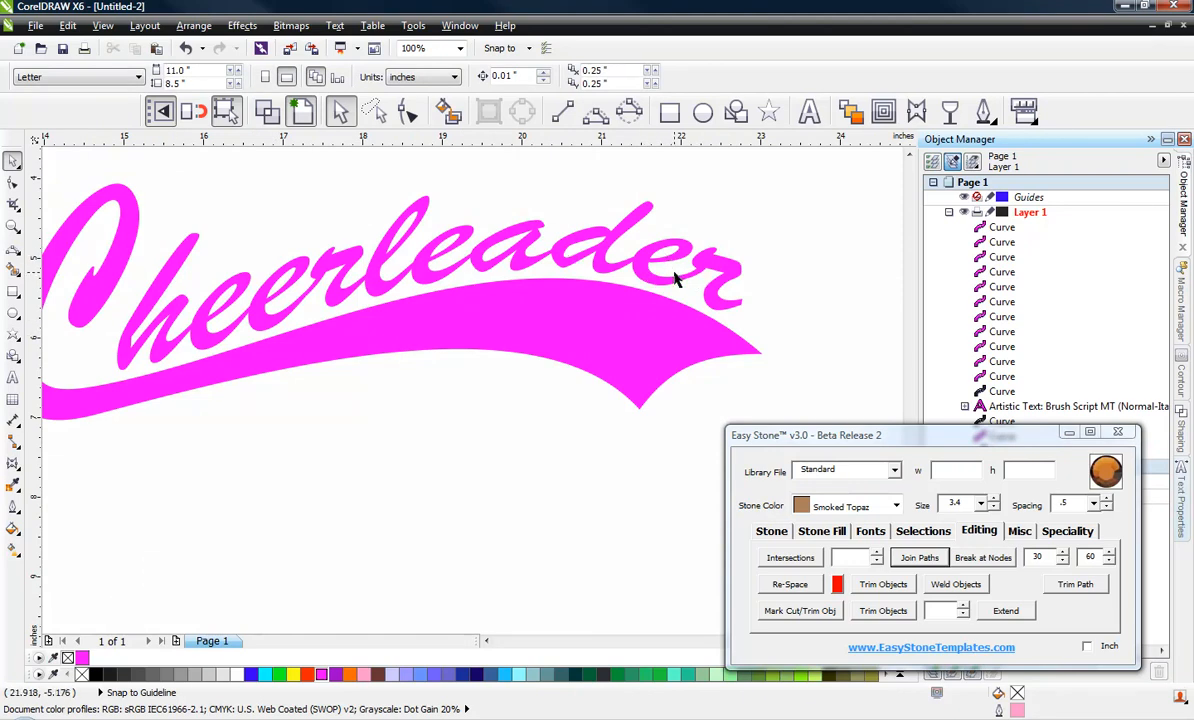
left_click(267, 111)
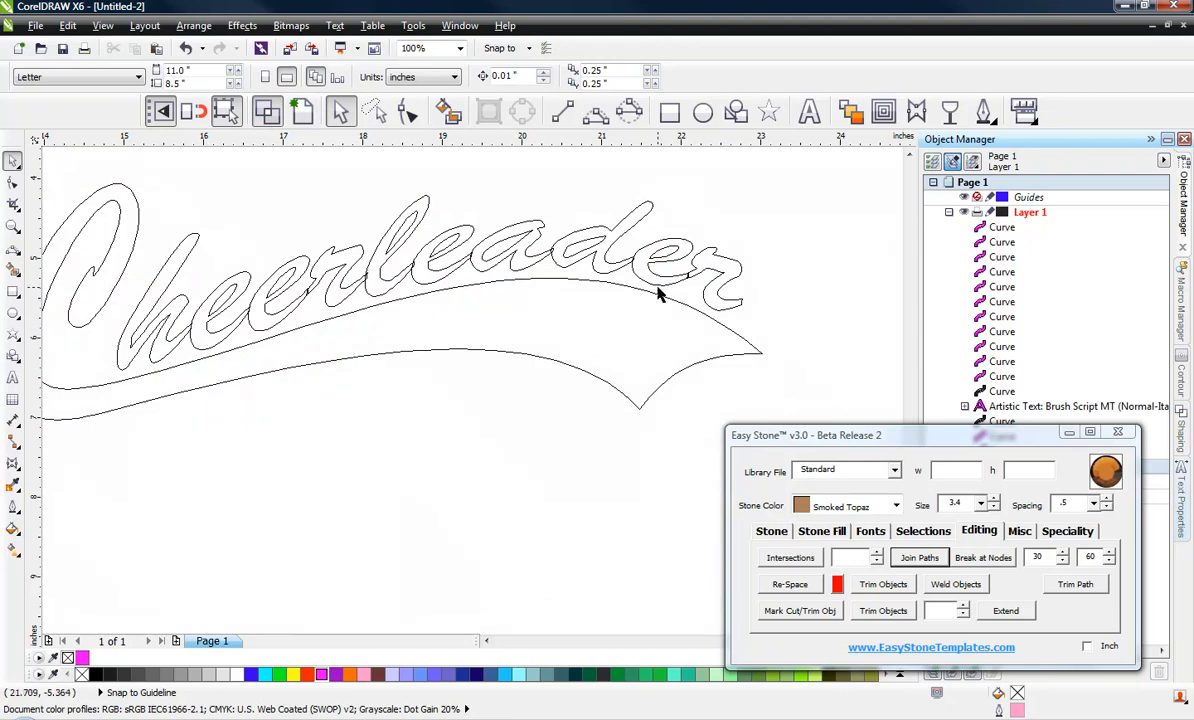
scroll(469, 255, "up", 2)
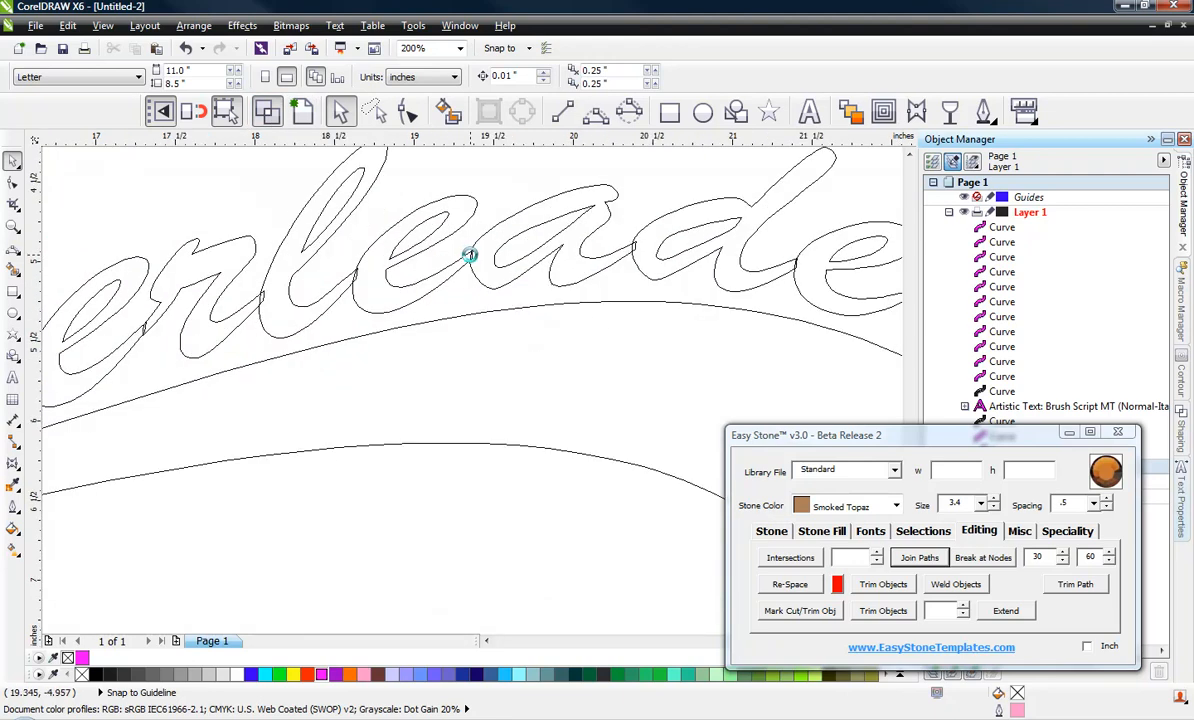
scroll(469, 254, "up", 1)
scroll(470, 275, "down", 3)
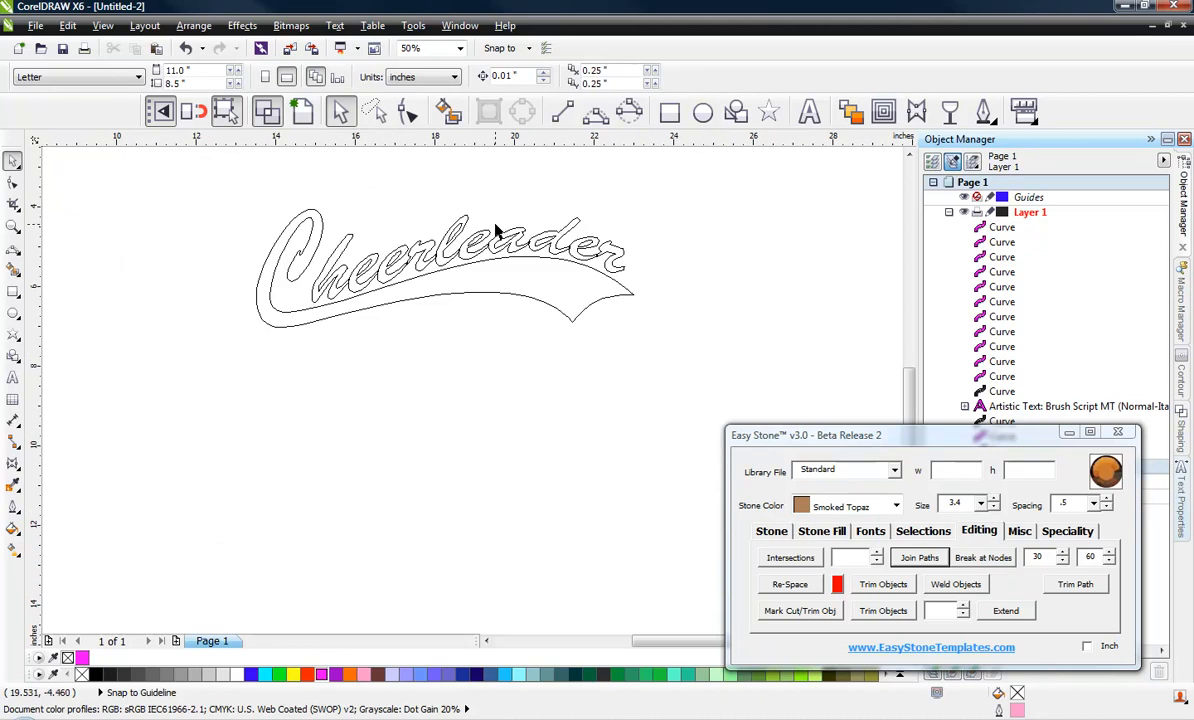
scroll(495, 230, "up", 2)
left_click_drag(822, 197, 105, 428)
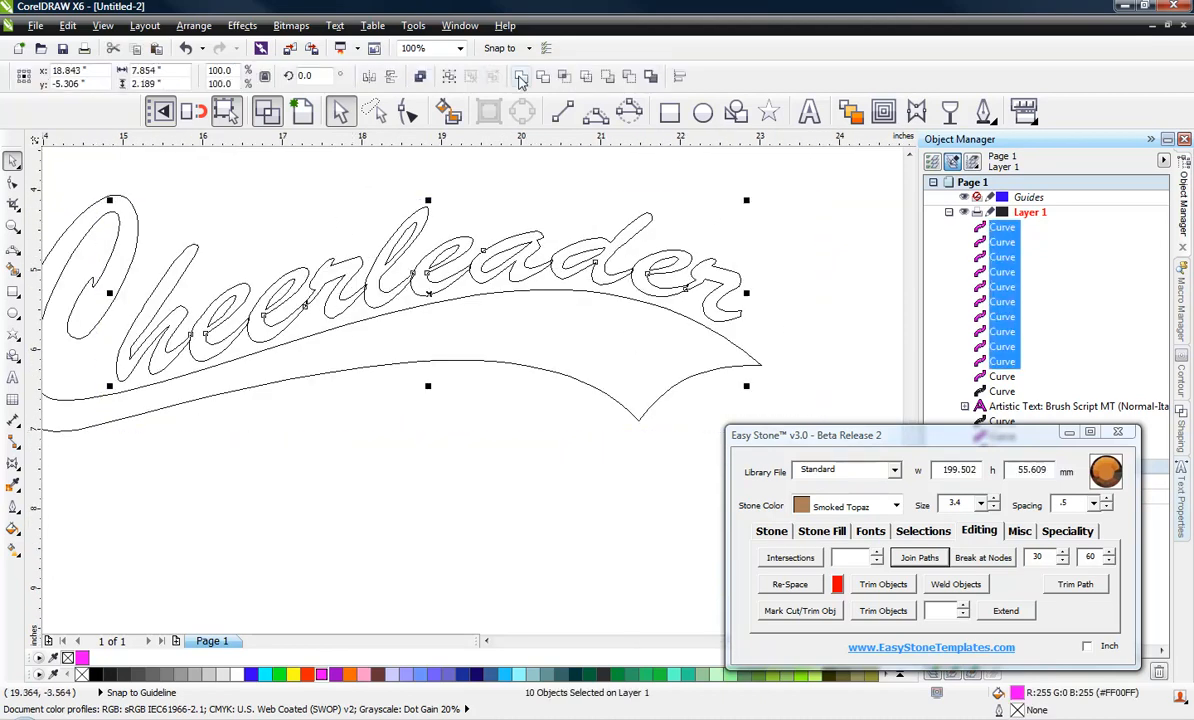
left_click(520, 77)
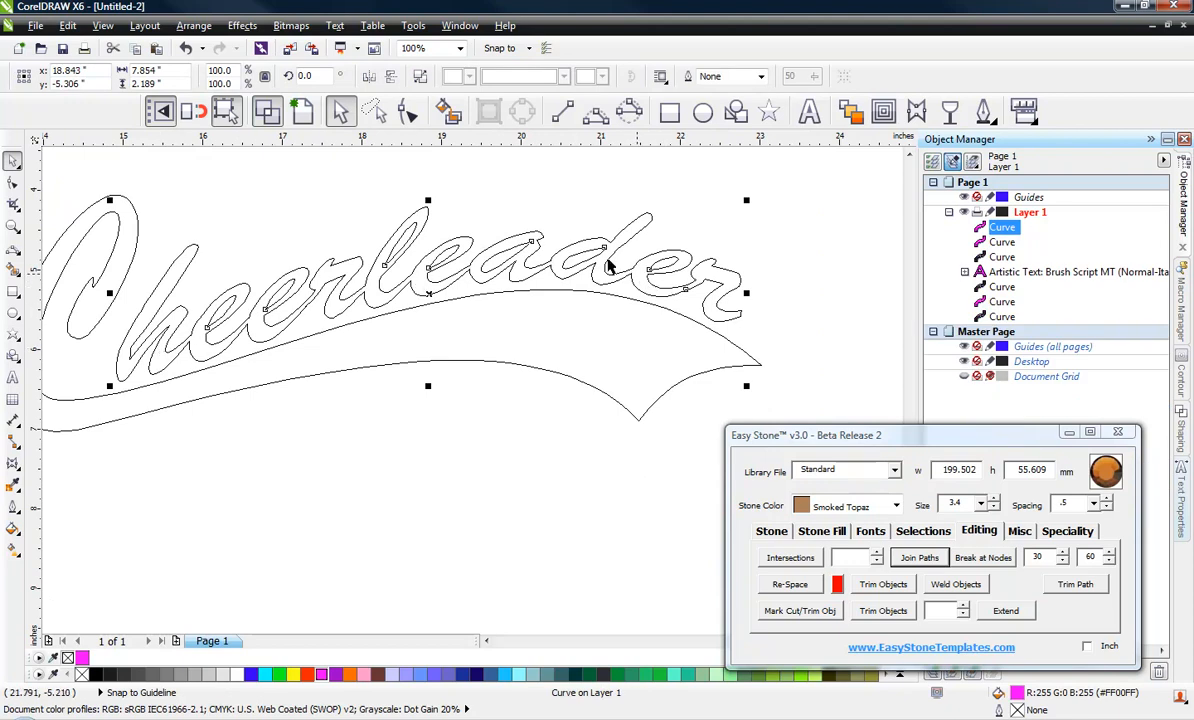
left_click(428, 254)
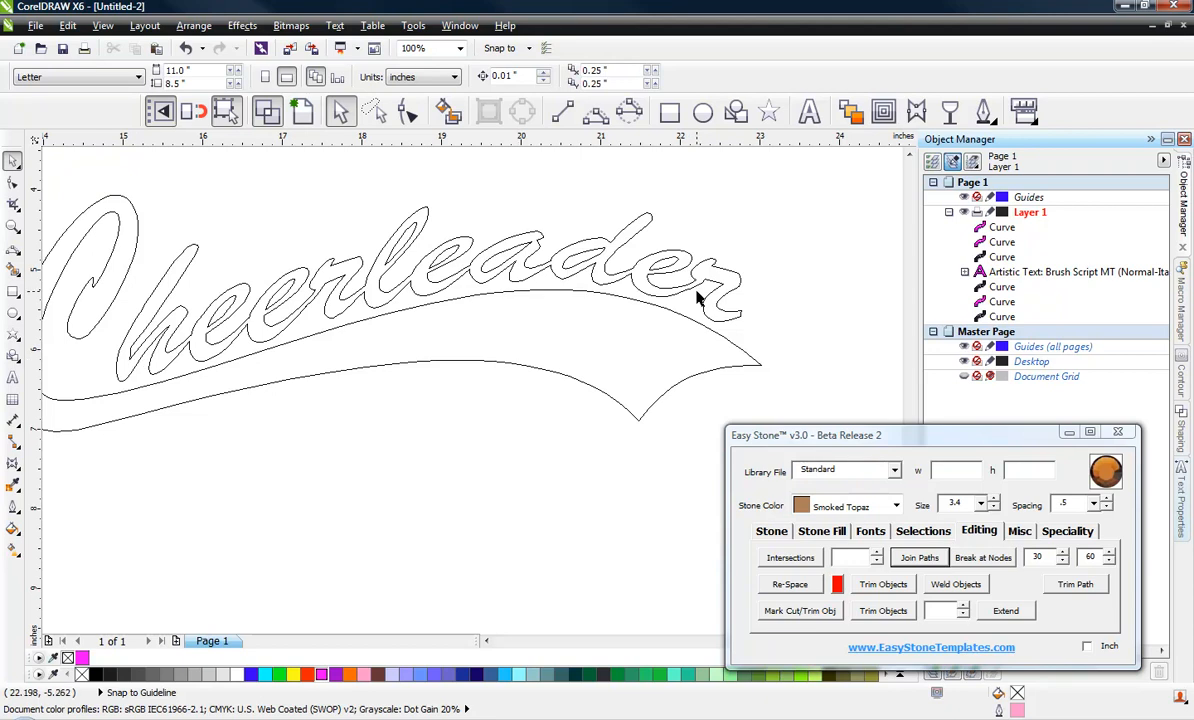
left_click(302, 111)
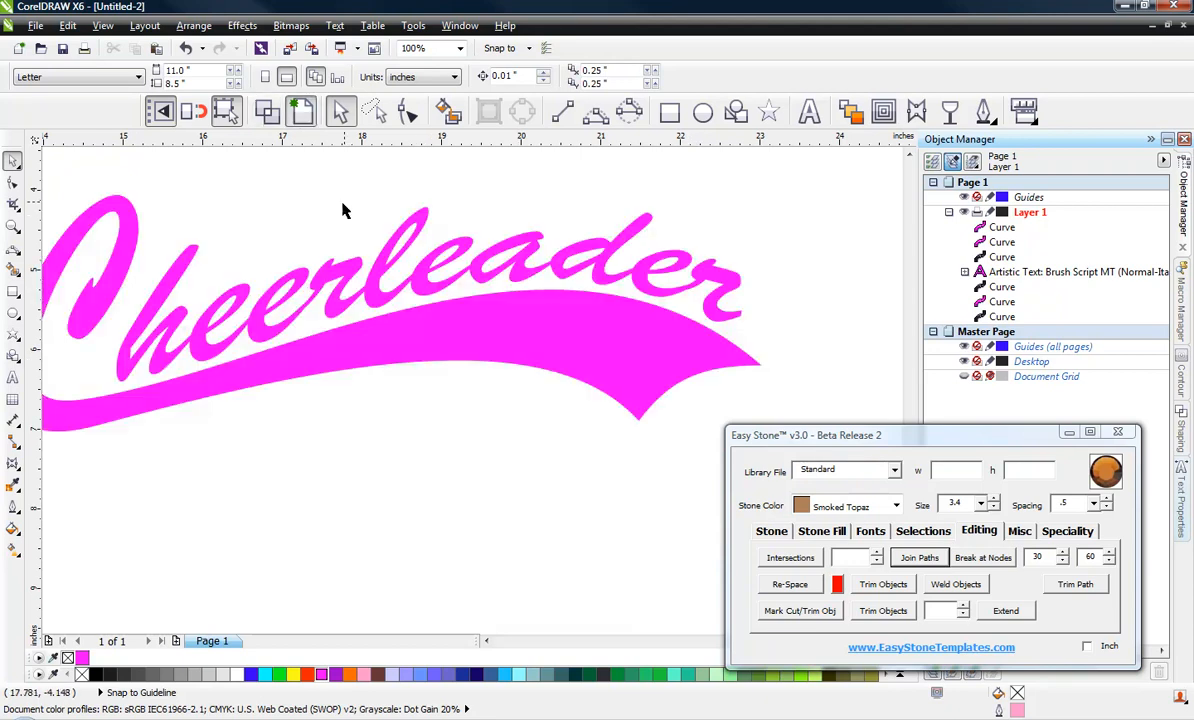
Move the welded black silhouette aside over the page edge and undo the stray move made on the magenta artwork
scroll(426, 265, "down", 5)
scroll(465, 262, "up", 2)
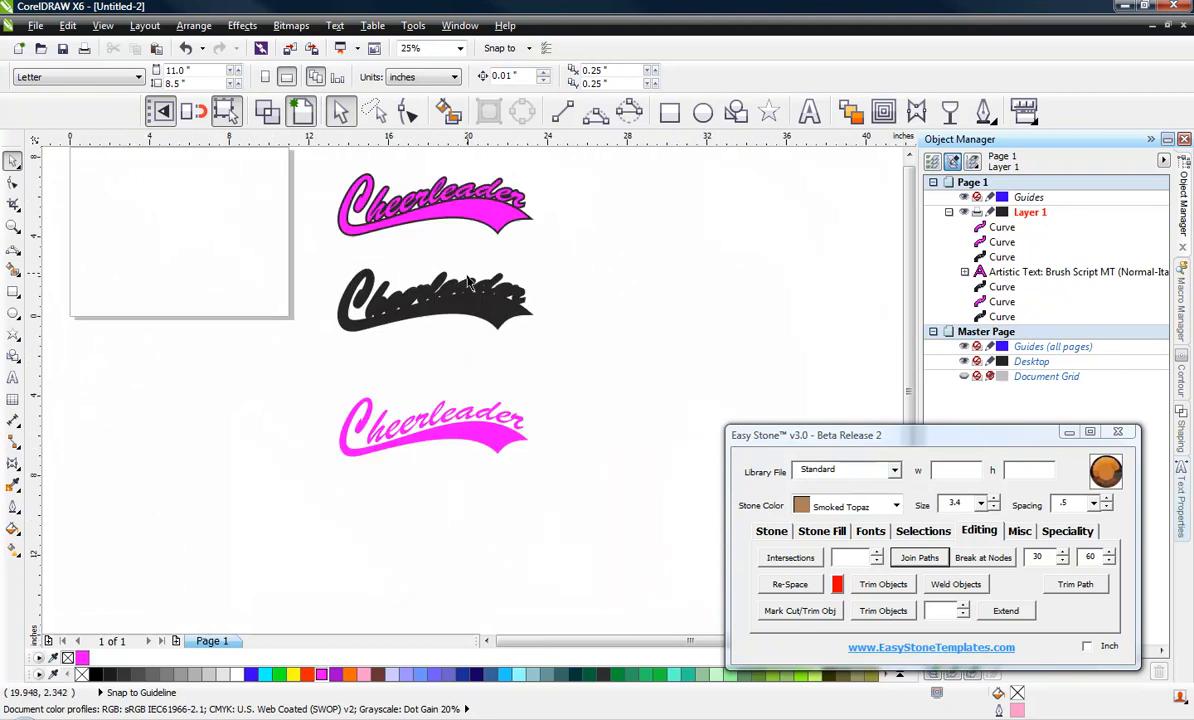
left_click(440, 295)
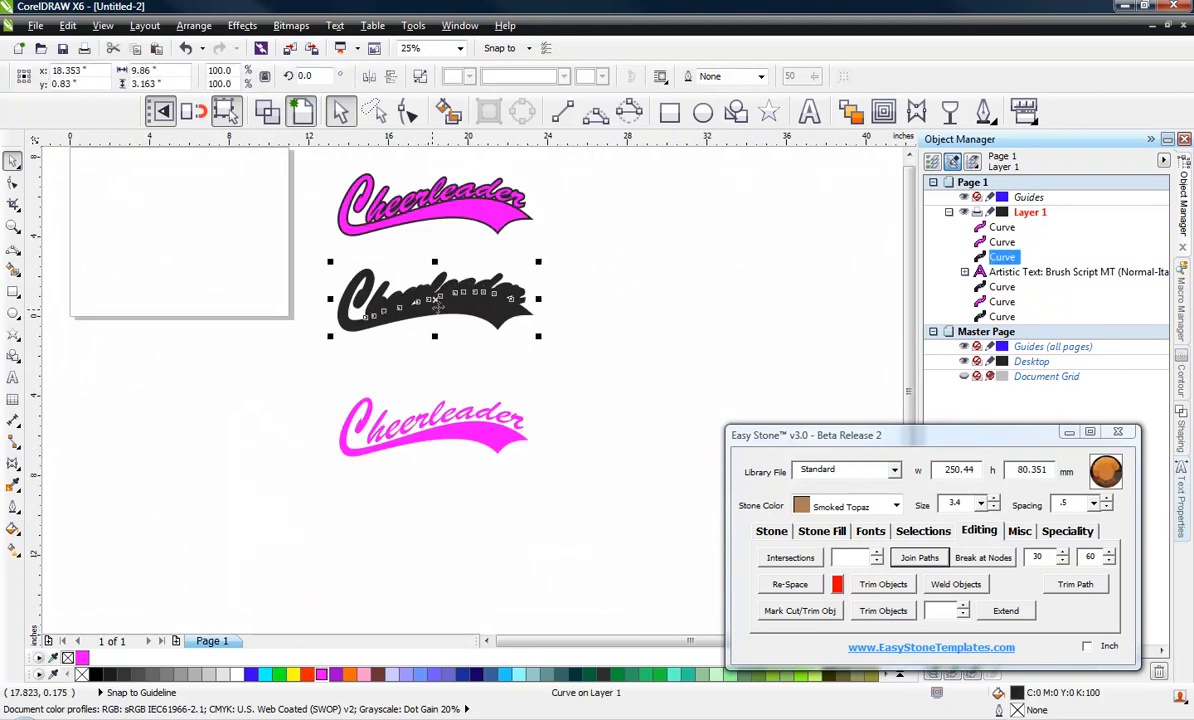
left_click_drag(440, 295, 240, 272)
left_click_drag(410, 410, 343, 456)
key("ctrl+z")
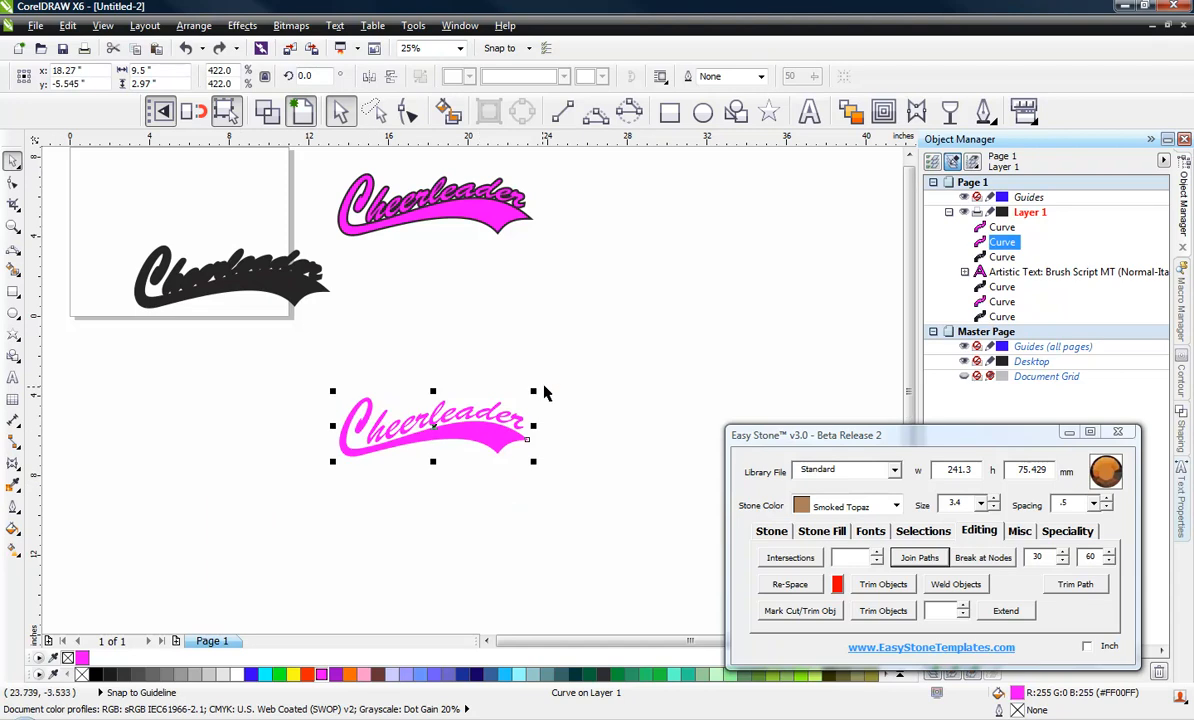
Combine the magenta tailed C and the welded lettering into one curve and move it to the right
left_click_drag(586, 370, 307, 509)
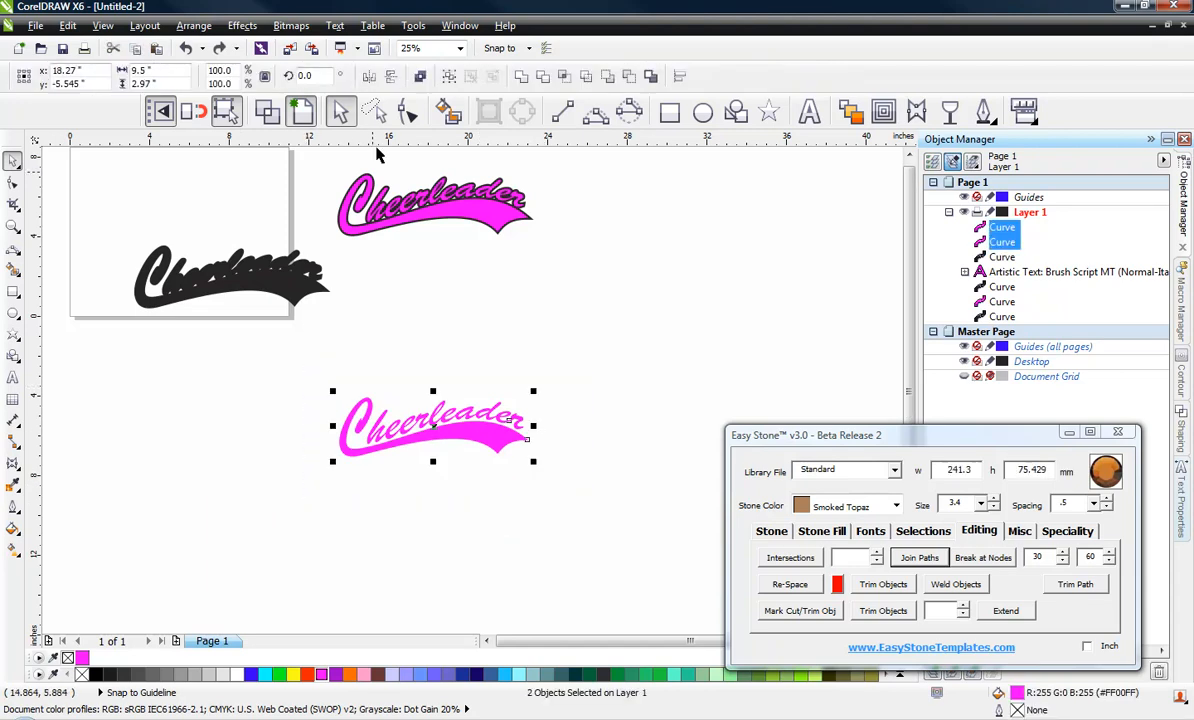
left_click(391, 76)
left_click_drag(482, 434, 618, 427)
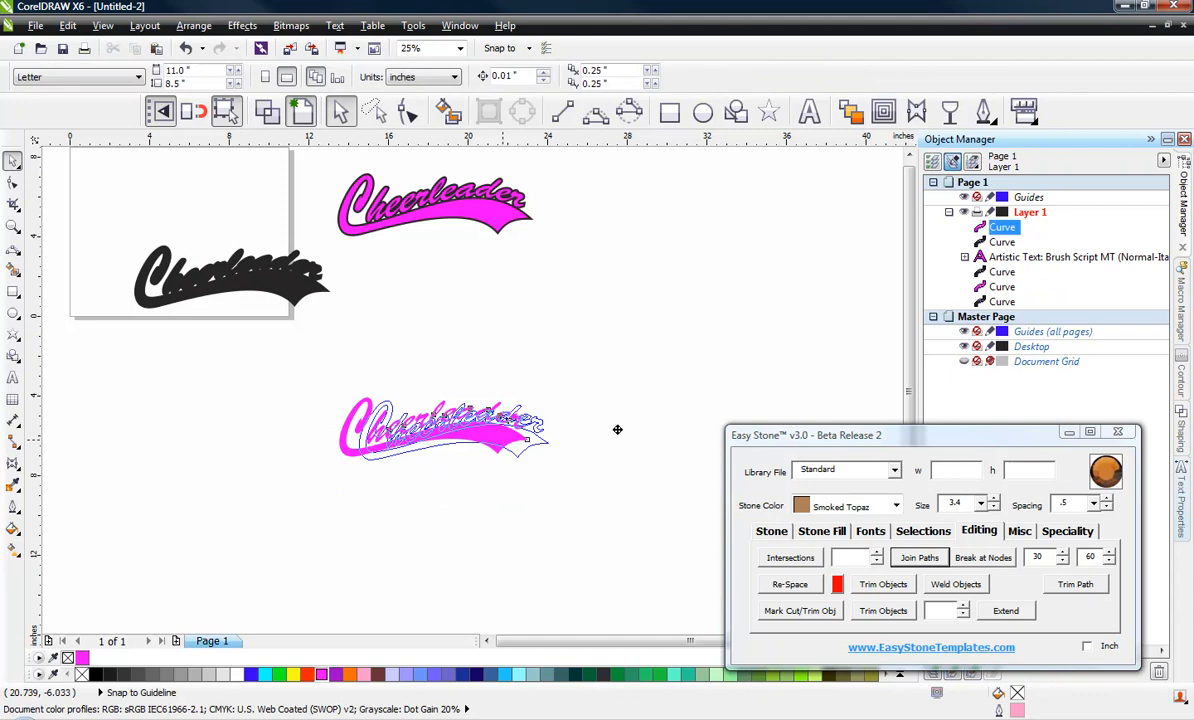
Move the black silhouette near the magenta artwork and align the two by their left and top edges
left_click_drag(244, 275, 388, 357)
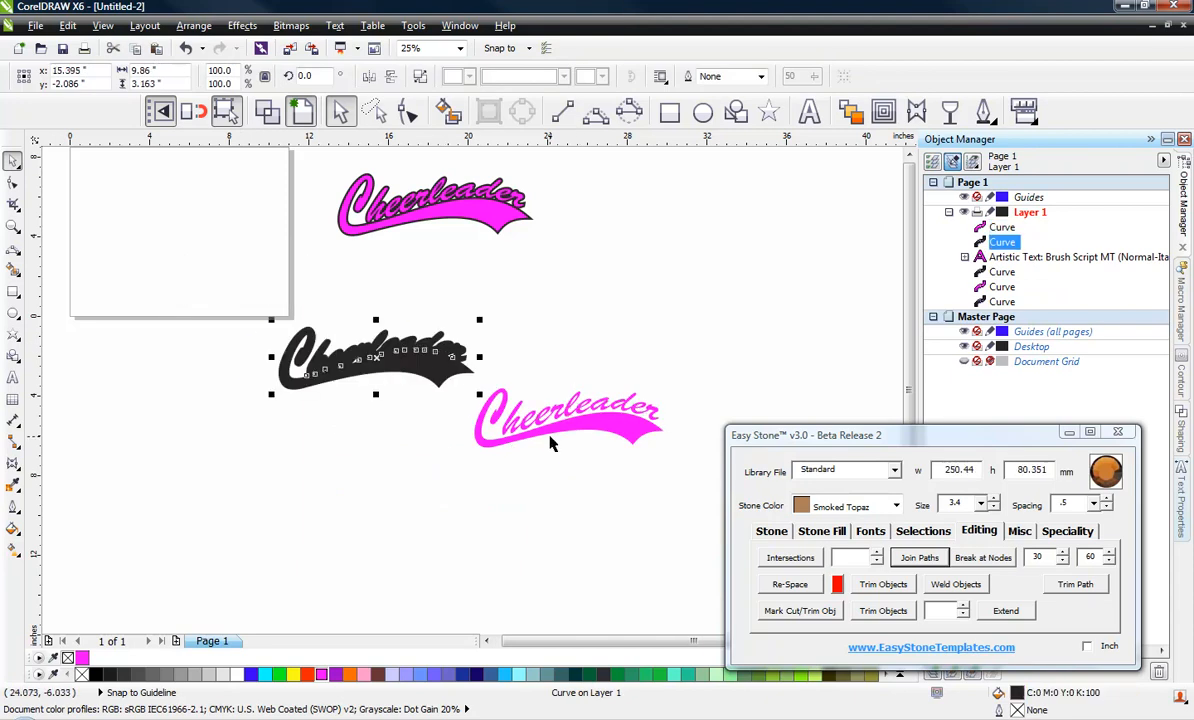
left_click_drag(192, 307, 695, 475)
key("l")
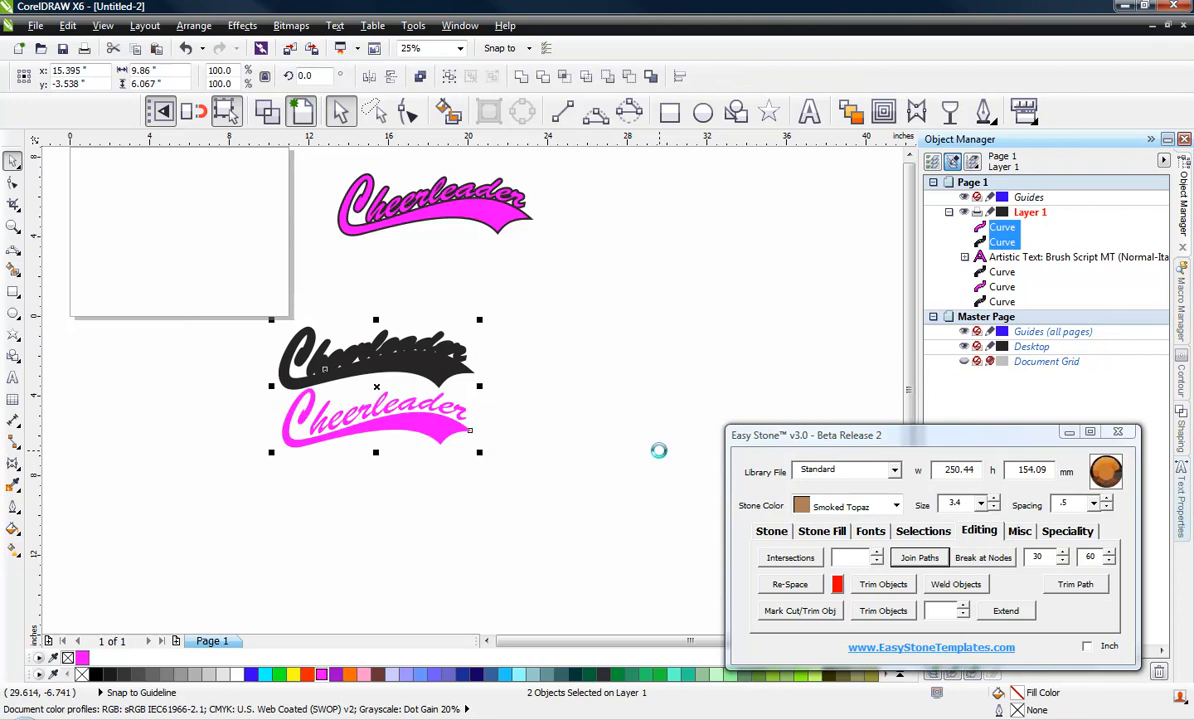
key("t")
left_click(501, 426)
scroll(377, 346, "up", 2)
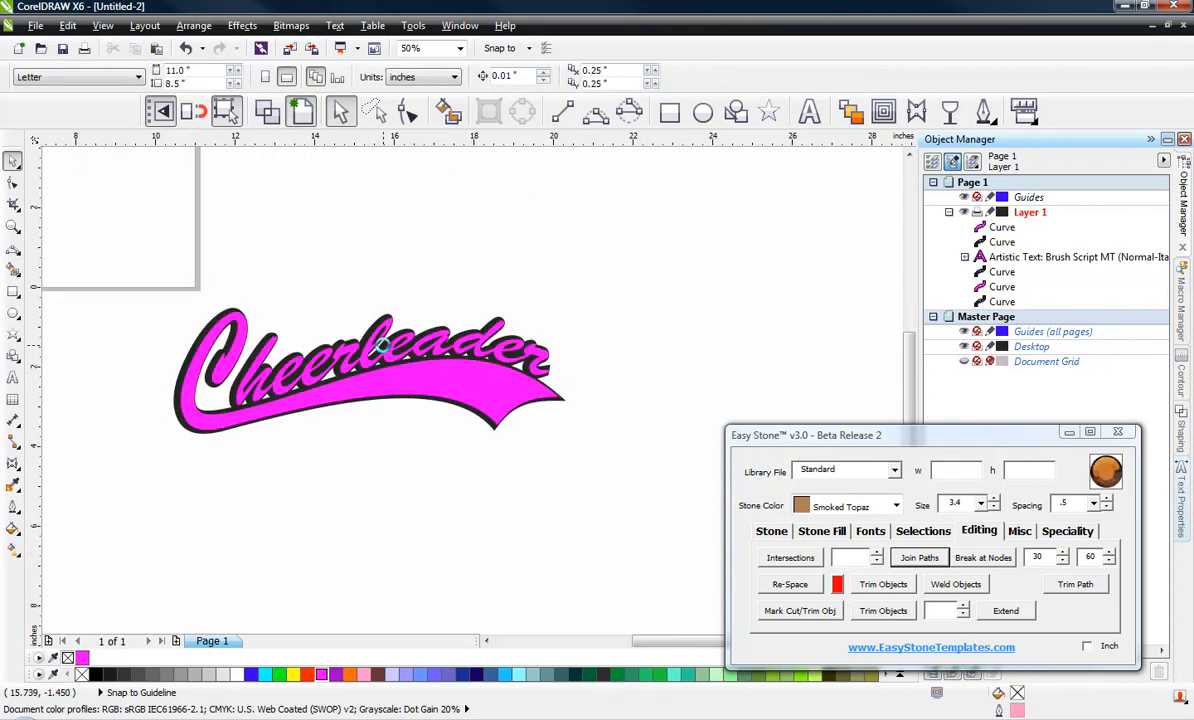
scroll(461, 378, "up", 2)
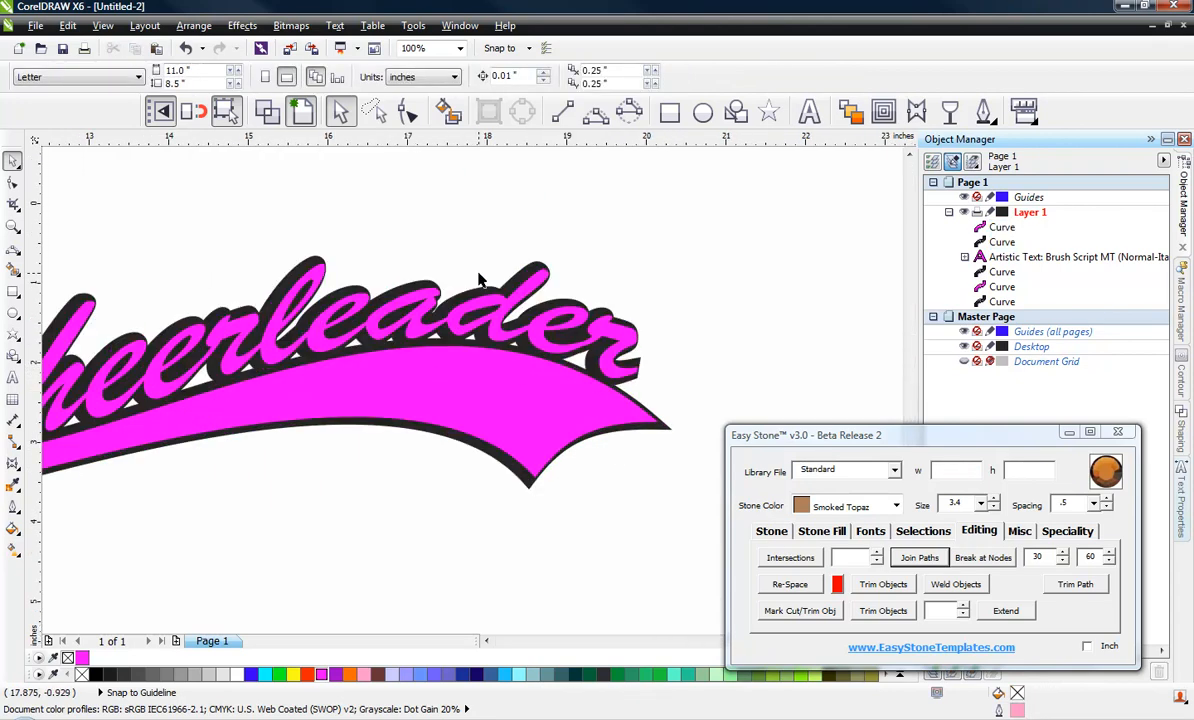
Offset the magenta artwork up and to the left over the black silhouette for a heavy drop shadow
left_click_drag(490, 380, 461, 385)
scroll(461, 385, "down", 2)
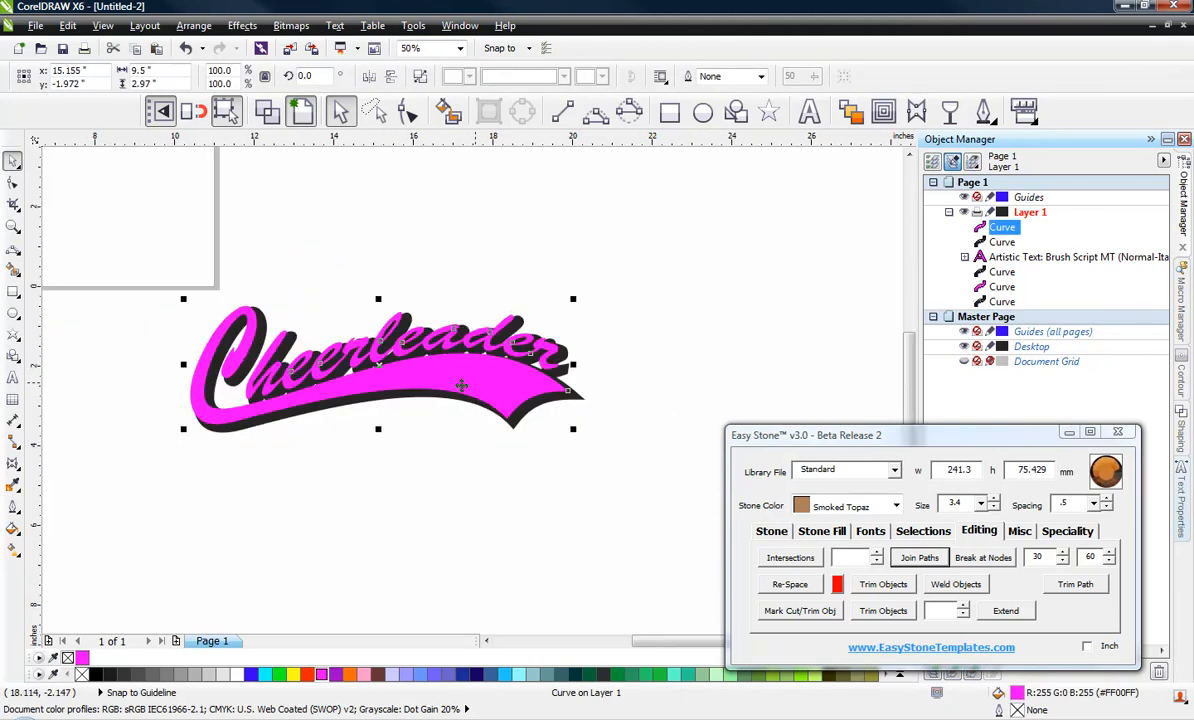
scroll(410, 381, "up", 2)
left_click_drag(363, 403, 323, 372)
left_click(262, 467)
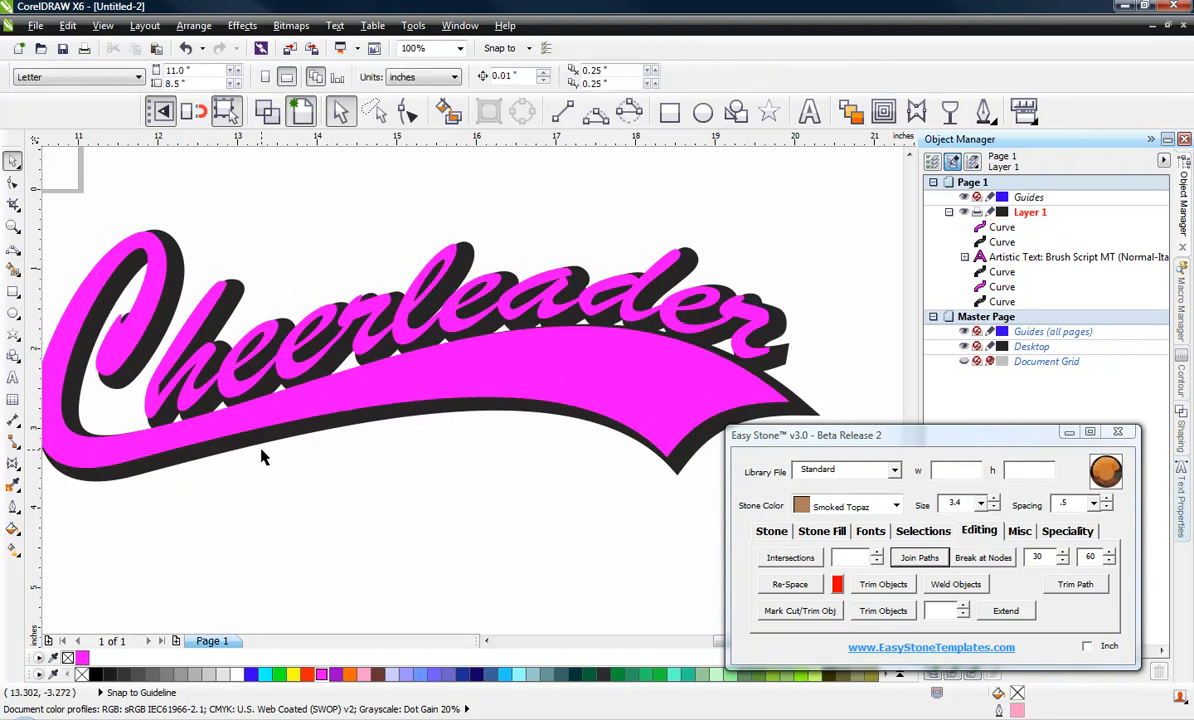
Center the magenta artwork over the black silhouette so that the black forms an even outline around it
scroll(259, 448, "down", 1)
scroll(395, 387, "up", 1)
left_click(380, 420)
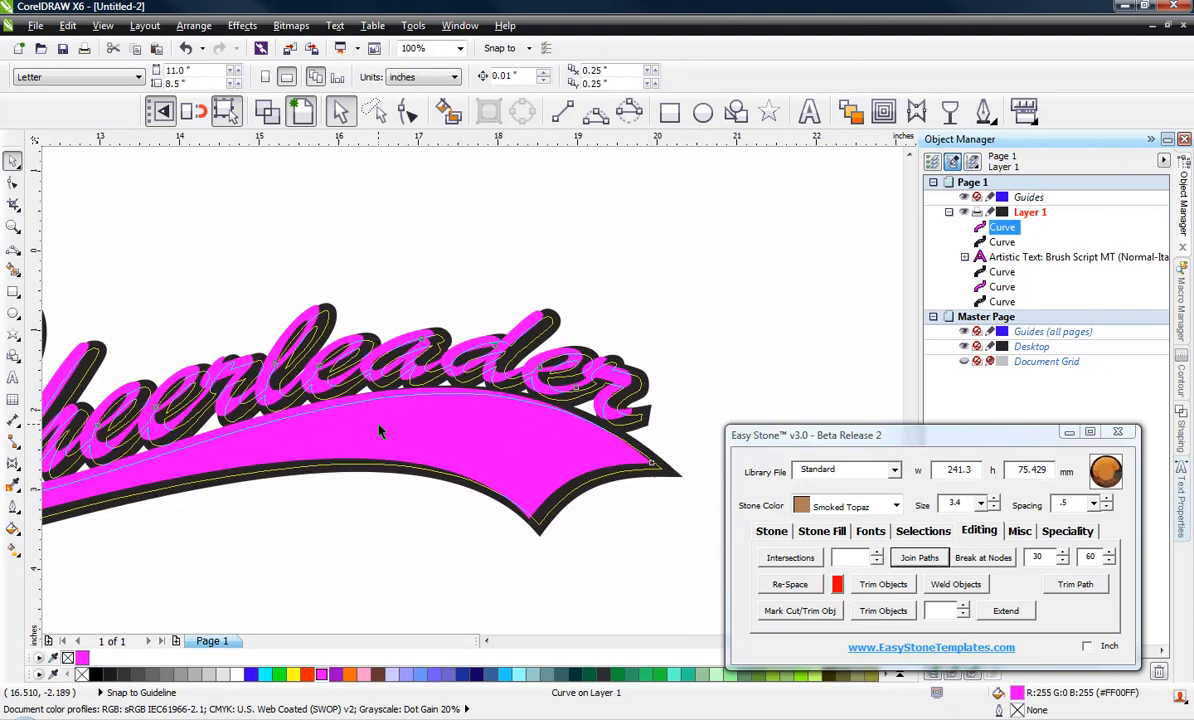
left_click_drag(378, 424, 378, 424)
scroll(463, 395, "down", 1)
left_click(404, 501)
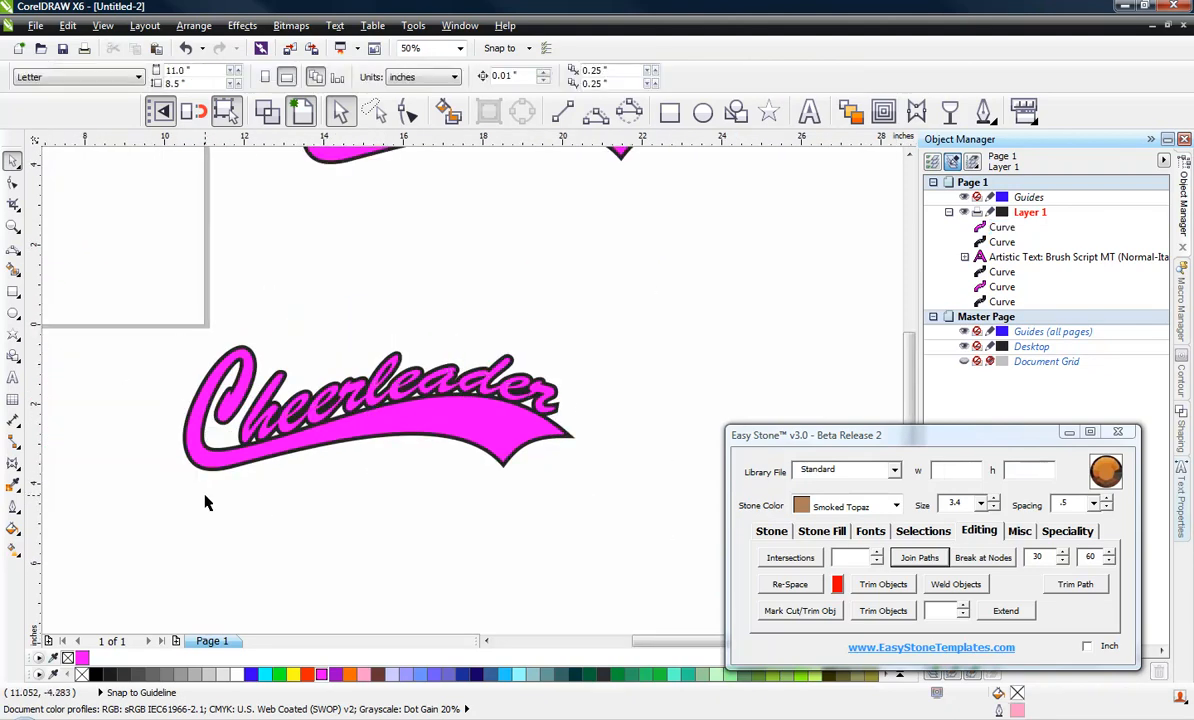
scroll(458, 390, "up", 1)
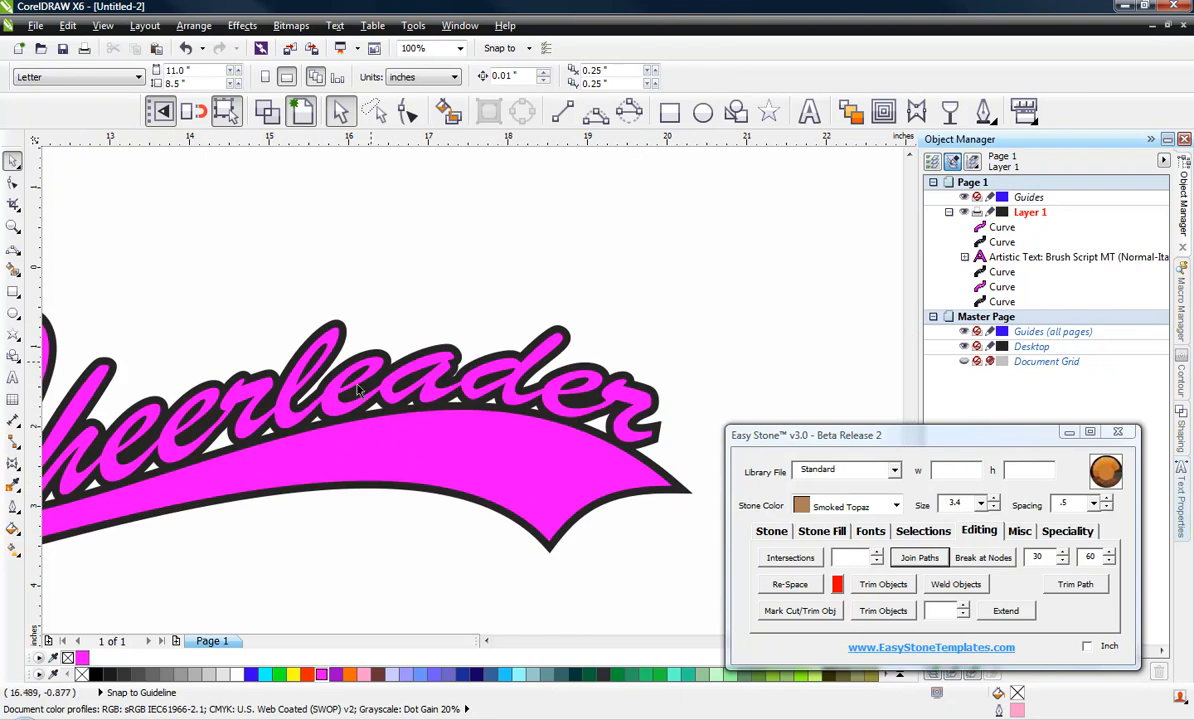
scroll(546, 428, "down", 1)
Shift the magenta artwork slightly up and left as a drop shadow, then place a duplicate of the magenta and black pair below
left_click_drag(537, 438, 533, 432)
left_click(210, 319)
left_click_drag(212, 308, 680, 528)
left_click_drag(478, 403, 463, 537)
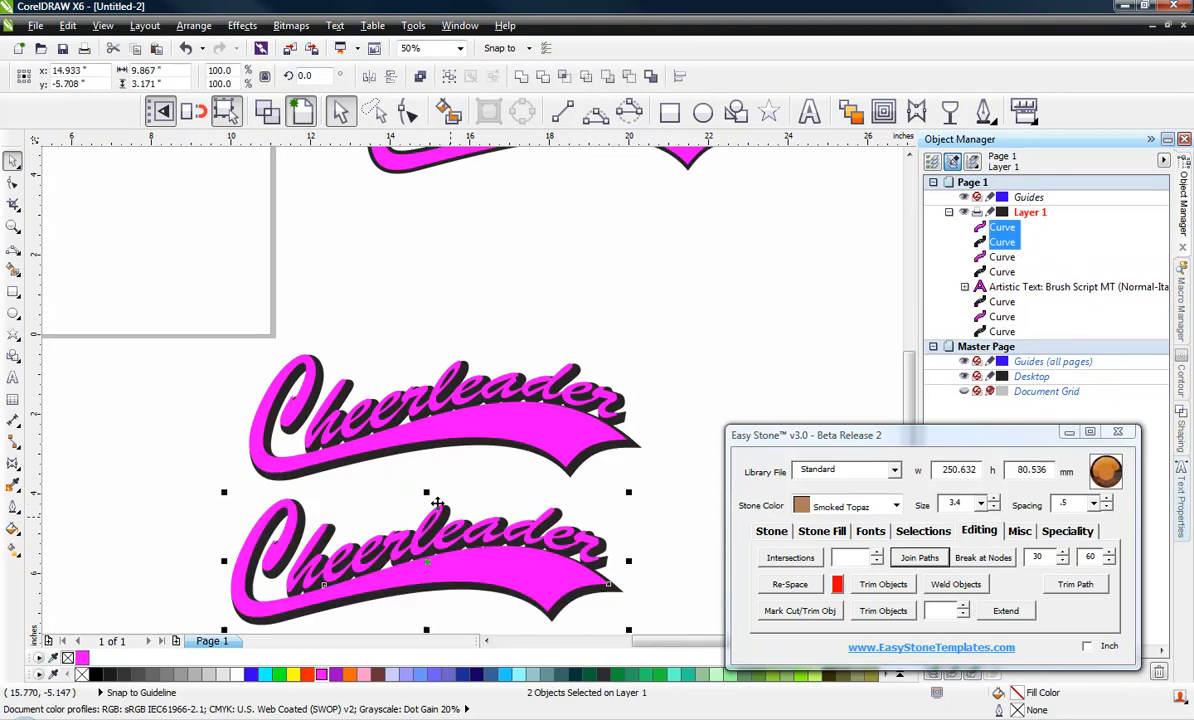
left_click(413, 483)
In the lower copy, center the magenta artwork over the black silhouette as an even outline, nudging it up 0.01 inch
scroll(419, 498, "down", 1)
scroll(439, 545, "up", 2)
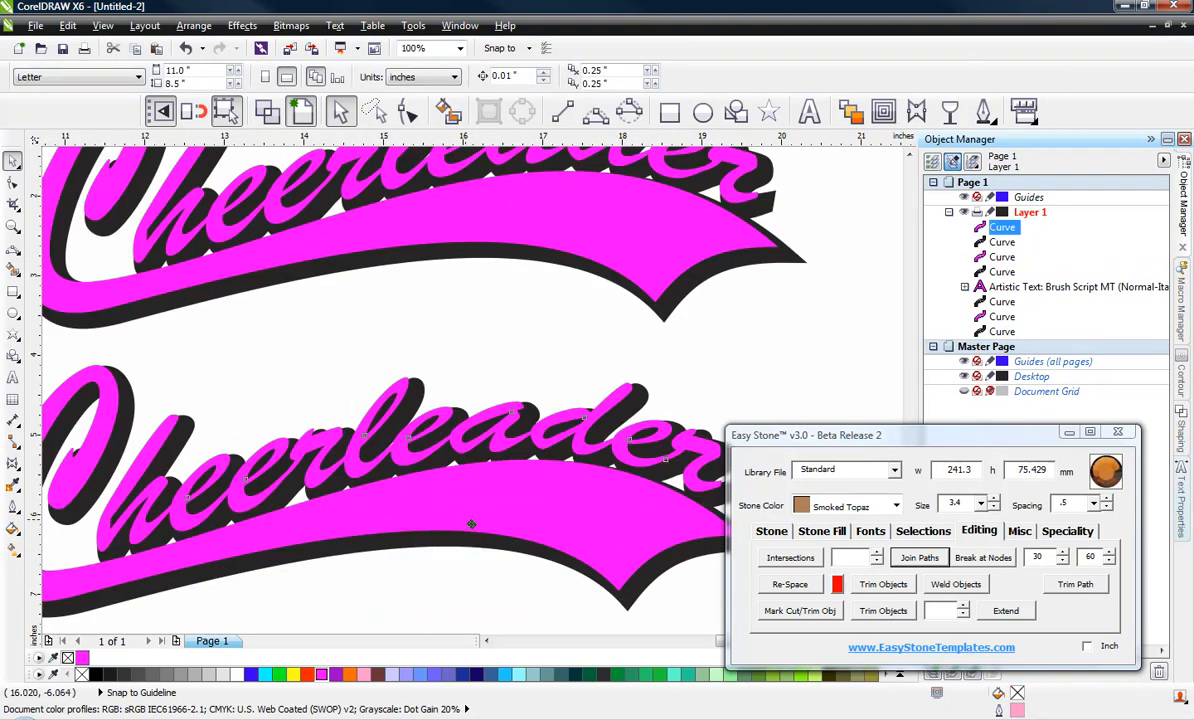
left_click(466, 529)
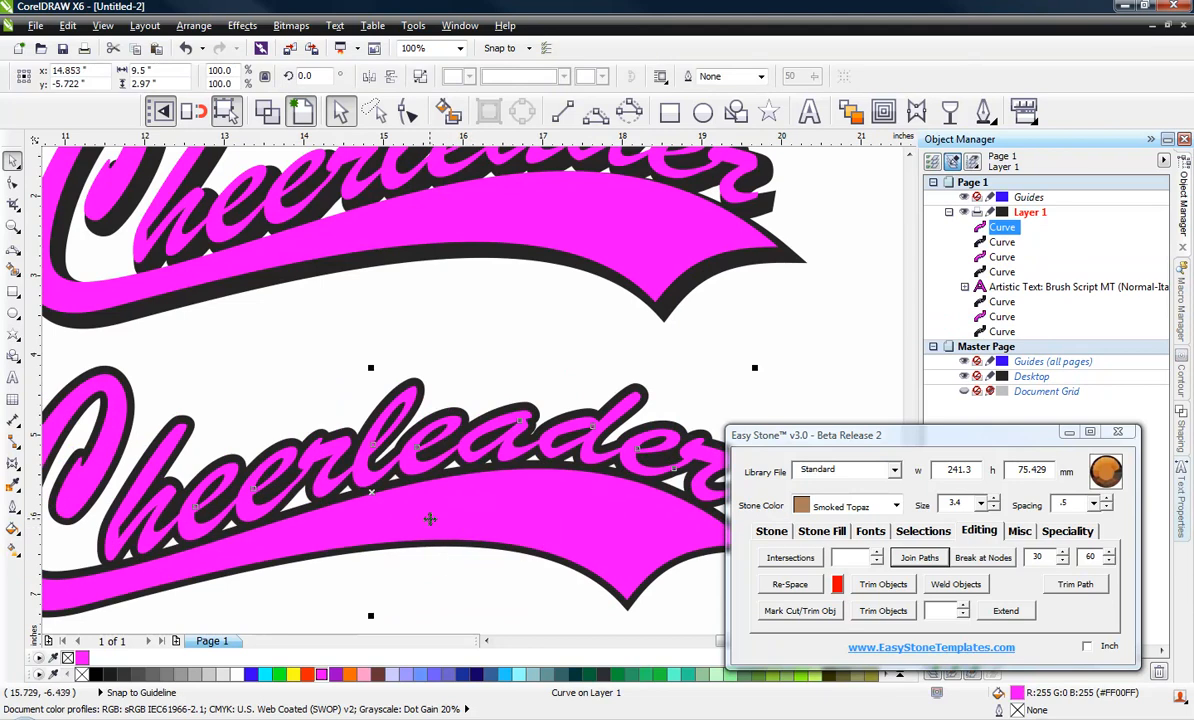
key("Up")
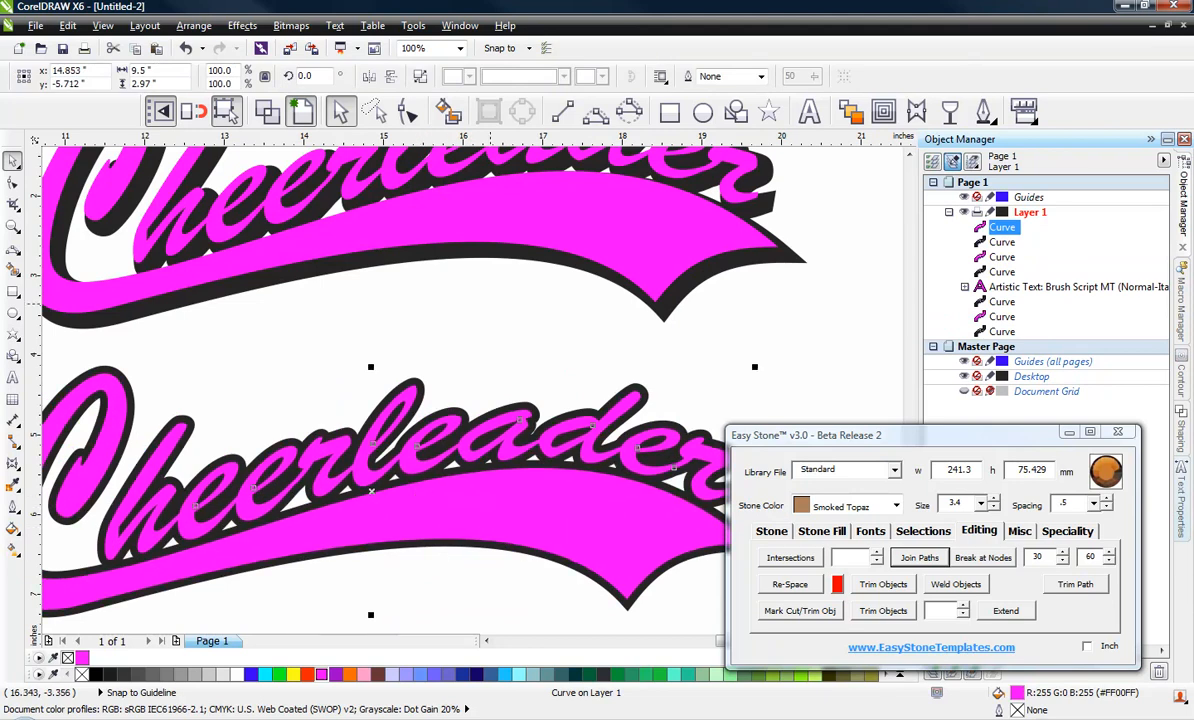
scroll(385, 308, "down", 1)
left_click(222, 215)
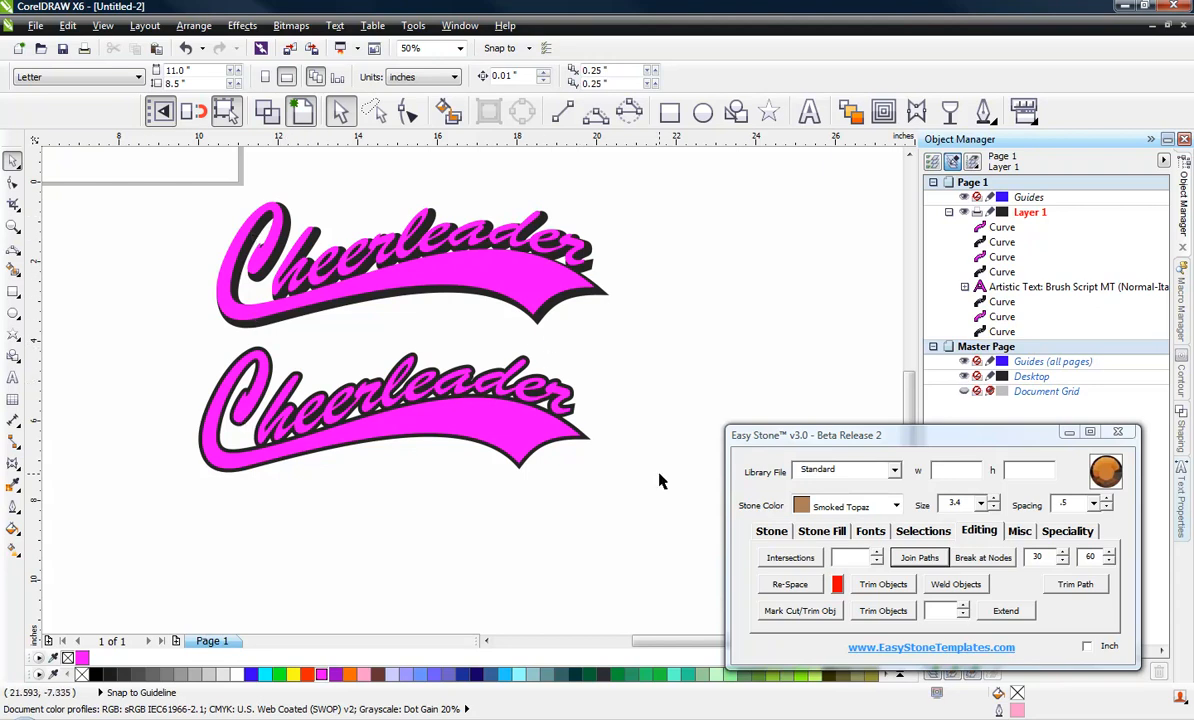
scroll(418, 492, "down", 1)
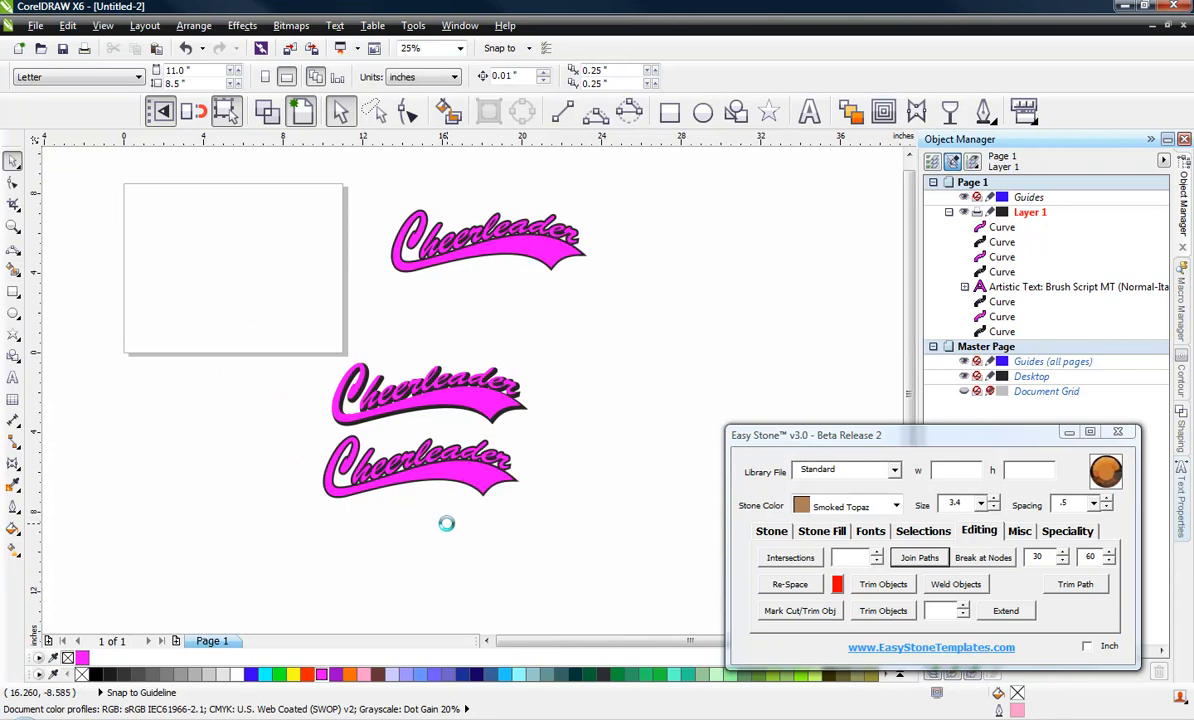
scroll(445, 437, "up", 1)
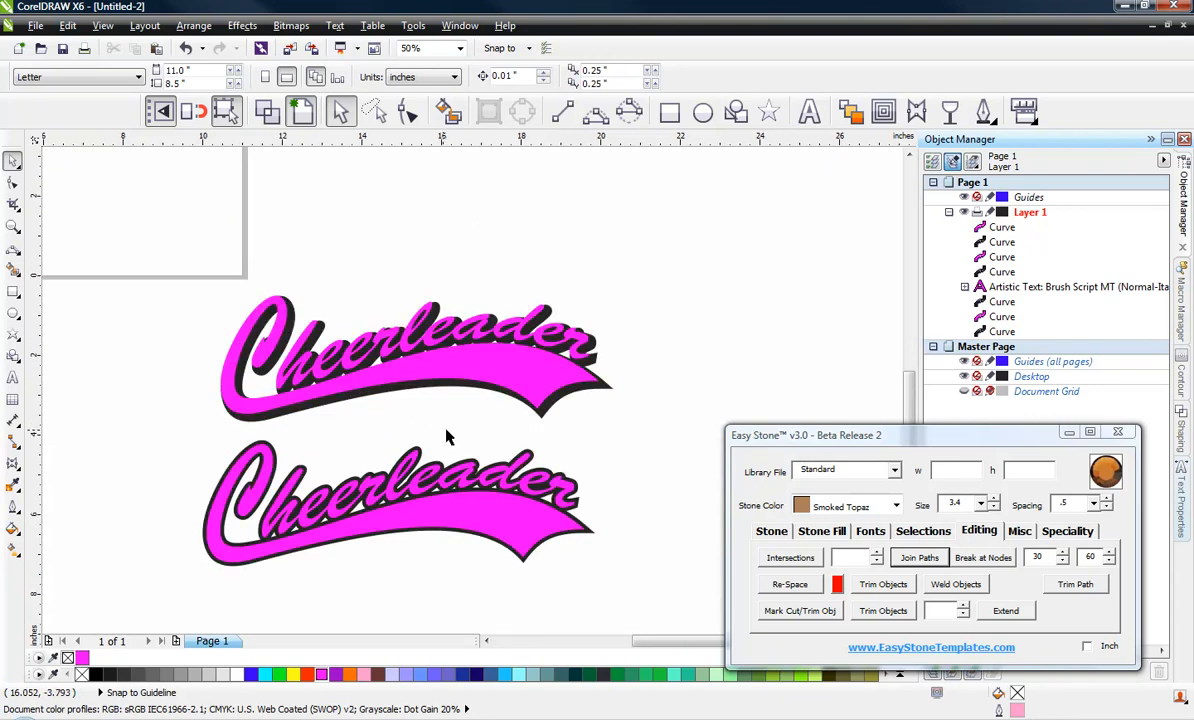